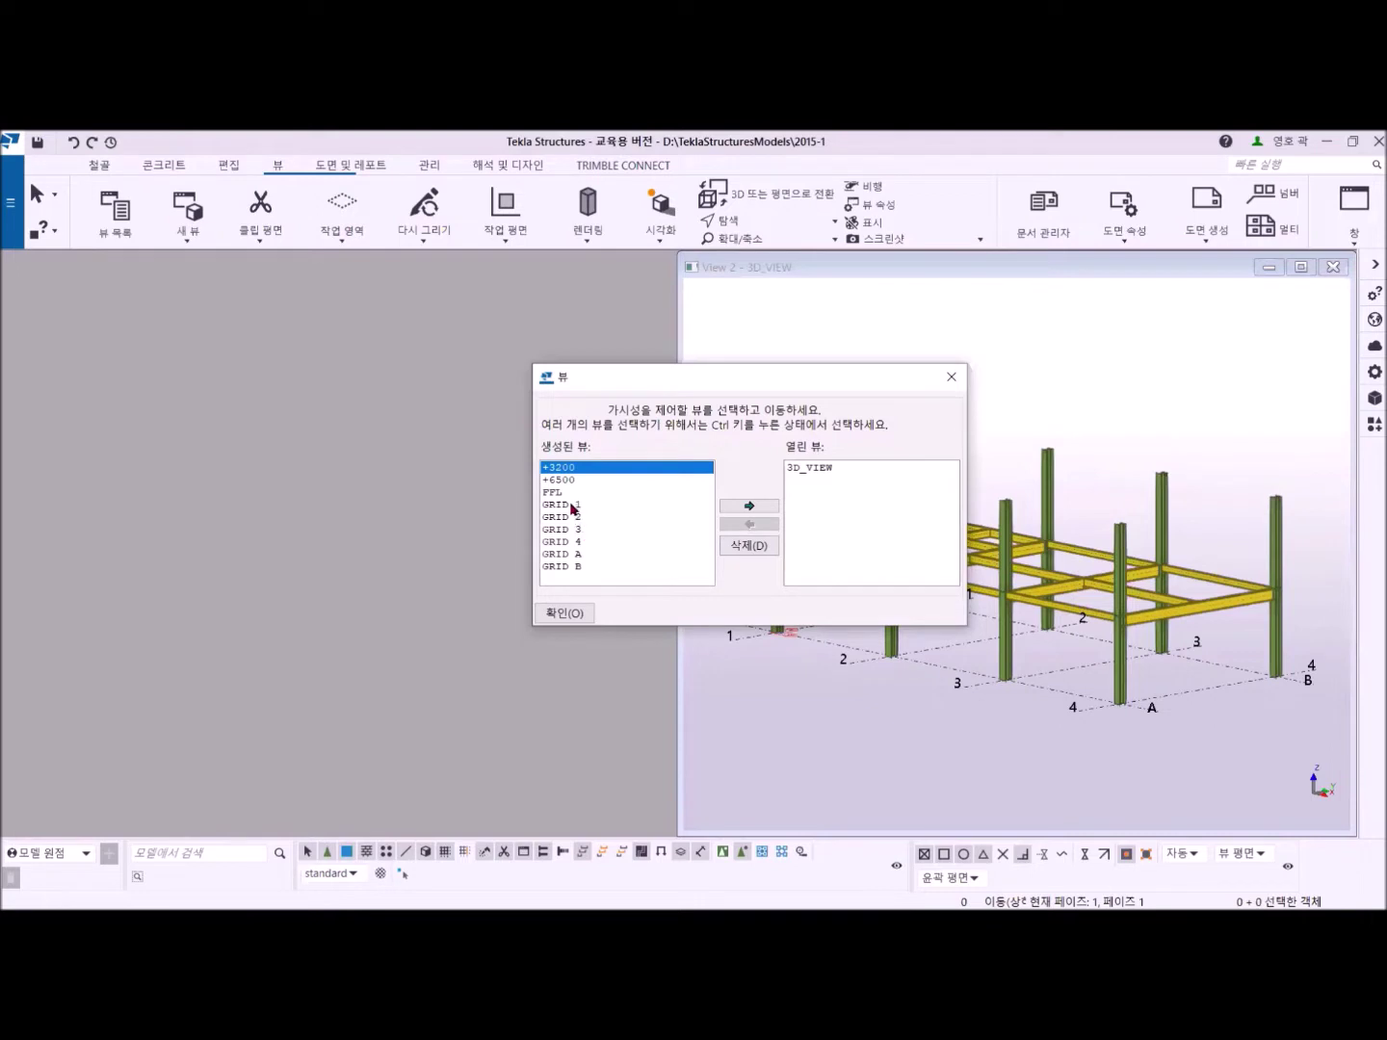
Open the GRID 1 elevation view alongside the 3D view and close the view list.
left_click(573, 506)
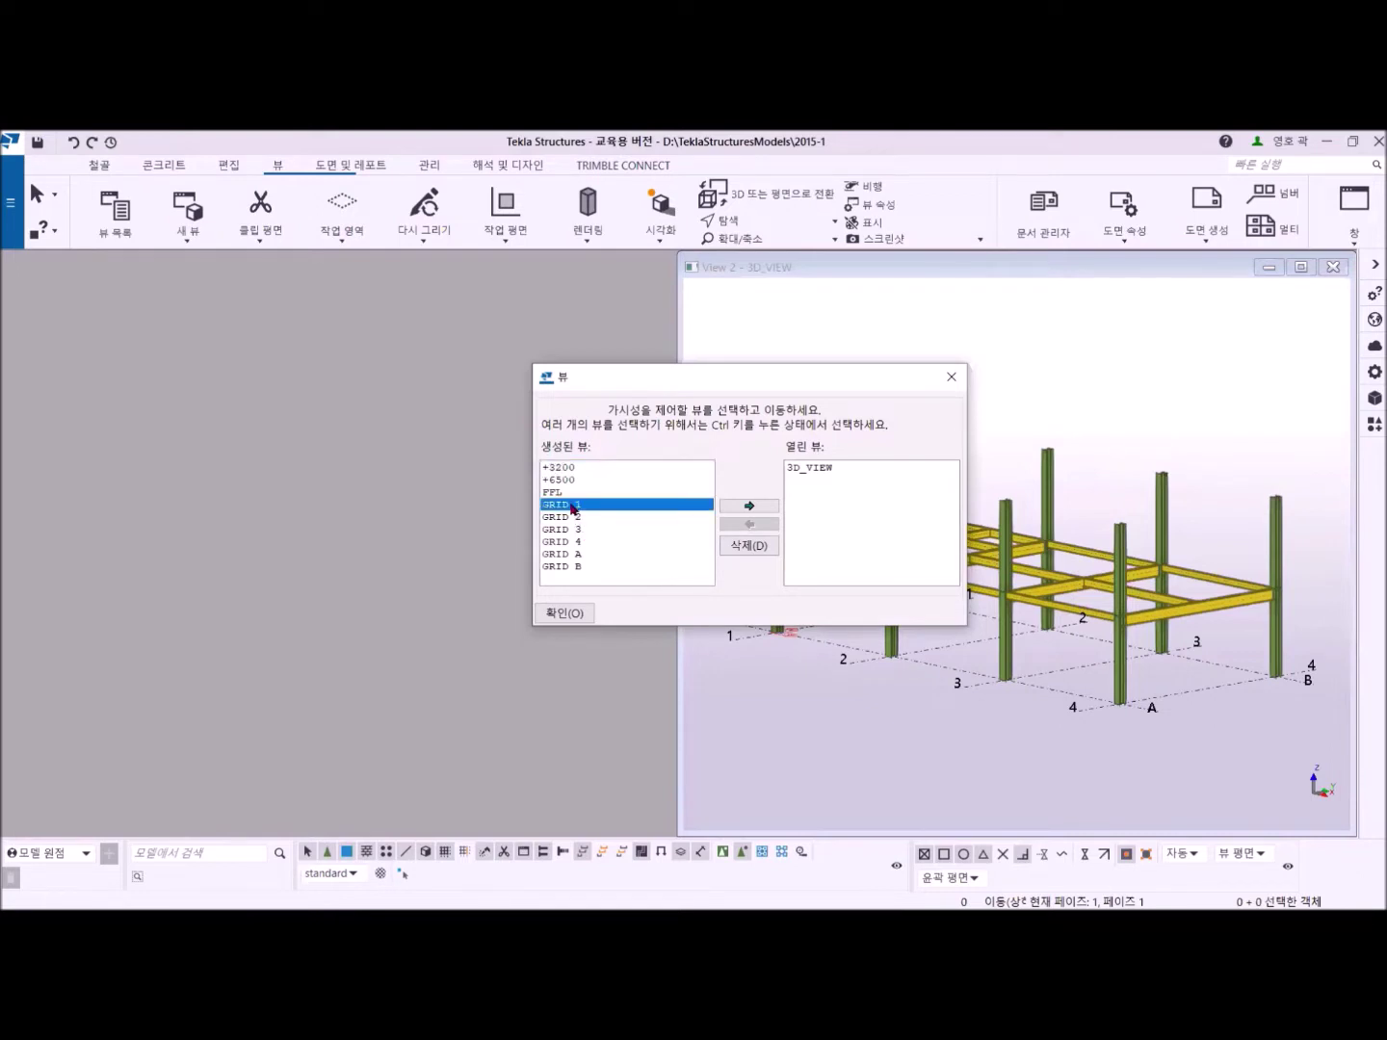
left_click(748, 507)
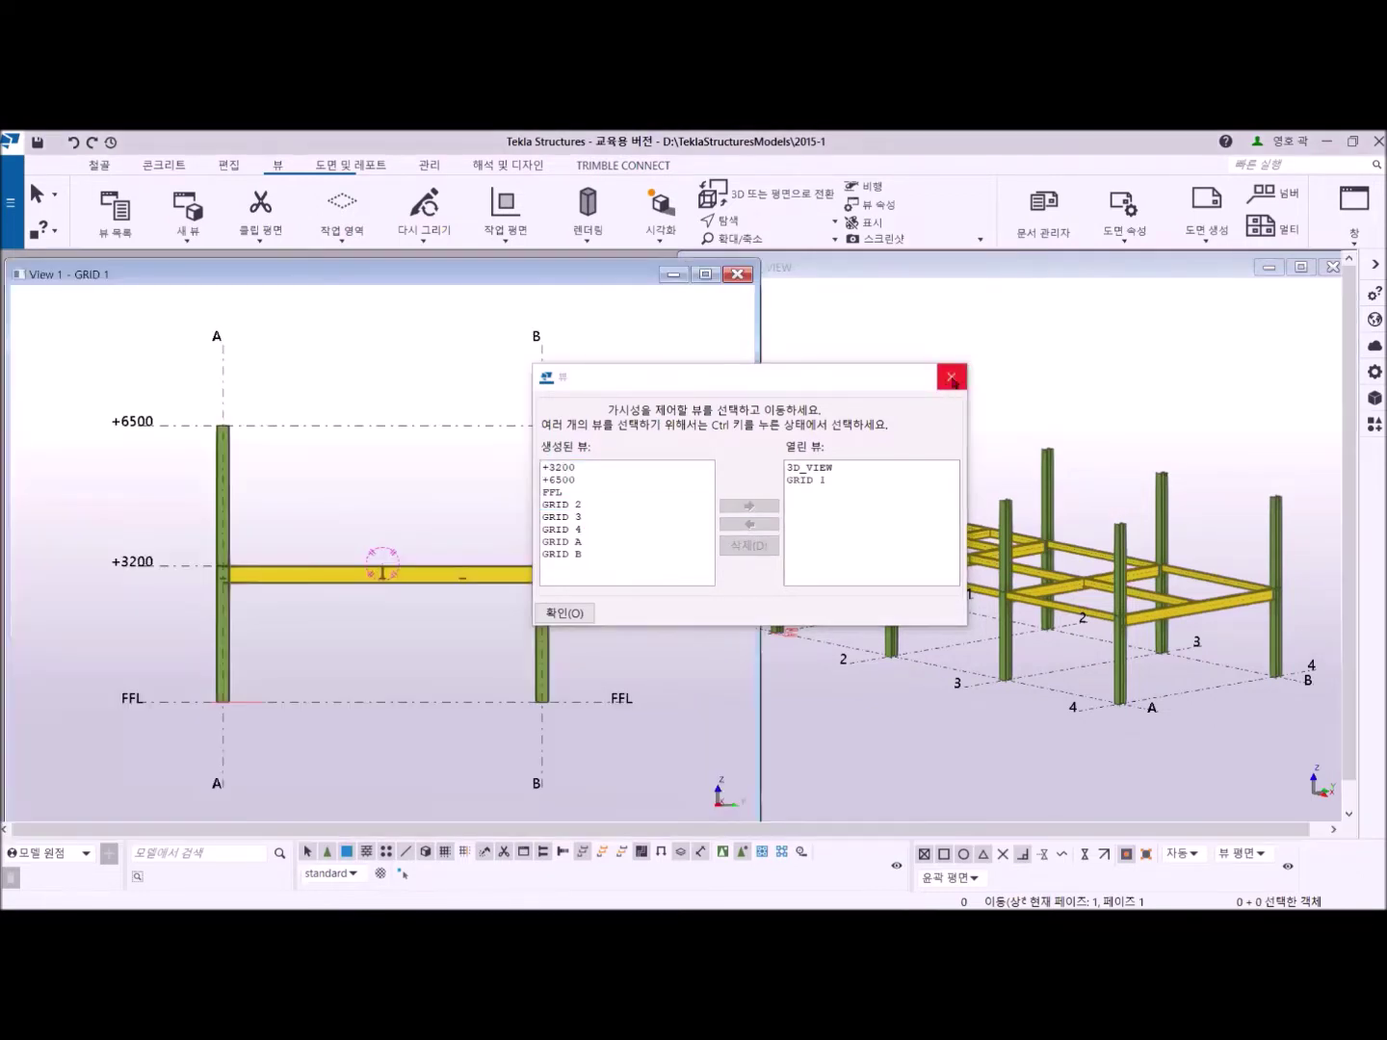
left_click(951, 378)
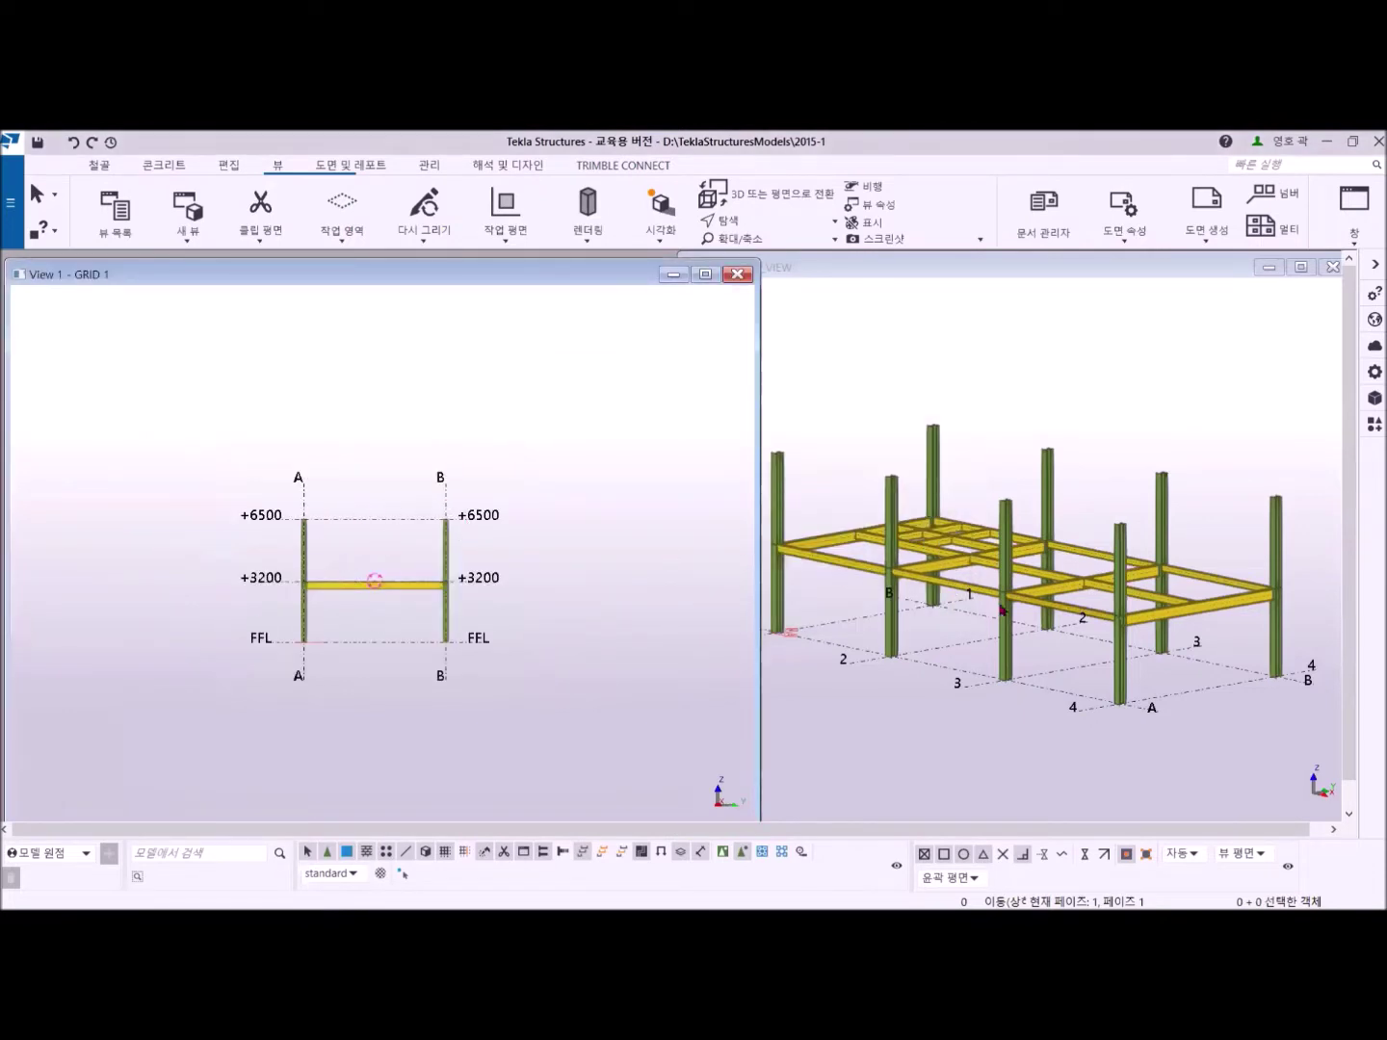
Copy all beams at level +3200 up 3300 mm to level +6500, picking both levels in the GRID 1 view.
left_click(1031, 597)
middle_click_drag(1036, 595, 1039, 558, "ctrl")
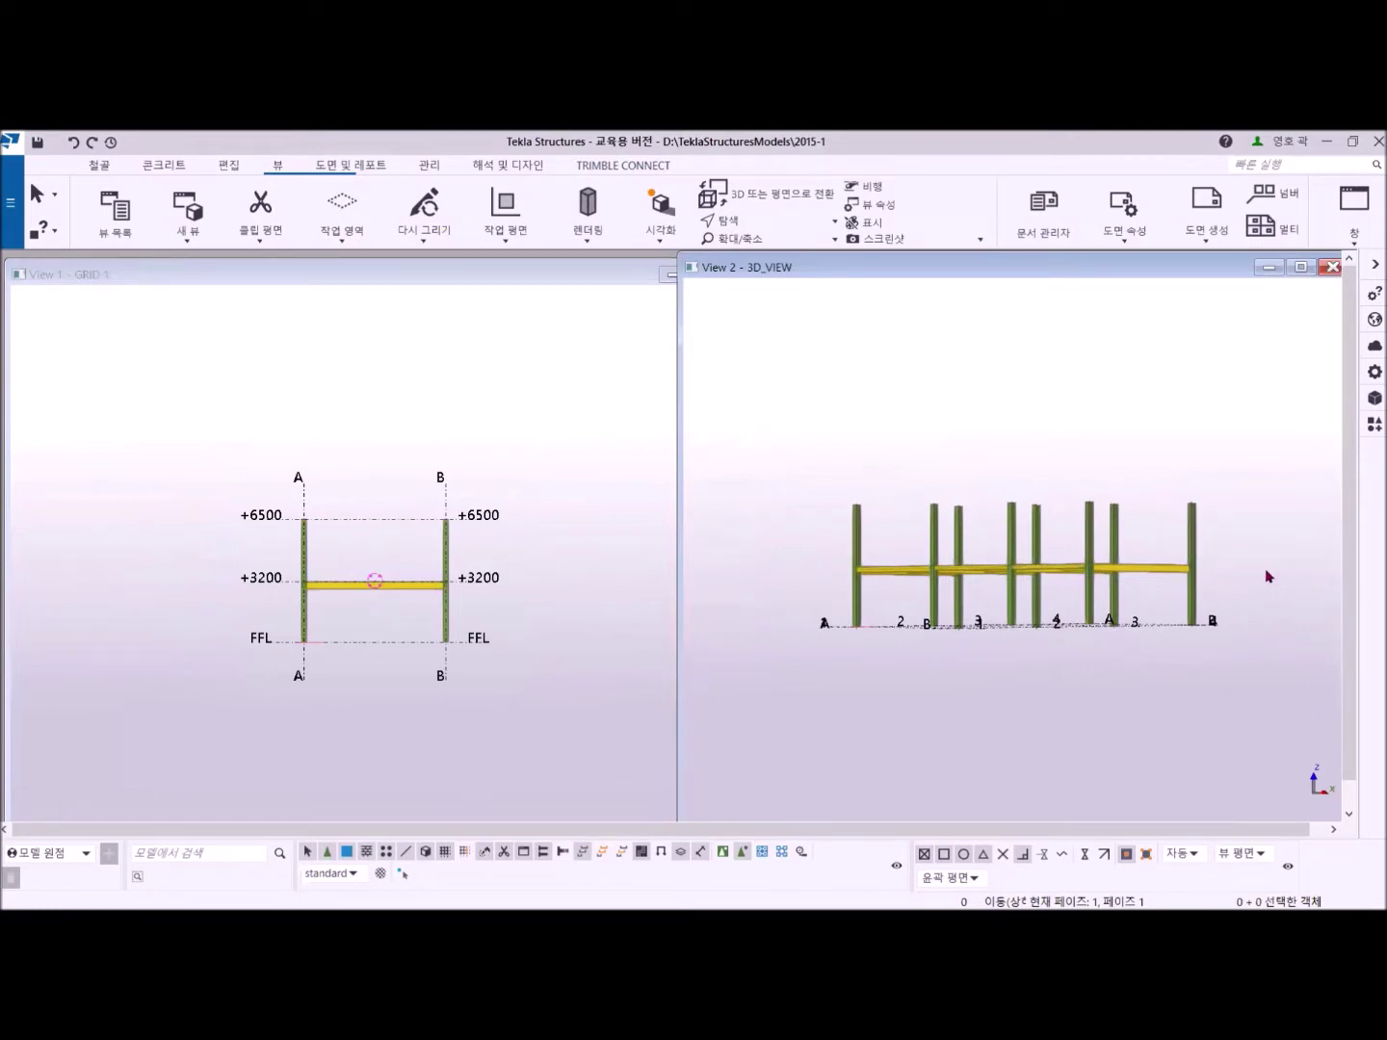
left_click_drag(797, 539, 1233, 599)
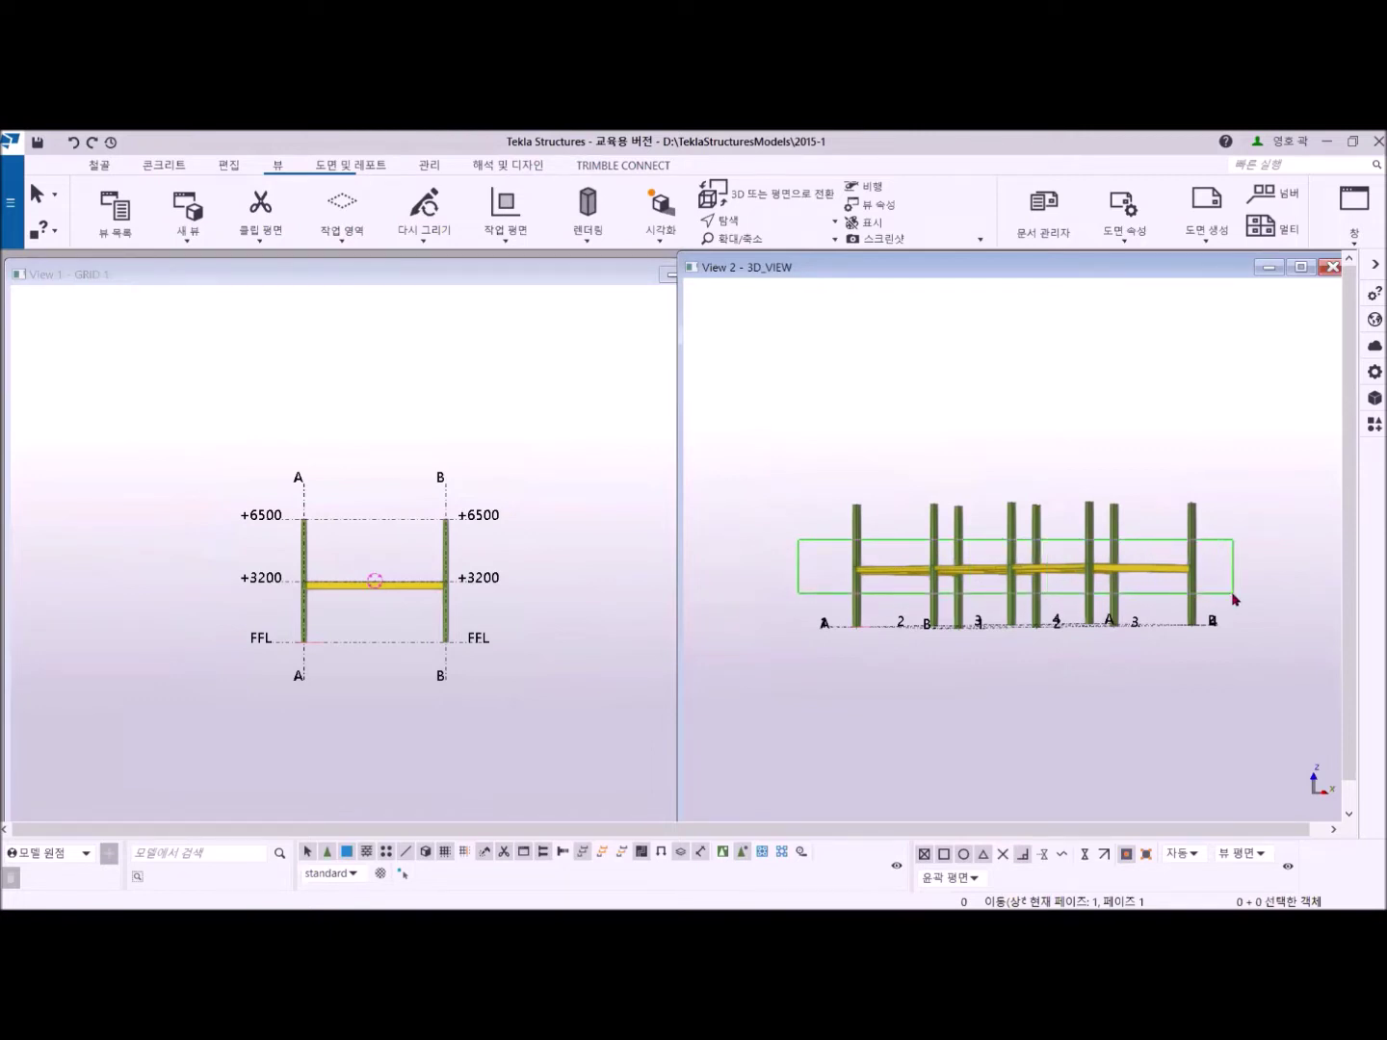
left_click_drag(1234, 600, 1237, 599)
left_click_drag(1234, 599, 1236, 601)
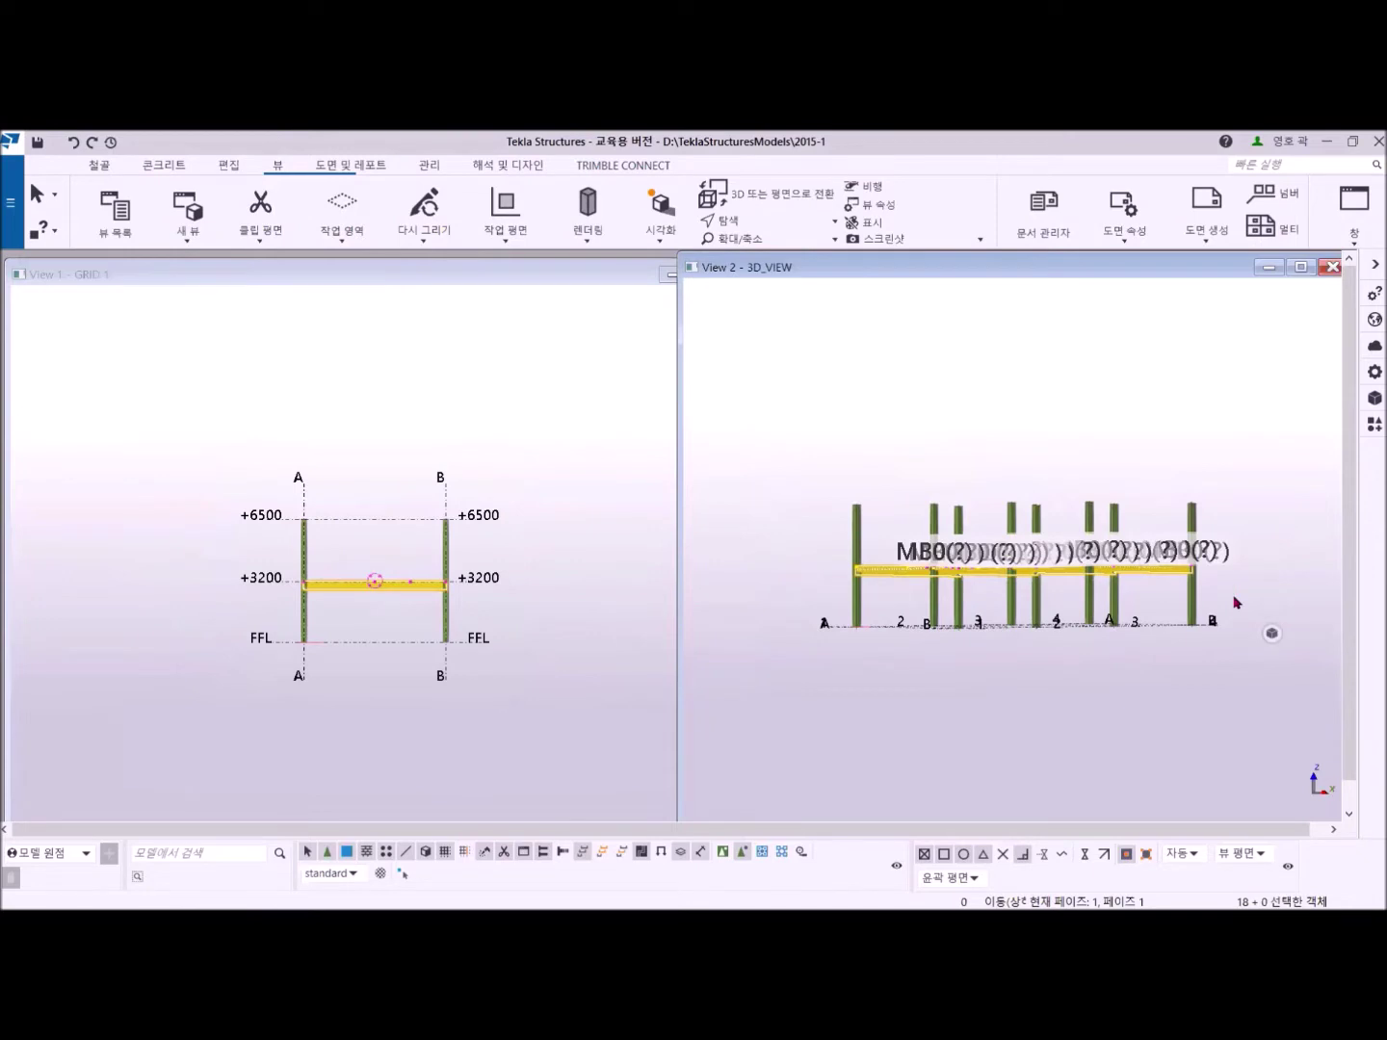
right_click(334, 407)
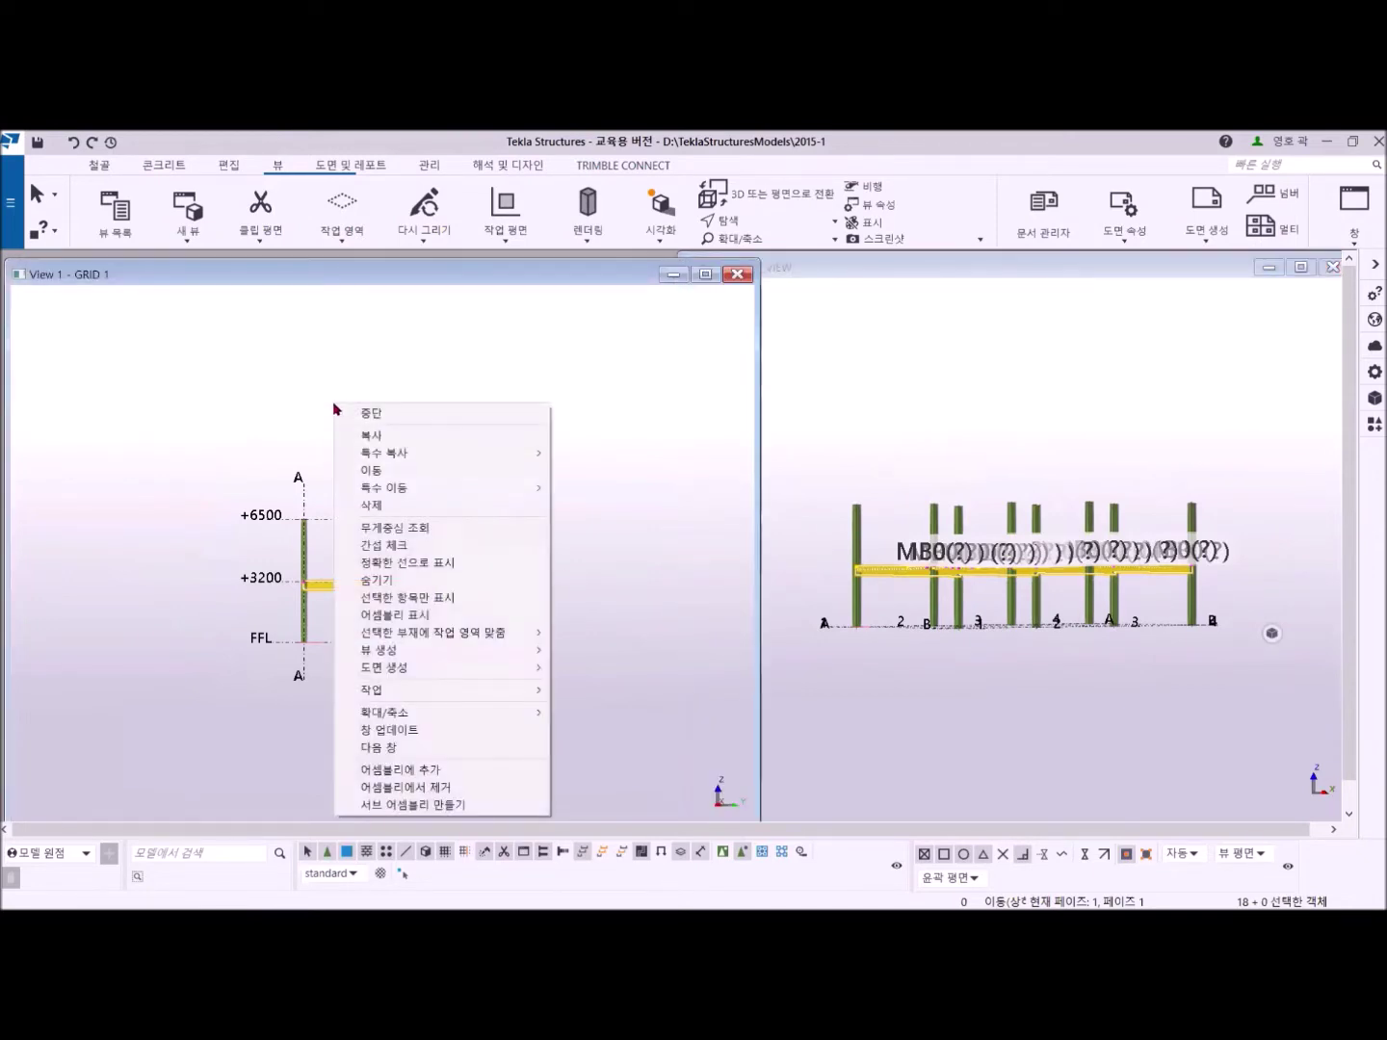
left_click(389, 436)
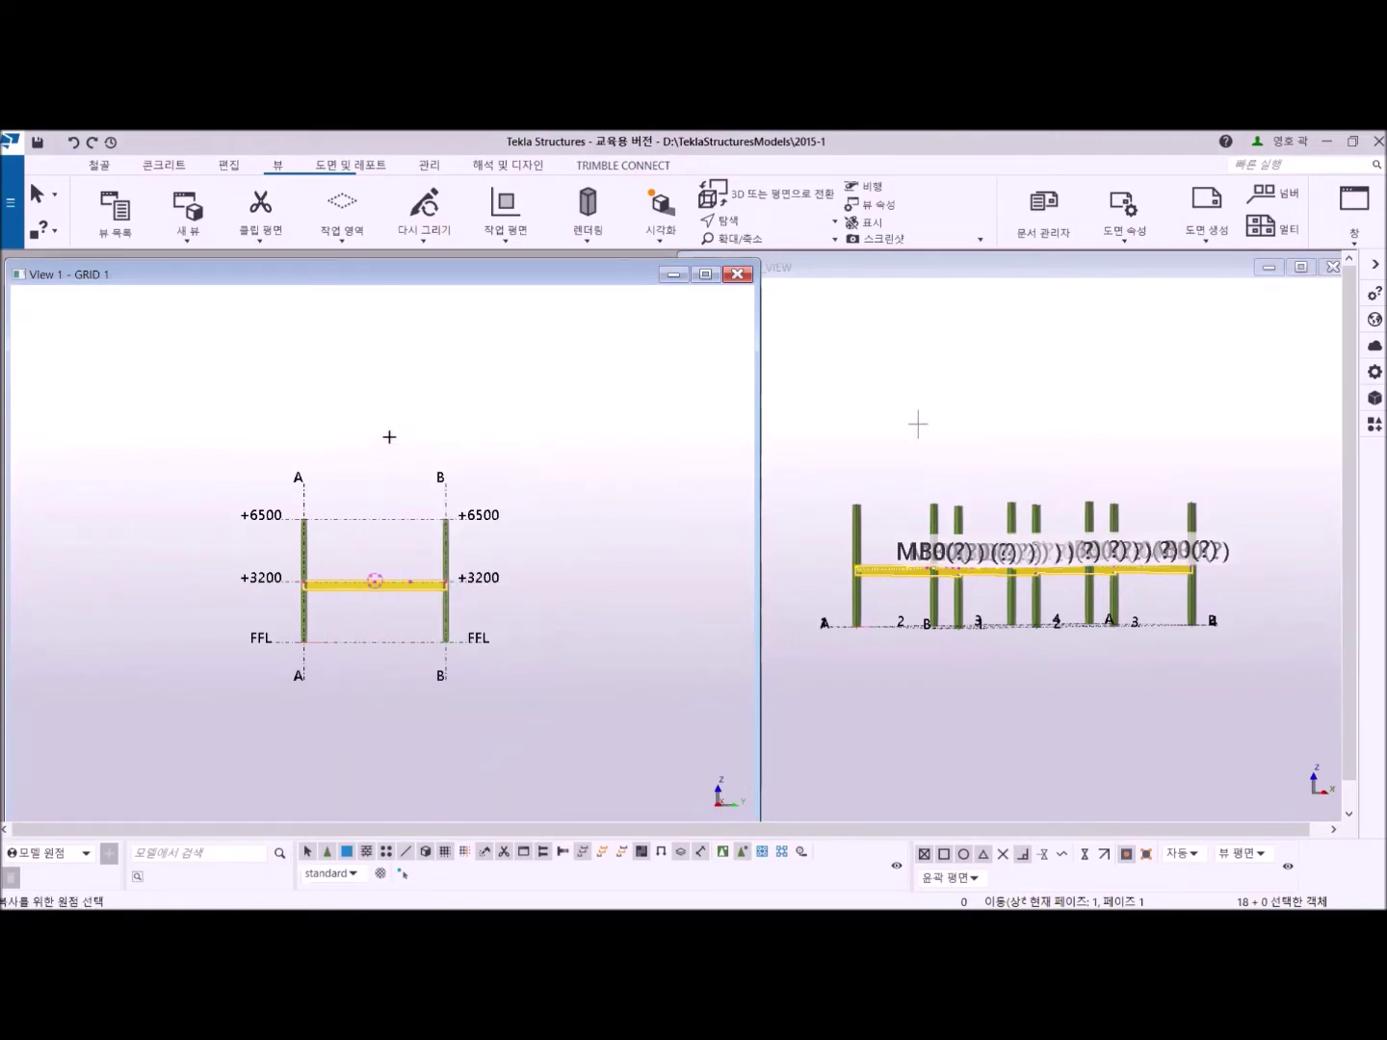
scroll(282, 580, "up", 4)
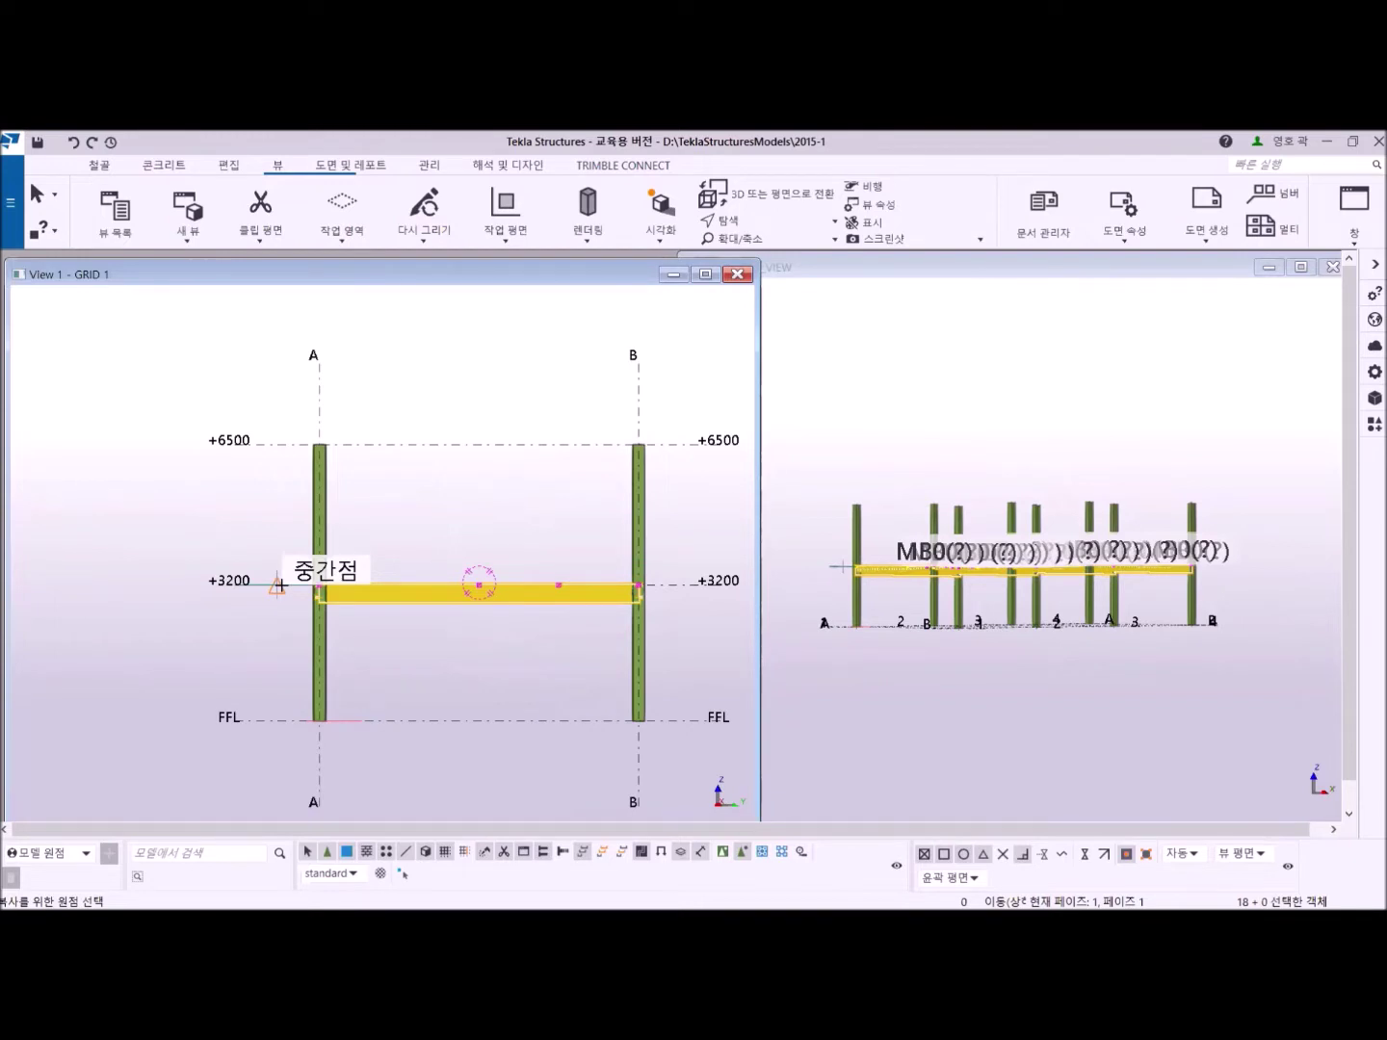
left_click(279, 584)
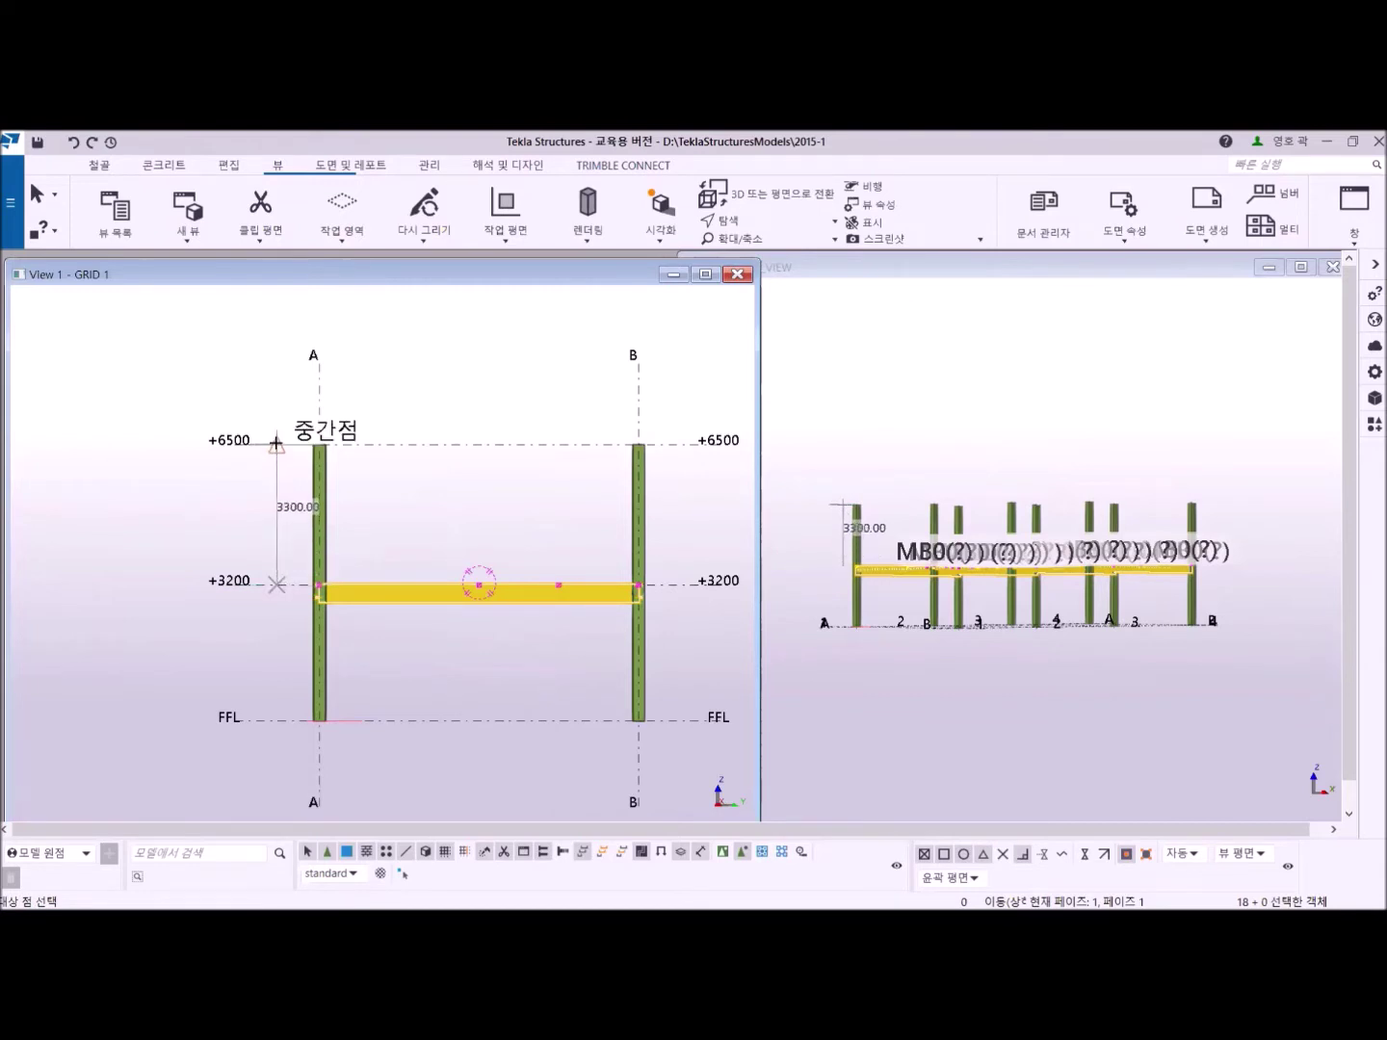
left_click(276, 442)
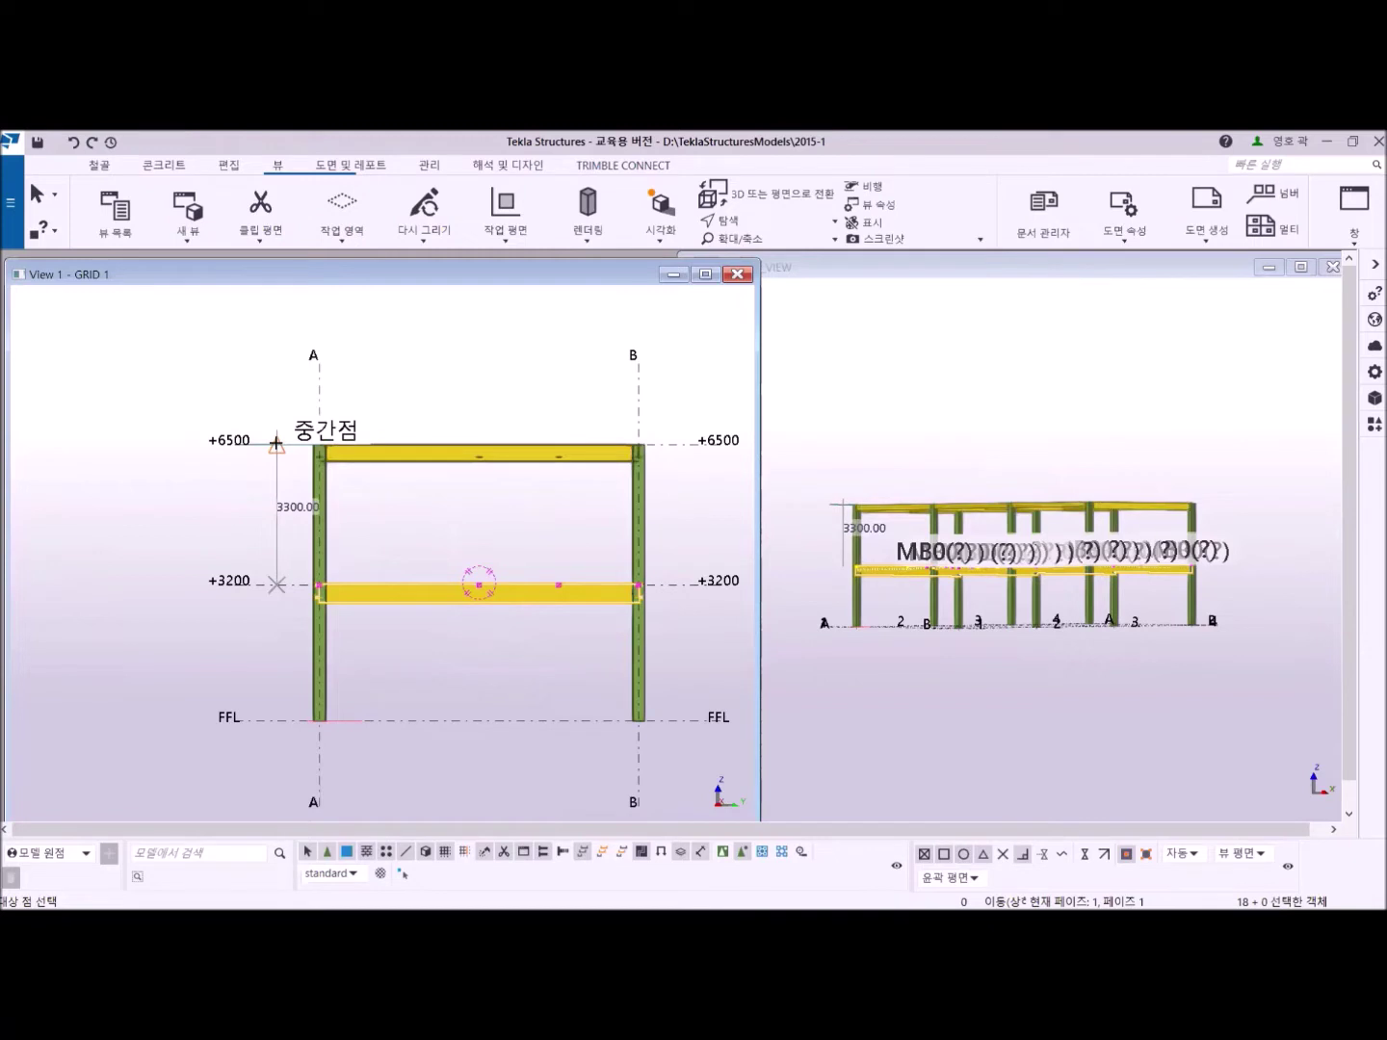
right_click(419, 375)
left_click(451, 390)
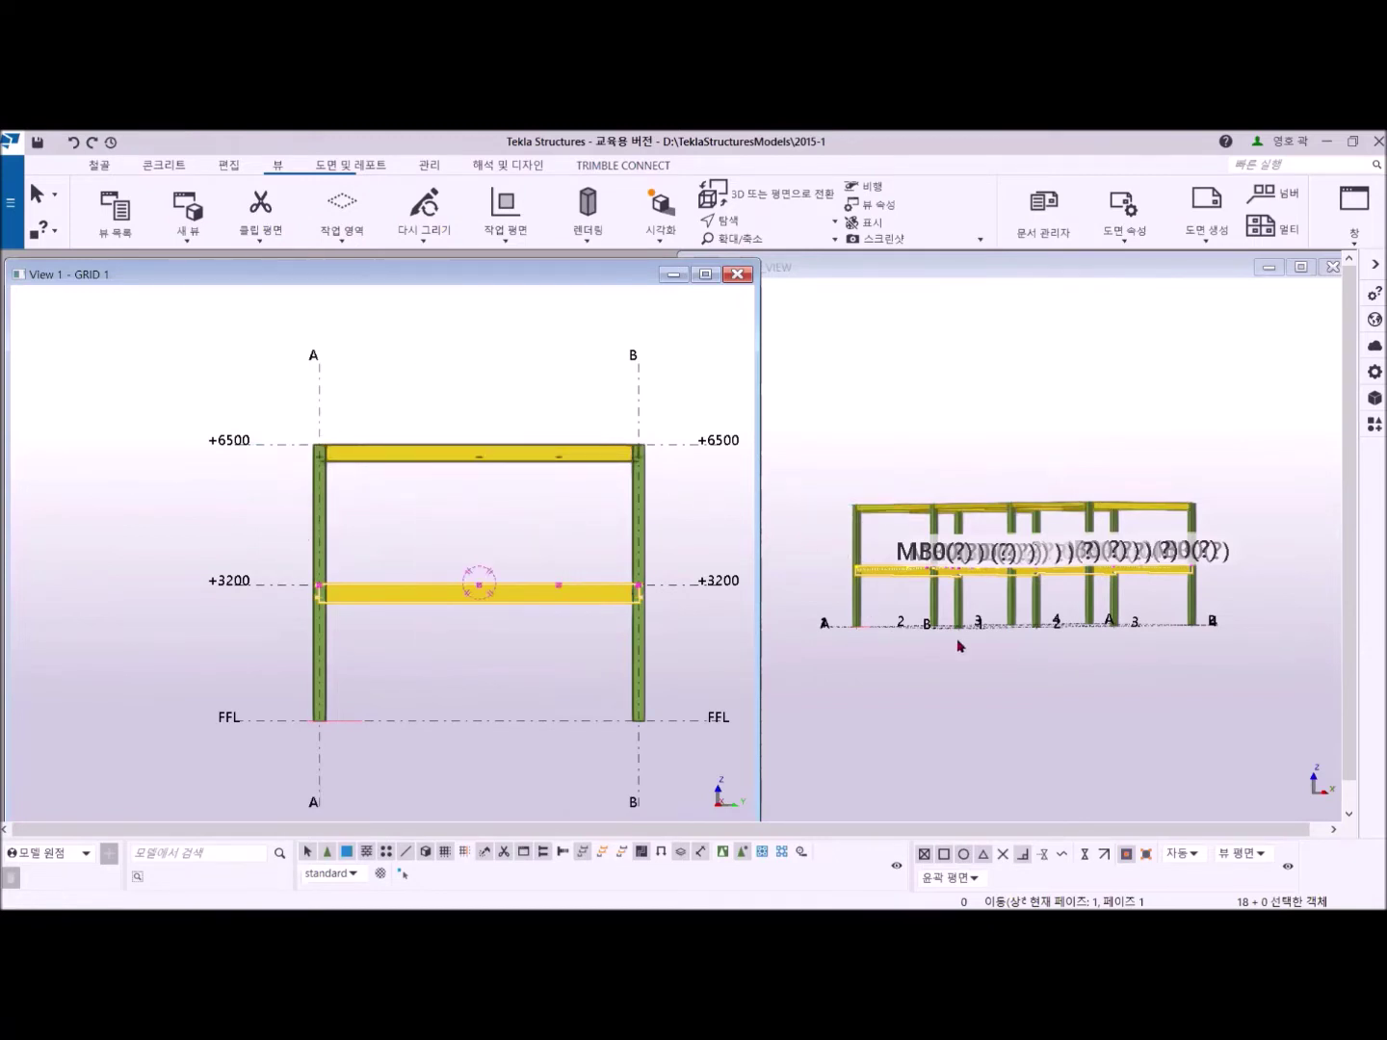
Clear the beam selection and examine the copied +6500 beams in the maximized 3D view.
left_click(1007, 626)
middle_click_drag(1007, 626, 971, 672, "ctrl")
scroll(1064, 664, "up", 4)
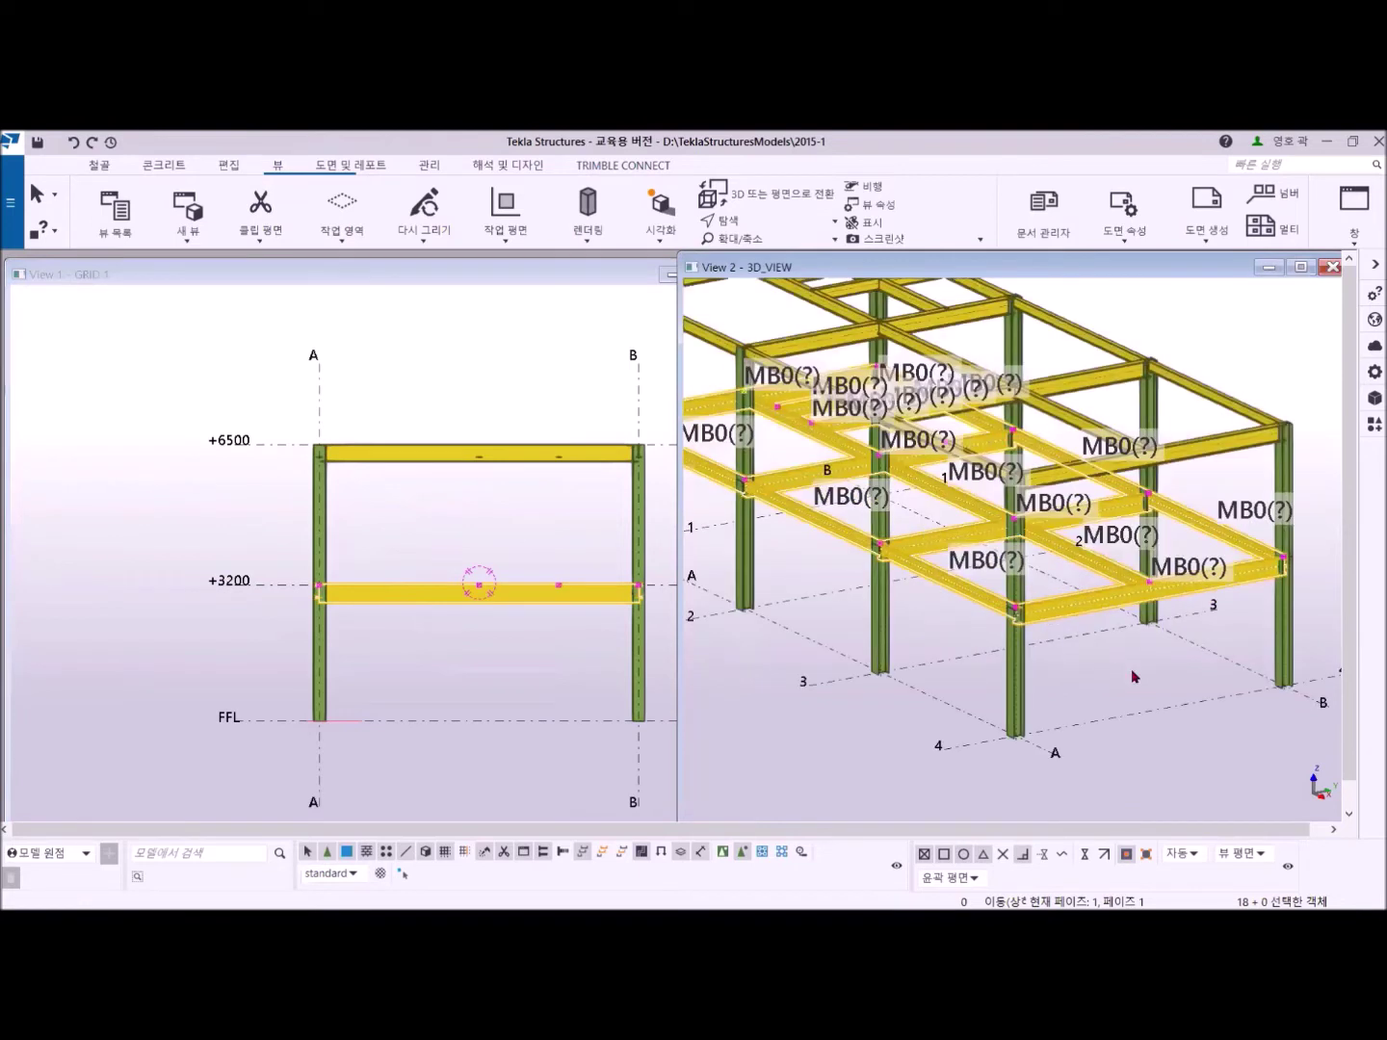
left_click(1255, 351)
scroll(1074, 662, "down", 4)
mouse_move(1080, 650)
middle_mouse_down("ctrl")
mouse_move(1101, 623)
mouse_move(1096, 653)
middle_mouse_up("ctrl")
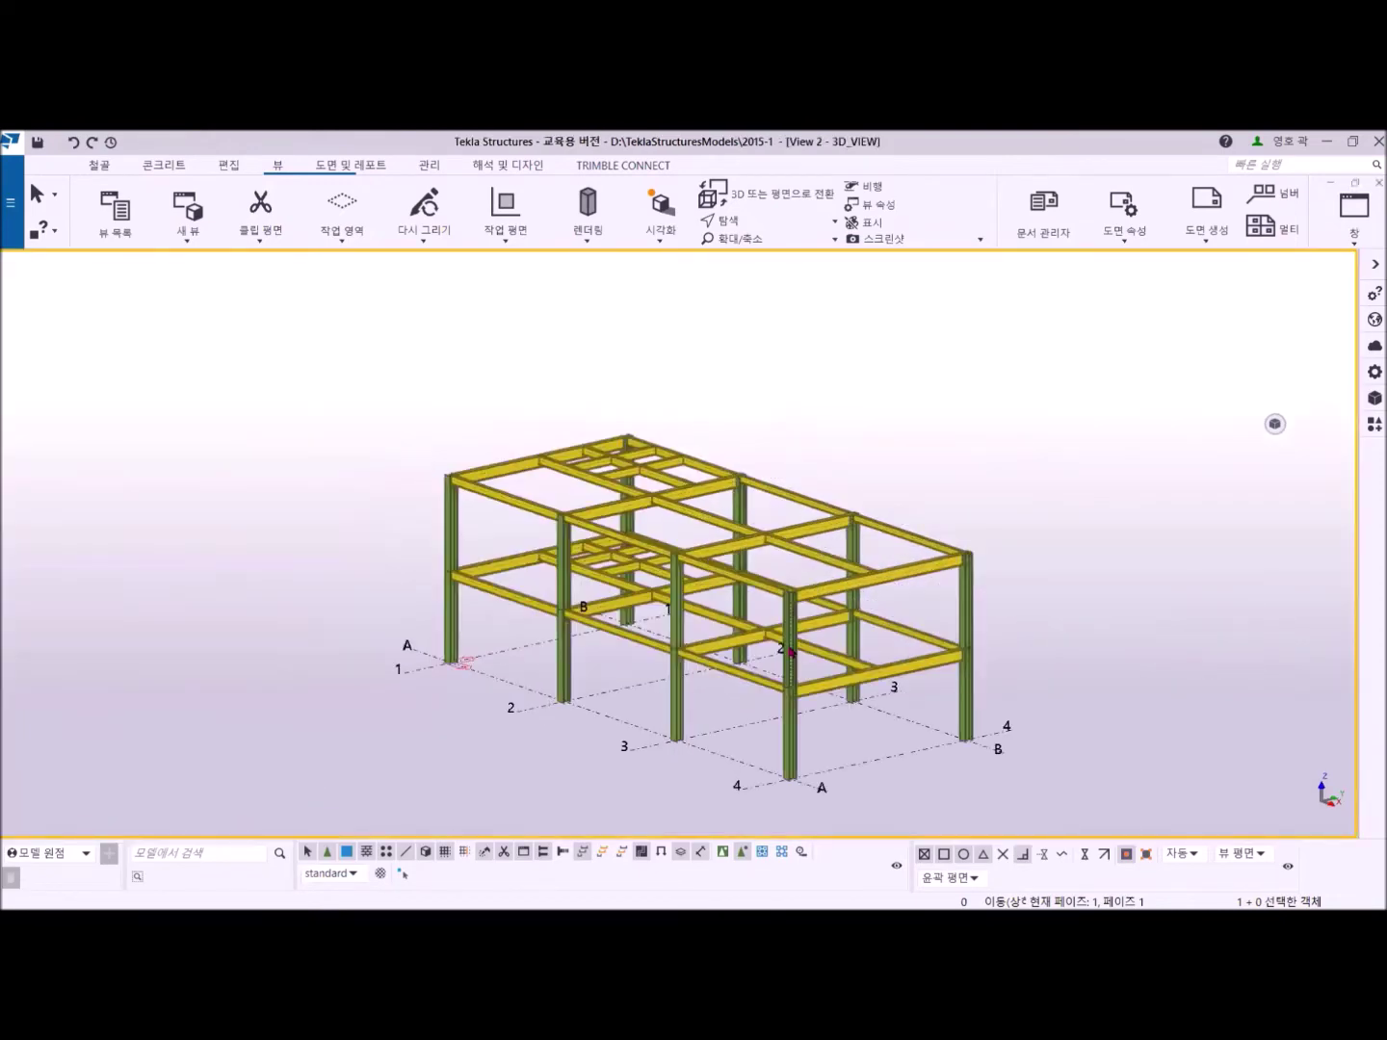
left_click(968, 597)
scroll(993, 616, "up", 5)
left_click(1053, 552)
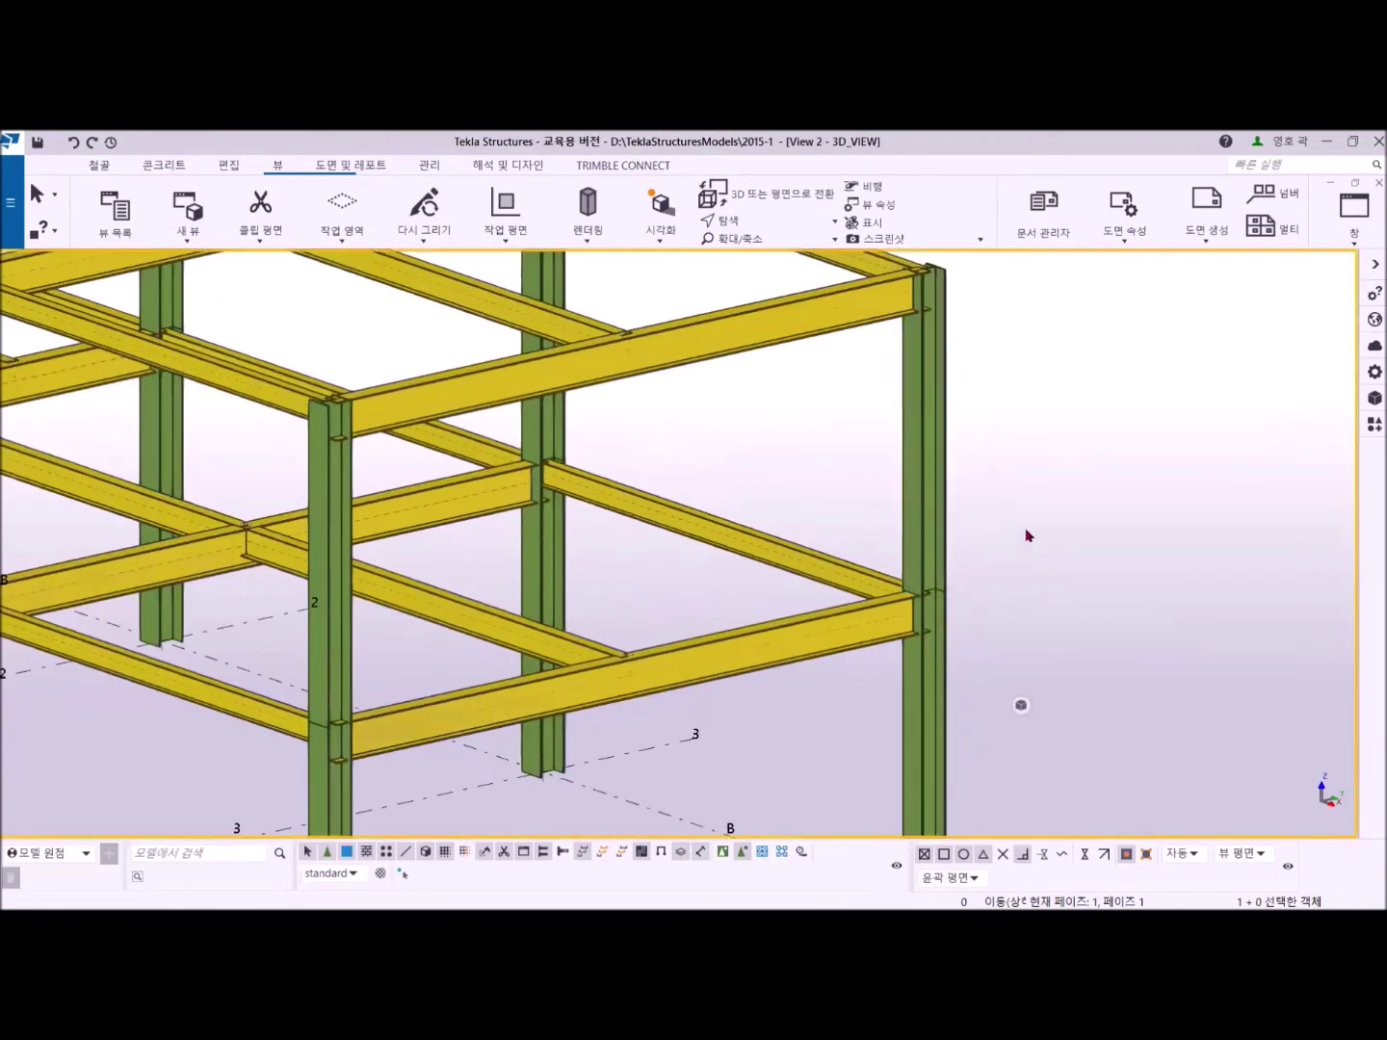
Inspect the upper and lower column segments at grid B/4 and the beam joint at the column top.
left_click(923, 428)
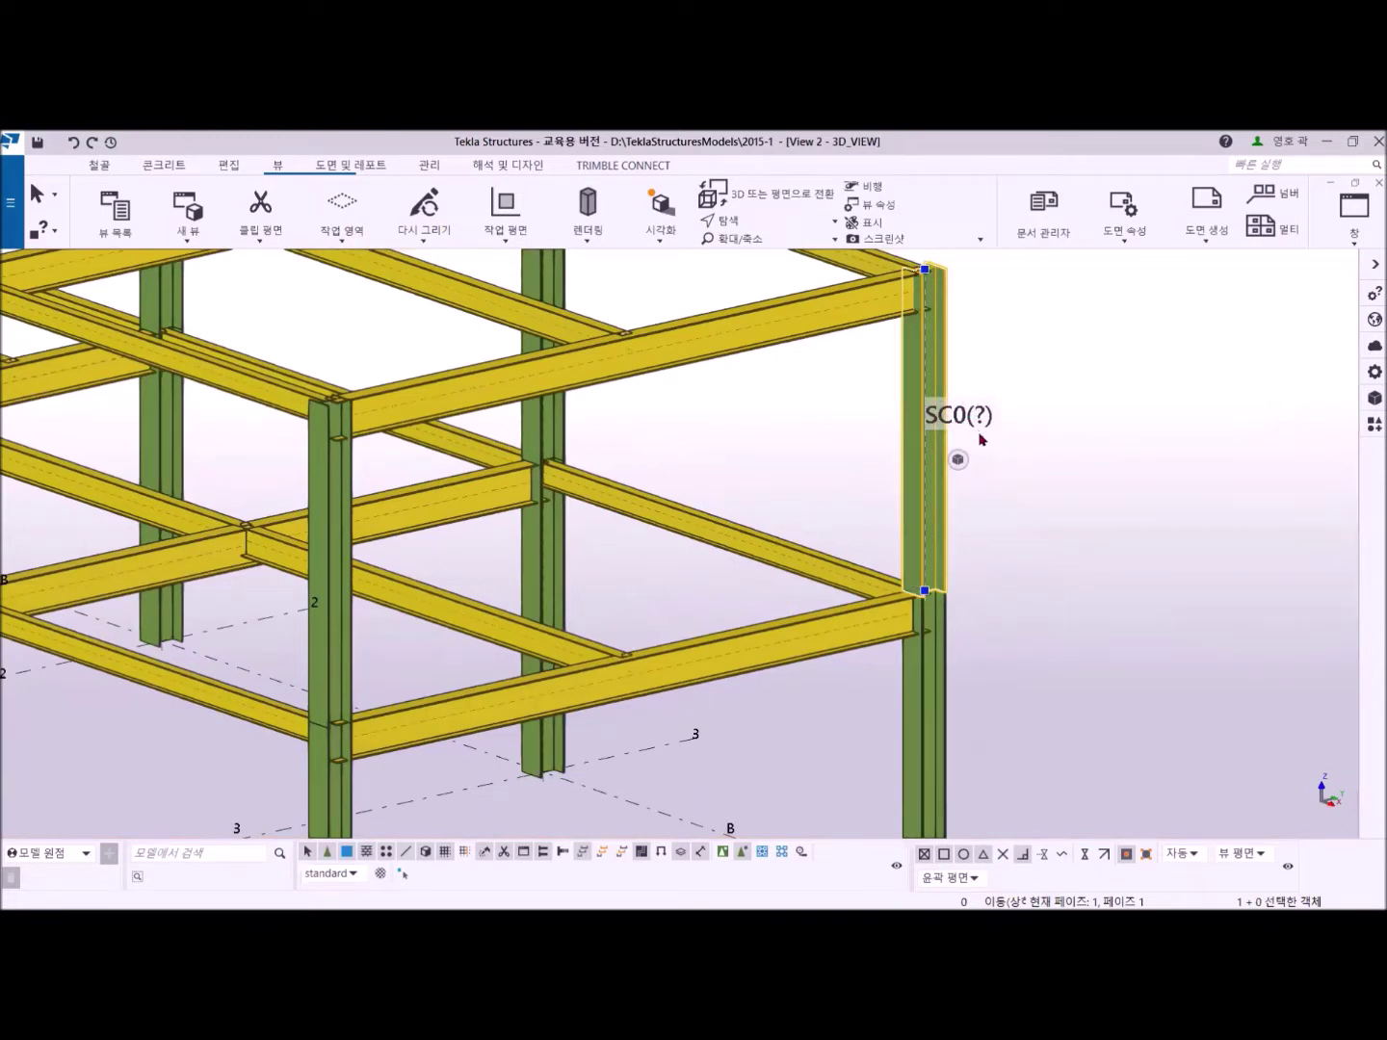
left_click(941, 691)
scroll(983, 683, "down", 4)
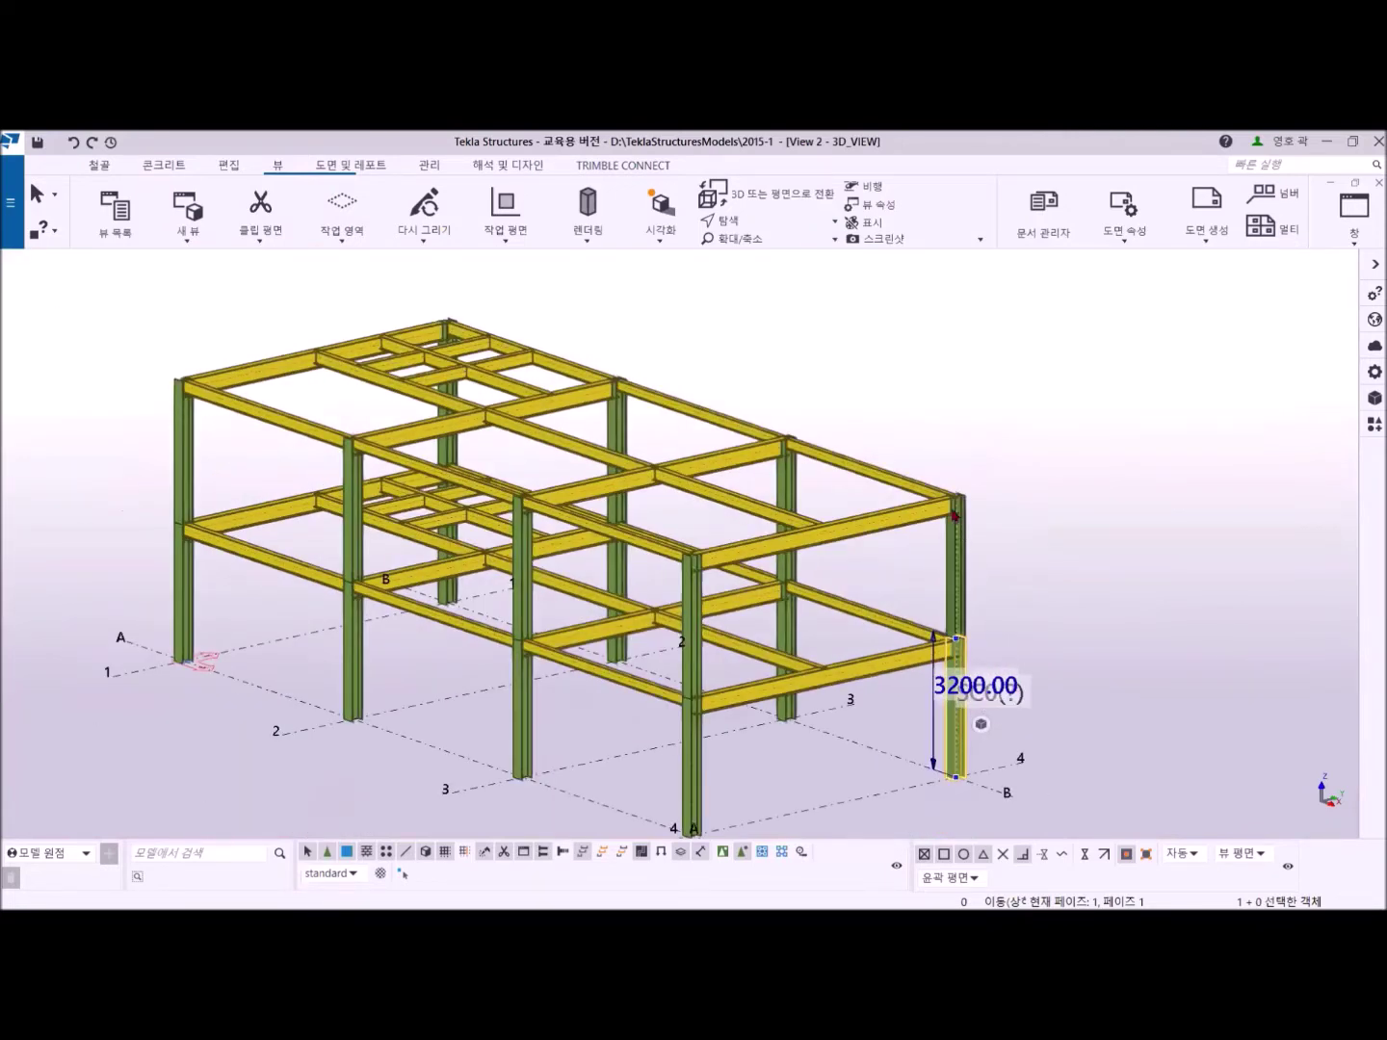
scroll(958, 505, "up", 10)
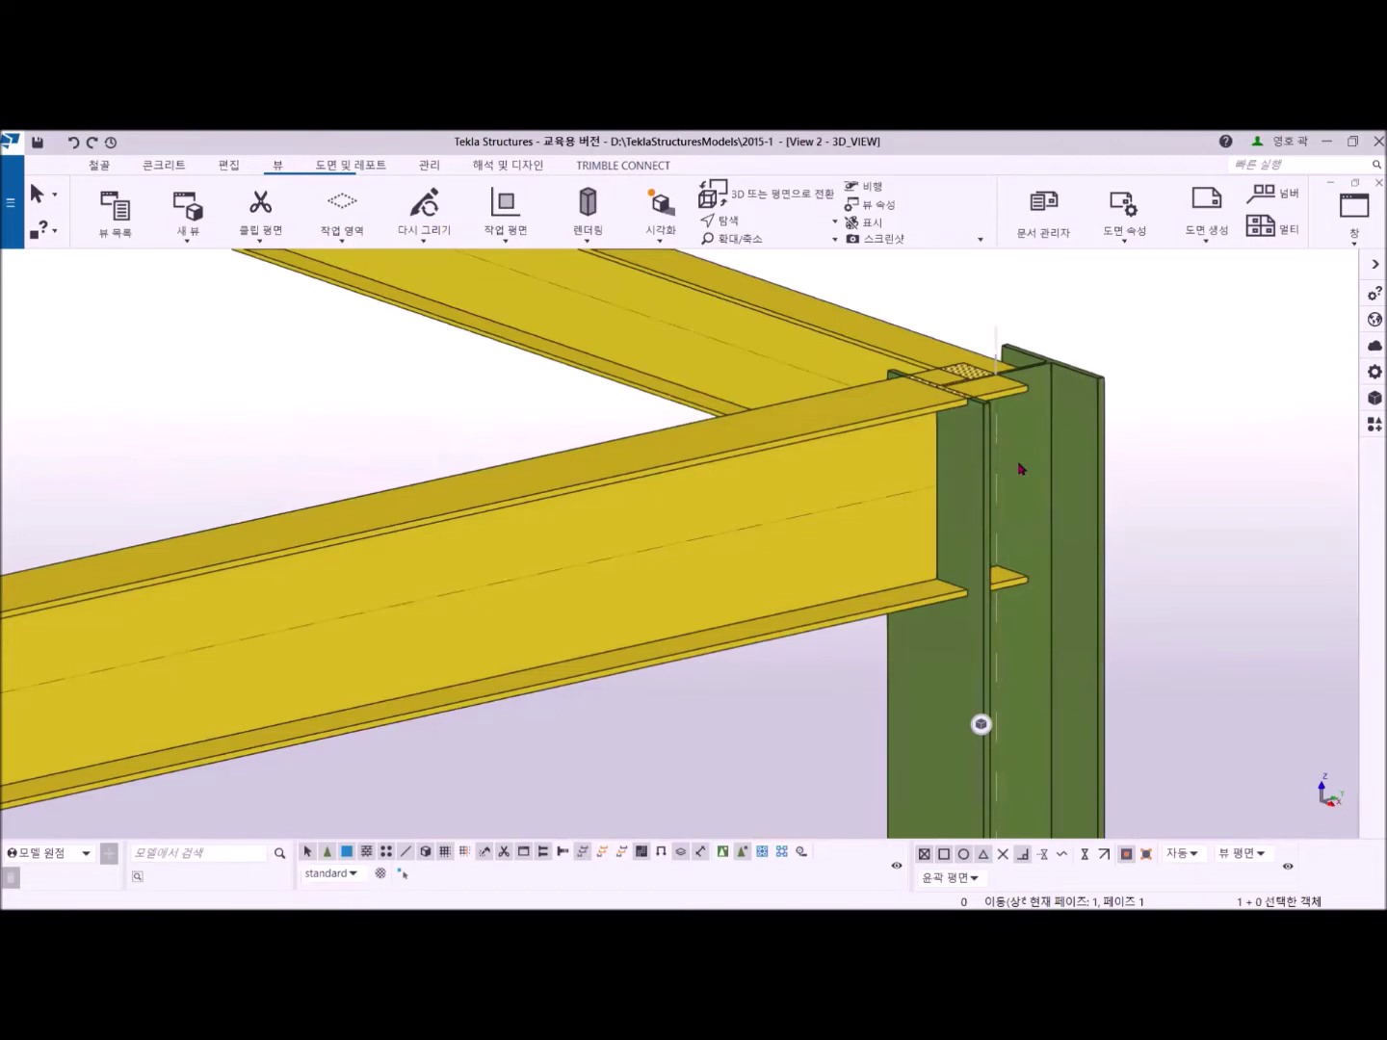
key("Home")
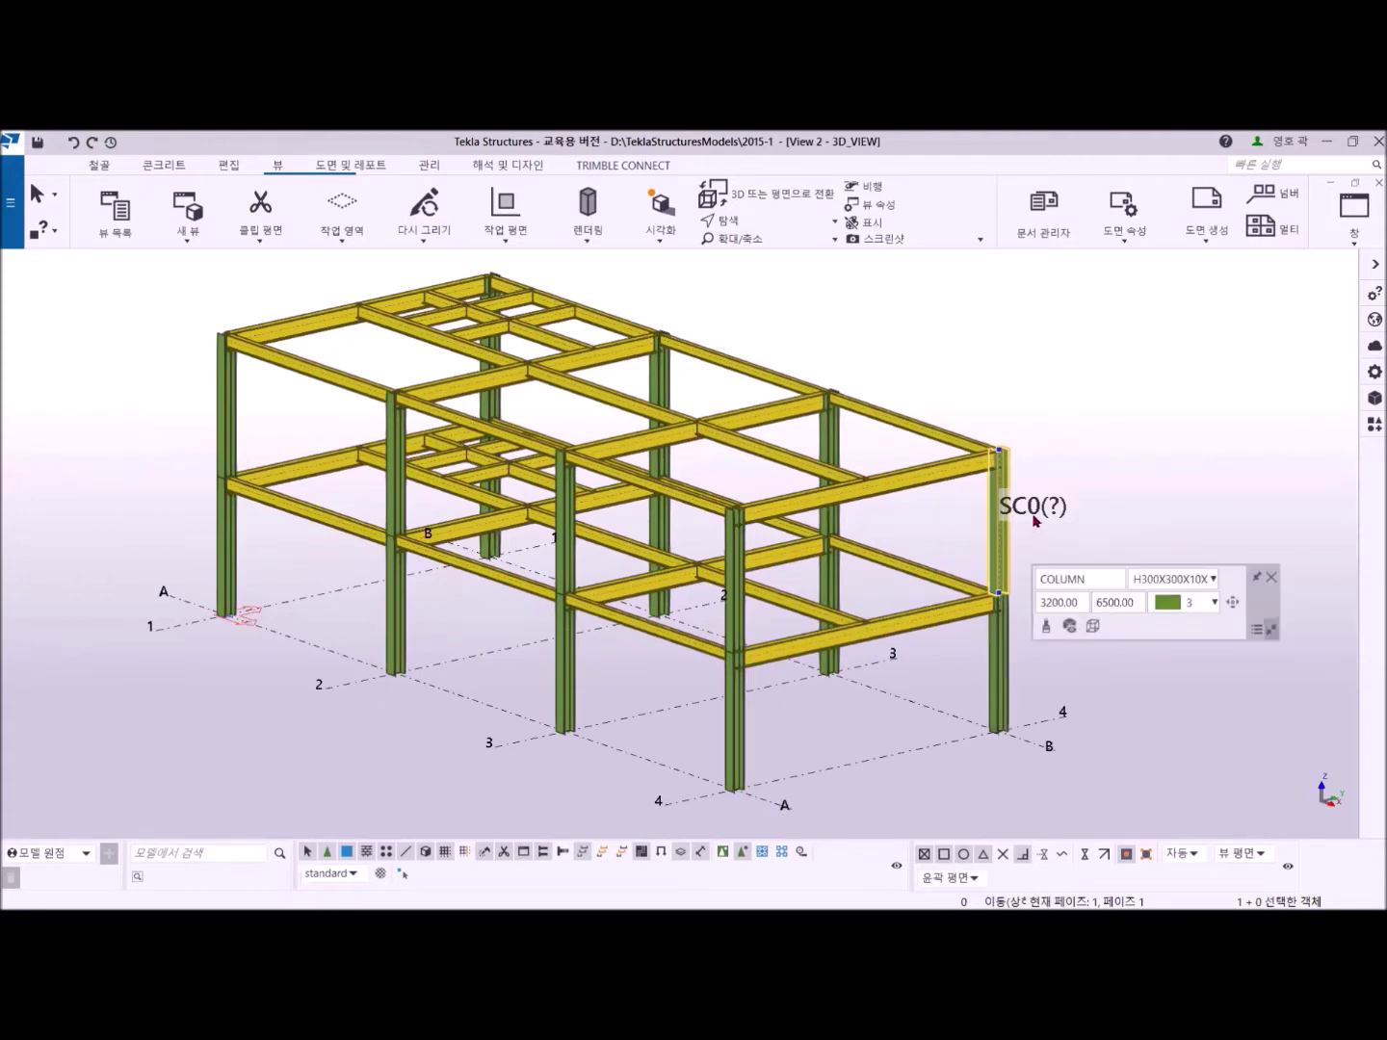
left_click(1056, 458)
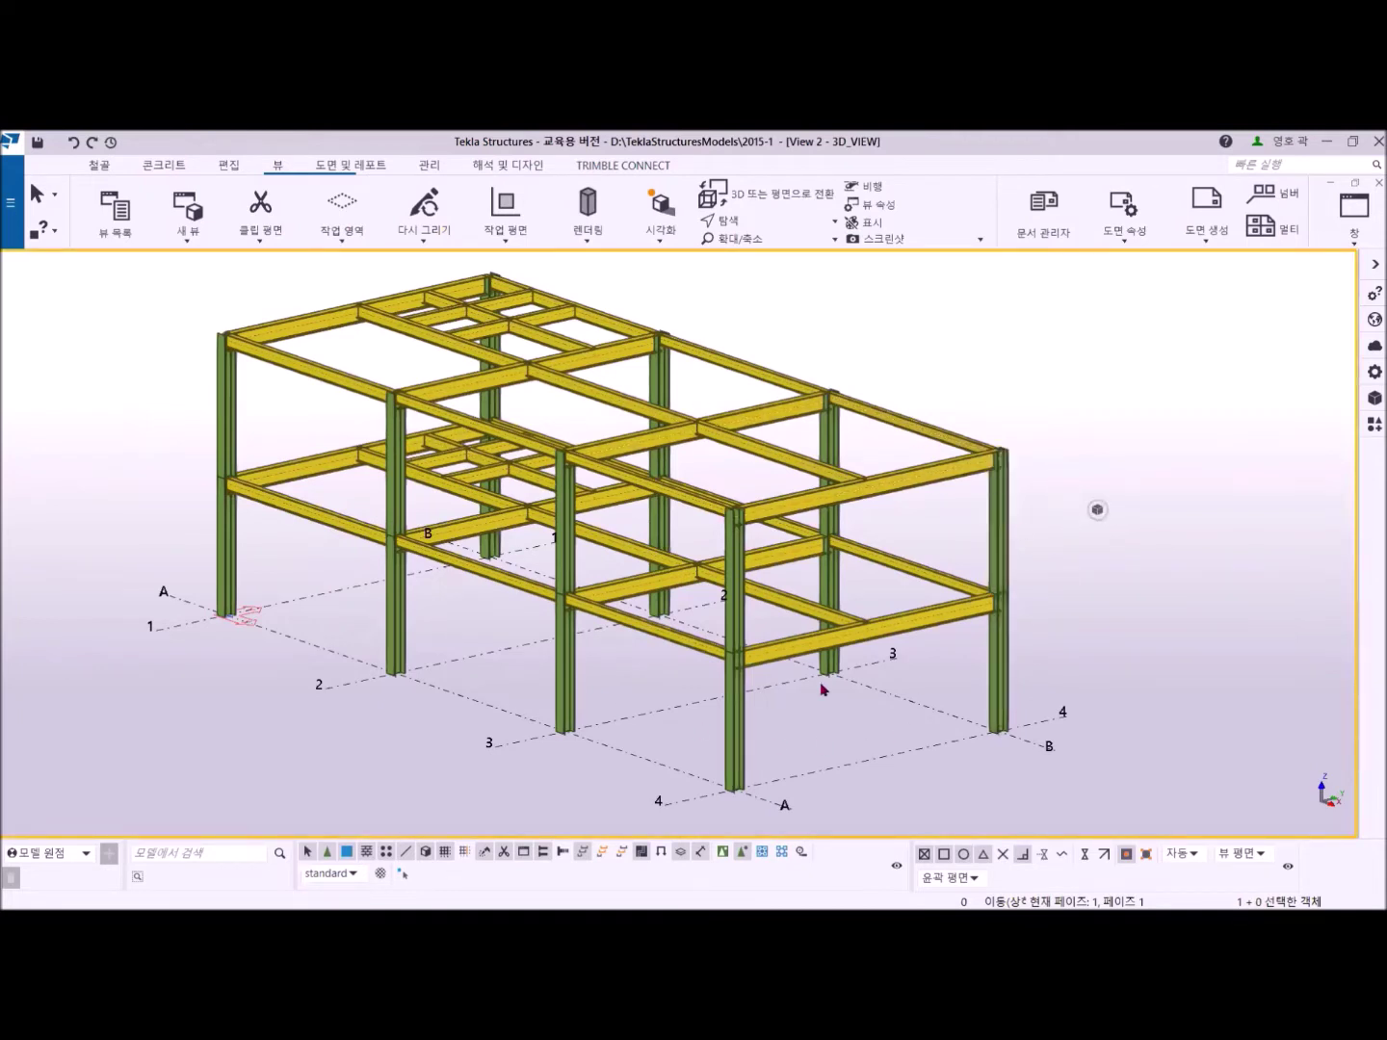
scroll(824, 688, "down", 2)
middle_click_drag(824, 687, 867, 675)
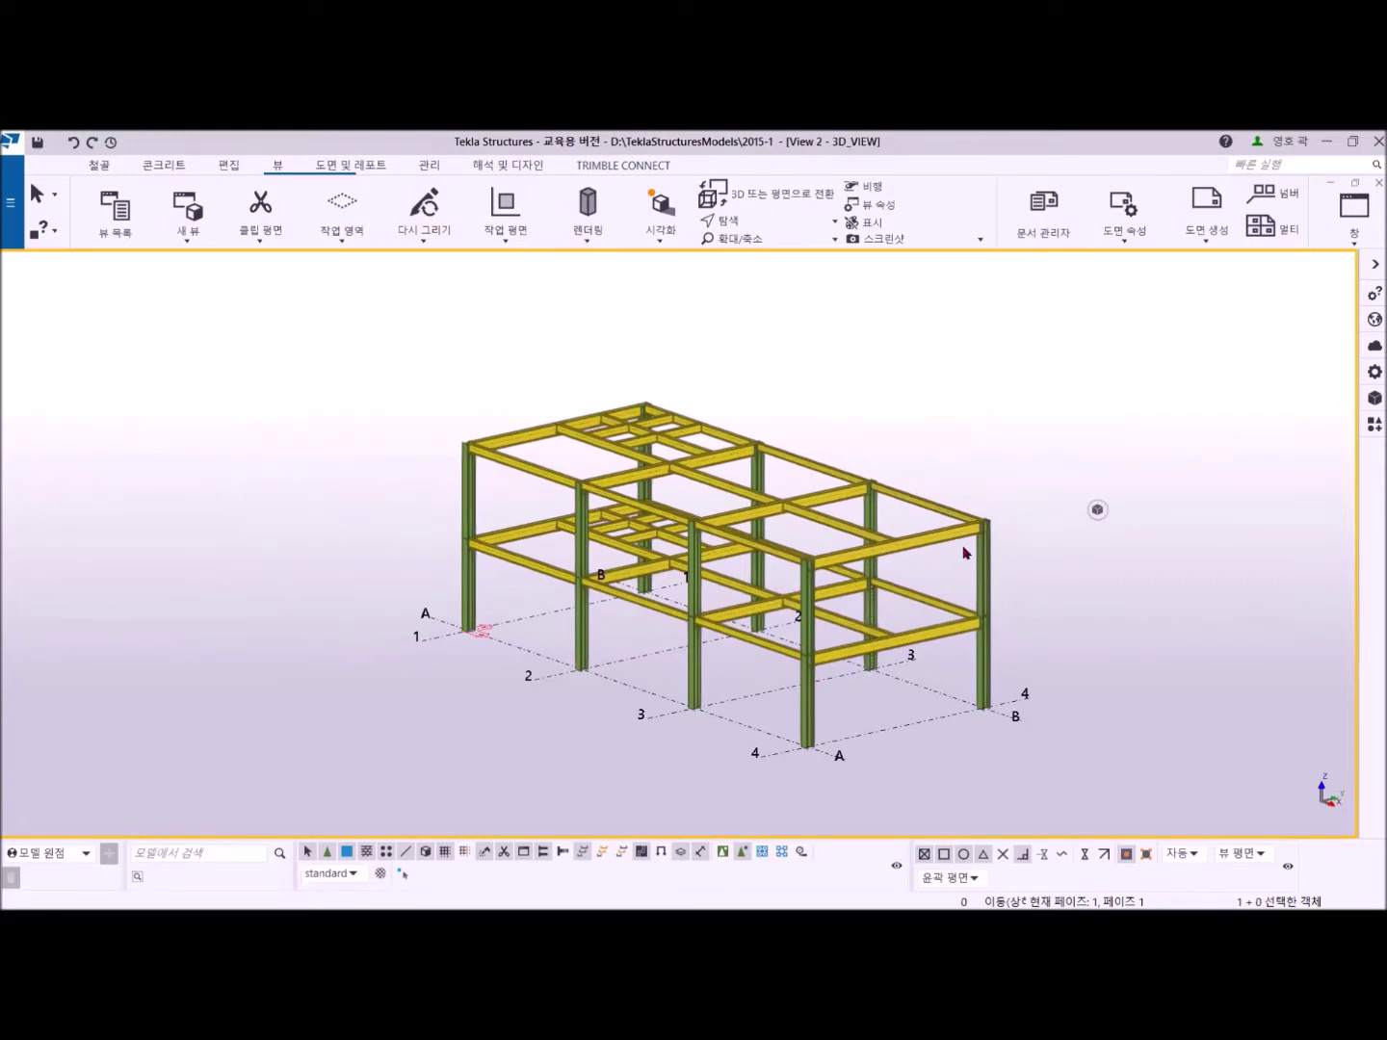
scroll(968, 550, "up", 3)
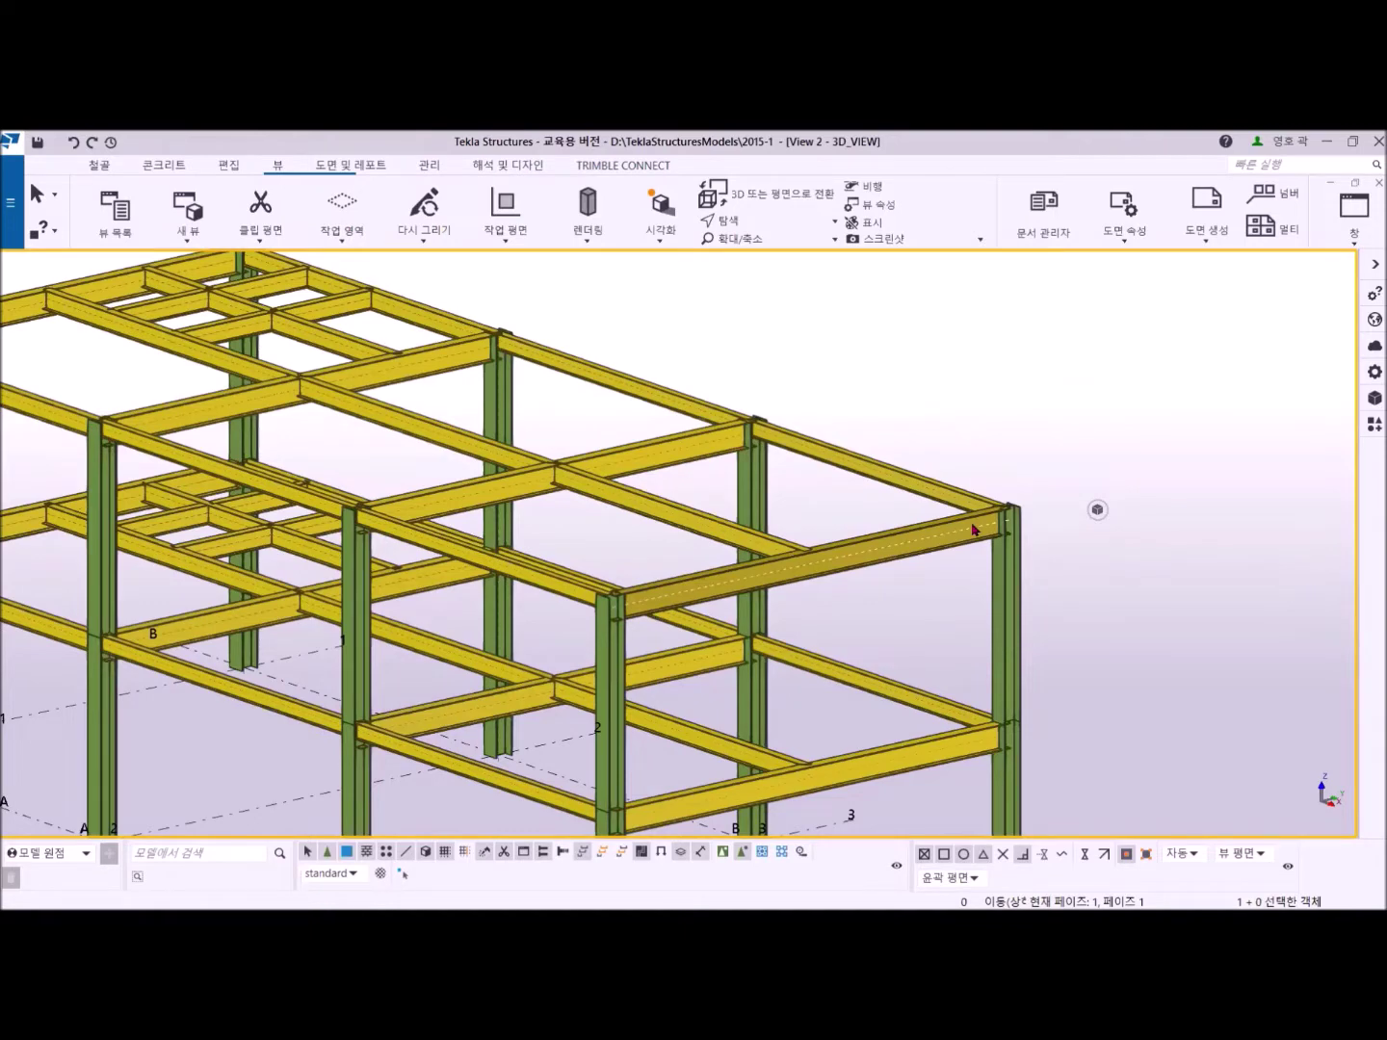
scroll(1019, 513, "down", 5)
scroll(924, 409, "down", 2)
middle_click_drag(872, 401, 825, 425)
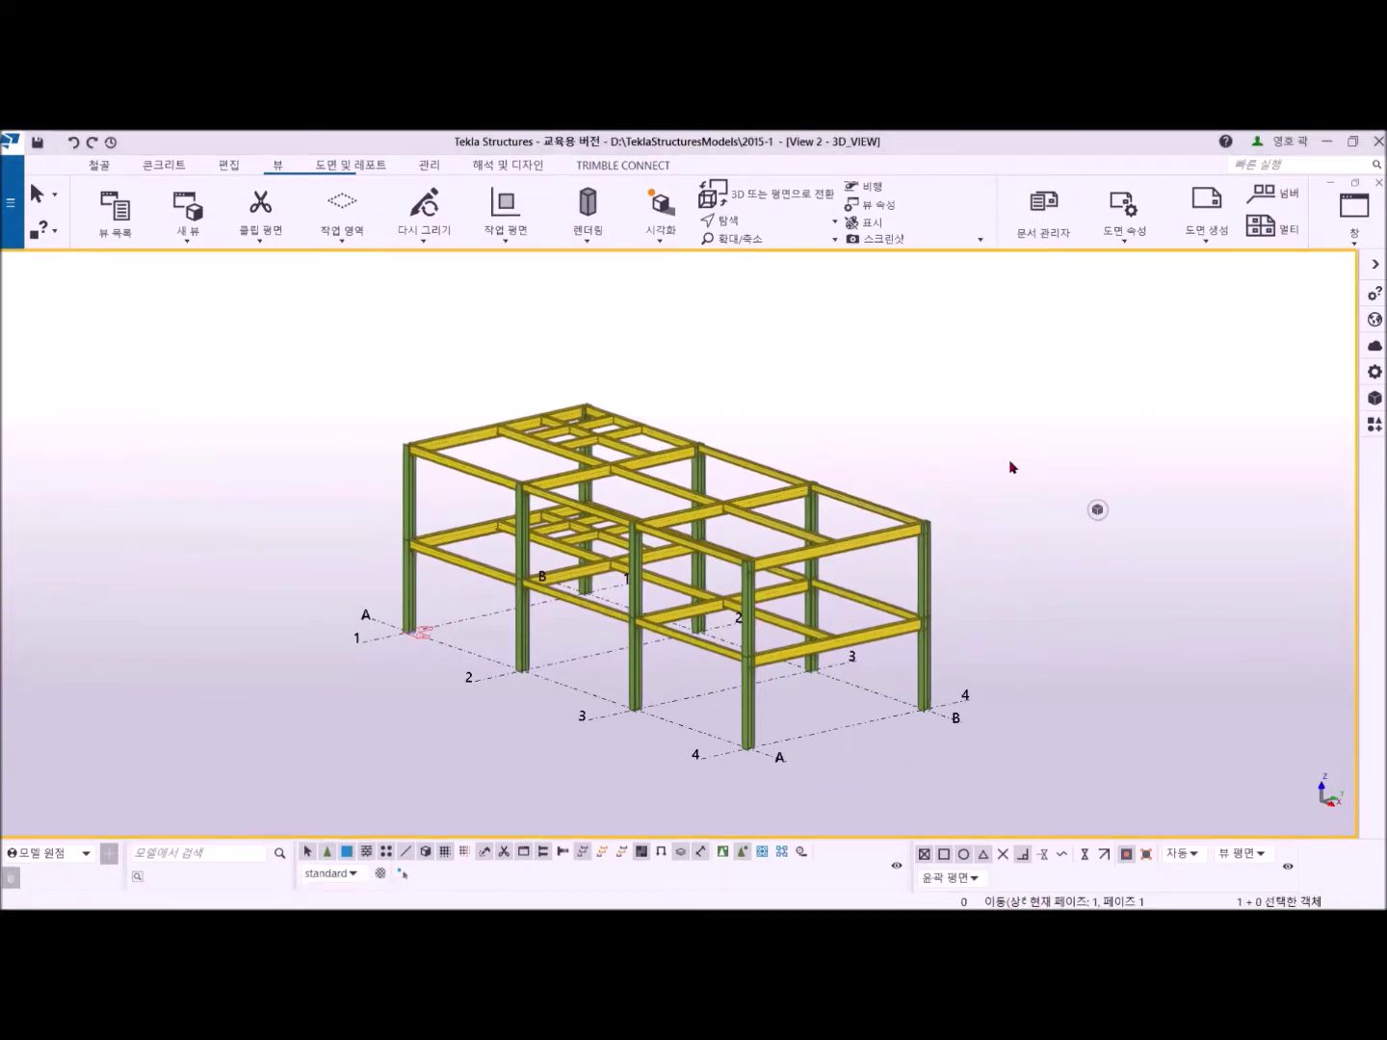
Select the whole model and number the series of the selected objects.
key("ctrl+a")
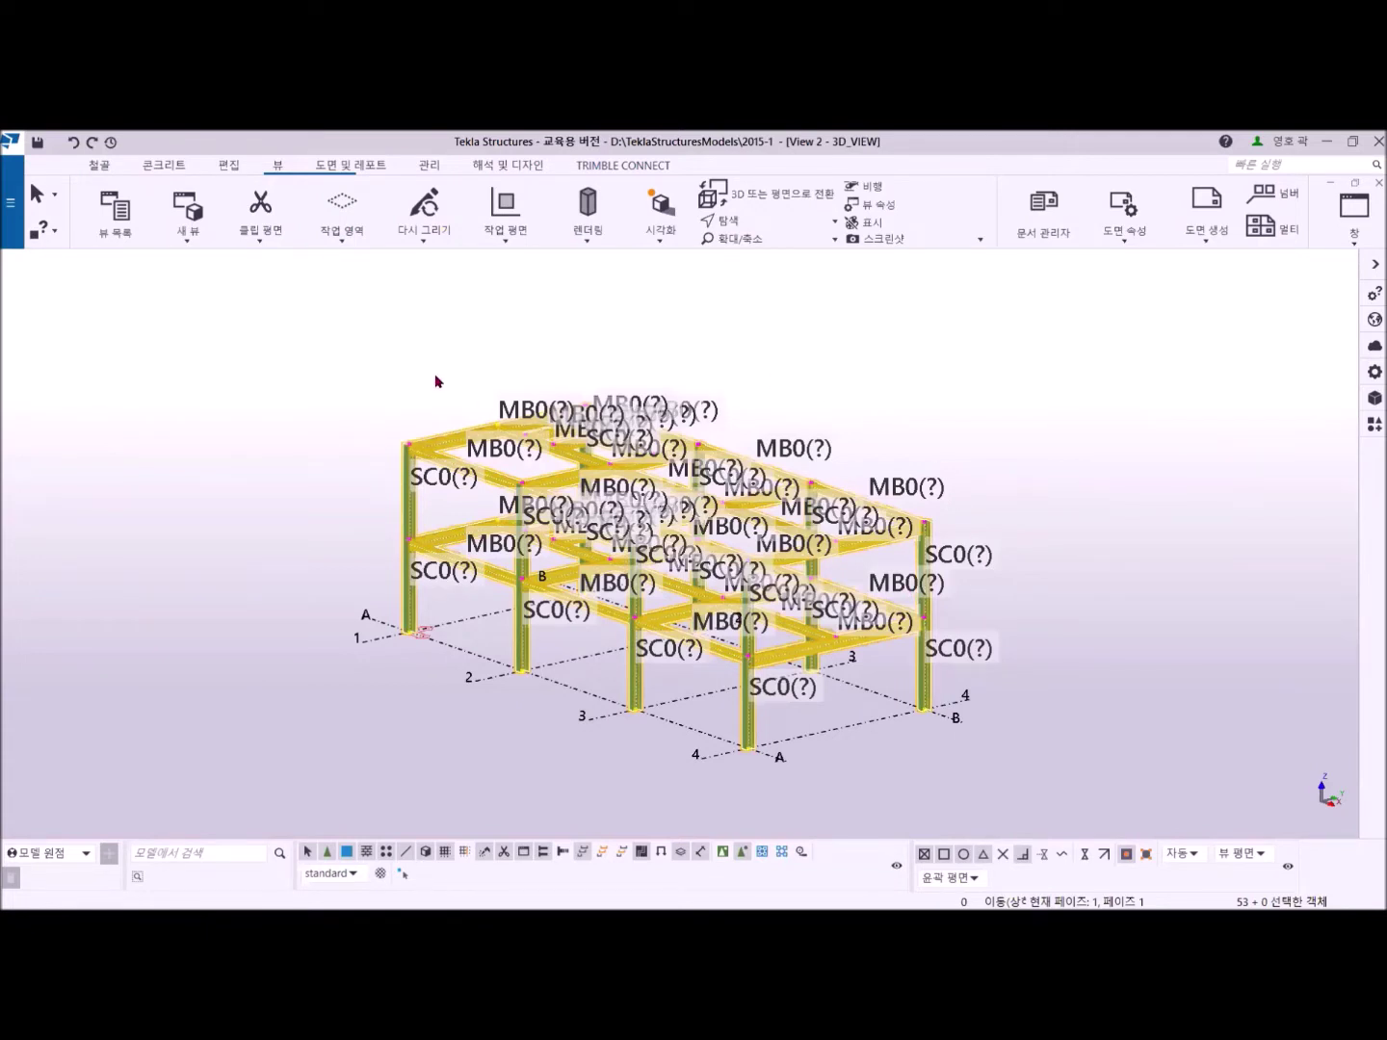
left_click(351, 168)
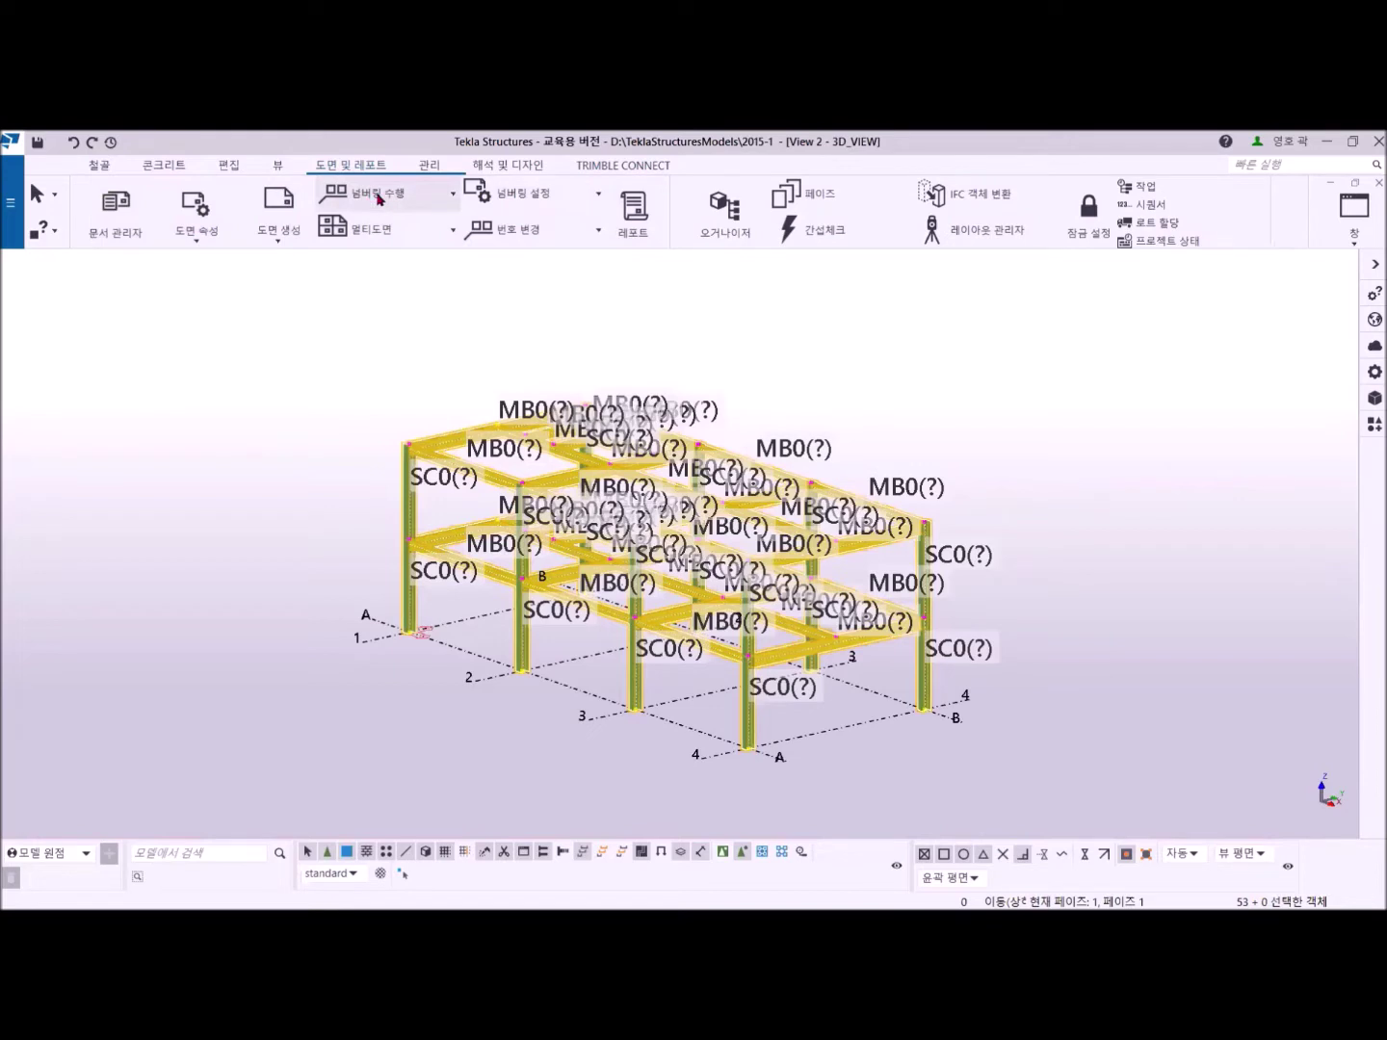
left_click(378, 200)
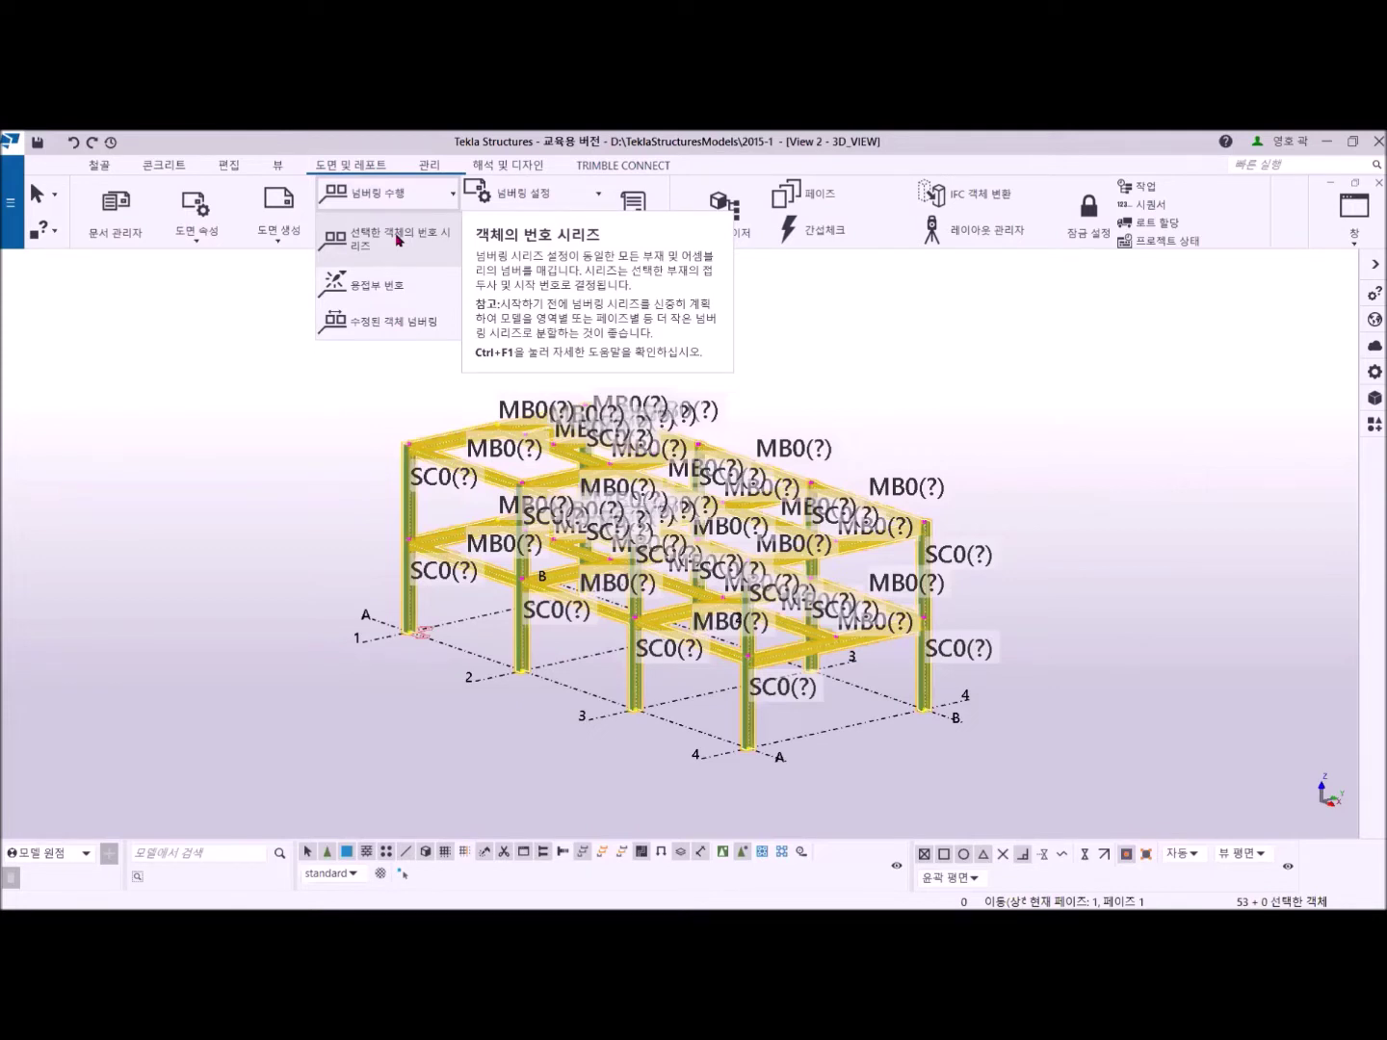
left_click(396, 239)
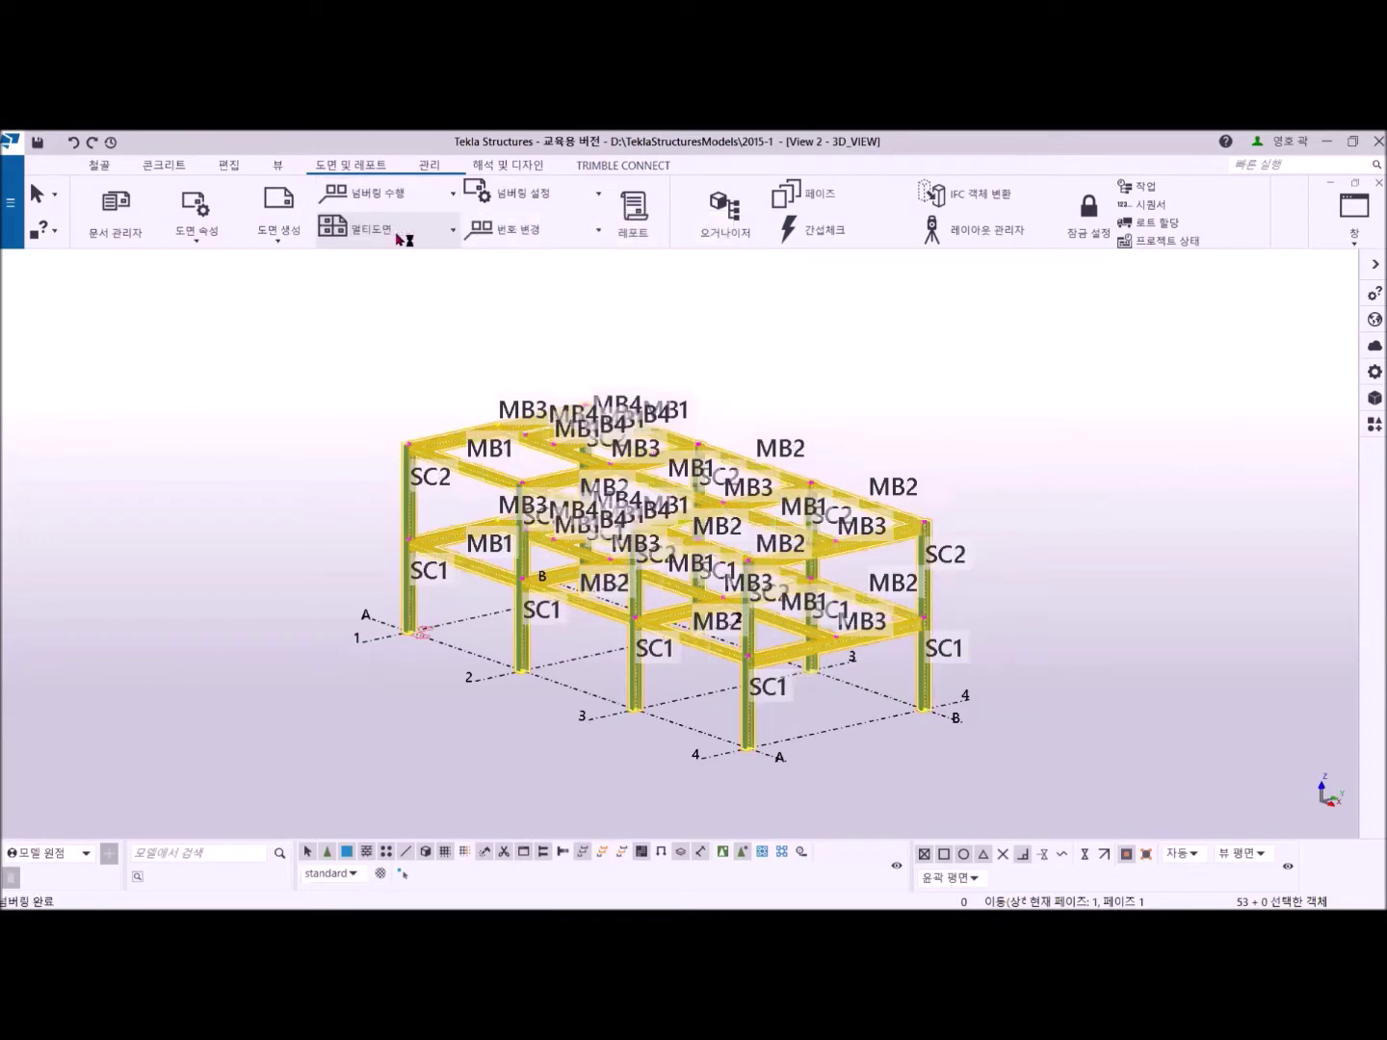
Create a report from the selected objects with the 150 LIST(DRAWINGS-GROSS) template.
scroll(947, 604, "up", 5)
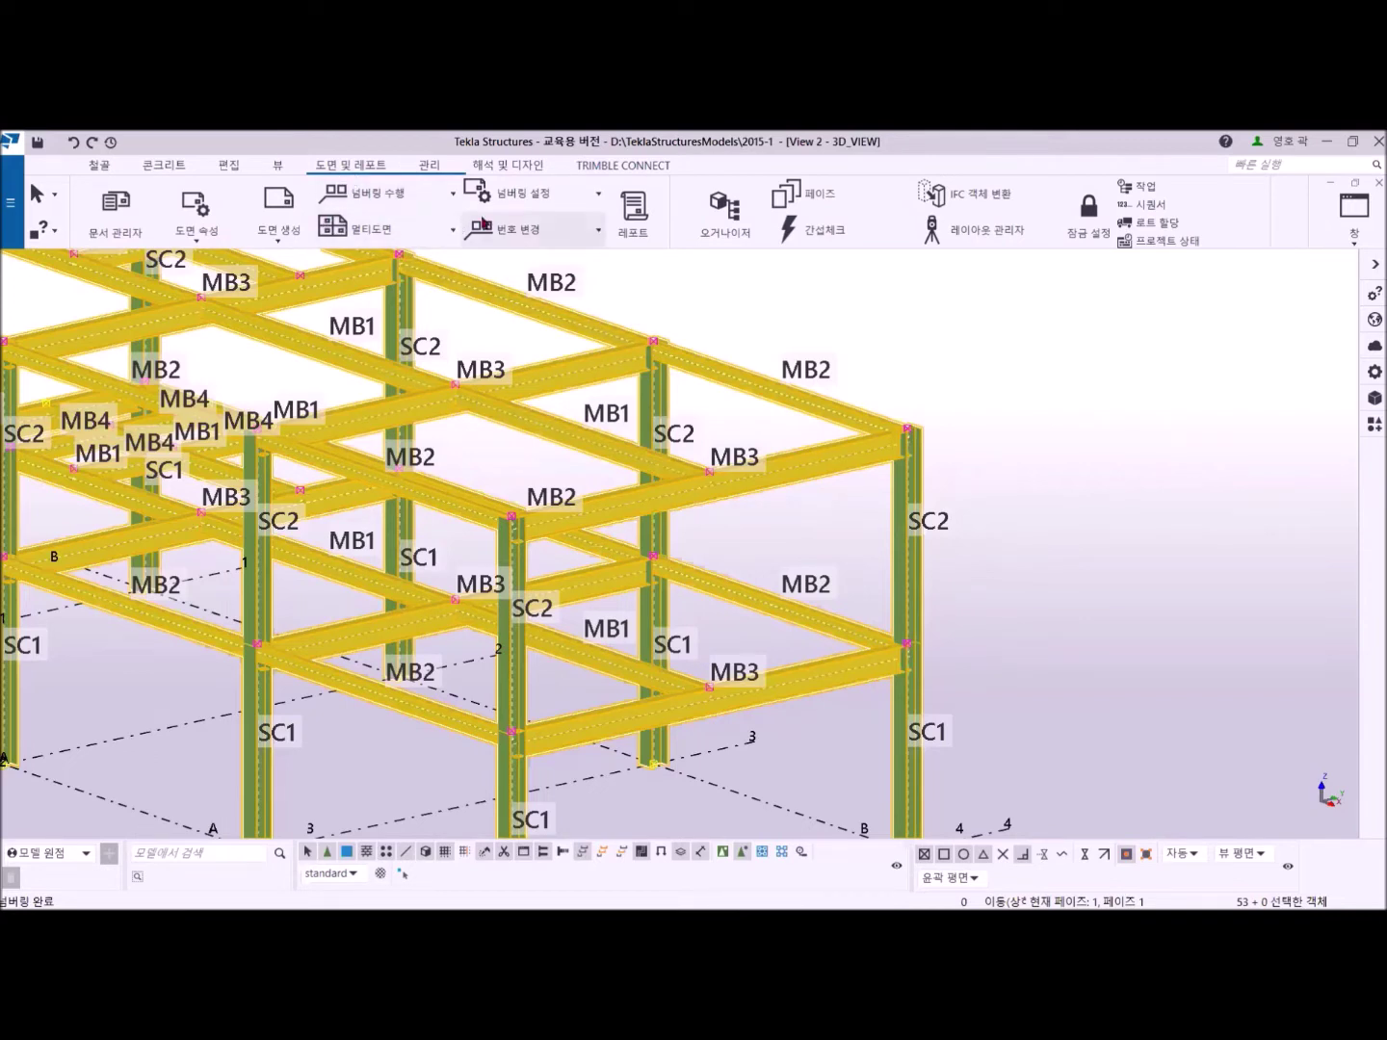
left_click(633, 222)
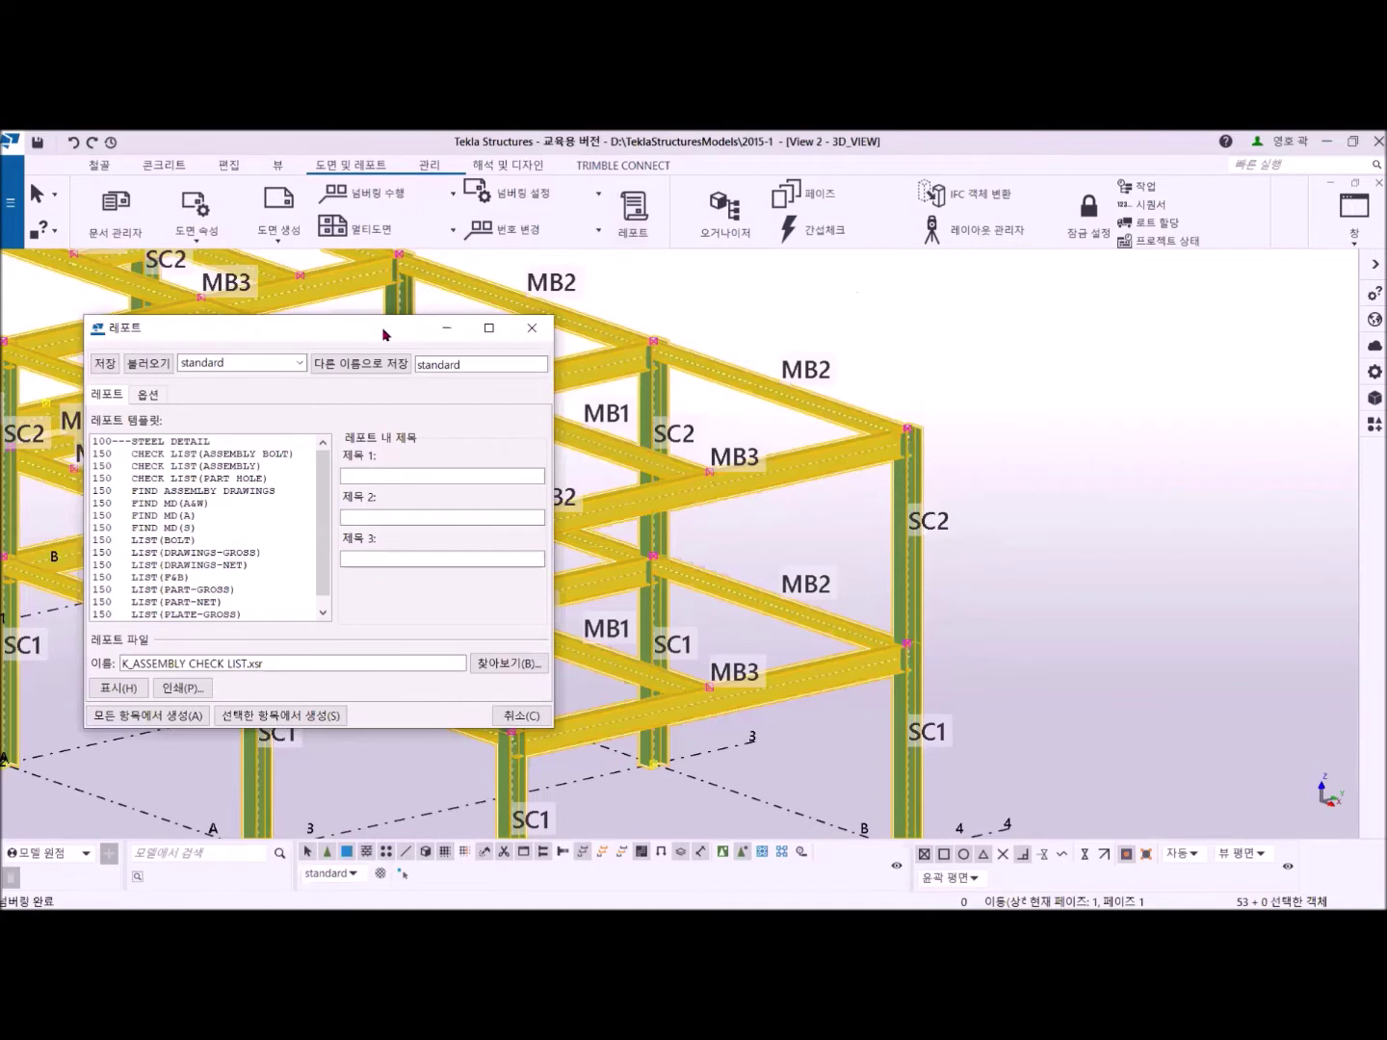
left_click_drag(386, 334, 567, 319)
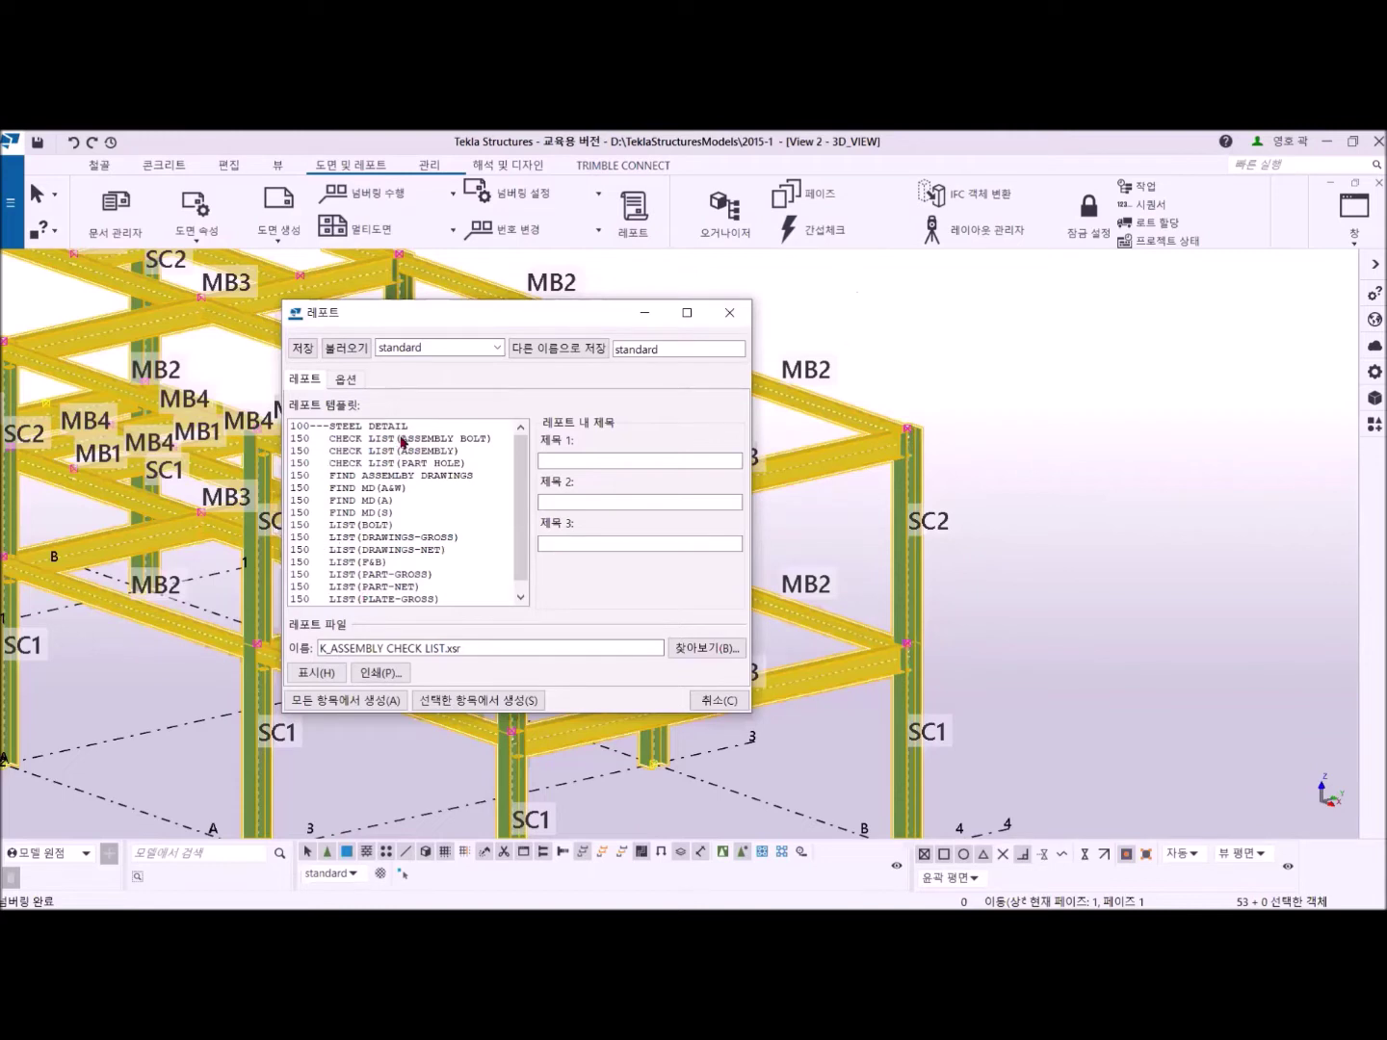
left_click(374, 538)
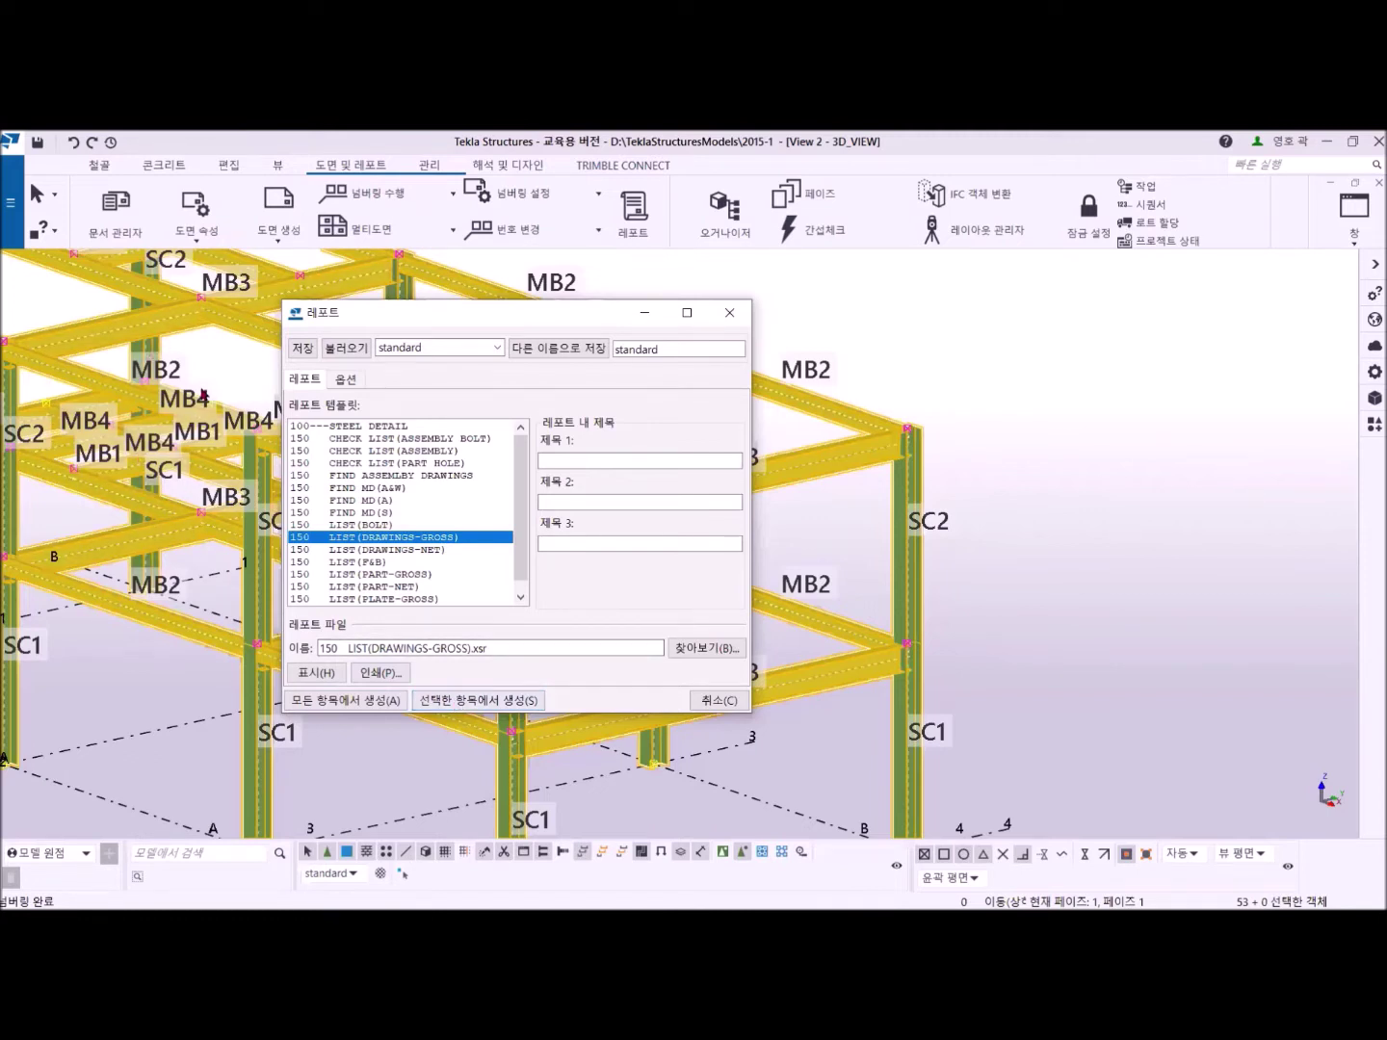
left_click(470, 706)
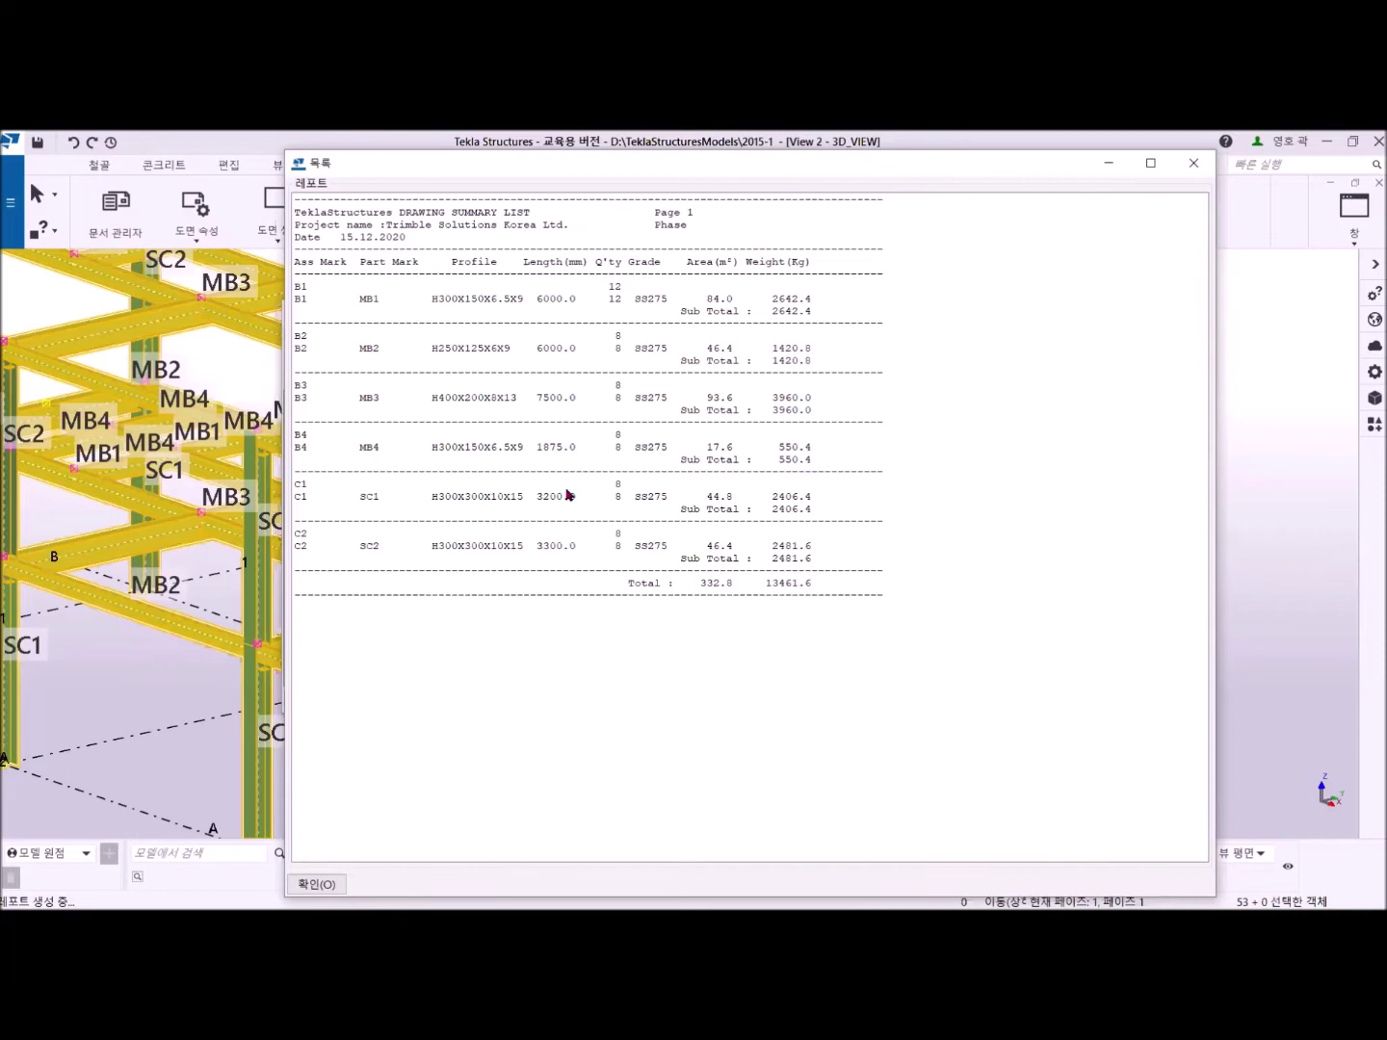
Close the drawing summary list and the report dialog, then clear the model selection.
left_click(1198, 166)
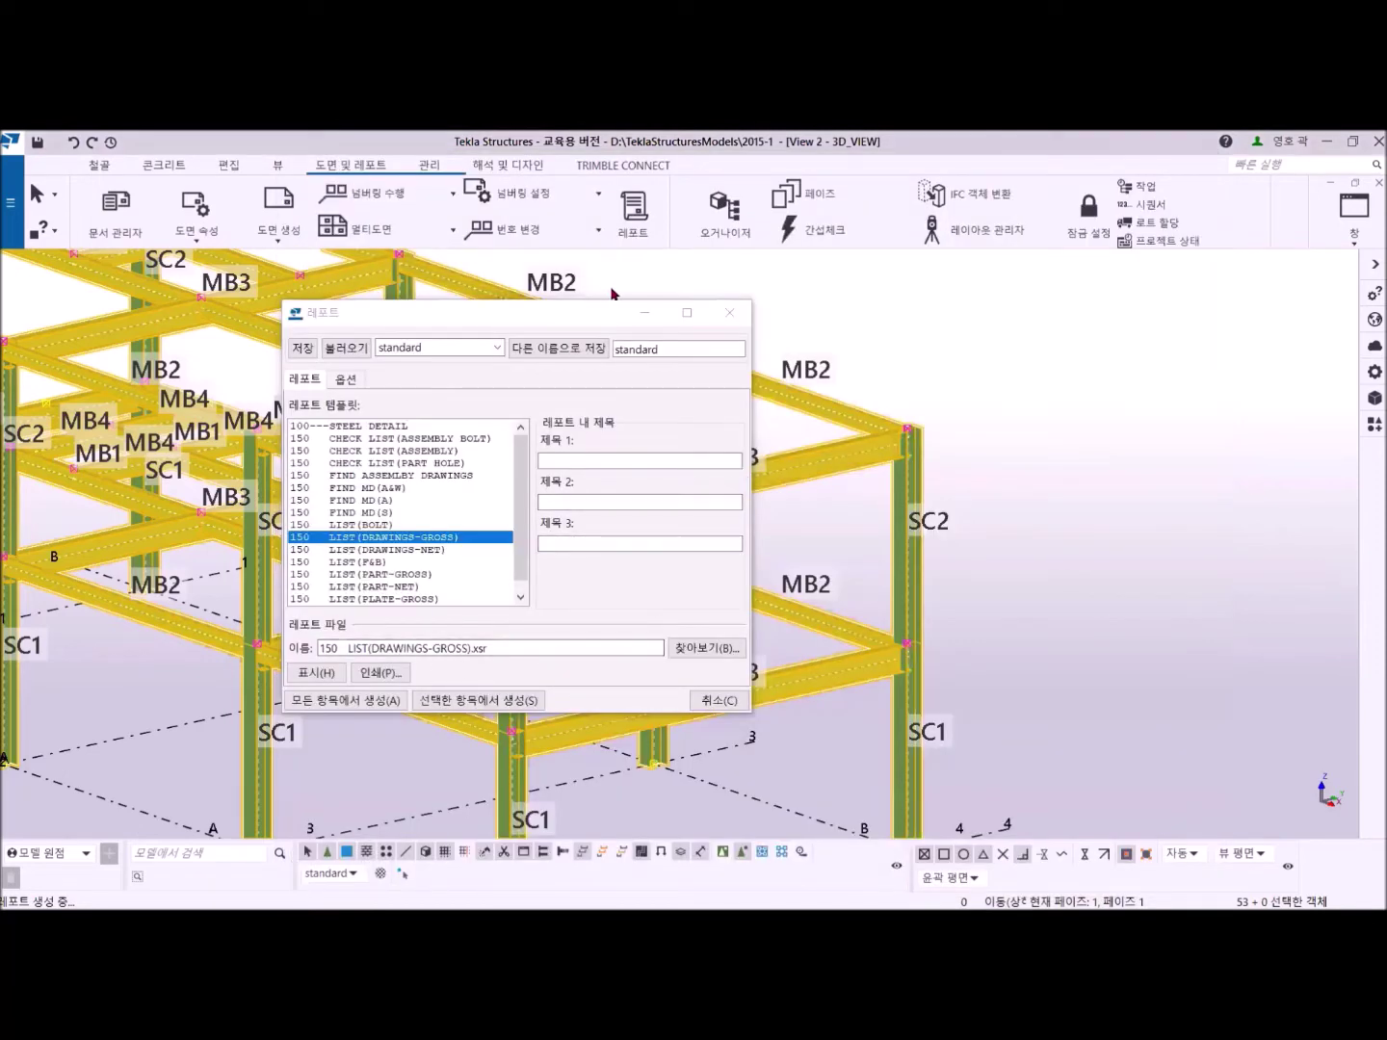
left_click(733, 316)
scroll(680, 525, "down", 5)
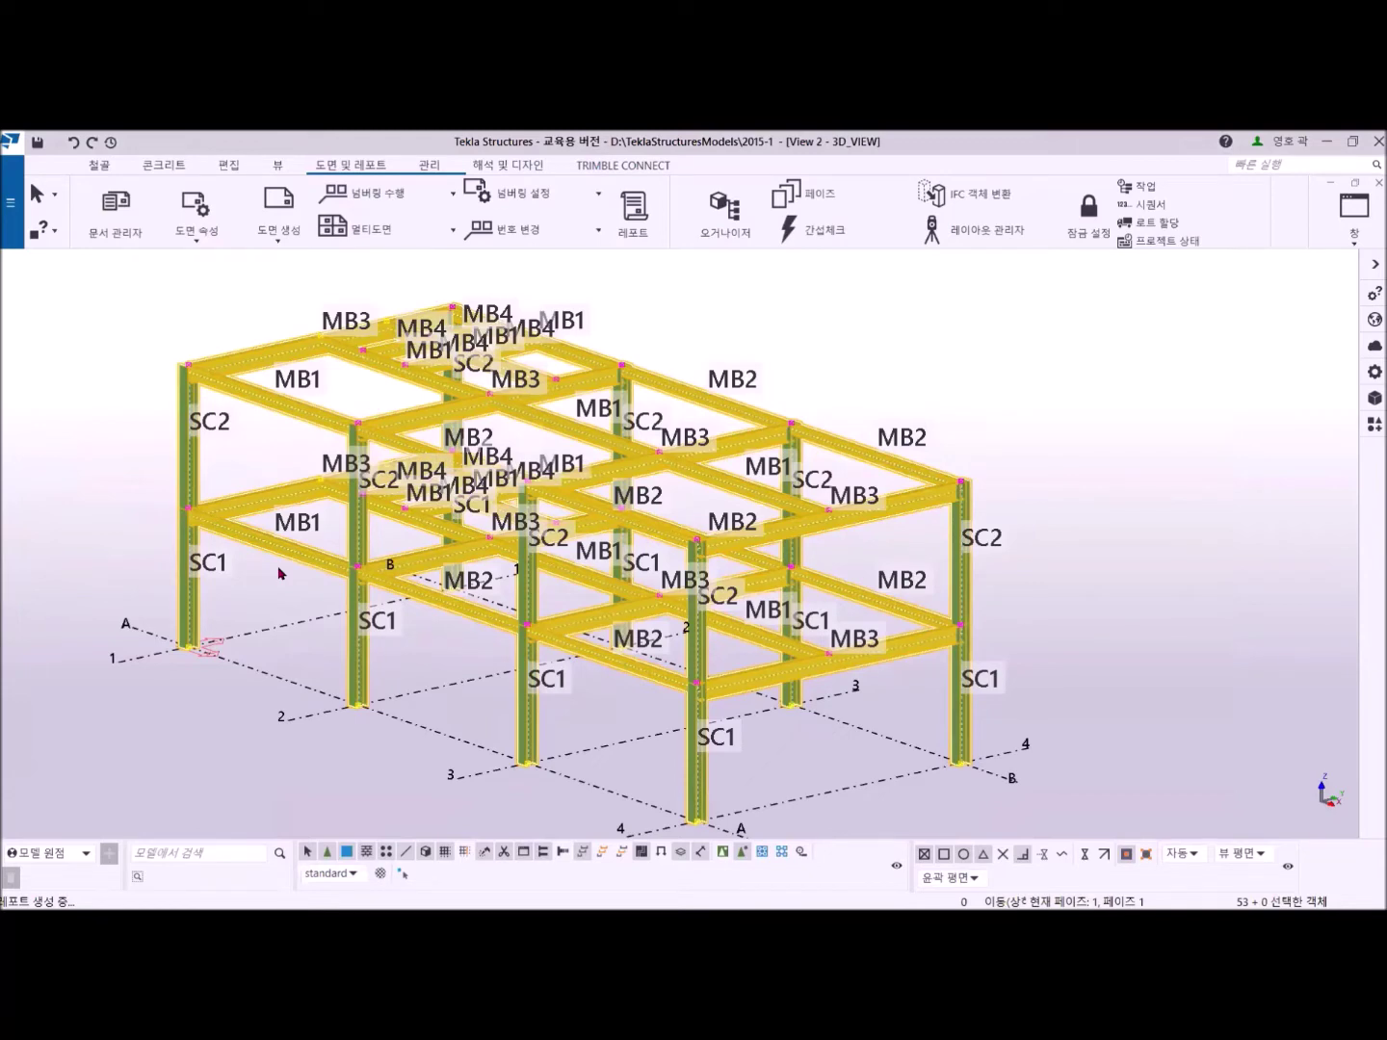
left_click(1050, 427)
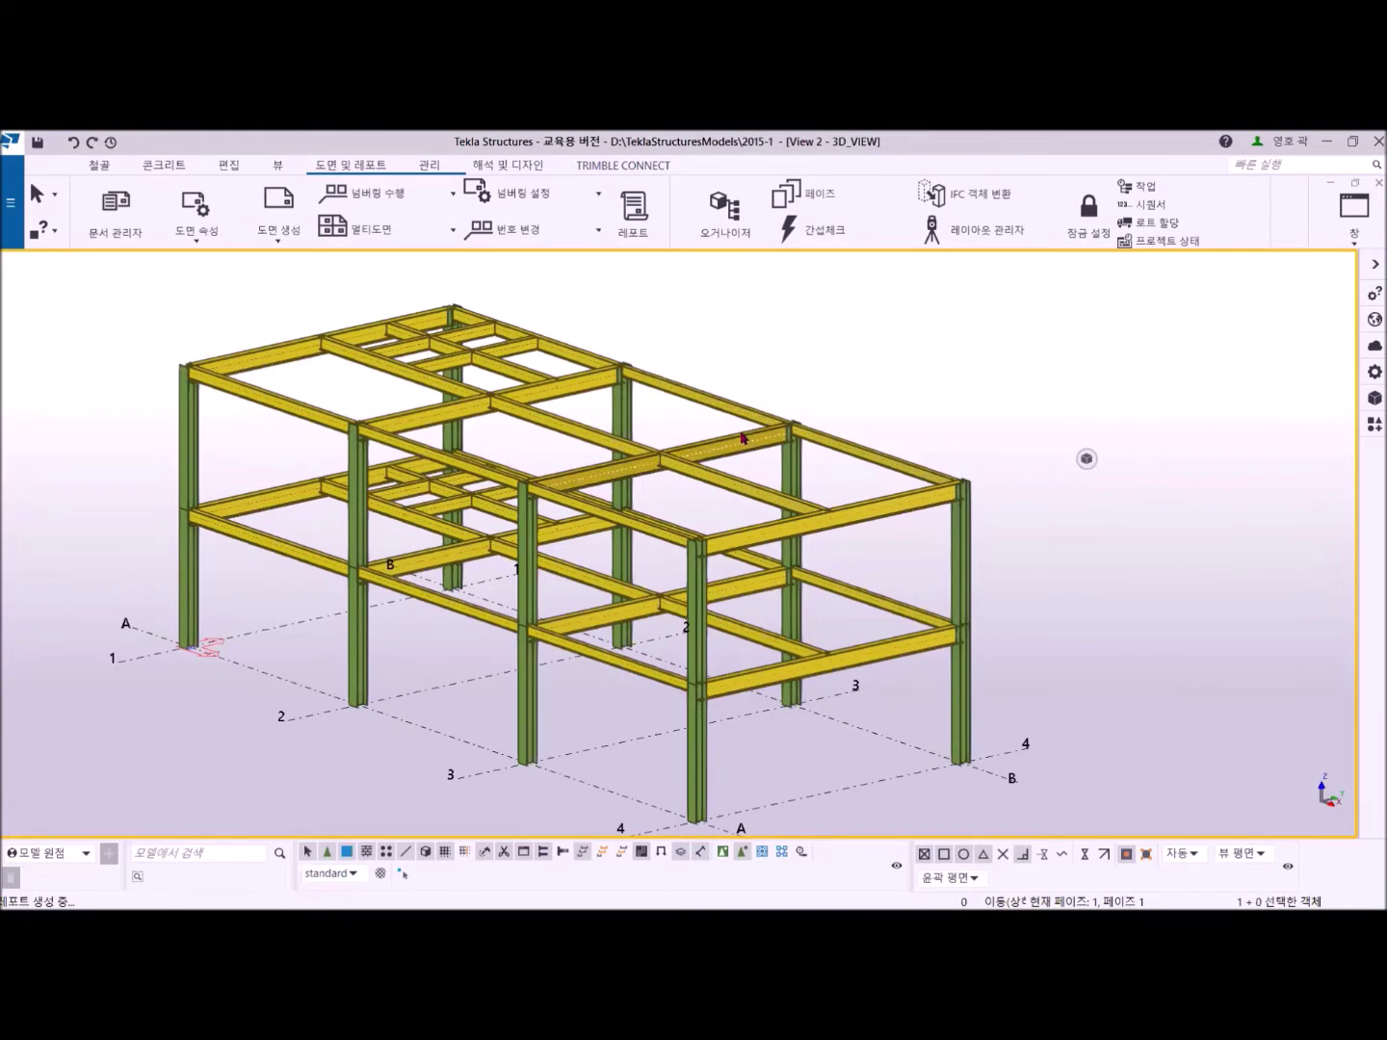
Open the FFL and +3200 plan views from the list of created views.
left_click(1353, 213)
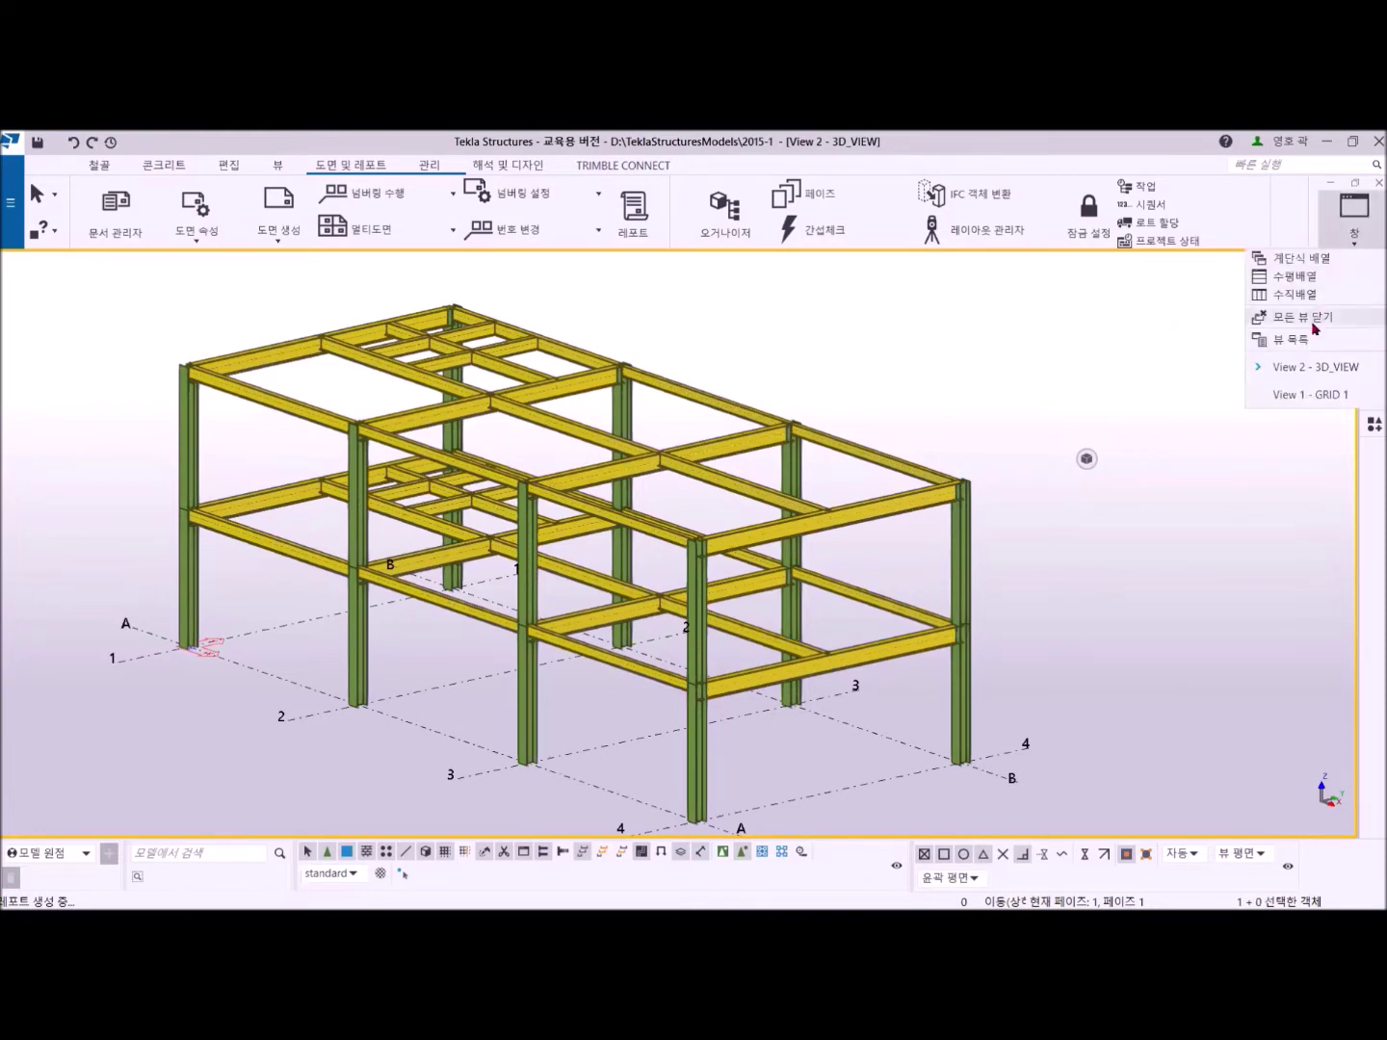
left_click(1296, 339)
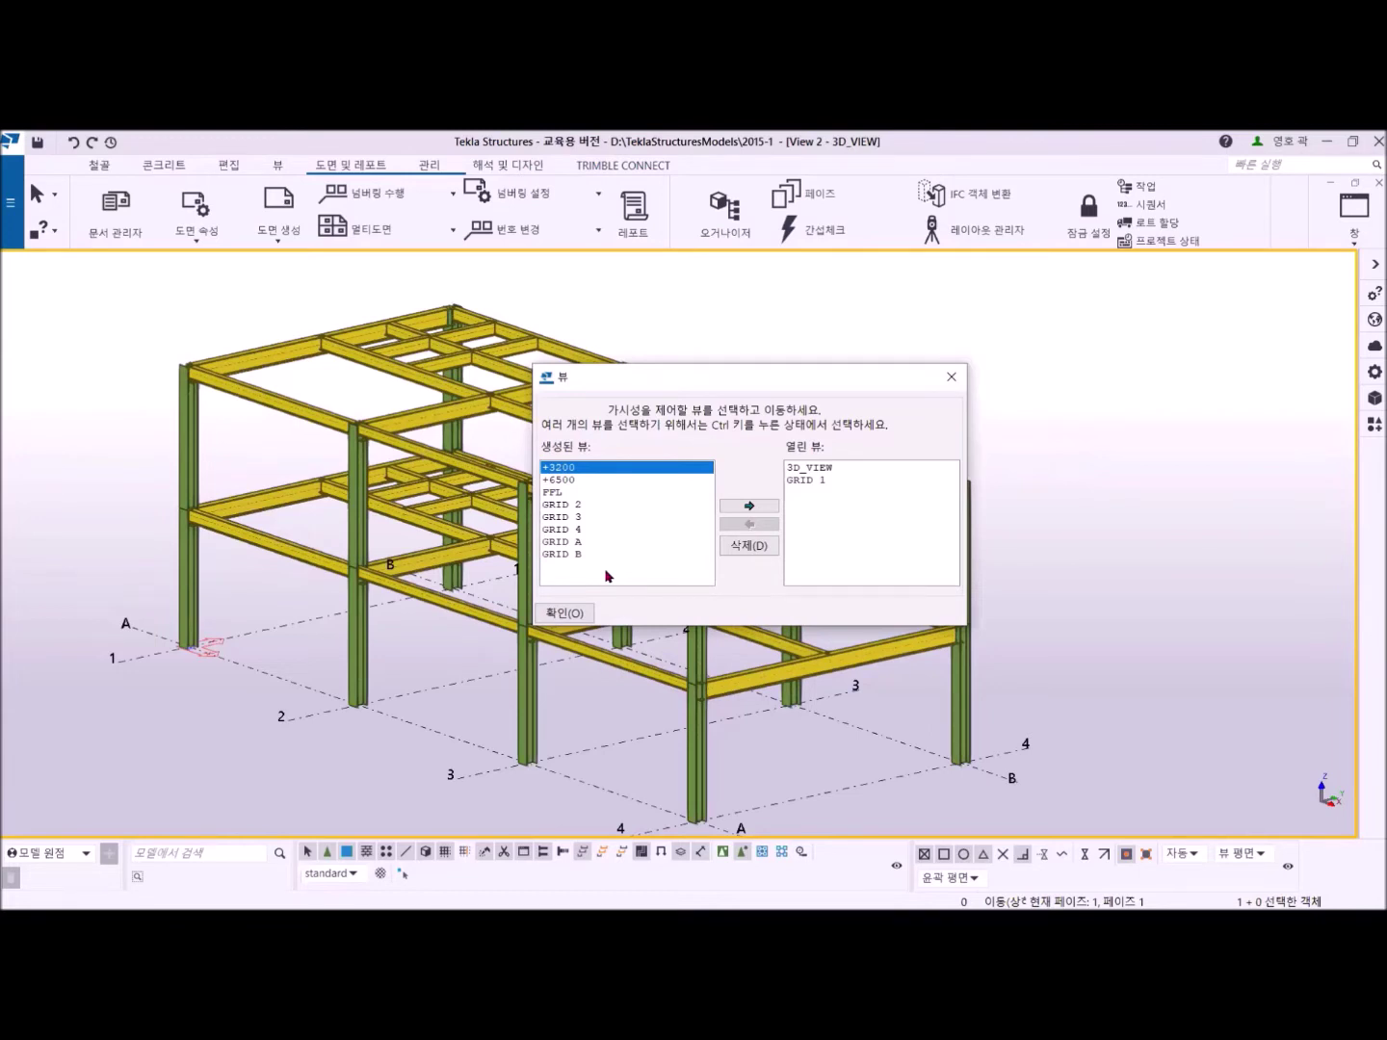
left_click(550, 493)
double_click(551, 493)
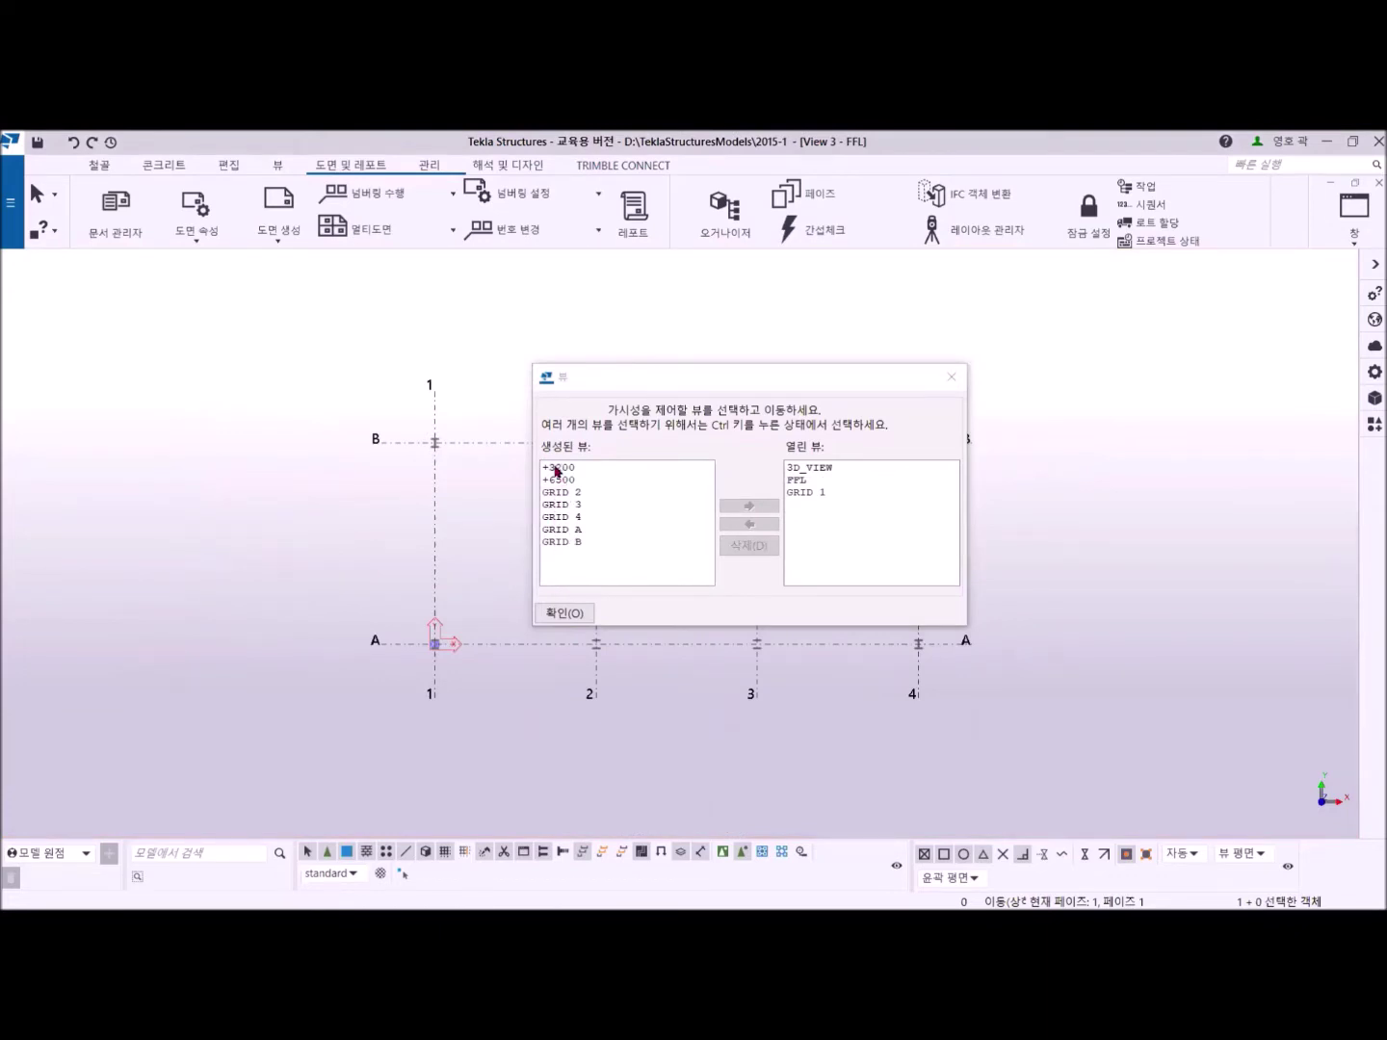
double_click(555, 469)
left_click(952, 376)
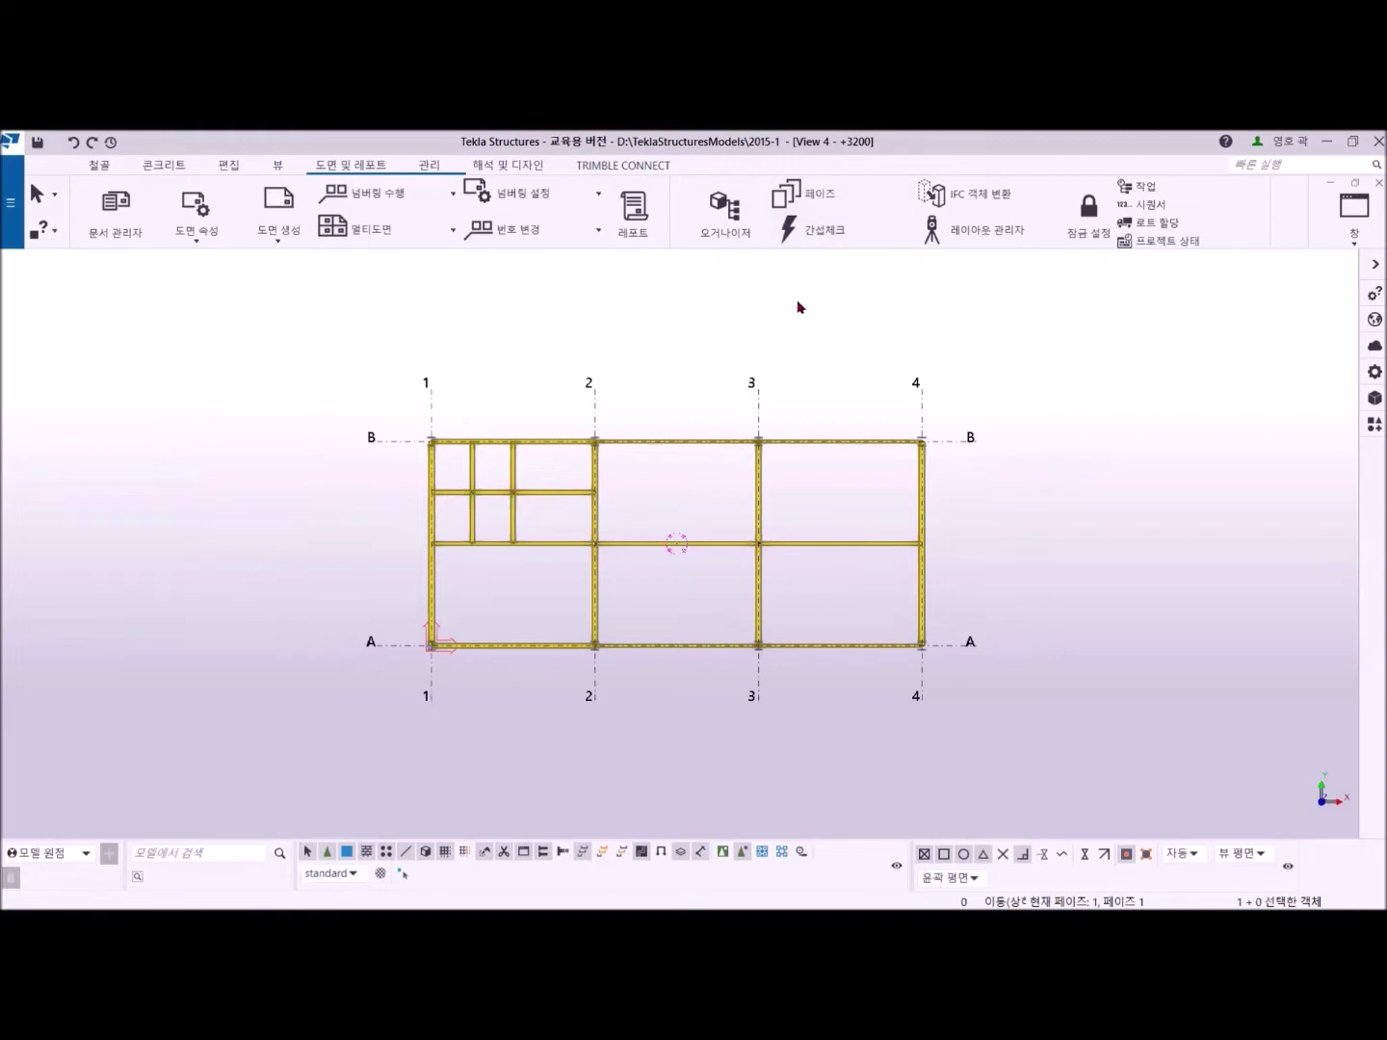
Set the +3200 view's depth to 100 both above and below, and fit the work area to the entire model.
double_click(856, 323)
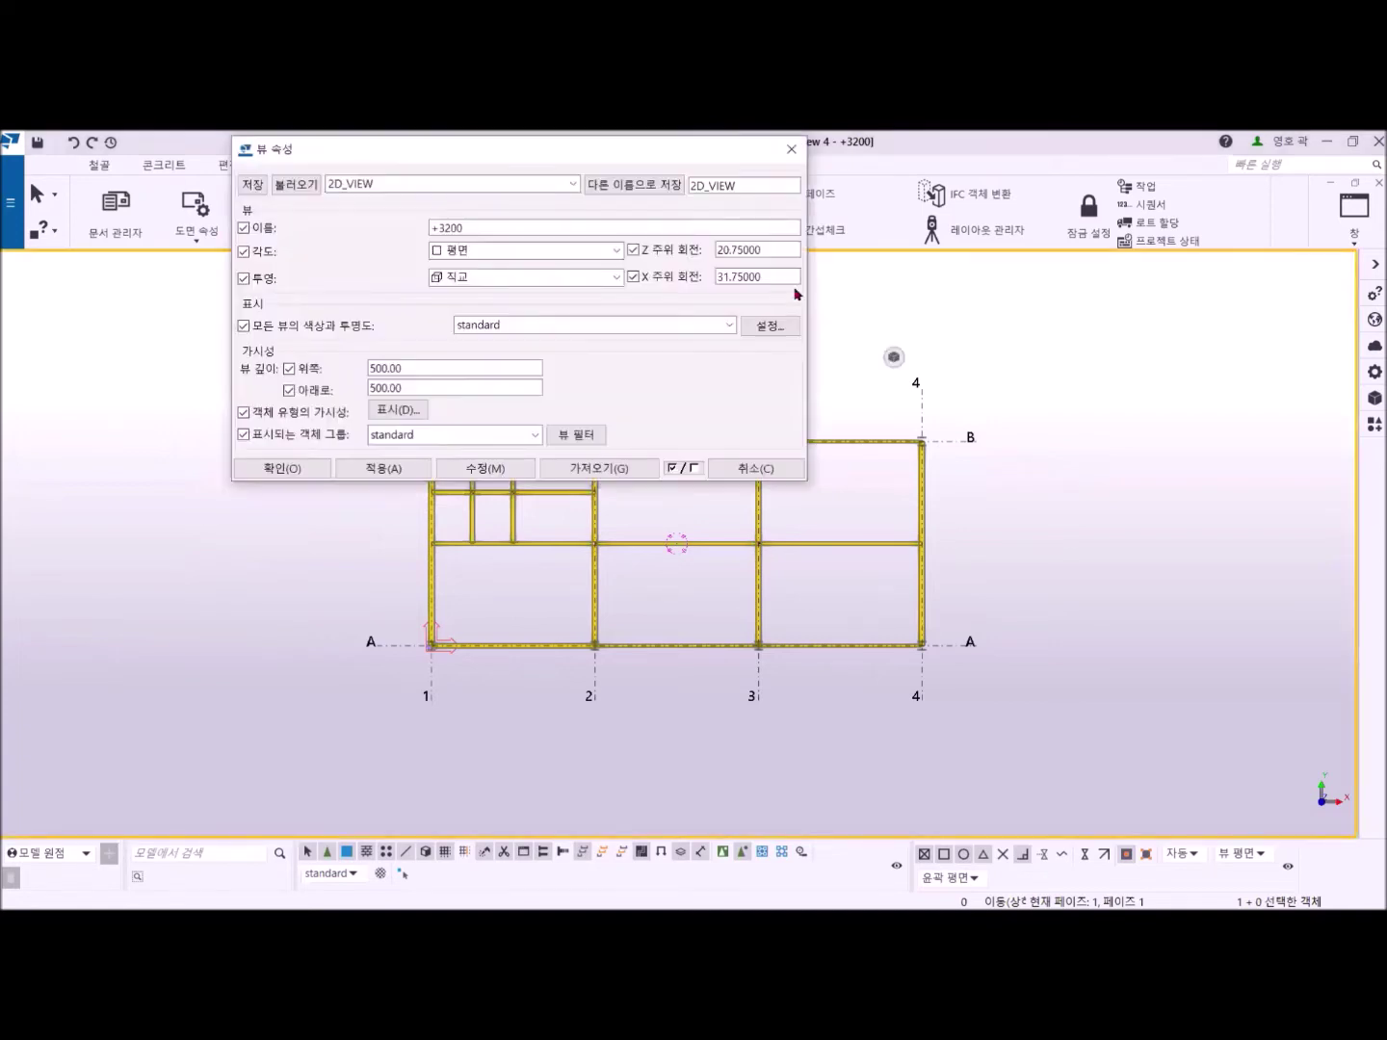
left_click_drag(590, 162, 754, 356)
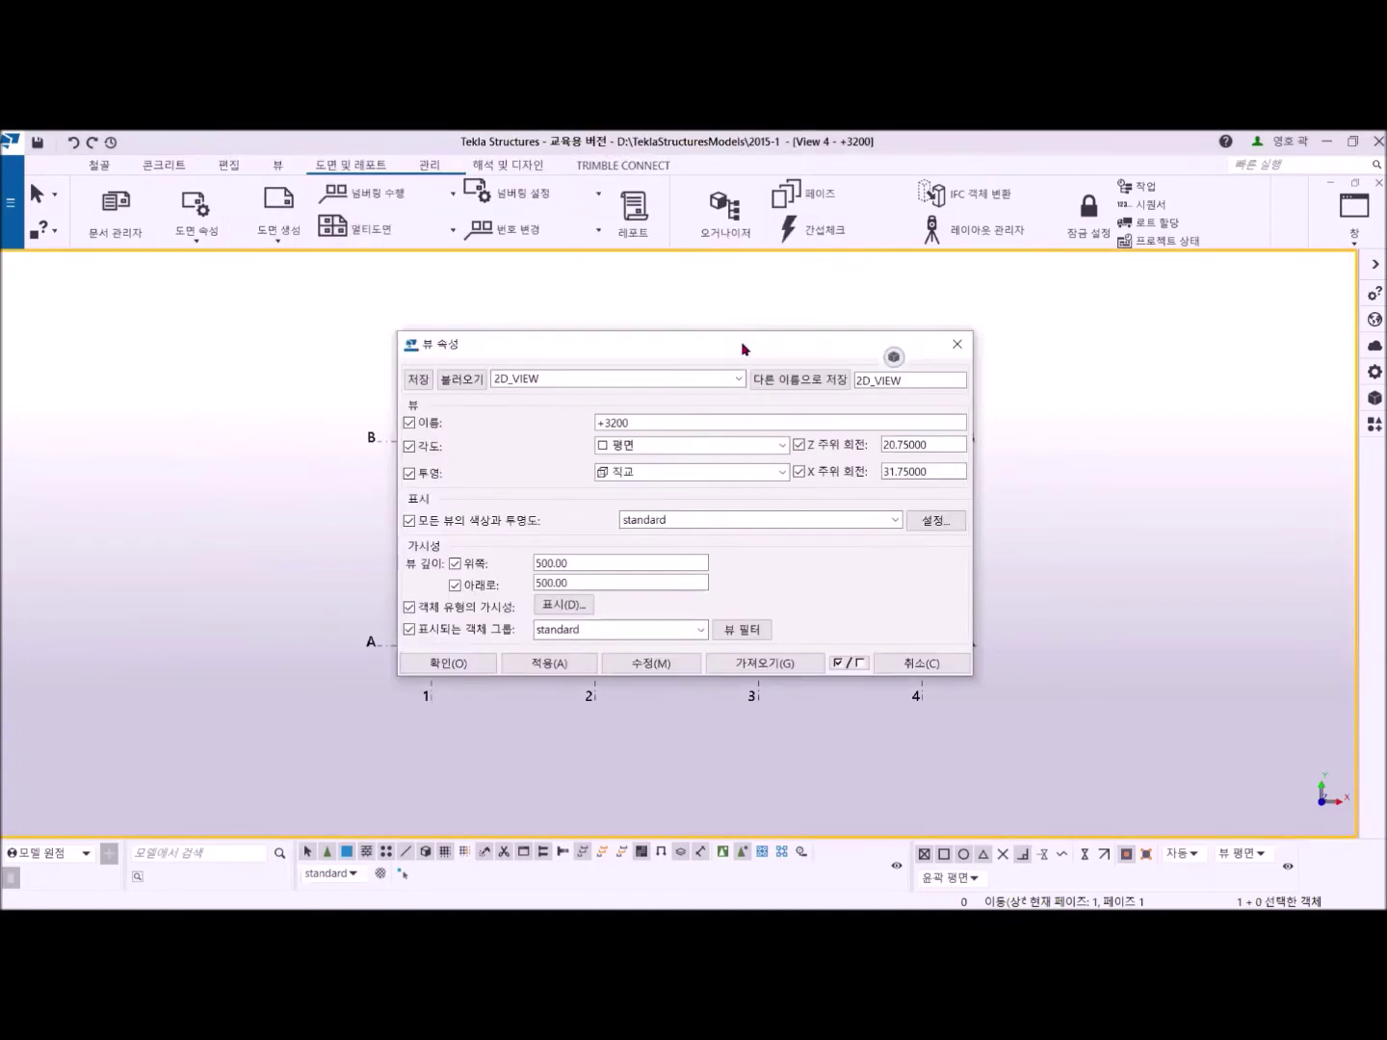
left_click_drag(578, 563, 530, 583)
left_click_drag(584, 560, 515, 565)
type("100")
left_click_drag(576, 583, 526, 587)
type("100")
left_click(636, 664)
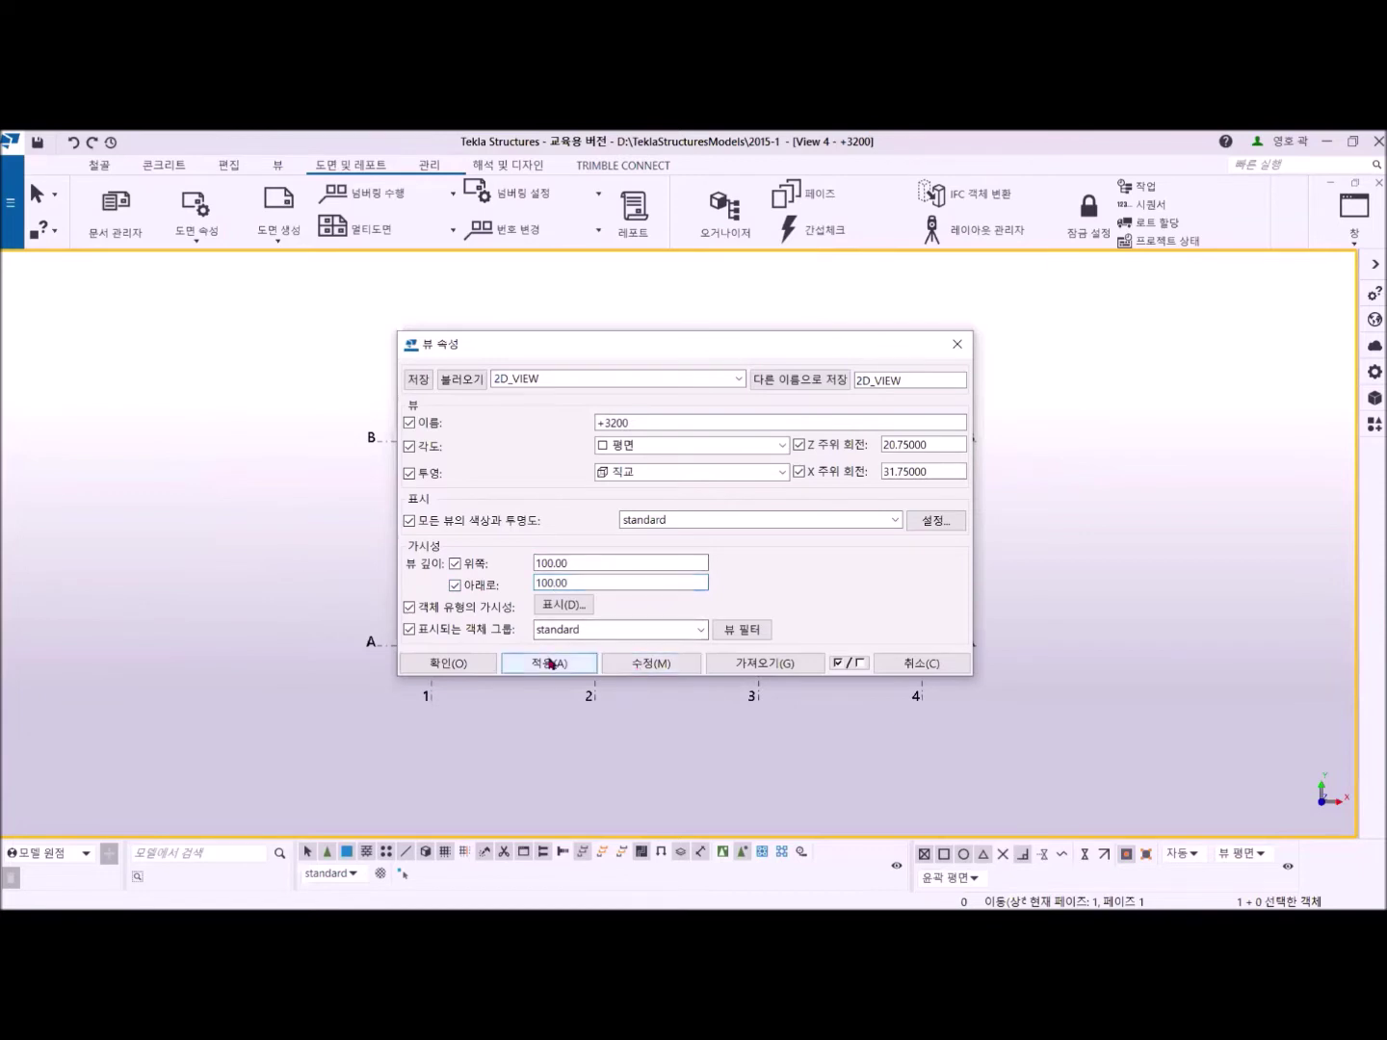
left_click(454, 666)
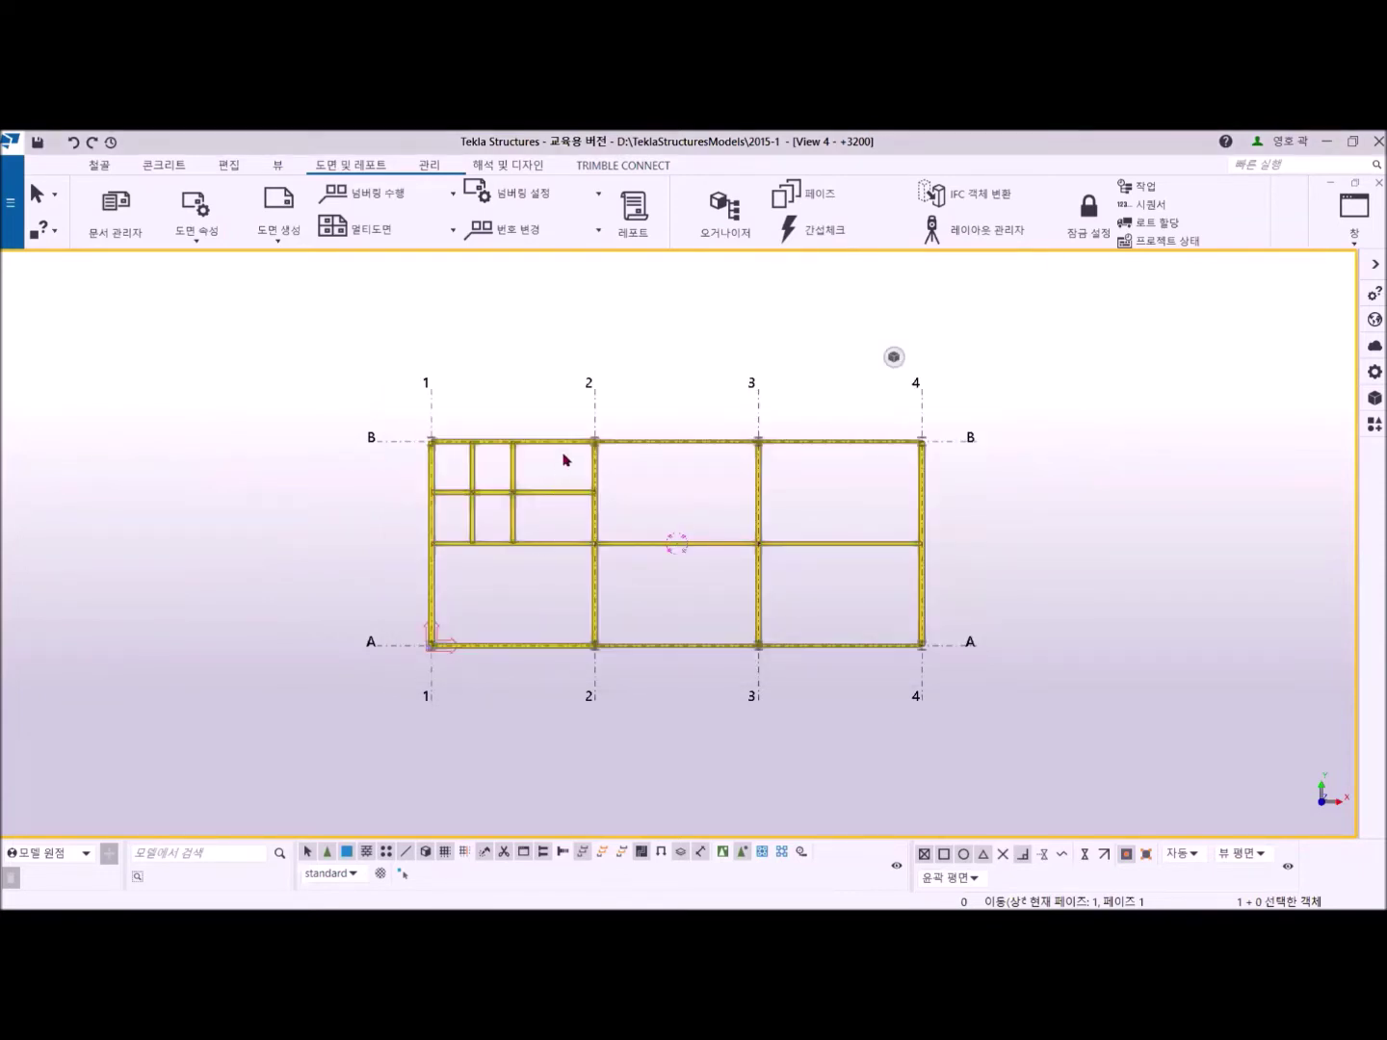
right_click(689, 317)
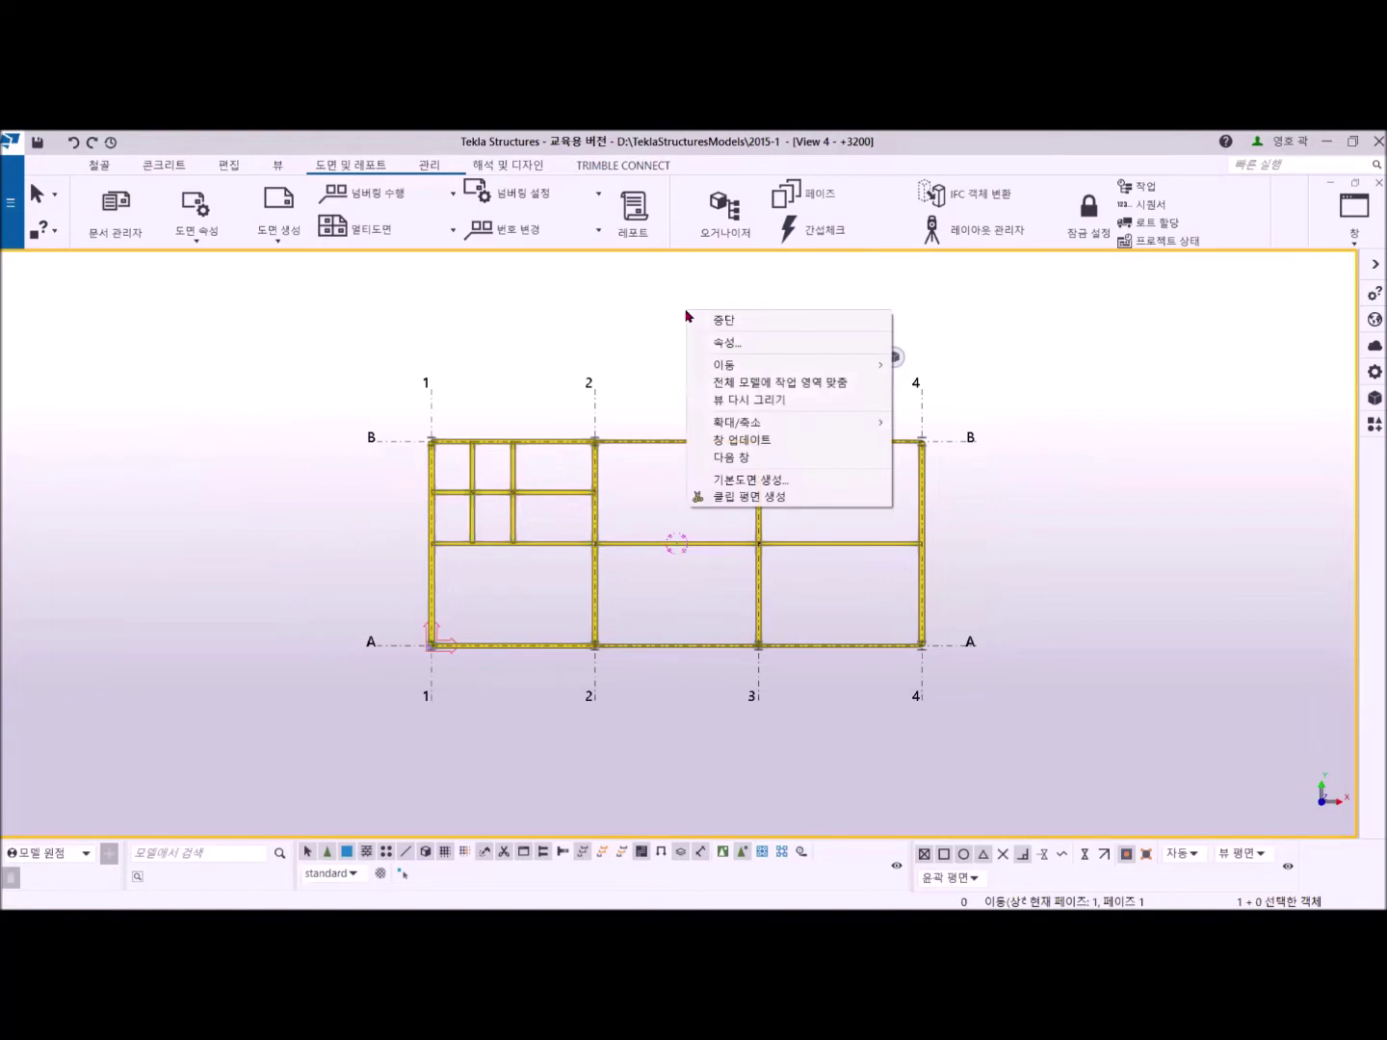
left_click(751, 386)
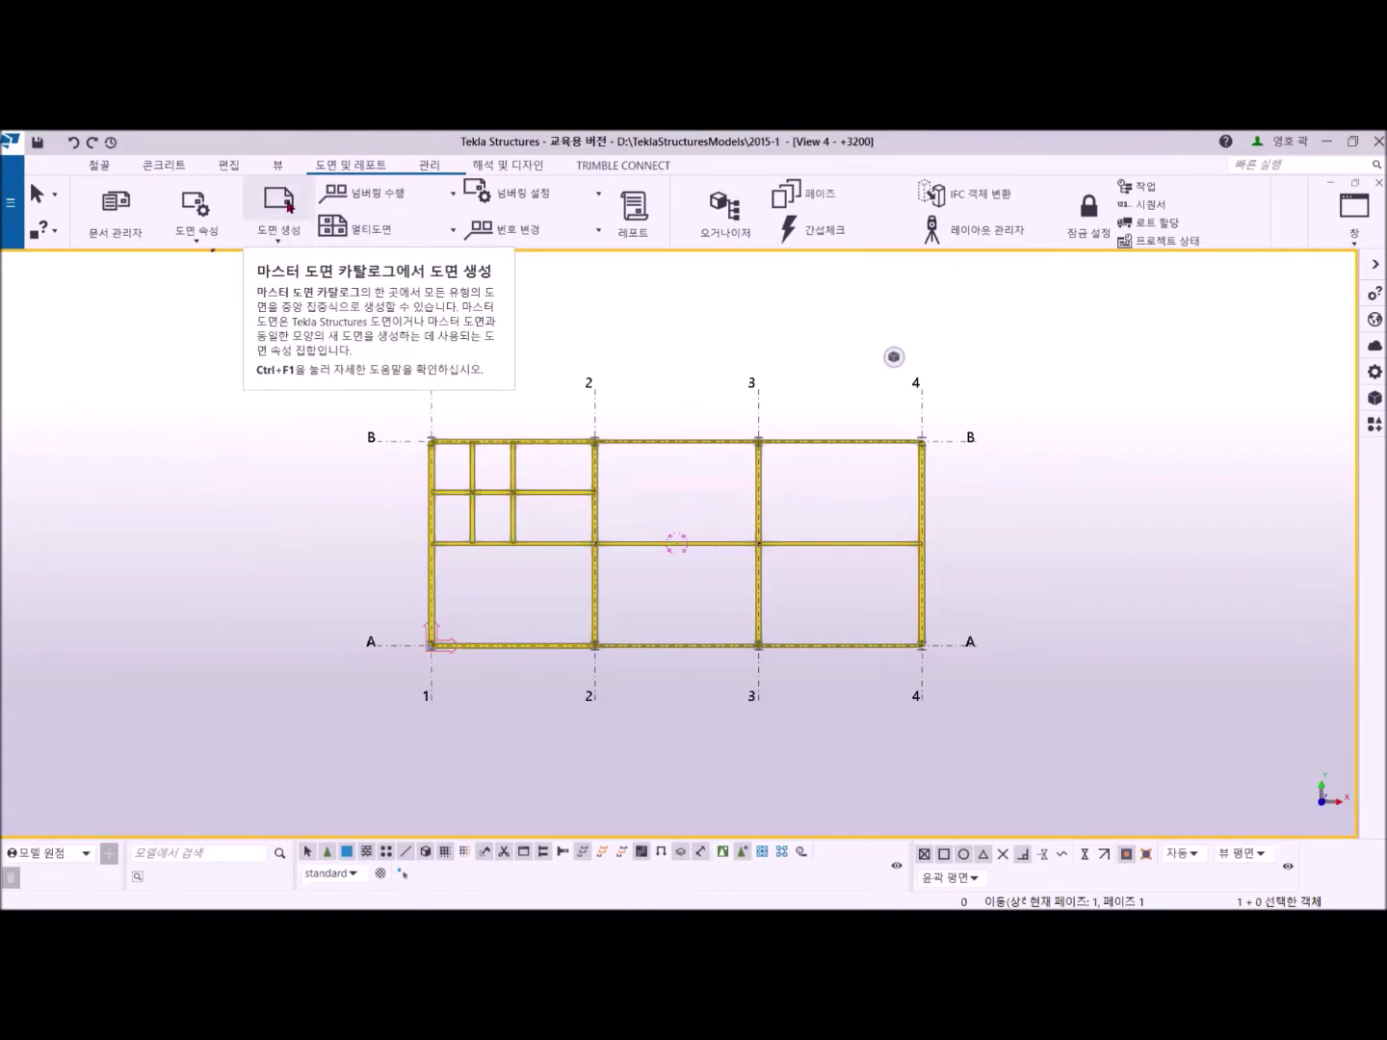
Start a general arrangement drawing from the +3200 view with the one-drawing-per-view option.
left_click(280, 235)
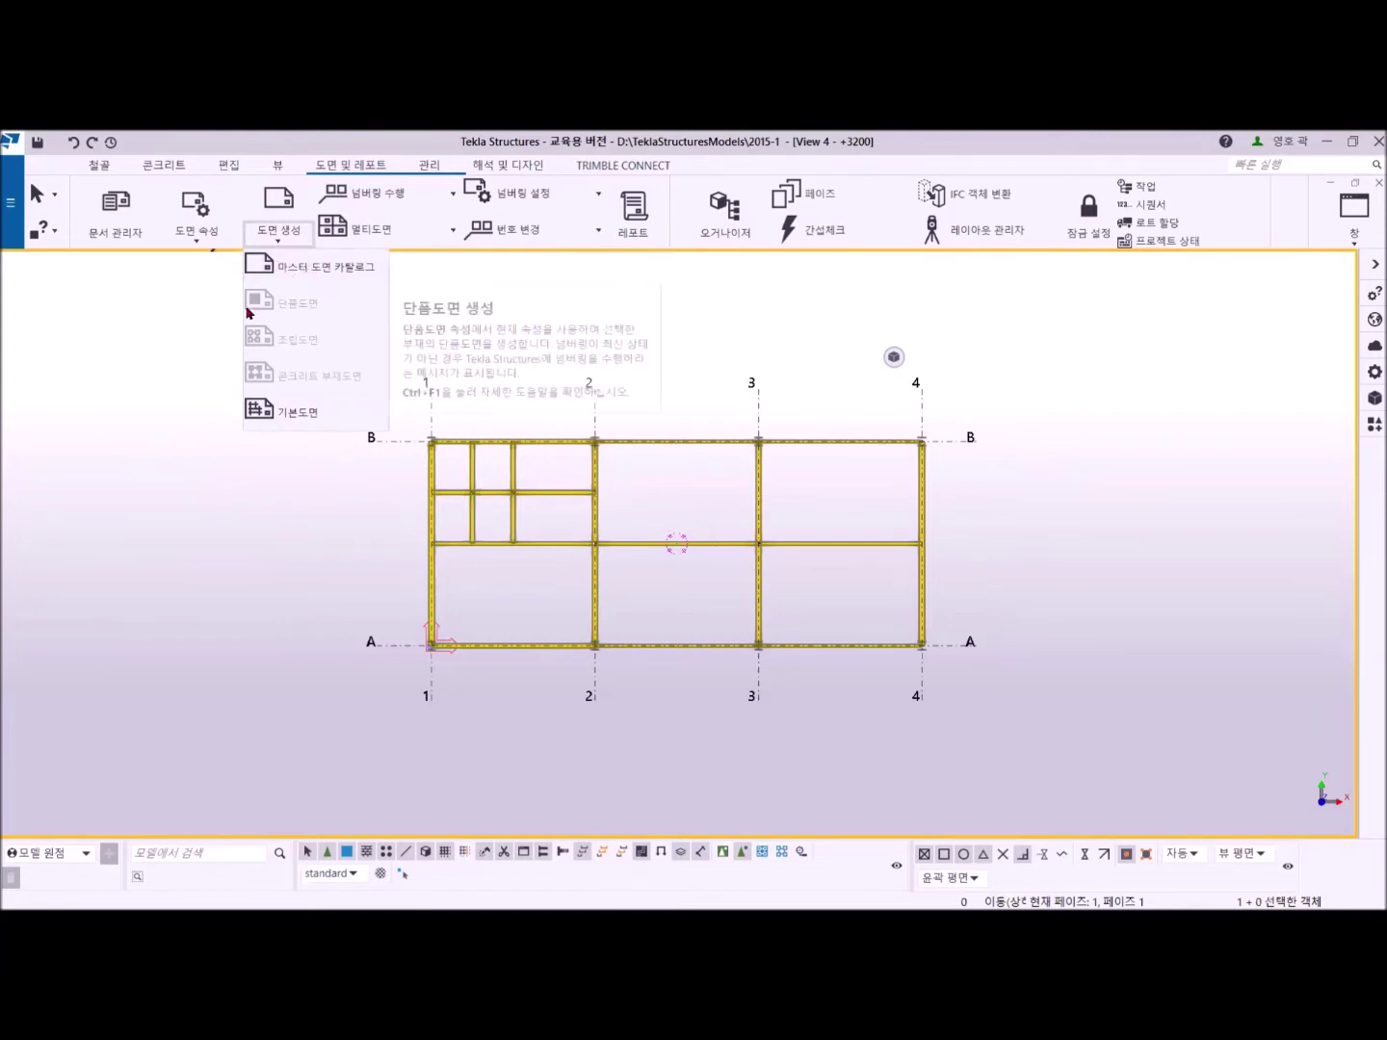
left_click(293, 414)
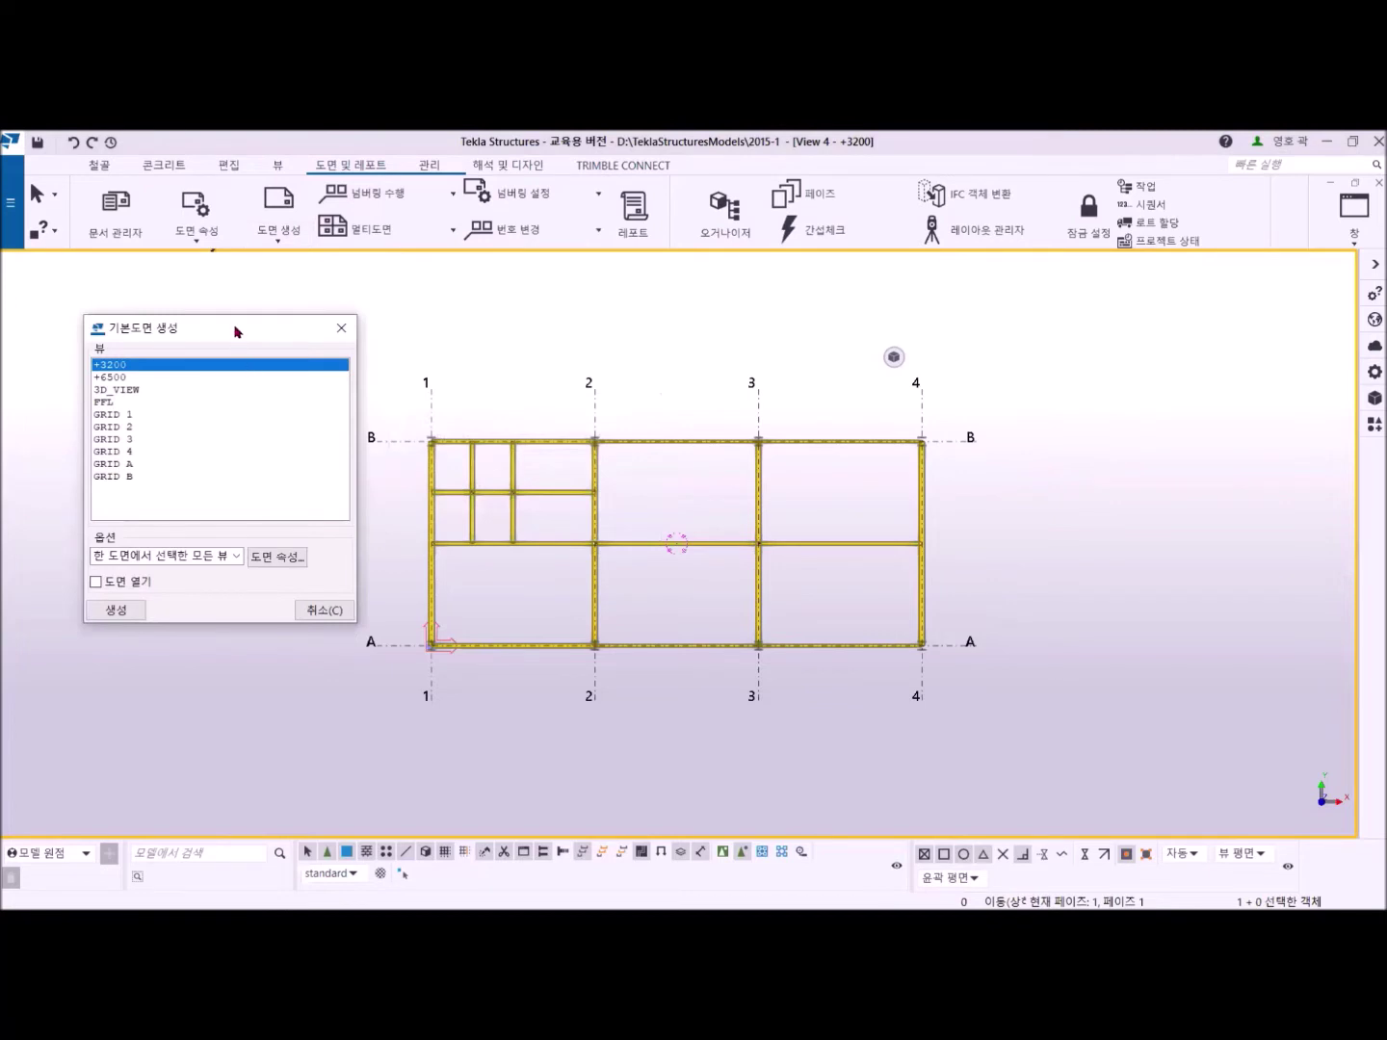
left_click_drag(237, 333, 717, 364)
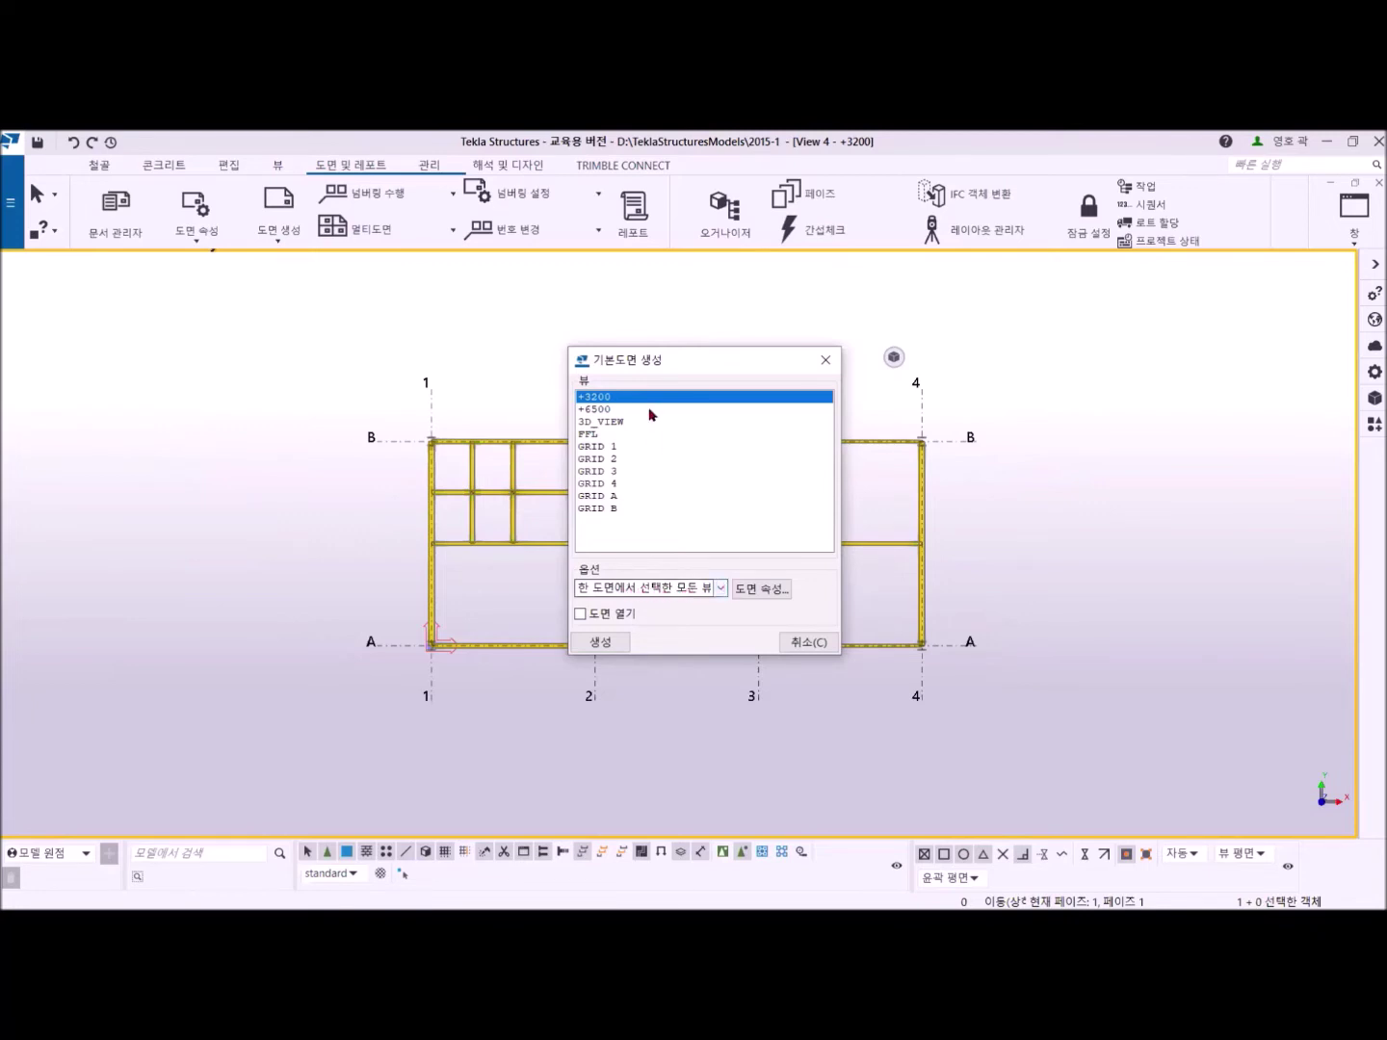
left_click(722, 589)
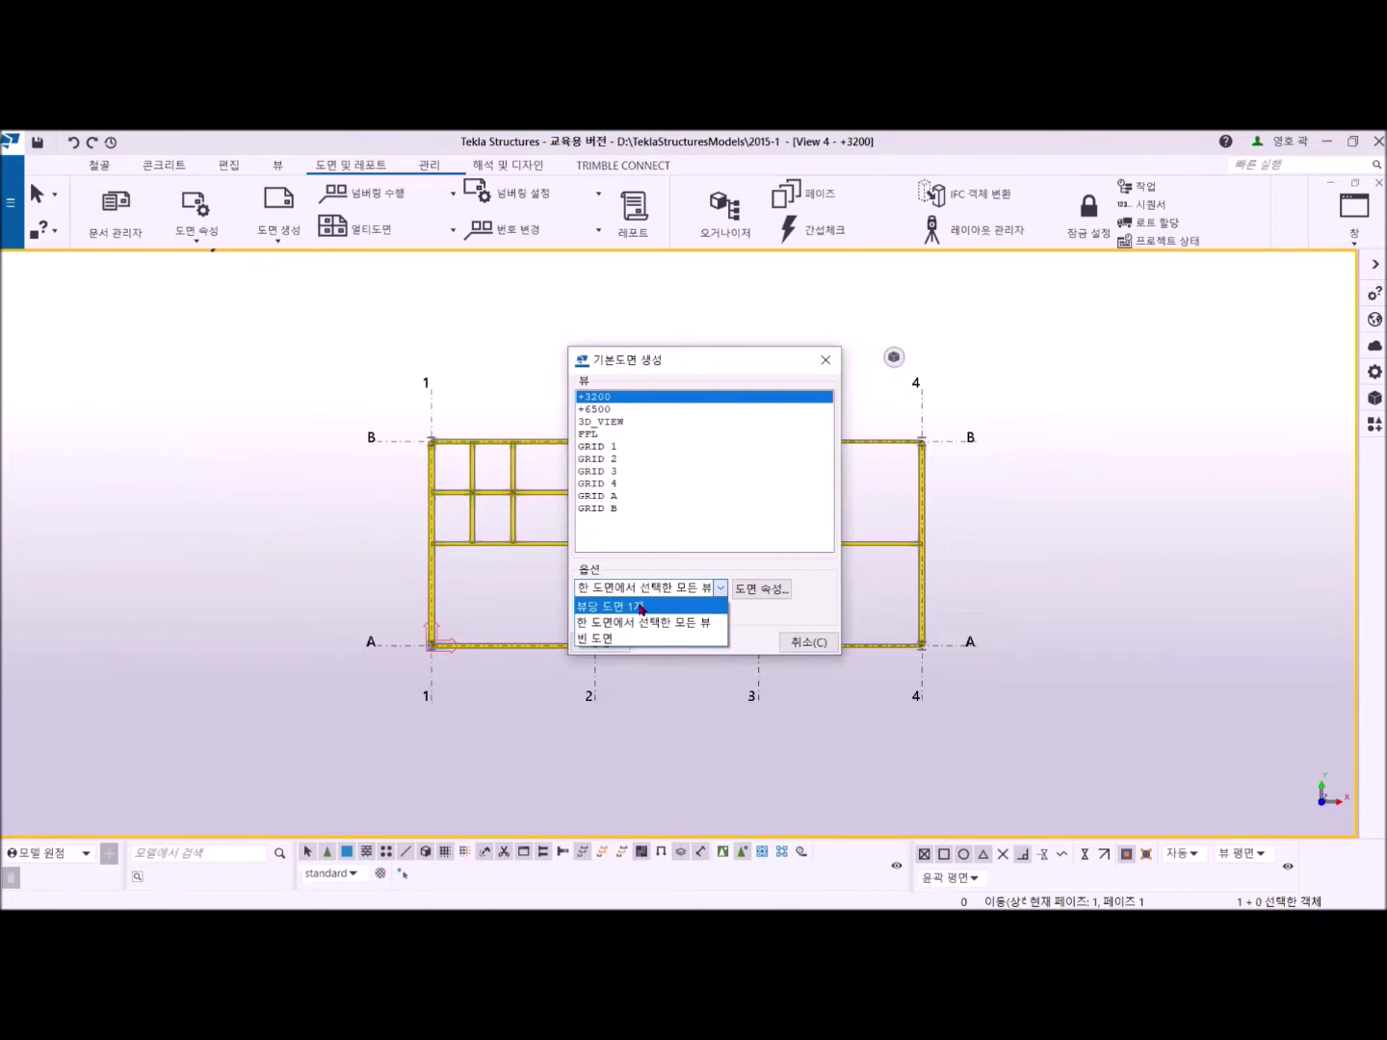
left_click(641, 607)
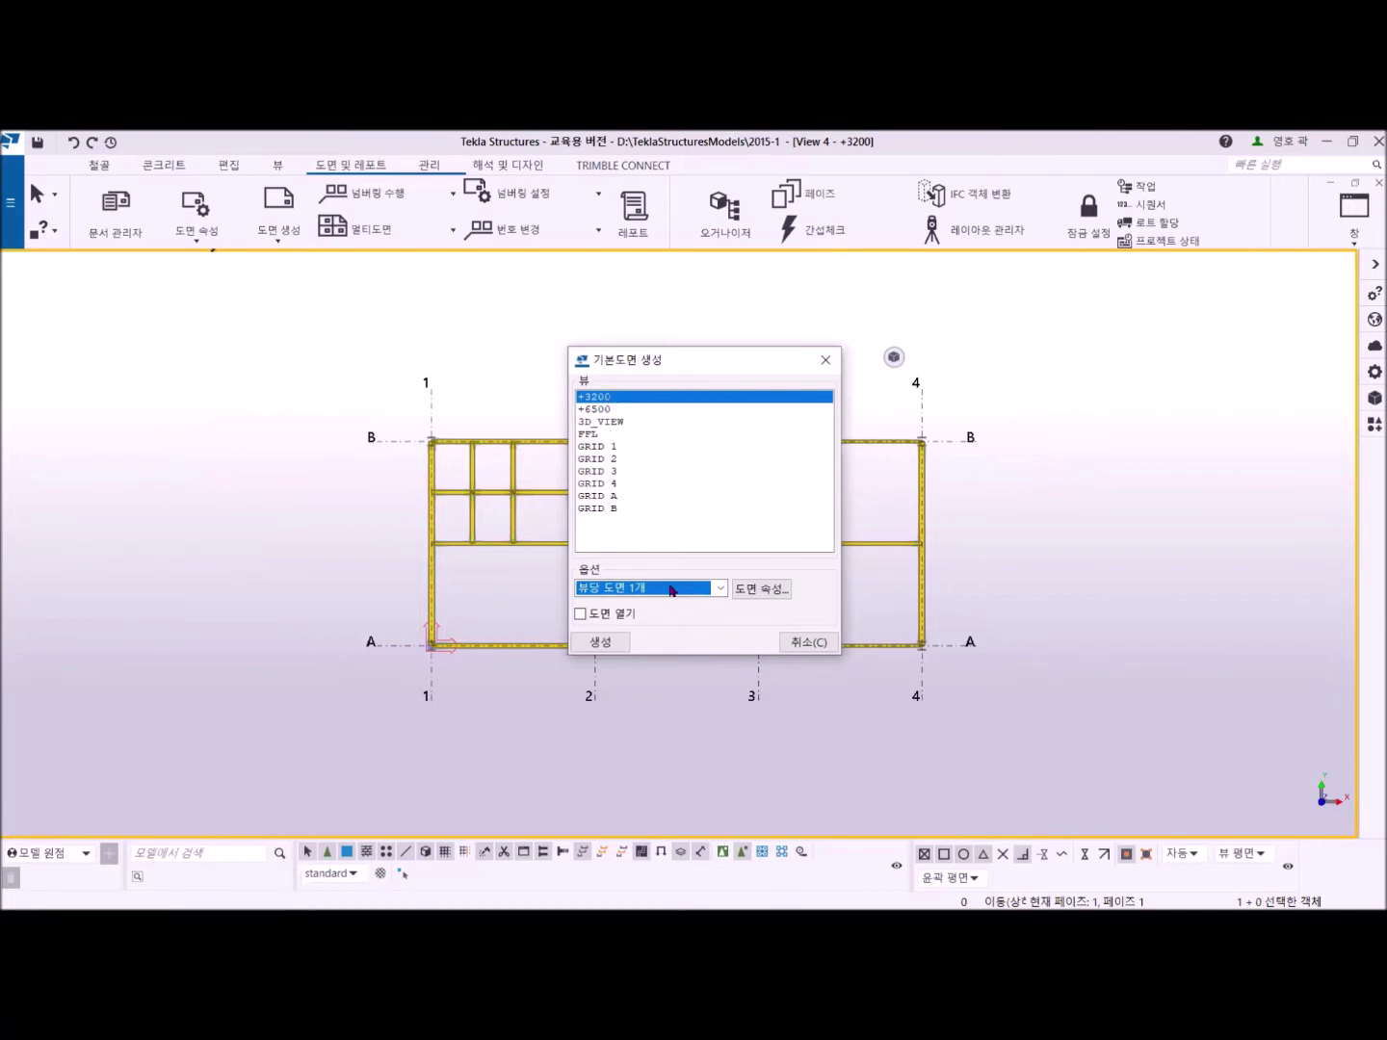
Set the drawing name to PLAN +3200 in its properties and create the drawing so that it opens immediately.
left_click(760, 590)
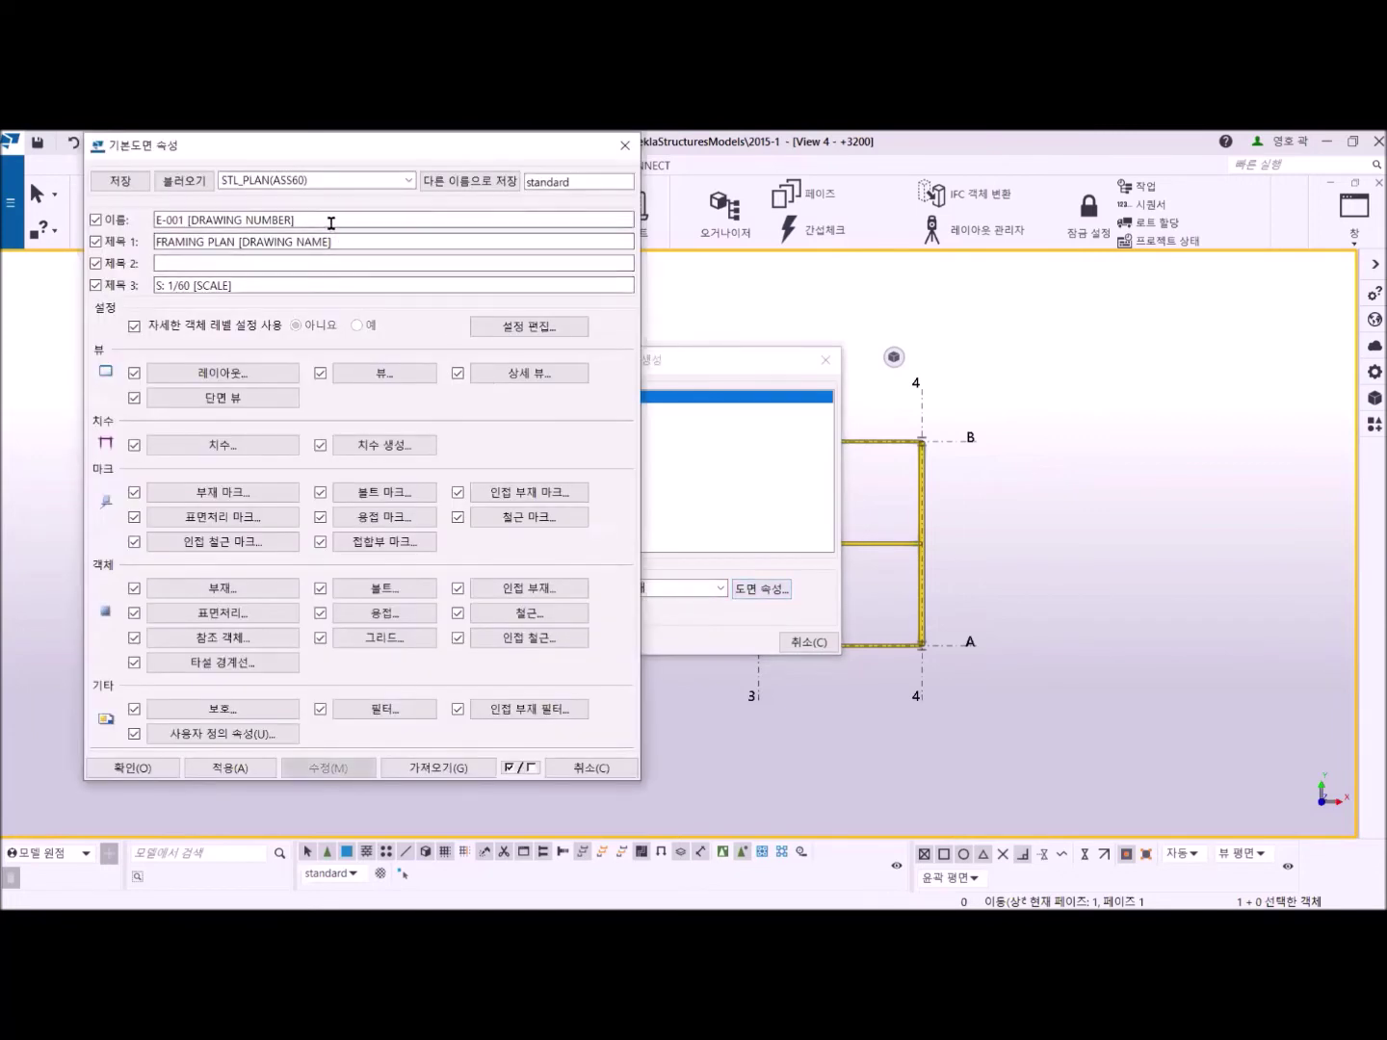
left_click_drag(294, 227, 124, 233)
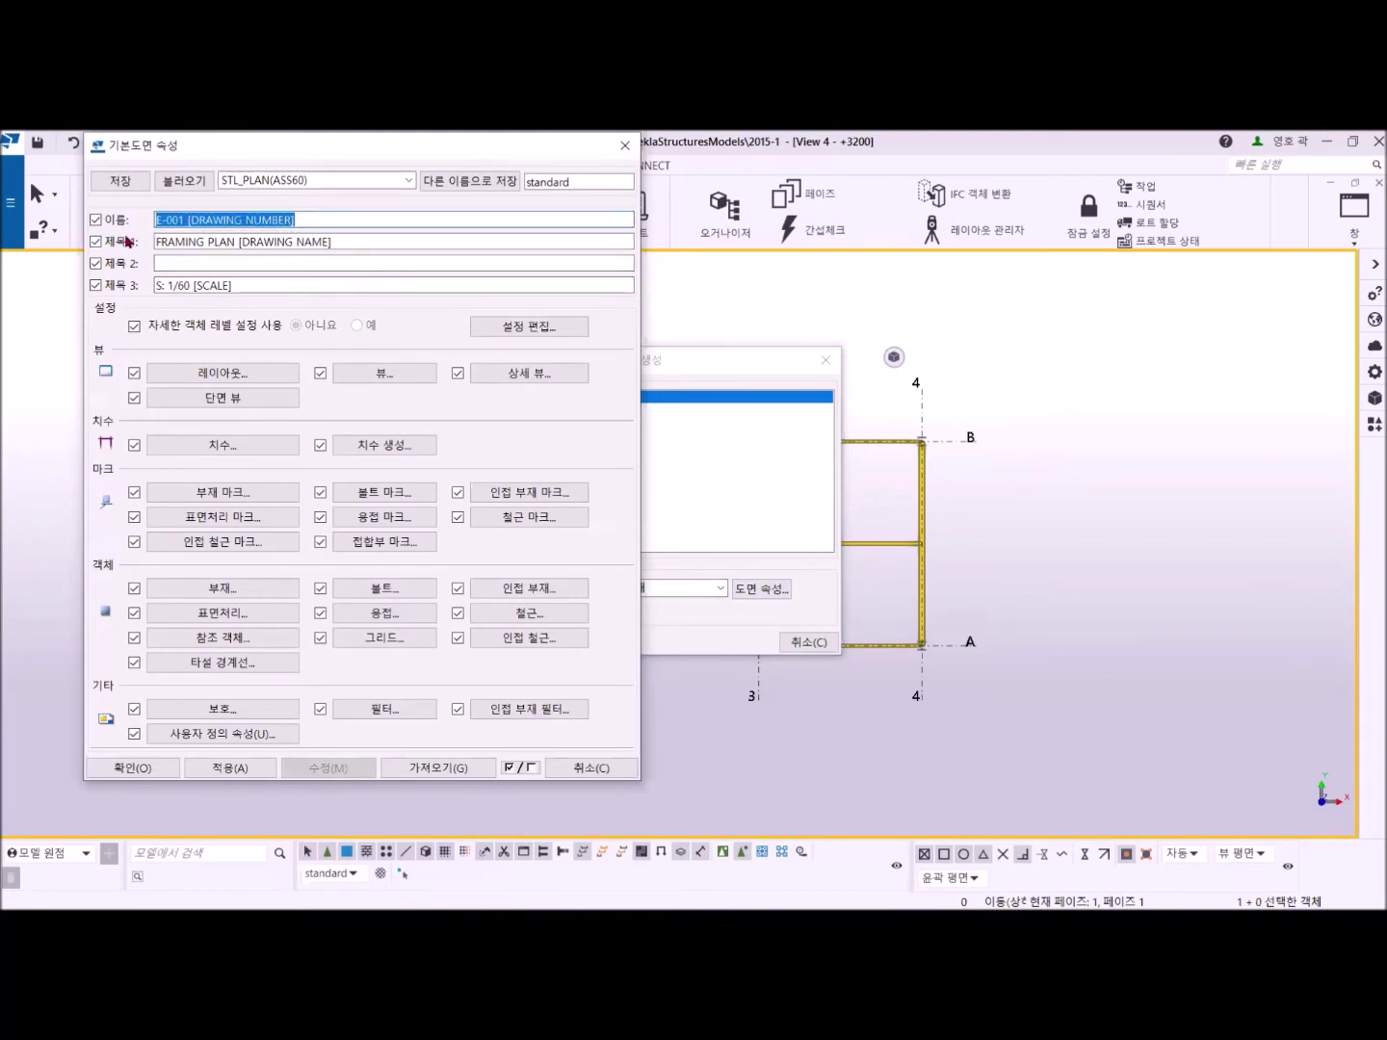
type("PLAN +3200")
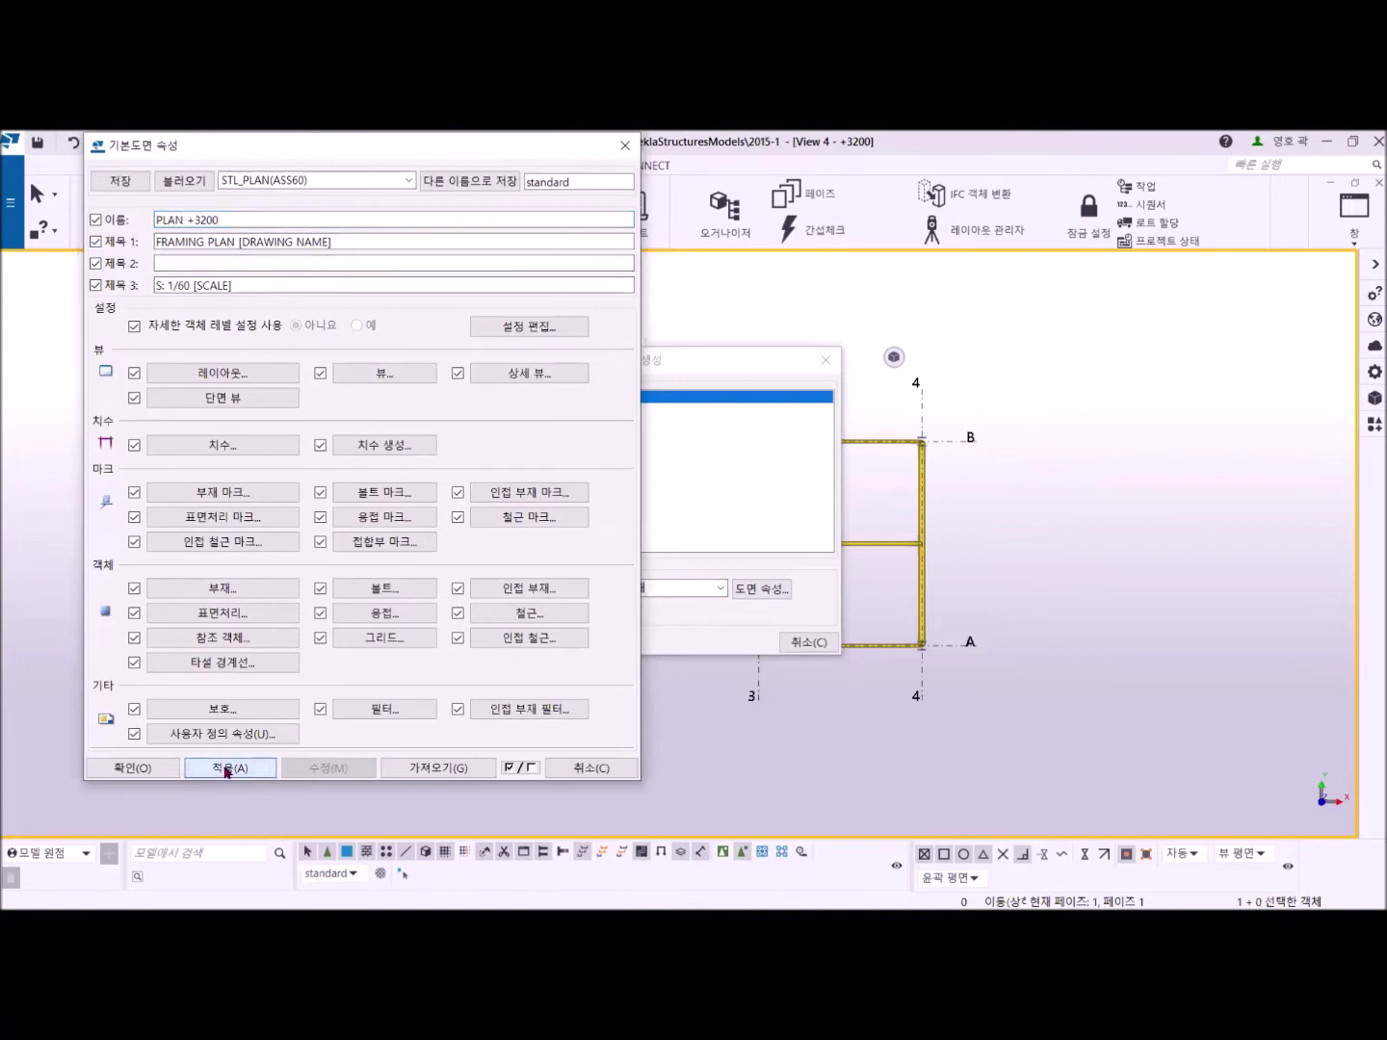
left_click(137, 770)
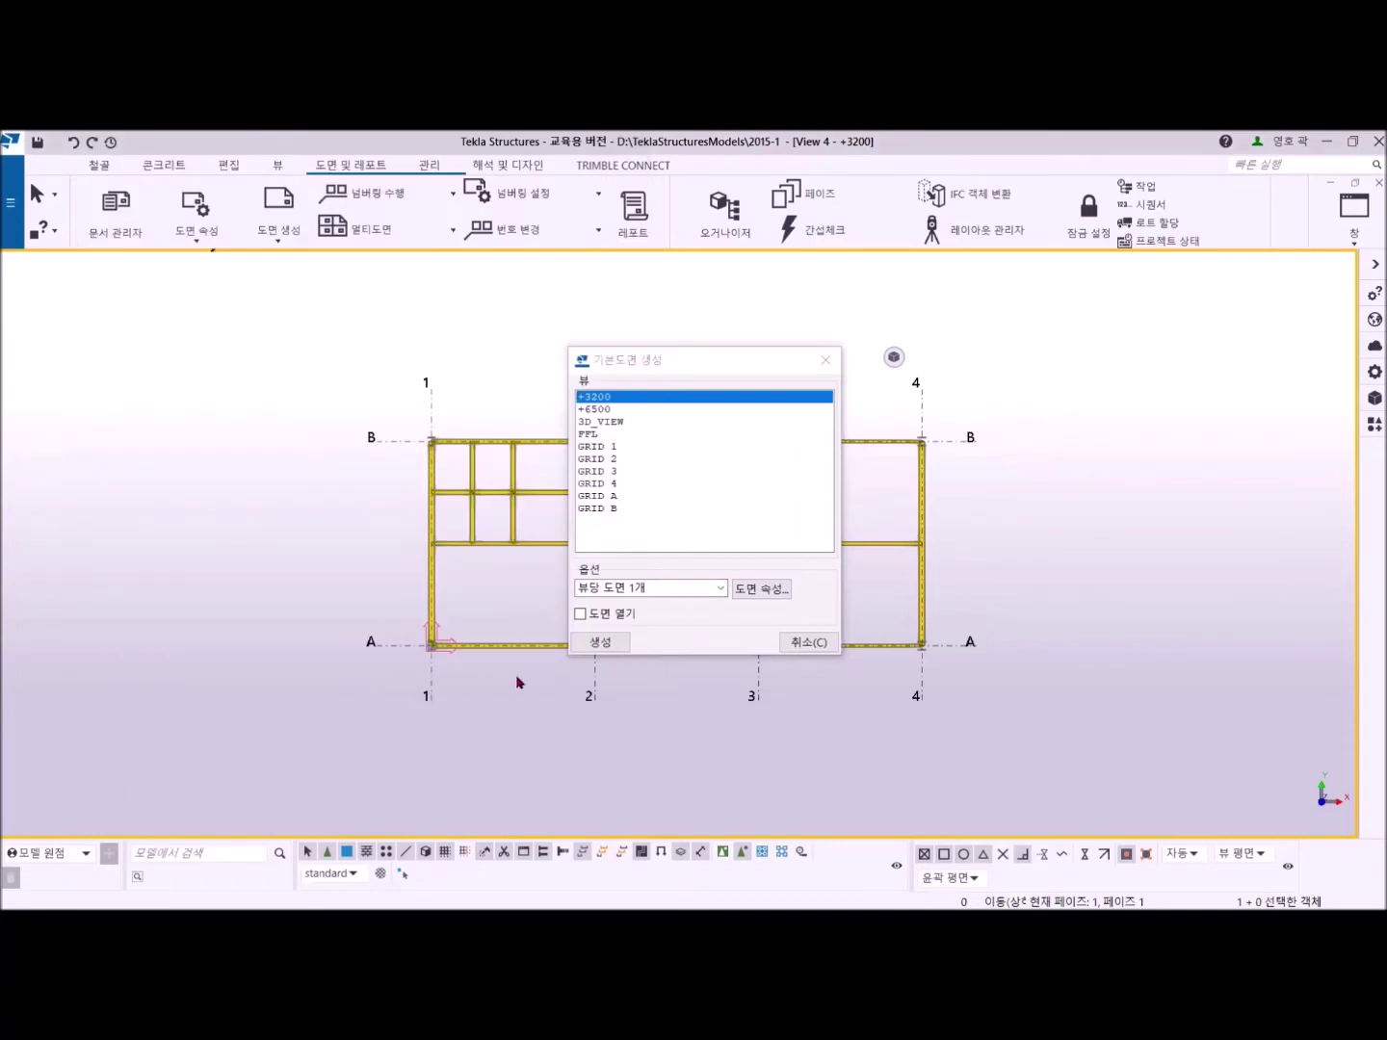
left_click(579, 614)
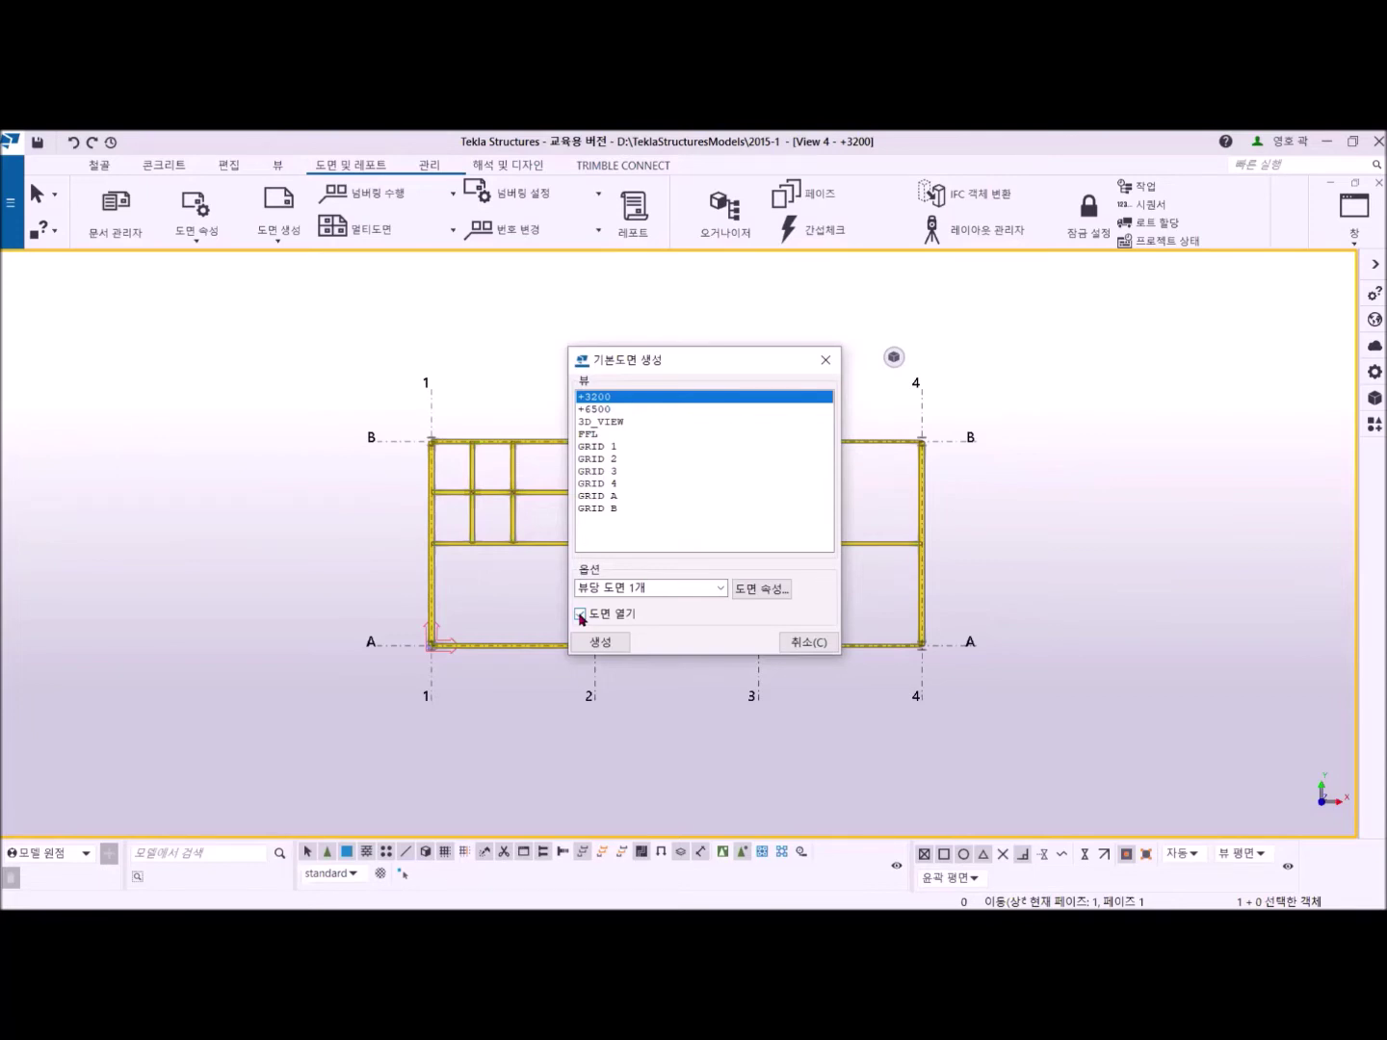
left_click(600, 644)
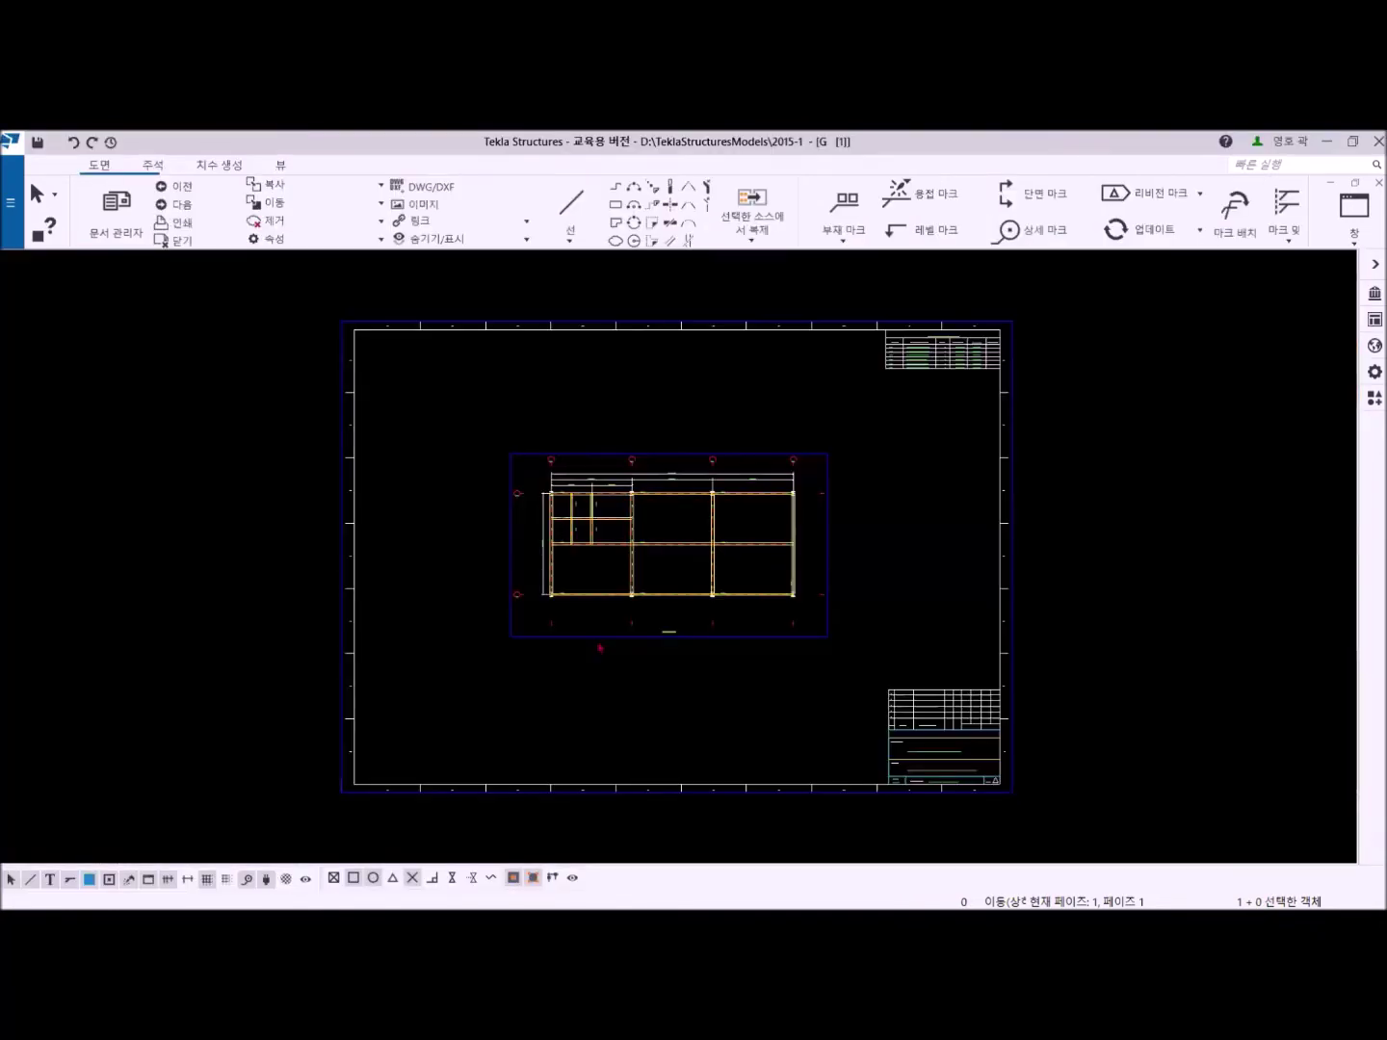
Examine the beam marks and grid dimensions in the drawing's +3200 framing plan.
left_click(518, 374)
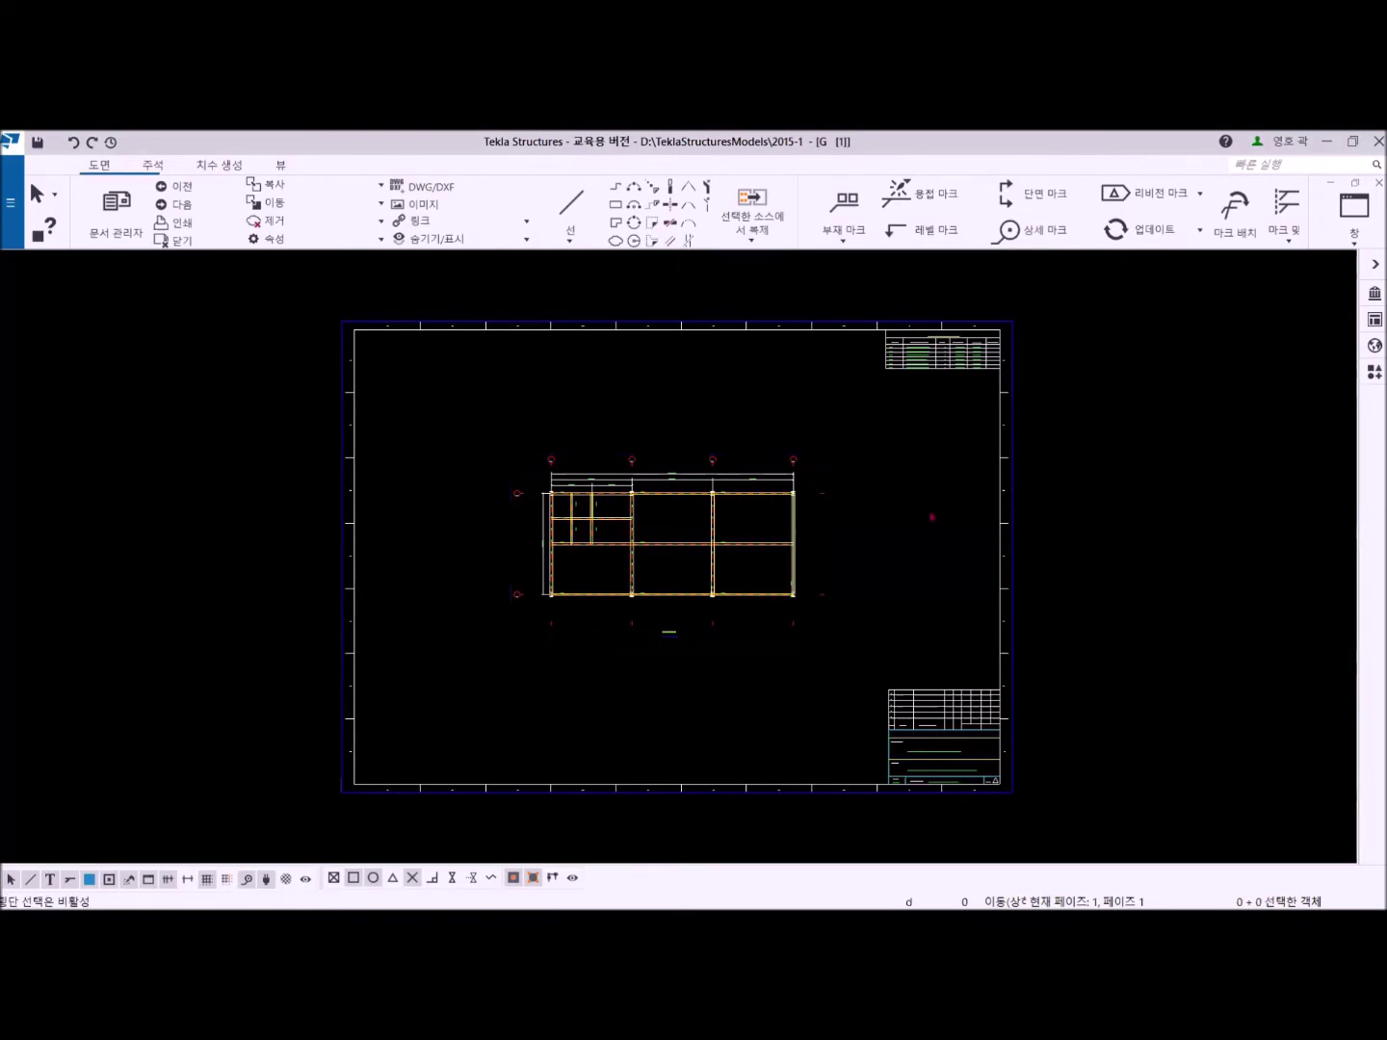
left_click(816, 611)
scroll(797, 612, "up", 2)
scroll(796, 613, "up", 1)
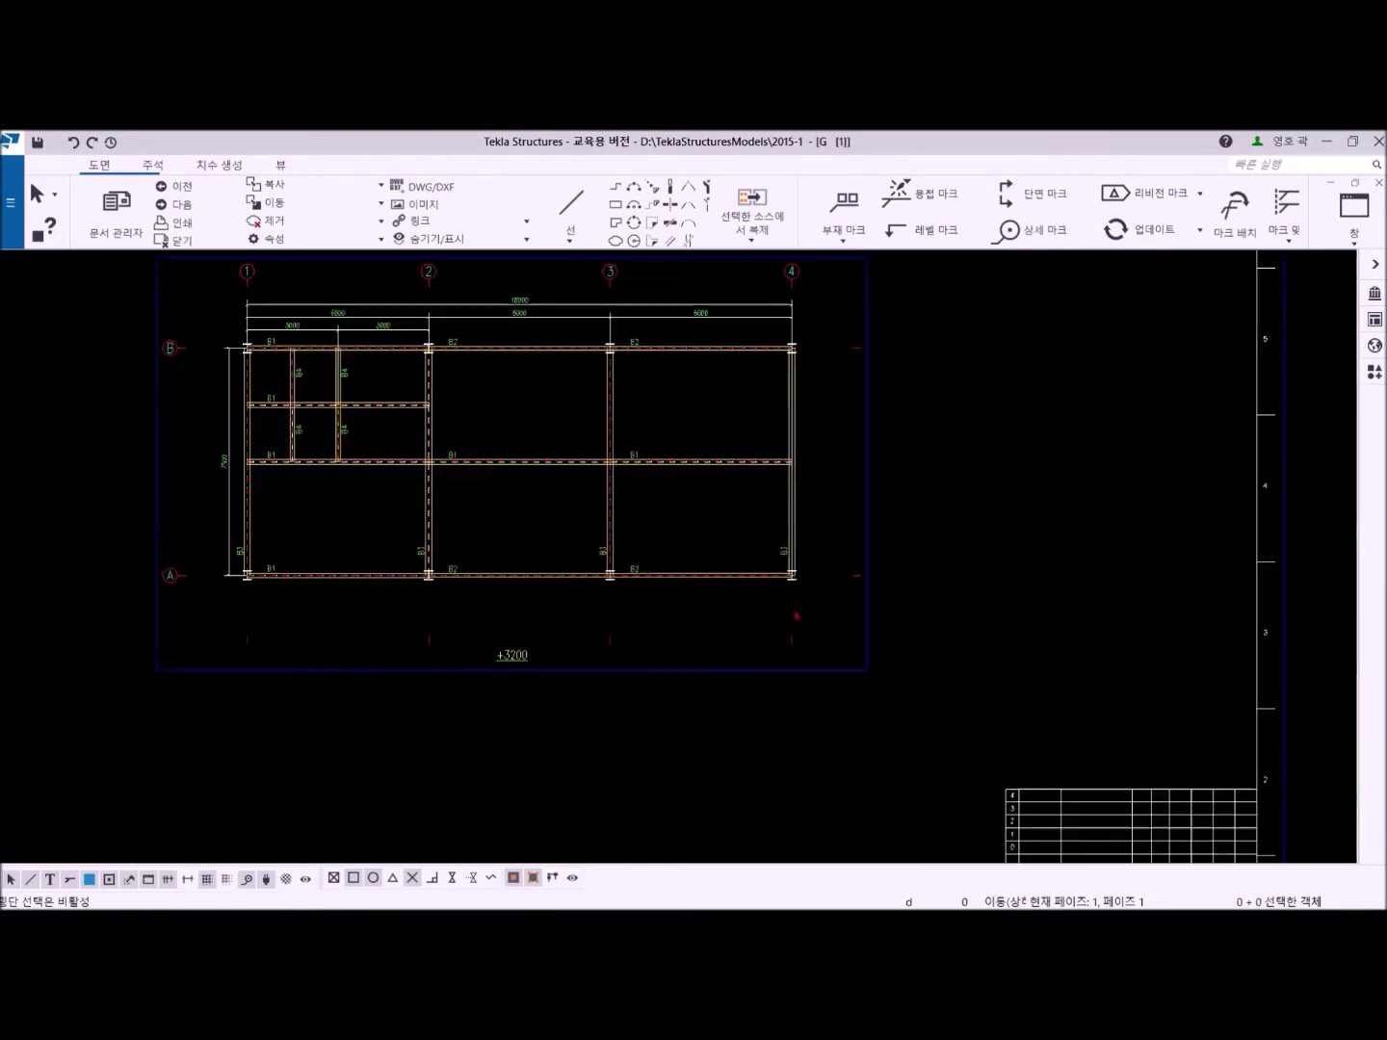
scroll(712, 698, "up", 2)
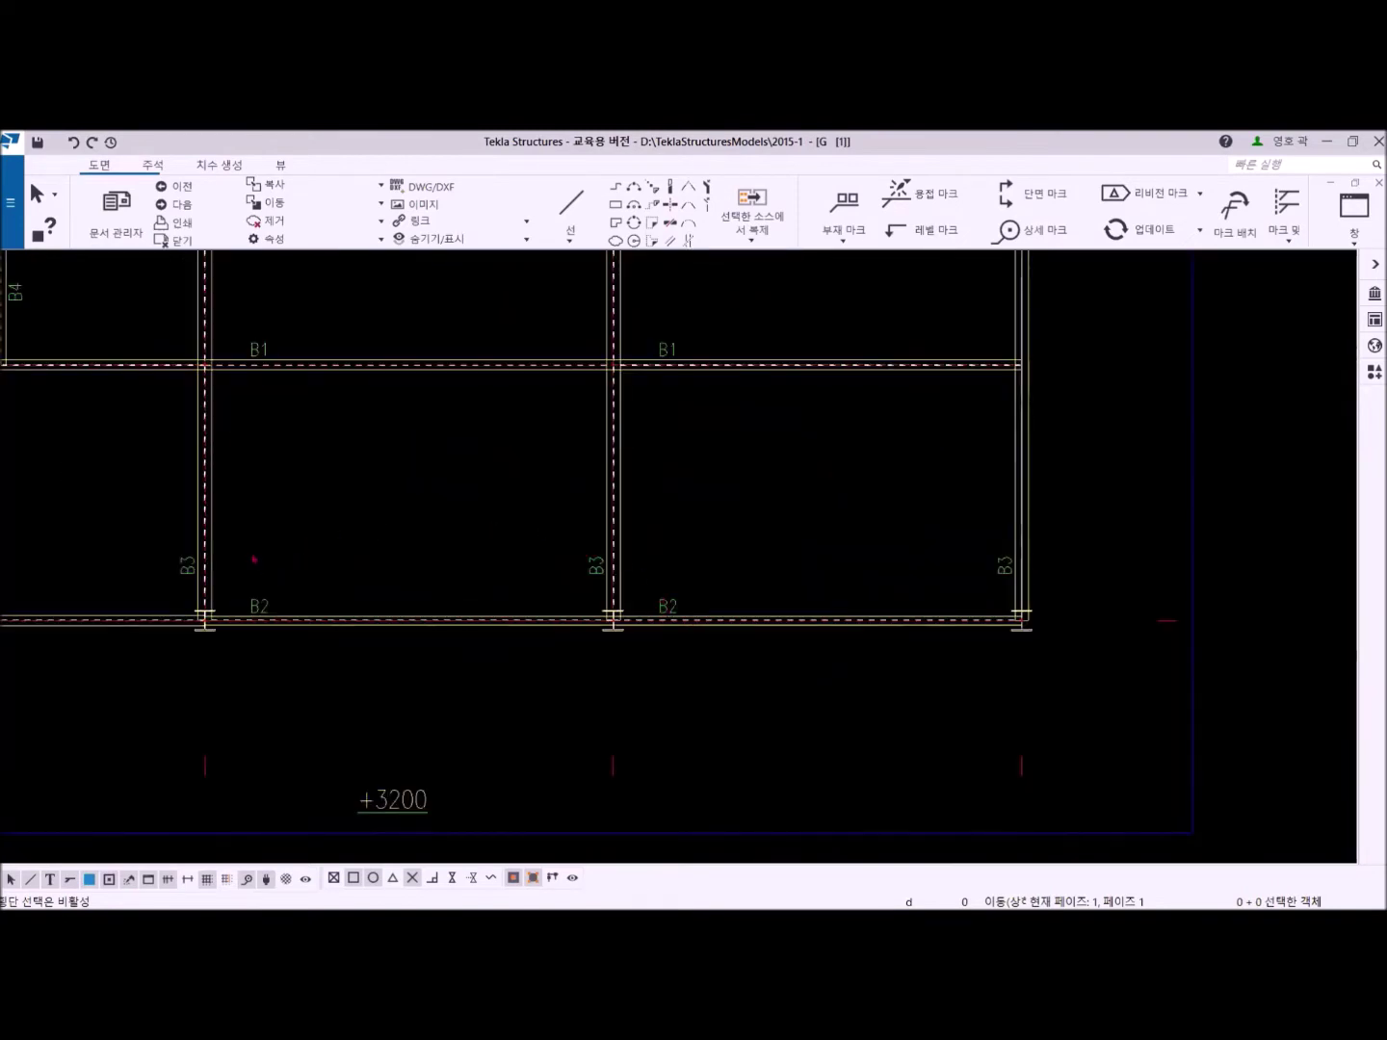
scroll(255, 556, "down", 1)
scroll(364, 579, "down", 1)
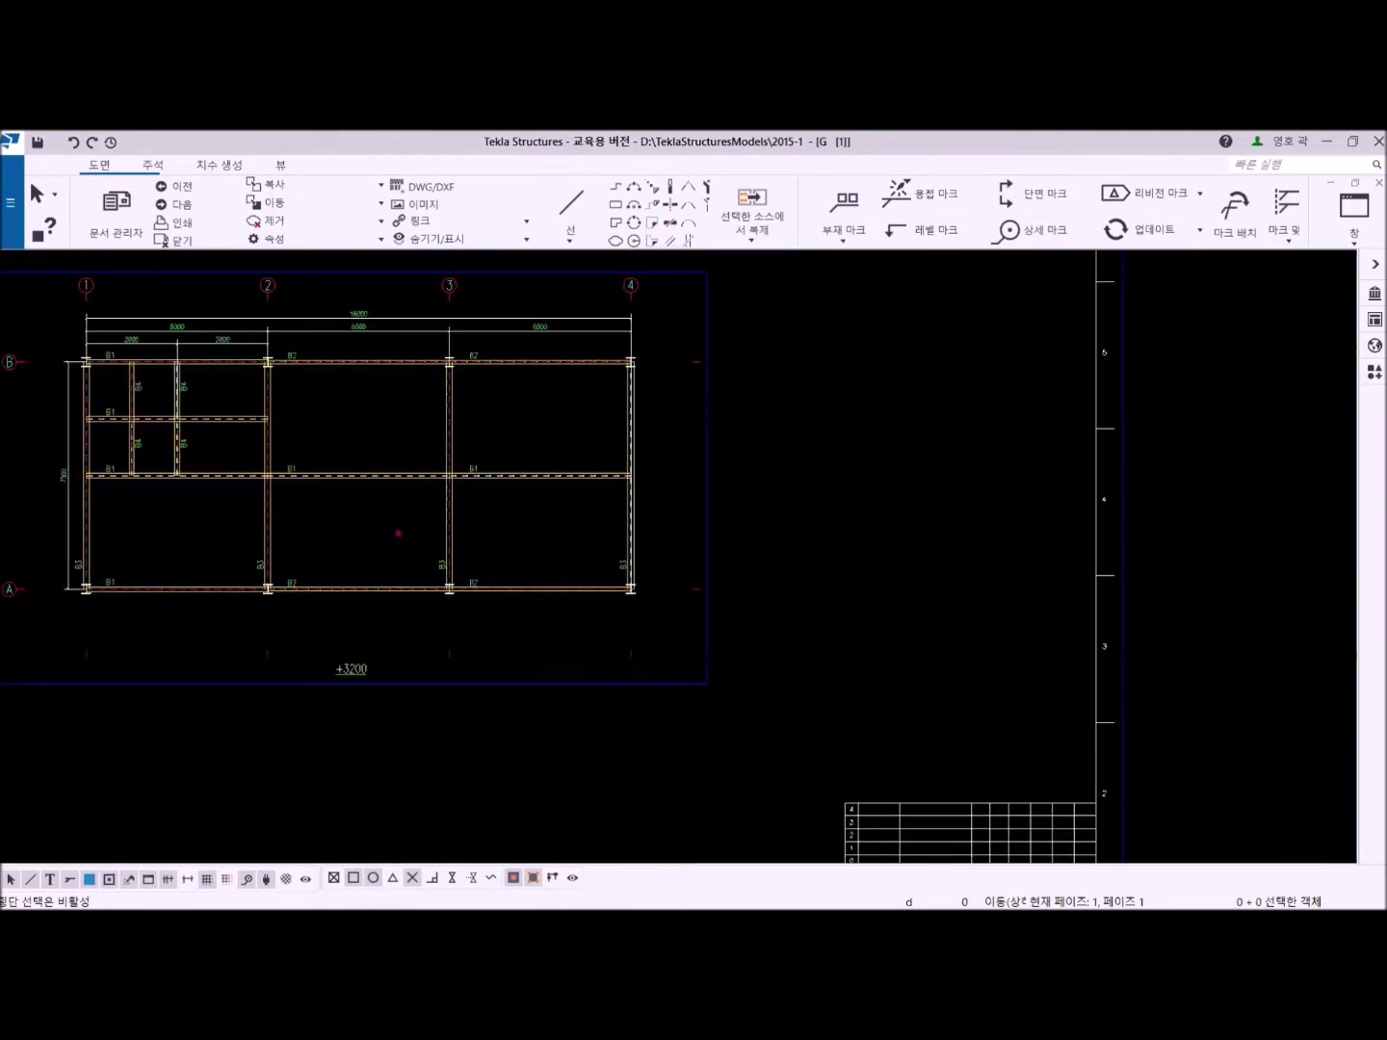
Check the drawing's title block and member list, and return to the beam marks on the framing plan.
middle_click_drag(945, 718, 965, 451)
scroll(954, 689, "up", 2)
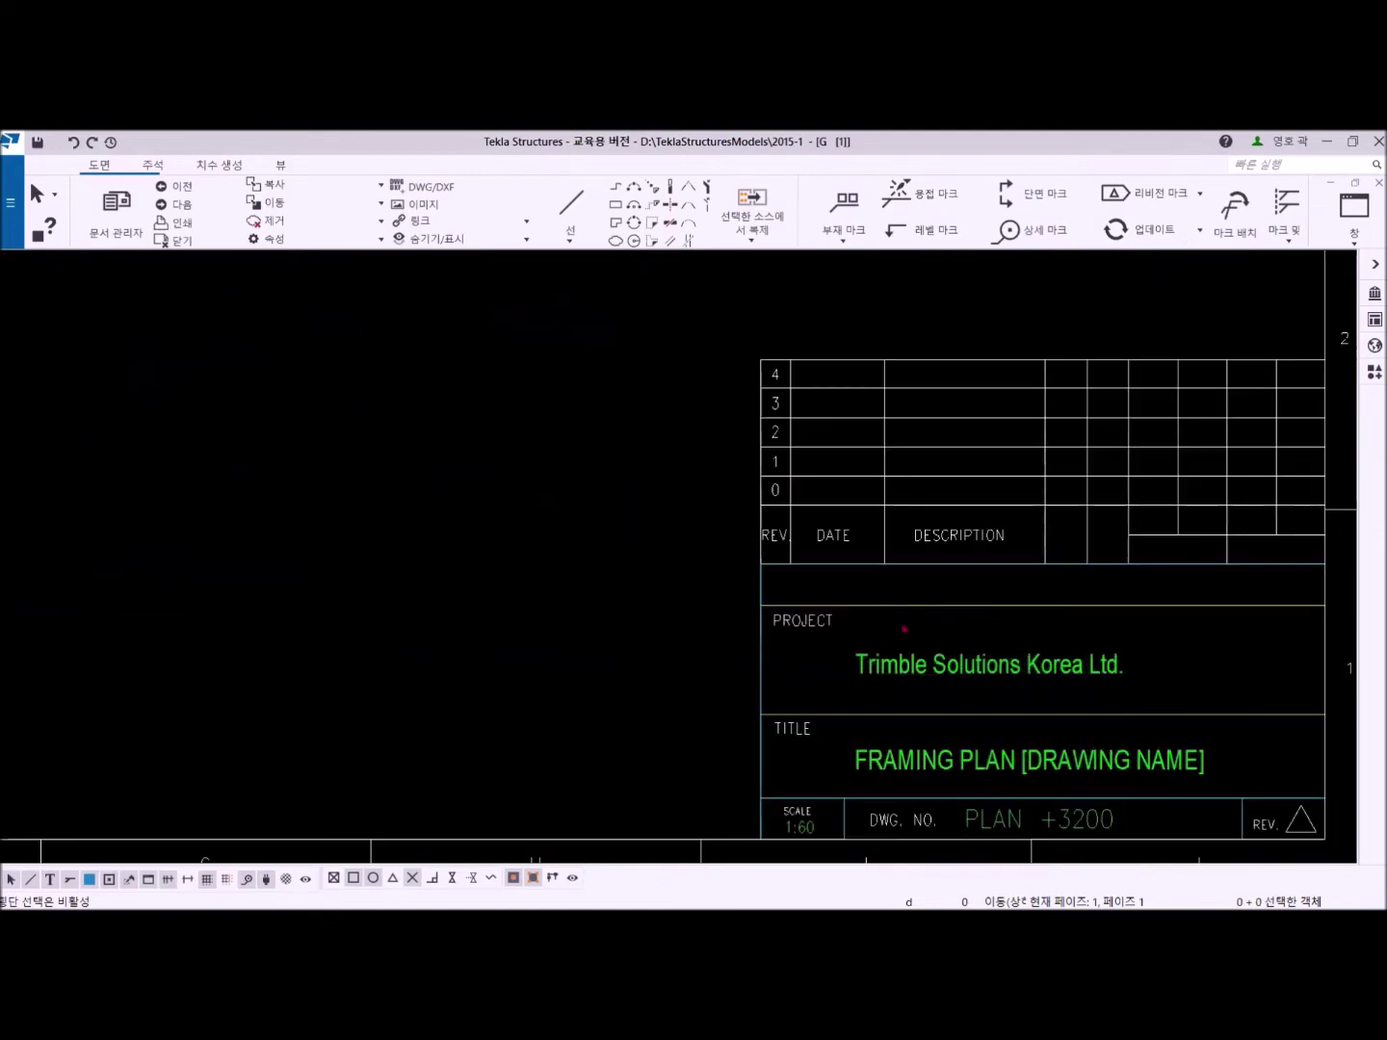
scroll(996, 708, "down", 2)
middle_click_drag(1032, 490, 915, 872)
scroll(943, 486, "down", 2)
middle_click_drag(935, 451, 985, 590)
scroll(949, 464, "up", 3)
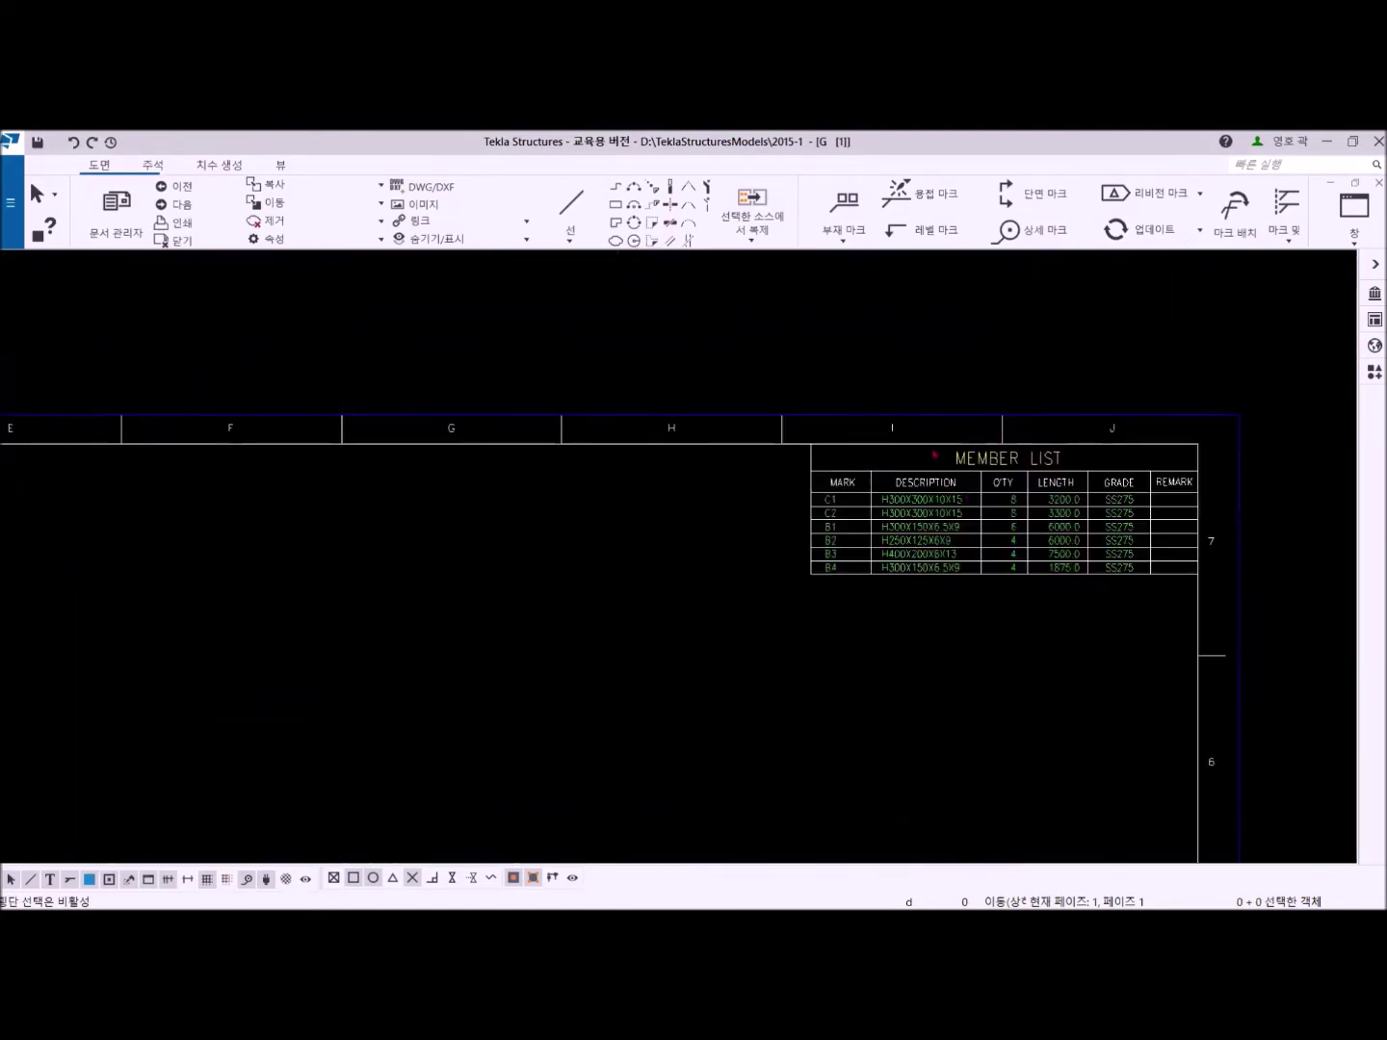
scroll(953, 567, "down", 3)
middle_click_drag(729, 743, 646, 544)
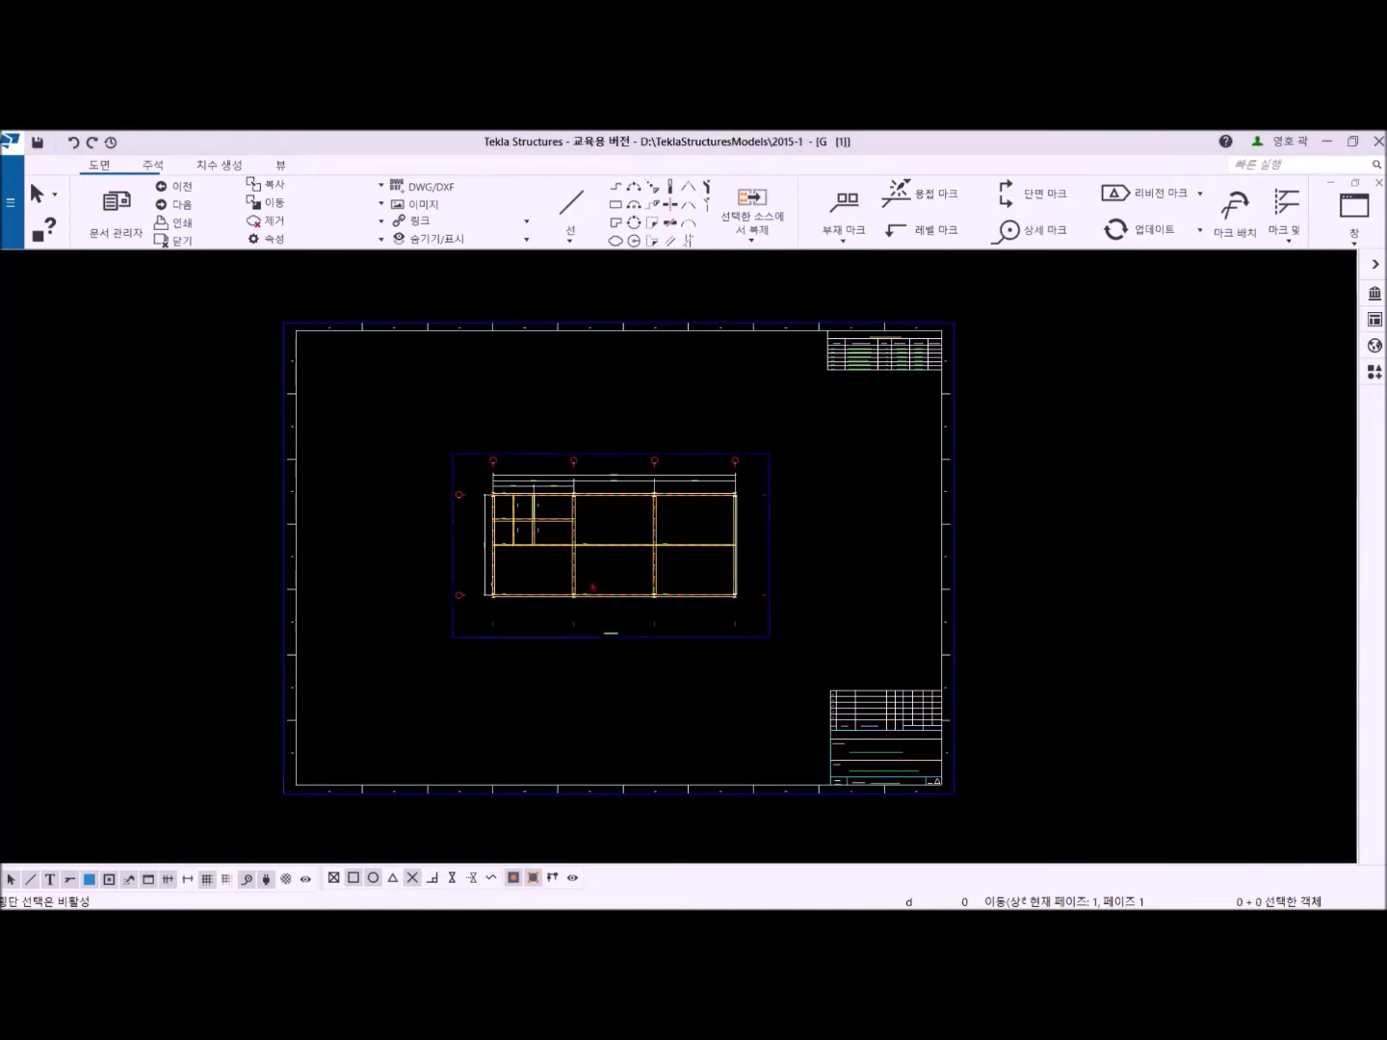
scroll(589, 594, "up", 2)
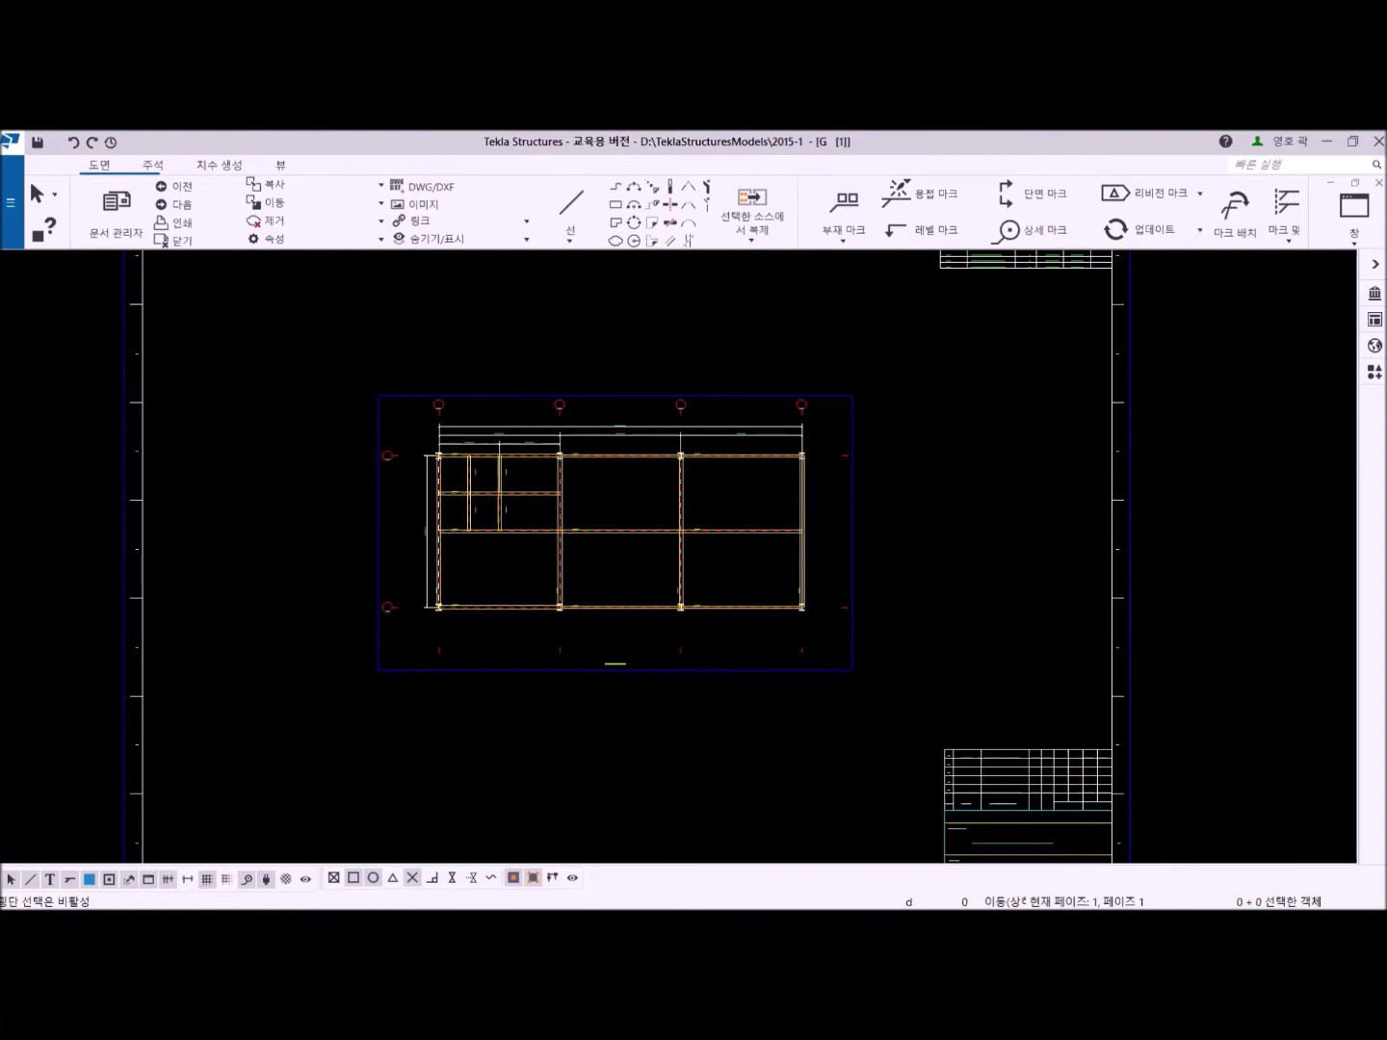
scroll(606, 620, "up", 3)
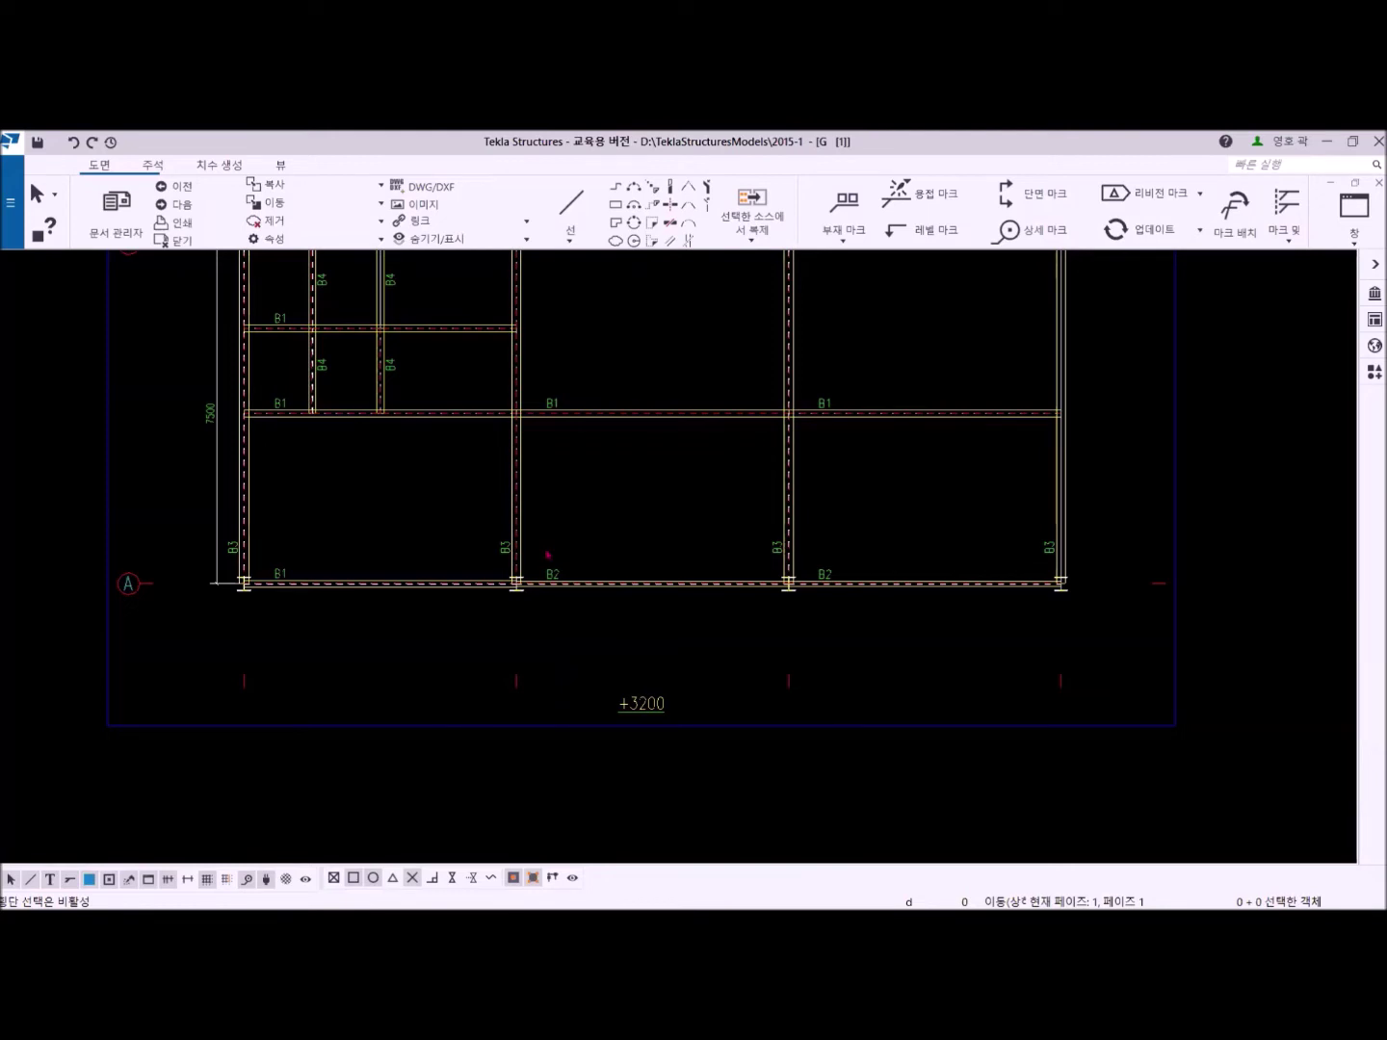
Start exporting the +3200 drawing to DWG/DXF and set the file location to the 2015-1 model's CAD folder.
left_click(11, 207)
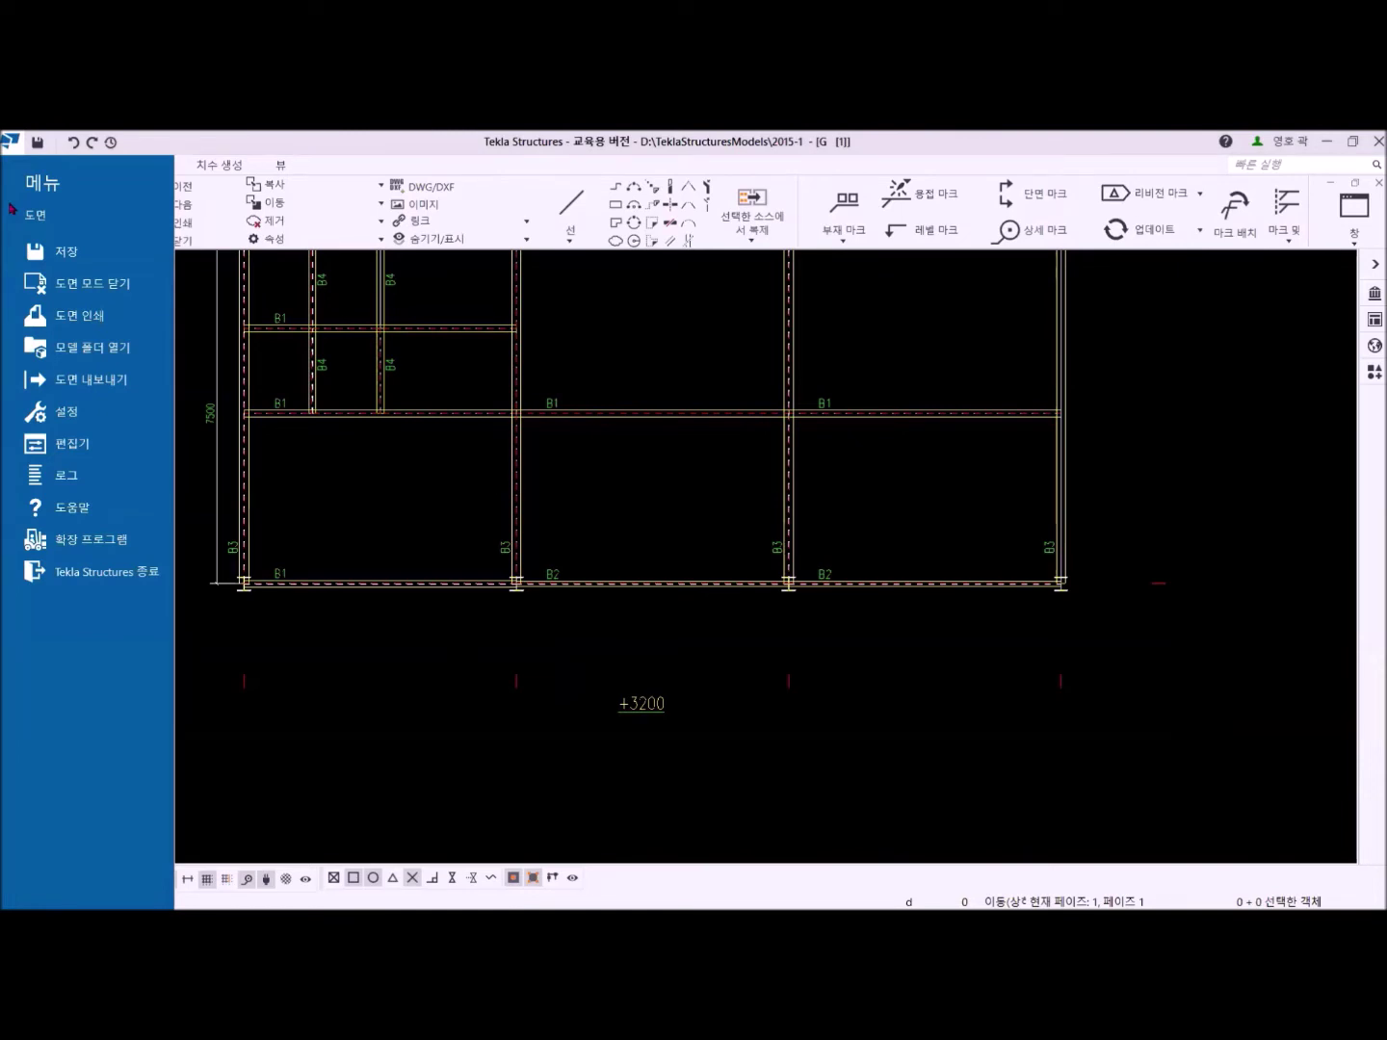
left_click(100, 381)
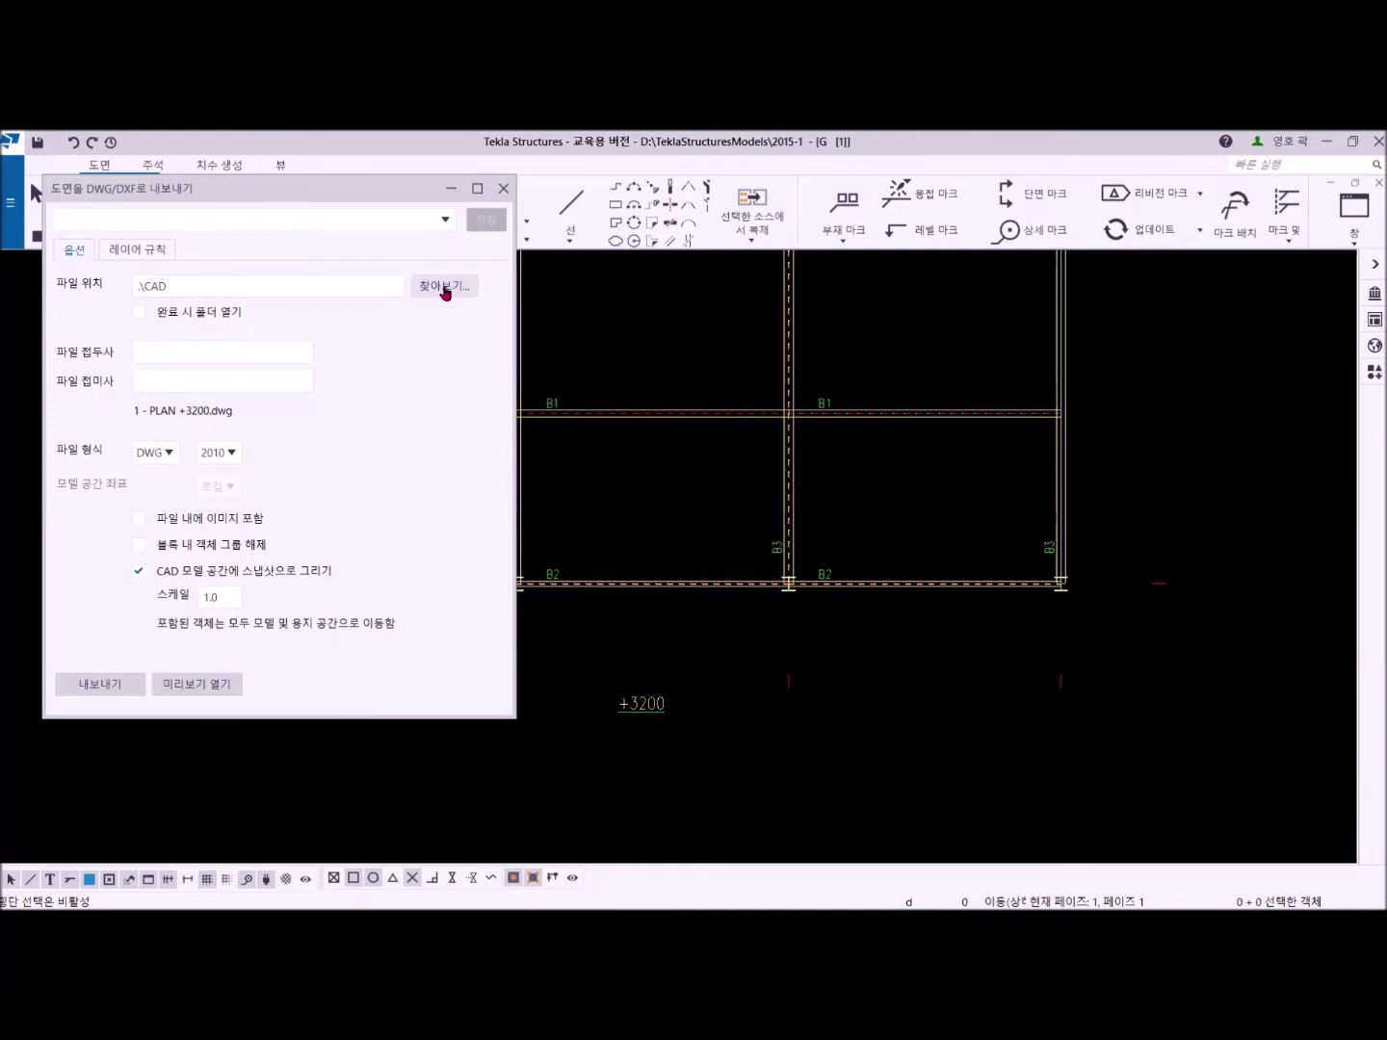
left_click(446, 287)
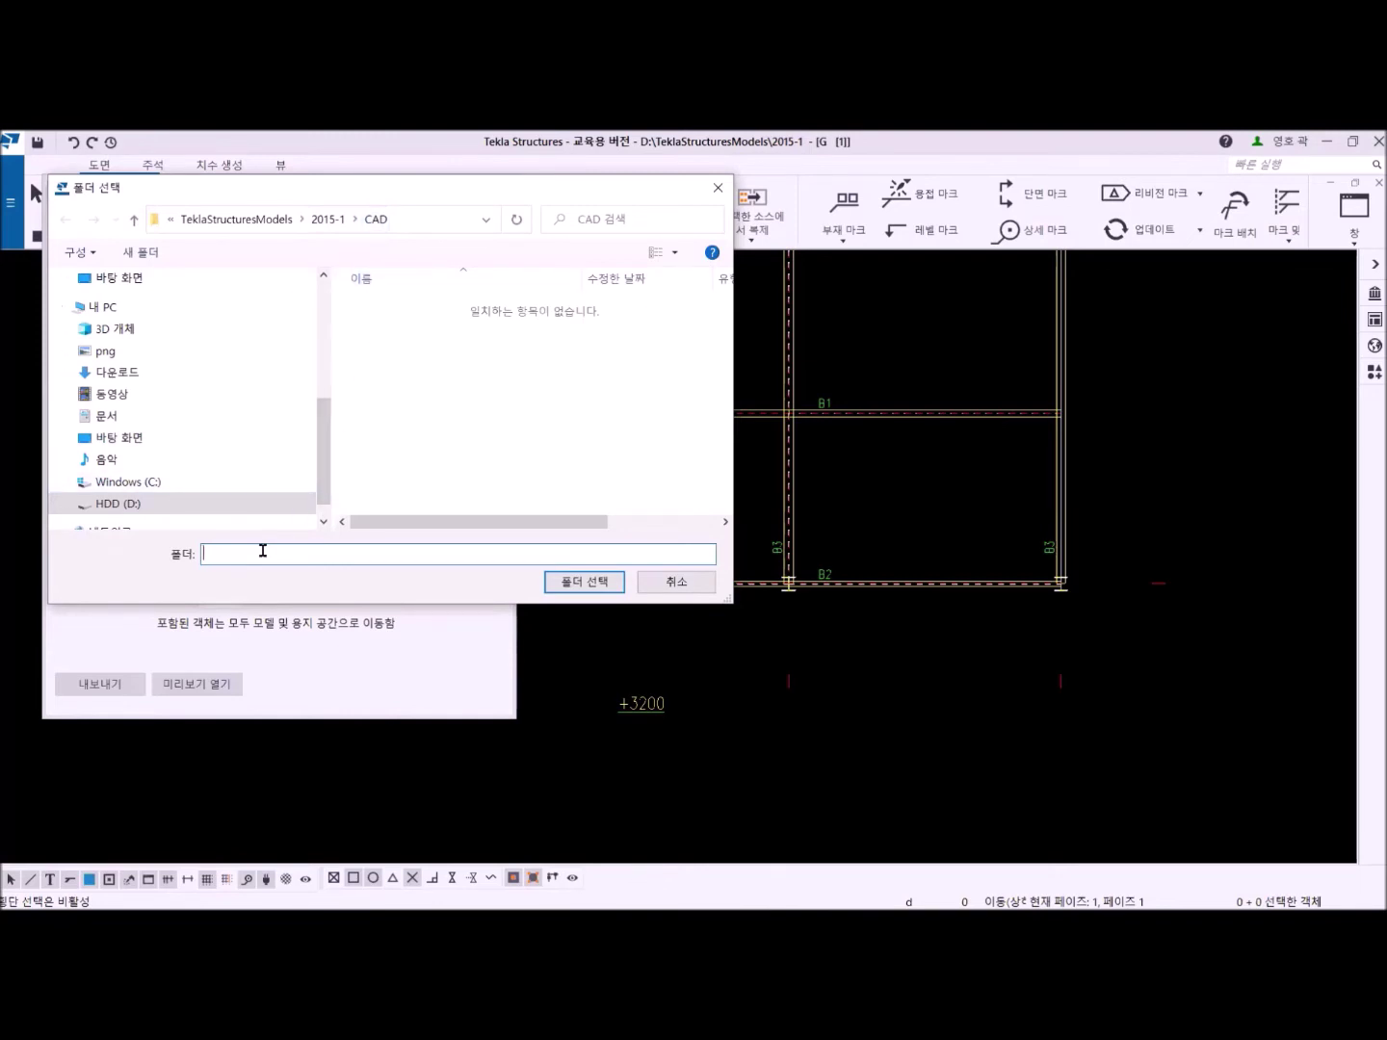
left_click(584, 582)
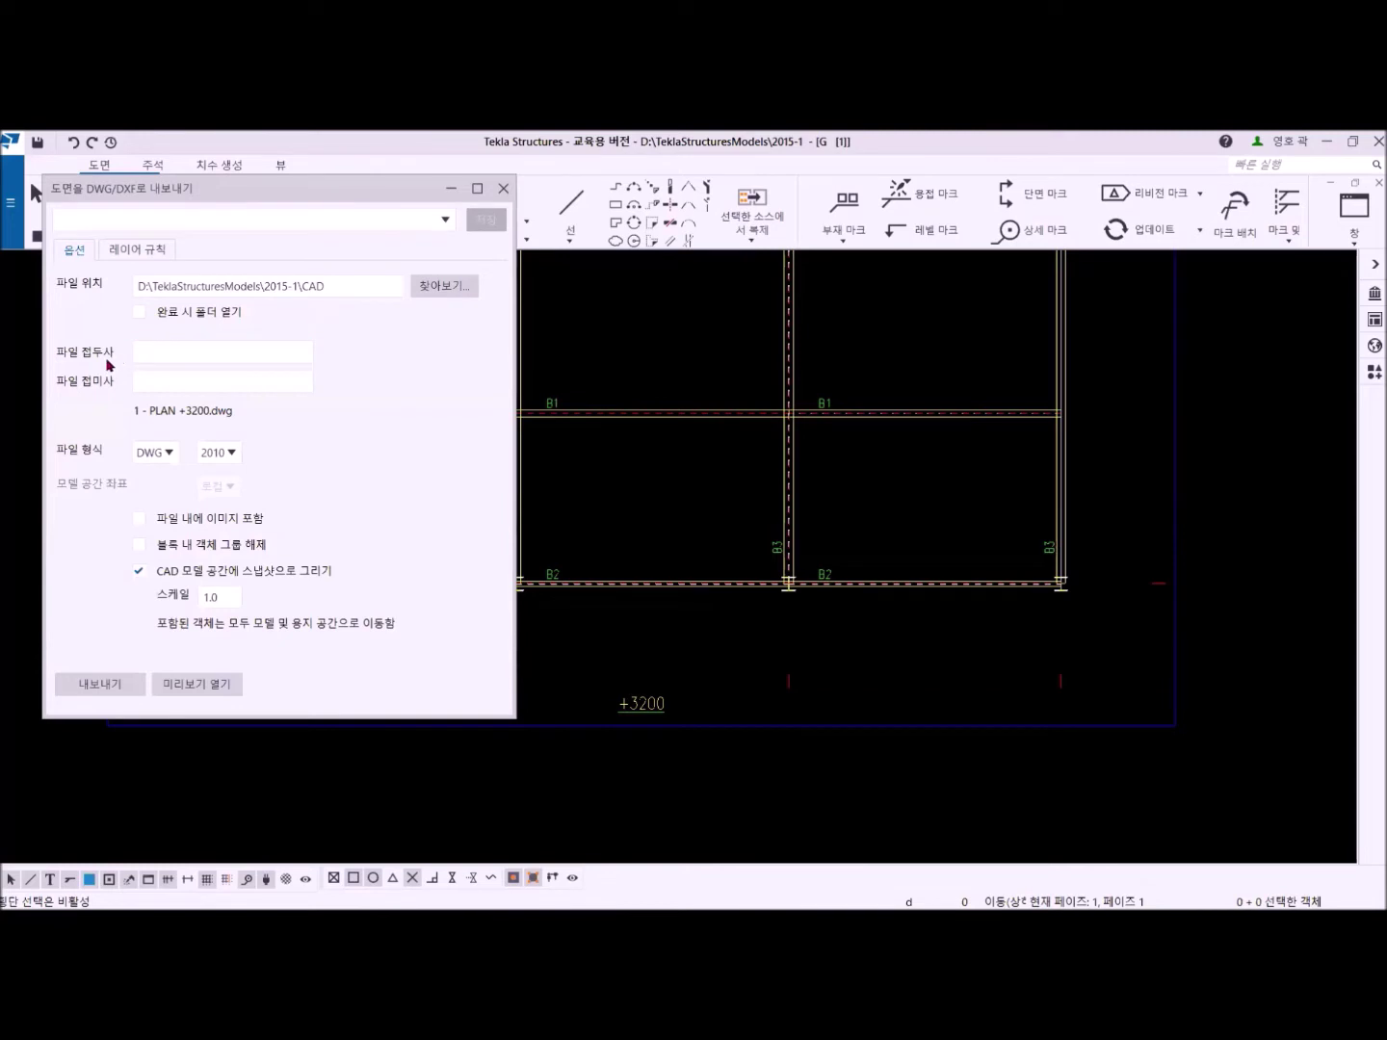
Set the exported file's name prefix to 202015, leaving the suffix empty.
left_click(137, 358)
left_click(160, 375)
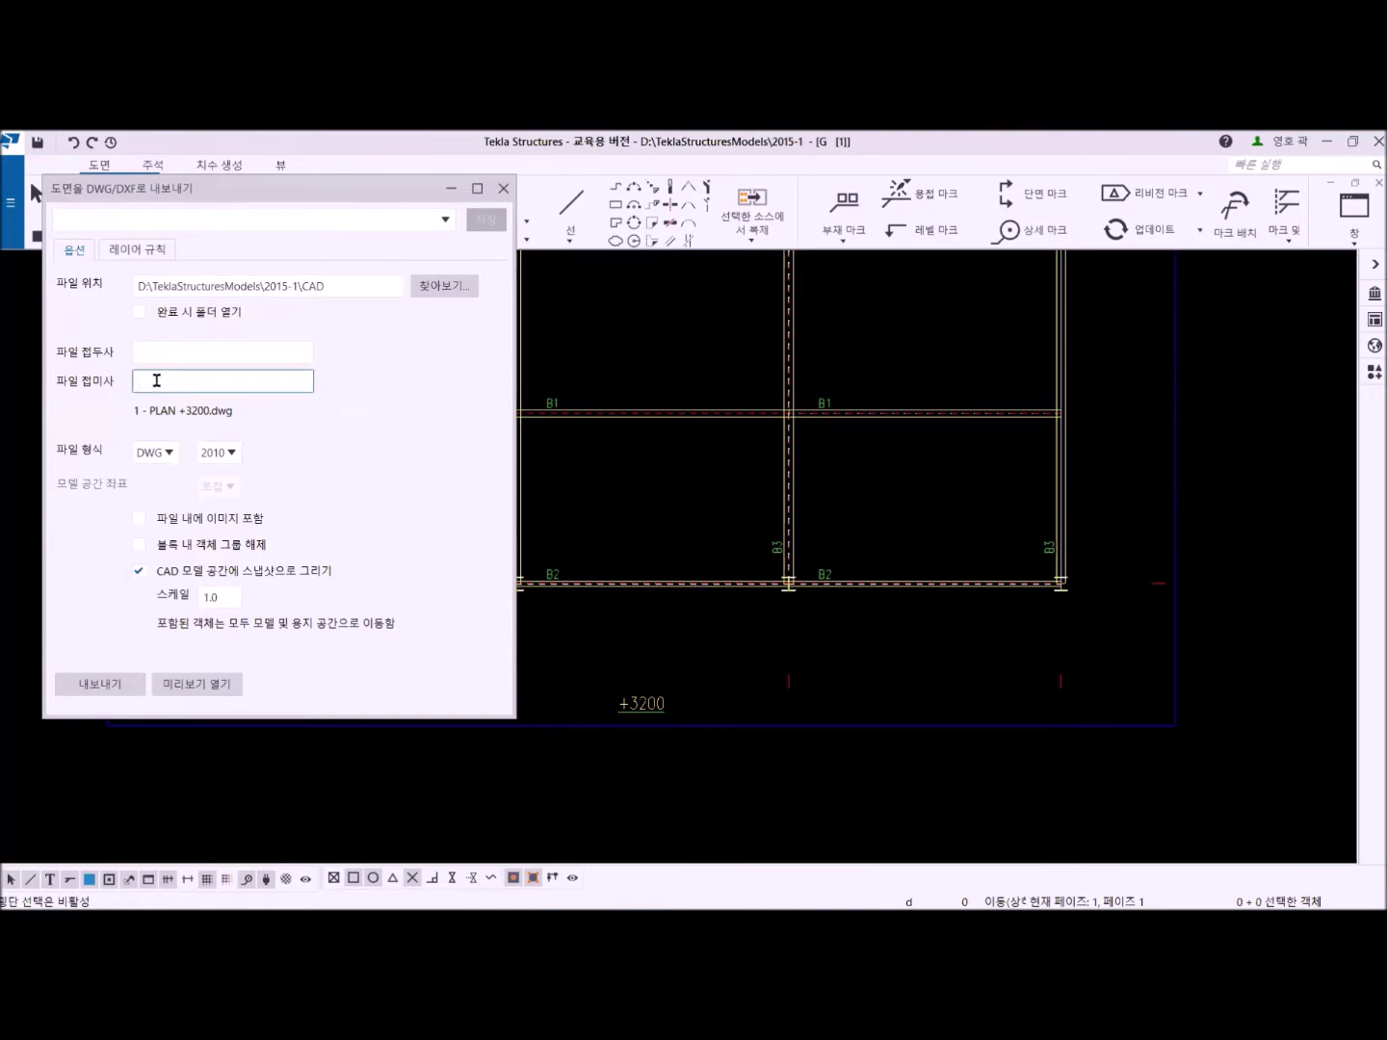
left_click(160, 352)
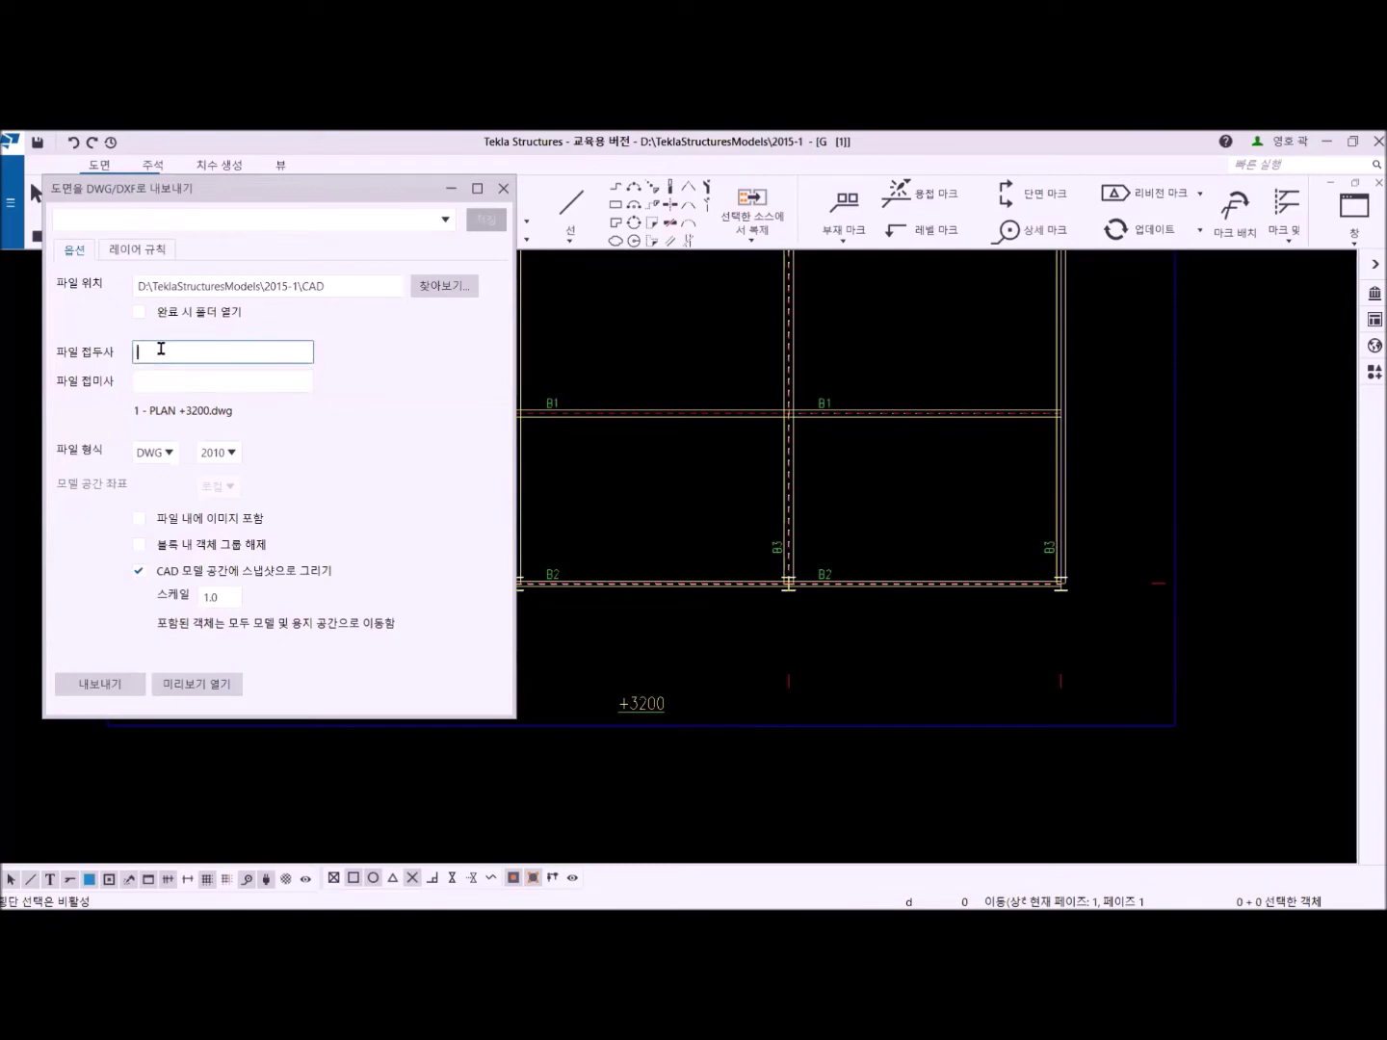
type("2010")
key("BackSpace")
key("BackSpace")
type("20")
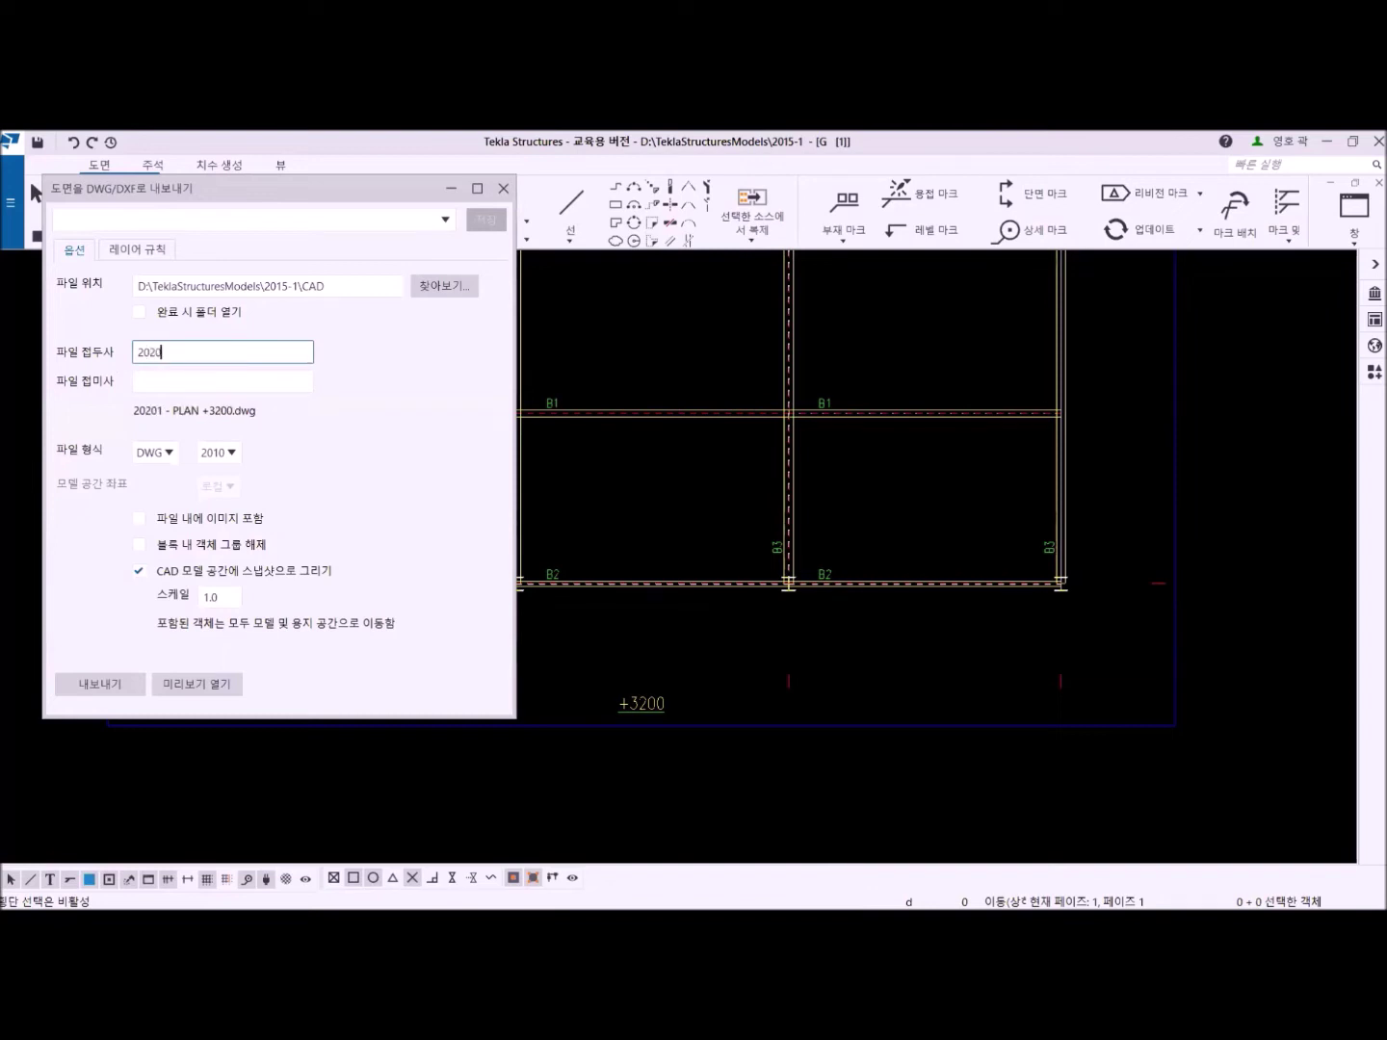
type("15")
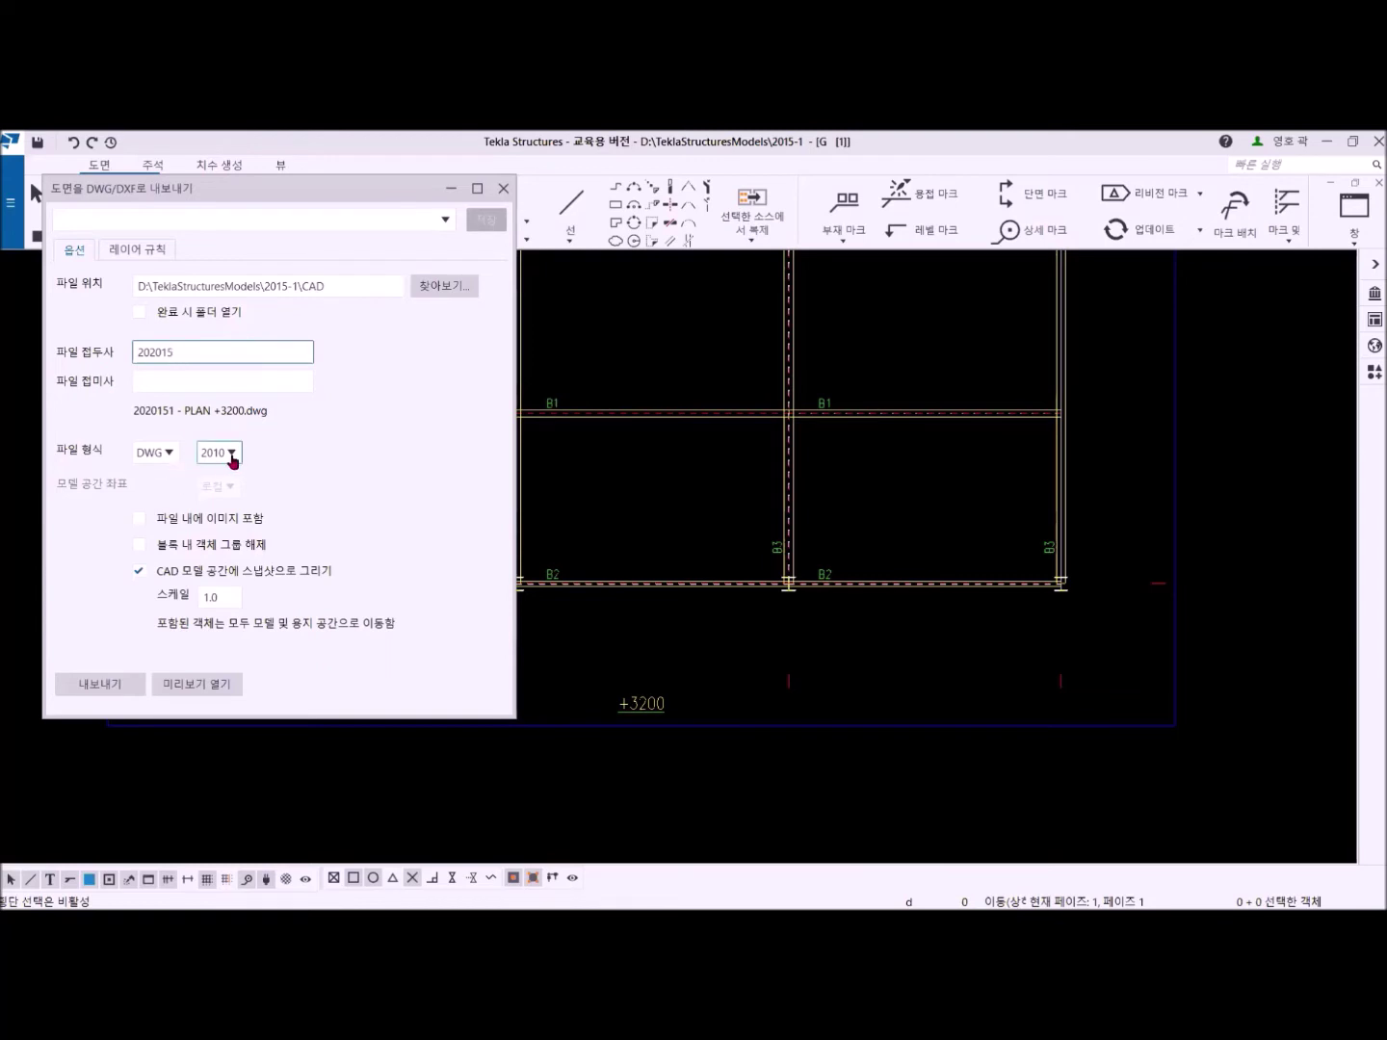
Set the DWG version to 2013, enable opening the folder on completion, and export the +3200 drawing.
left_click(232, 453)
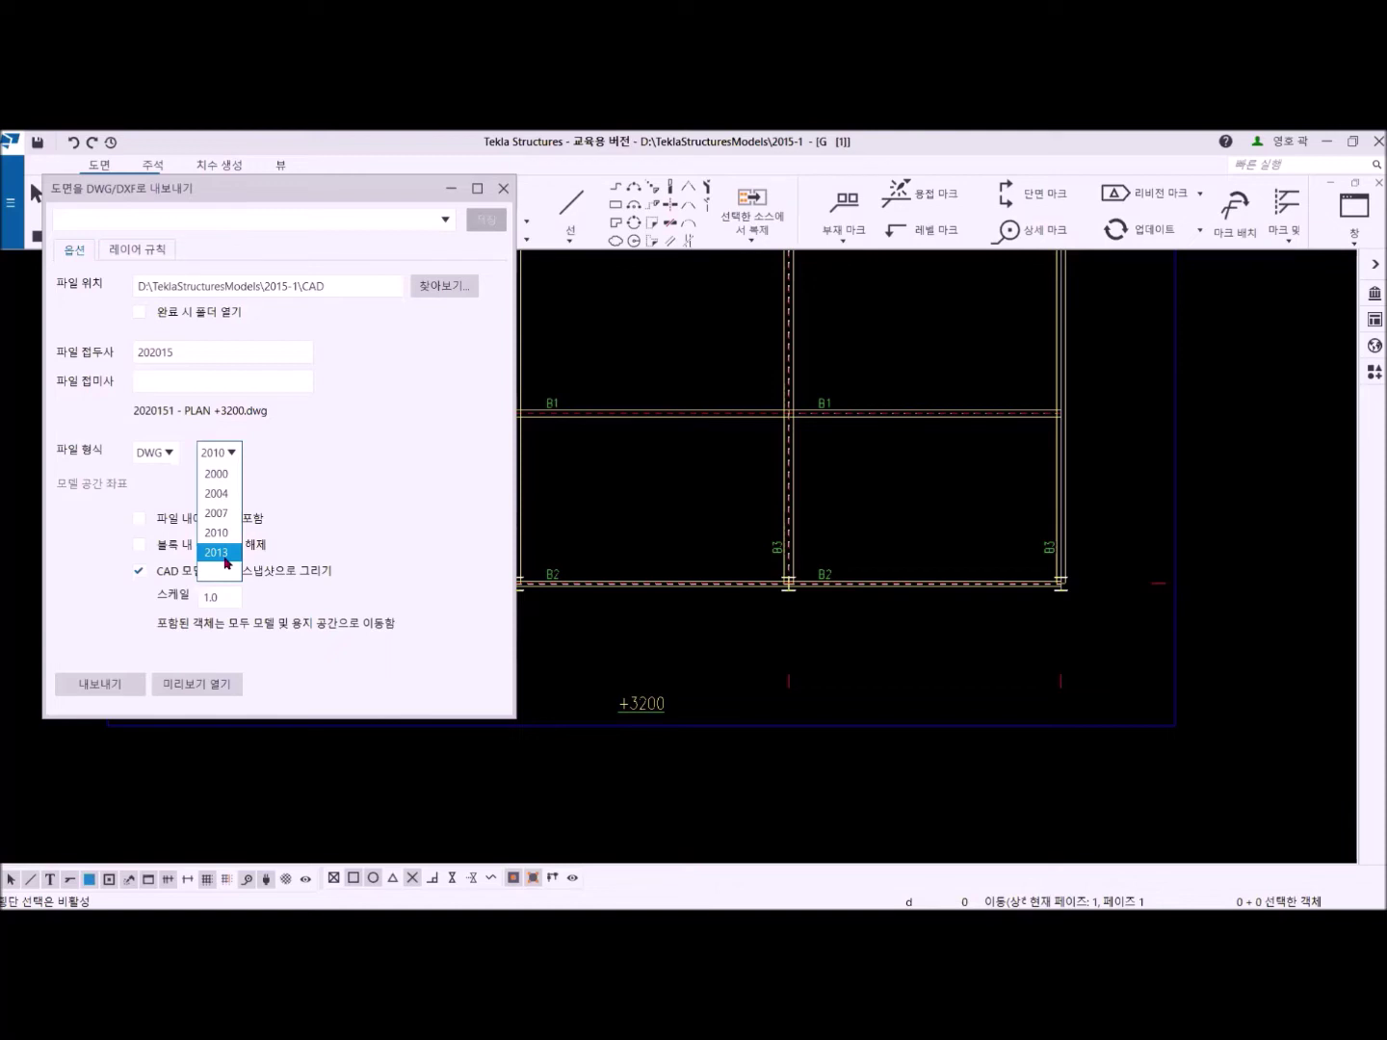
left_click(227, 552)
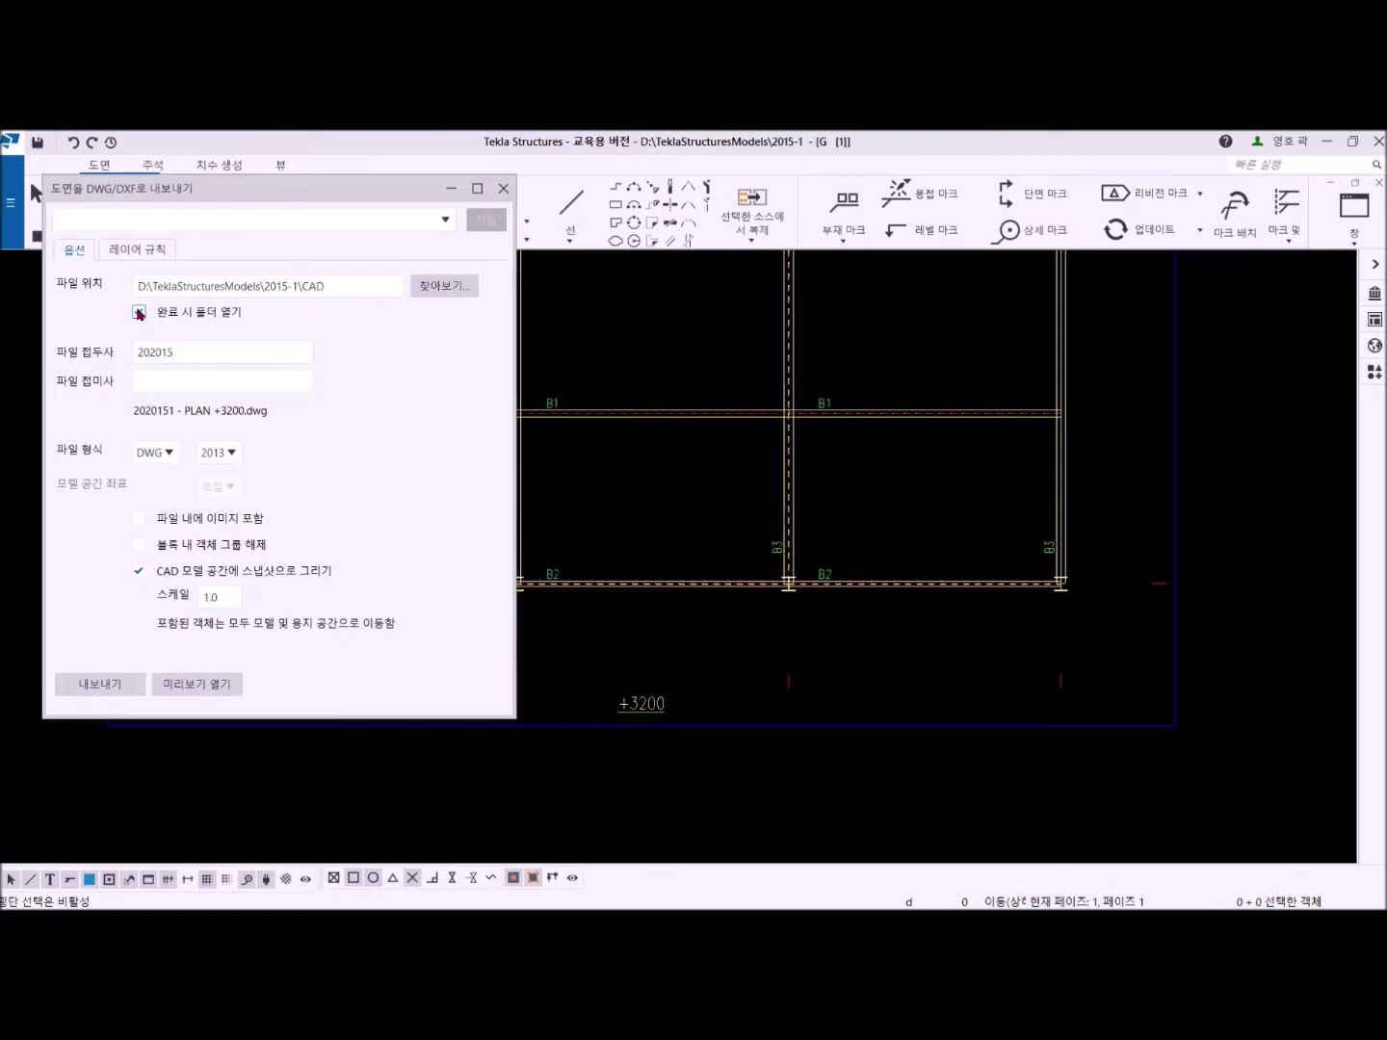
left_click(141, 312)
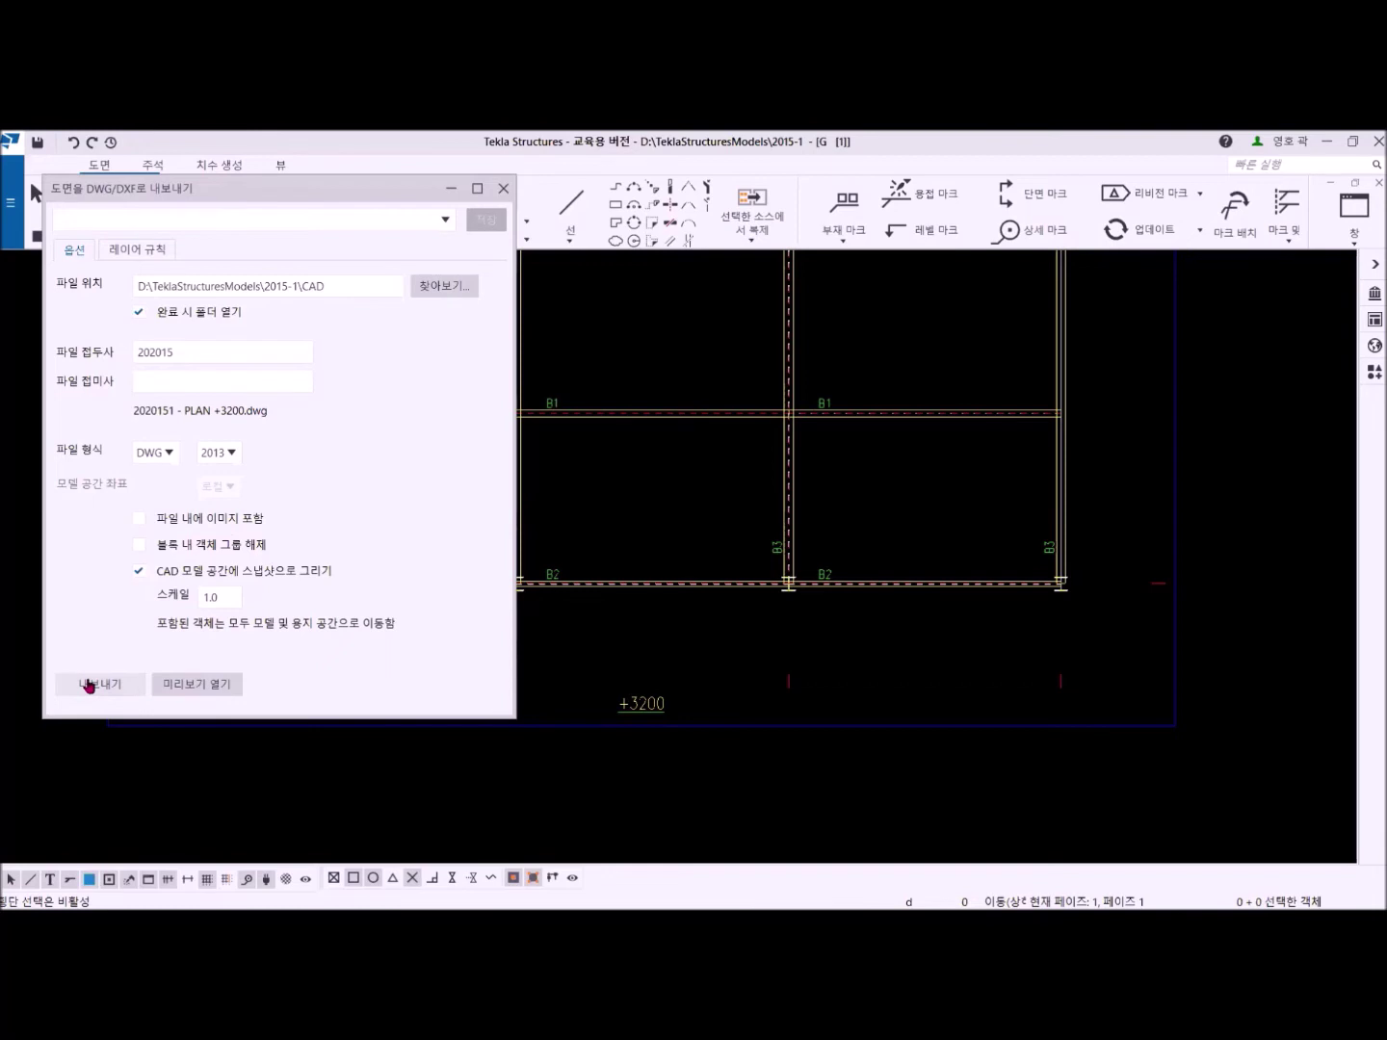
left_click(90, 685)
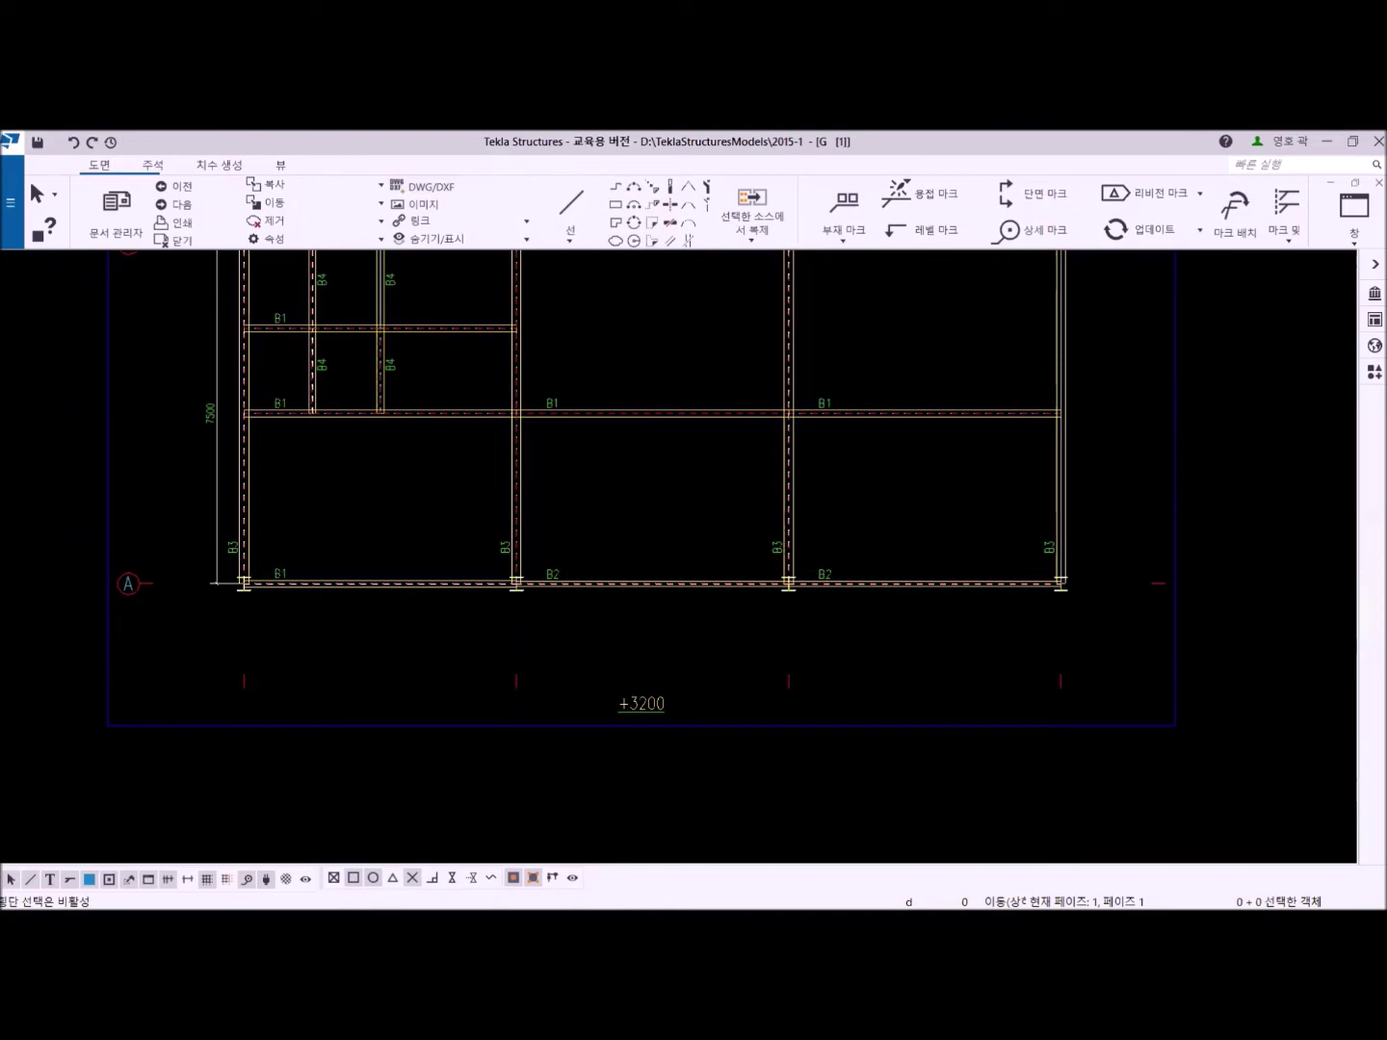
Close the +3200 drawing, maximize the 3D view and orient the frame with the grid A-1 corner in front.
scroll(635, 810, "down", 2)
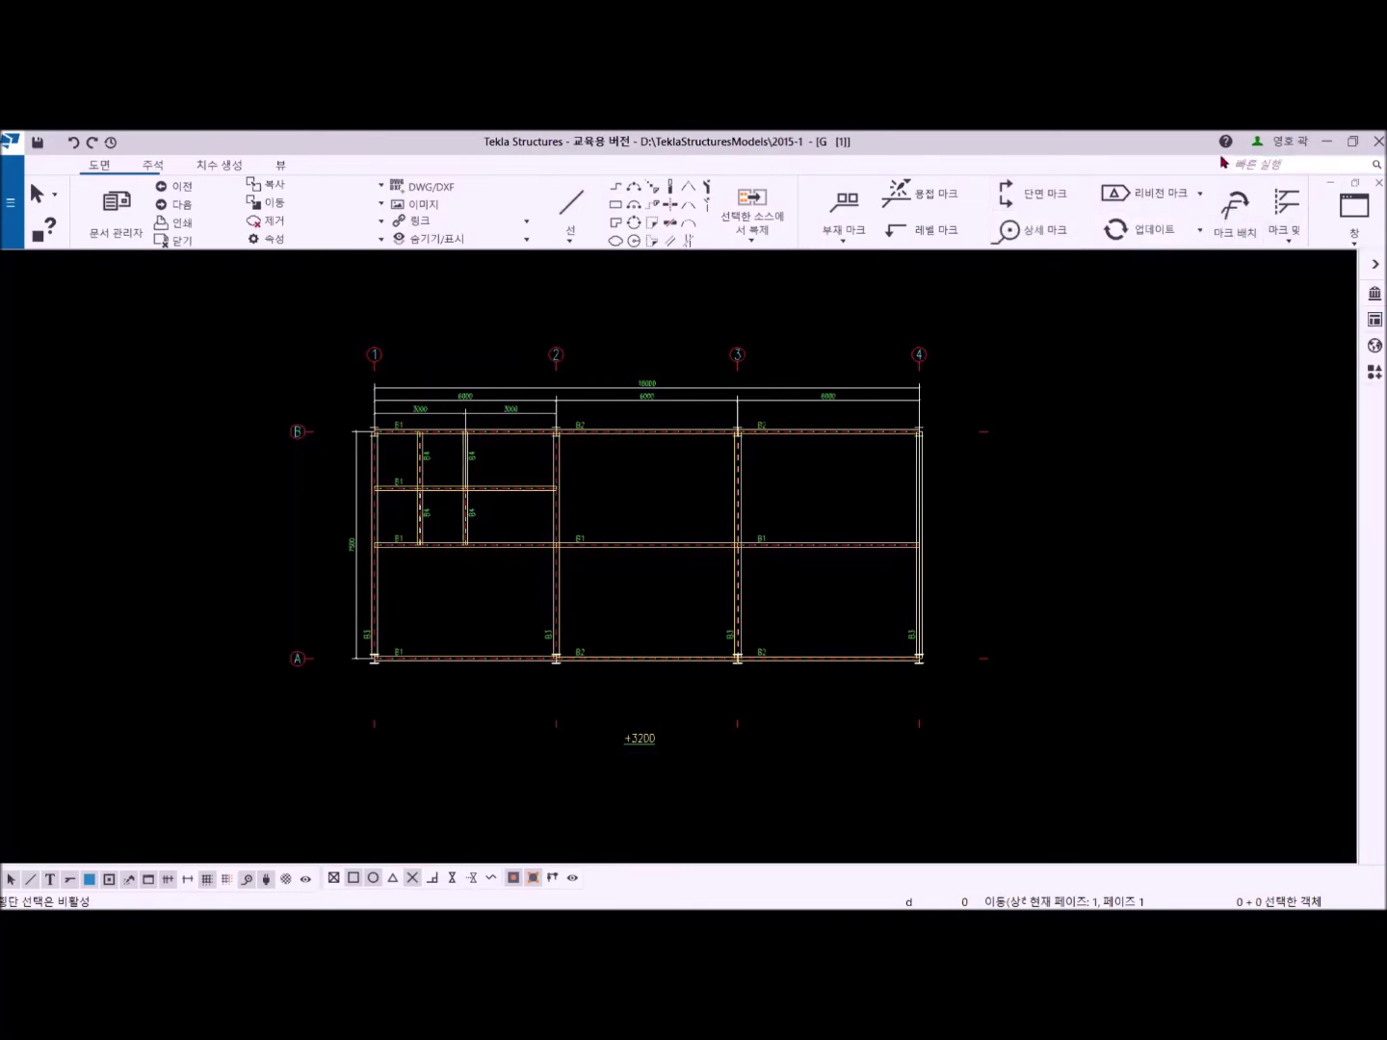
left_click(1371, 186)
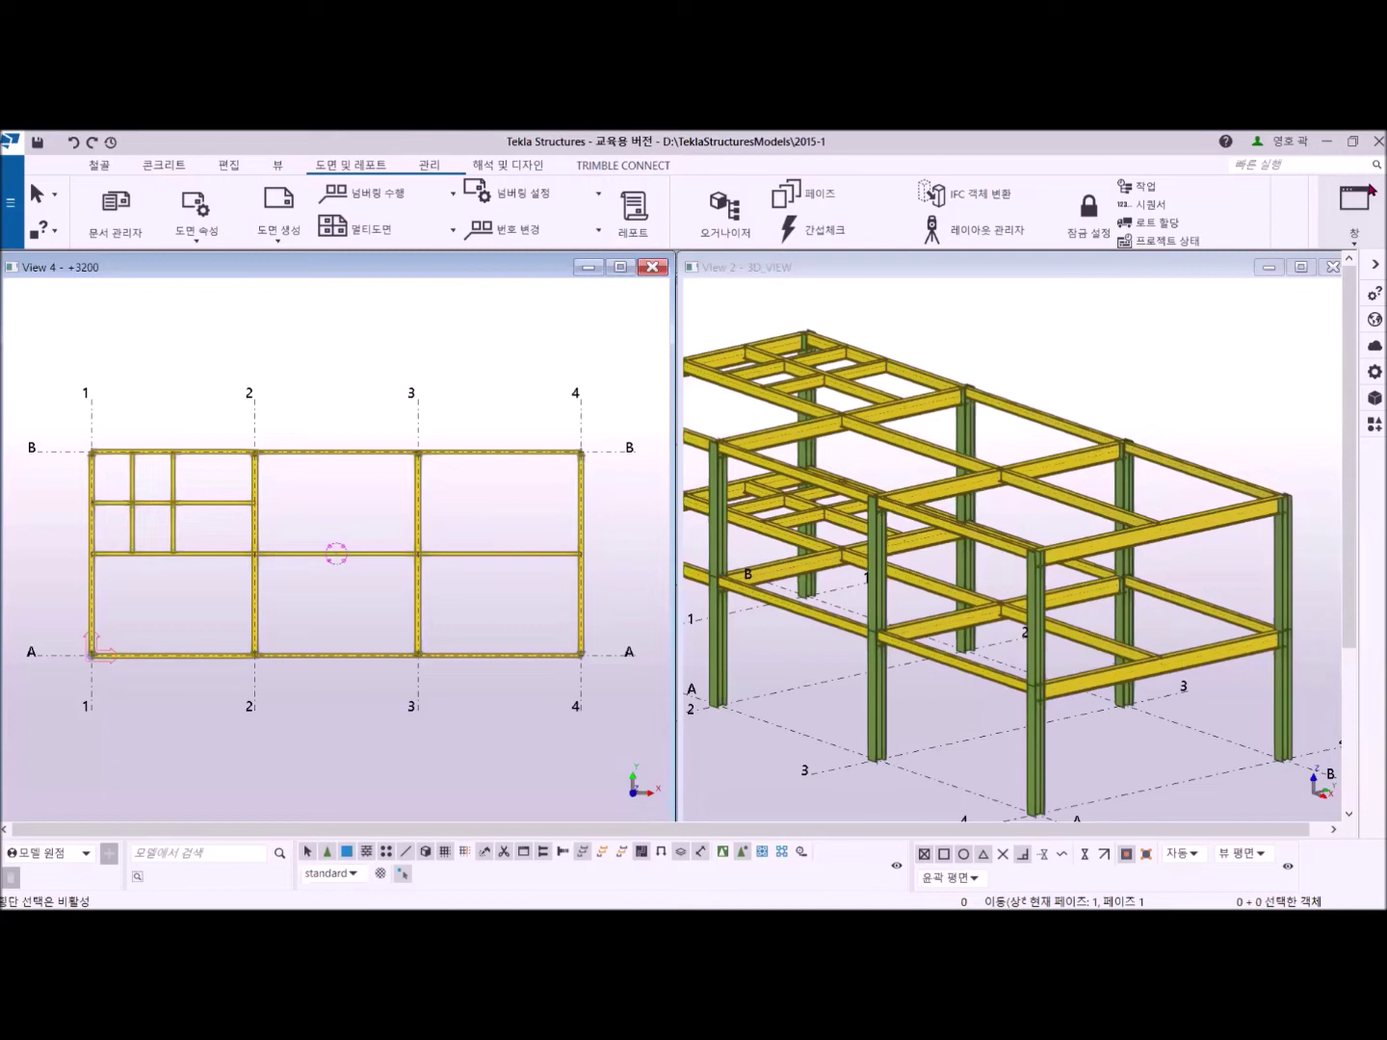
scroll(1093, 385, "down", 2)
middle_click_drag(1048, 456, 1075, 513)
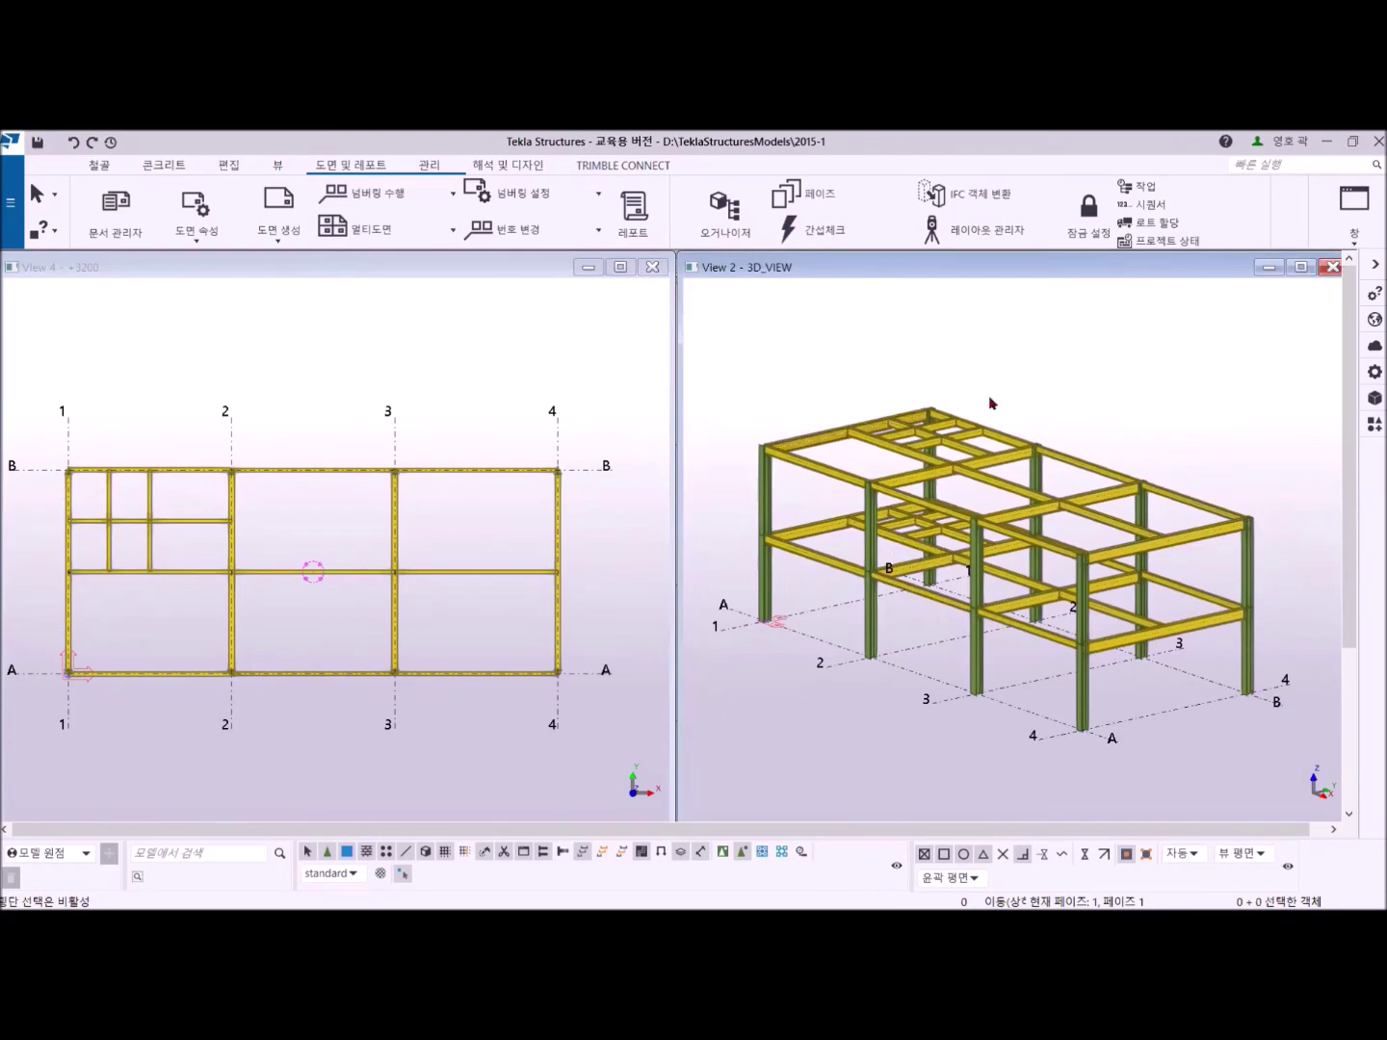
left_click(1300, 268)
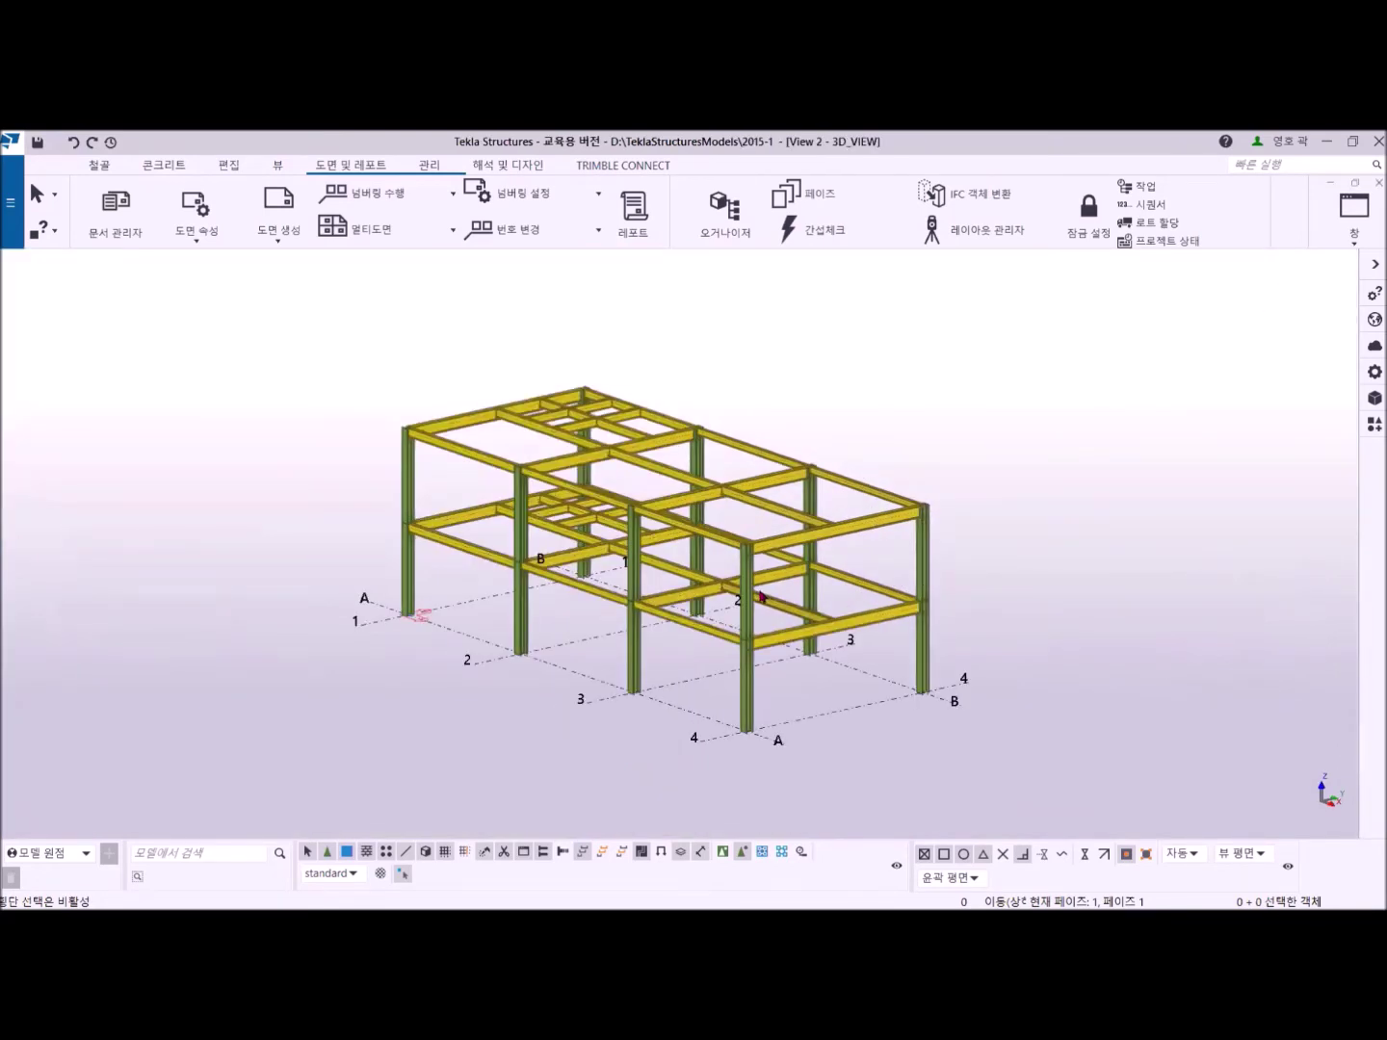
middle_click_drag(758, 593, 1013, 611, "ctrl")
middle_click_drag(896, 597, 924, 583)
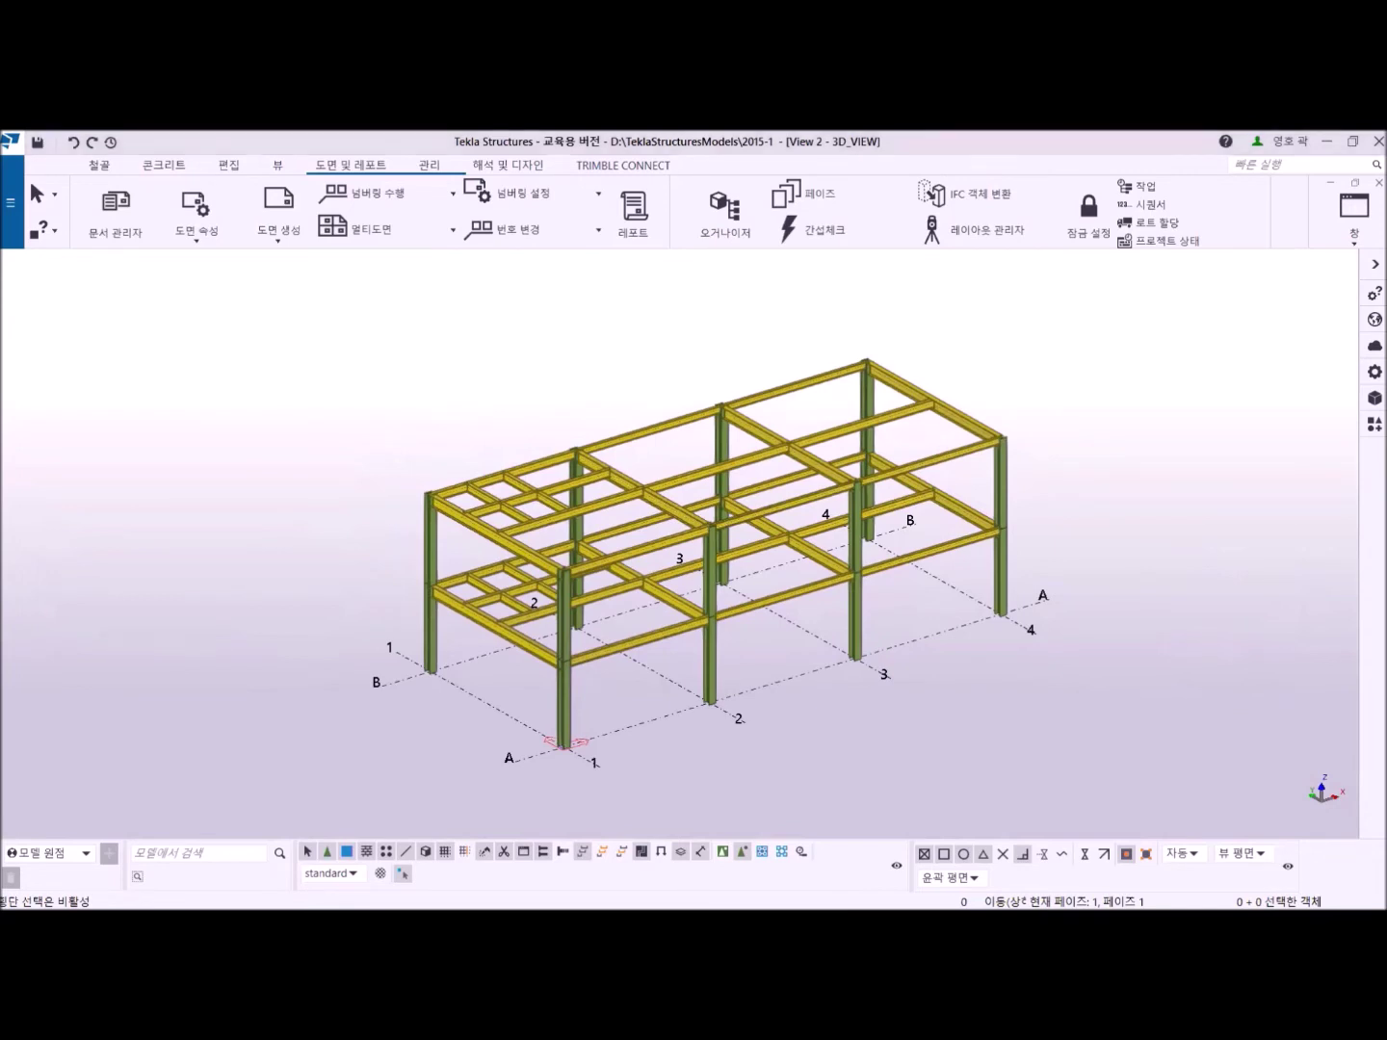
middle_click_drag(756, 577, 784, 573)
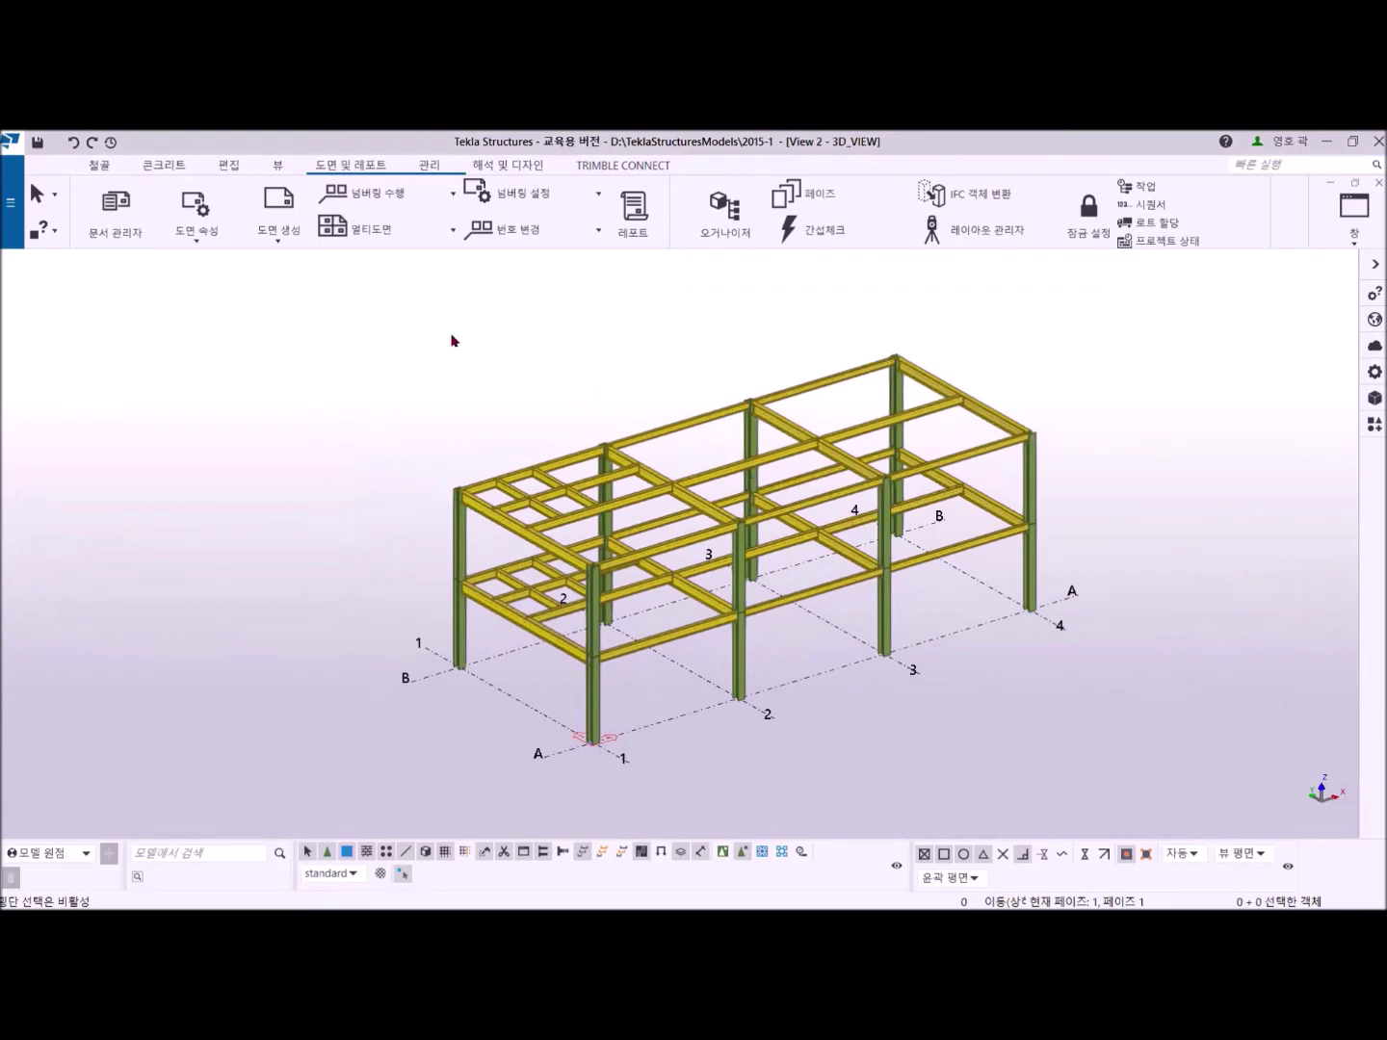
Start a general arrangement drawing from the 3D_VIEW view, with the drawing set to open once created.
left_click(277, 244)
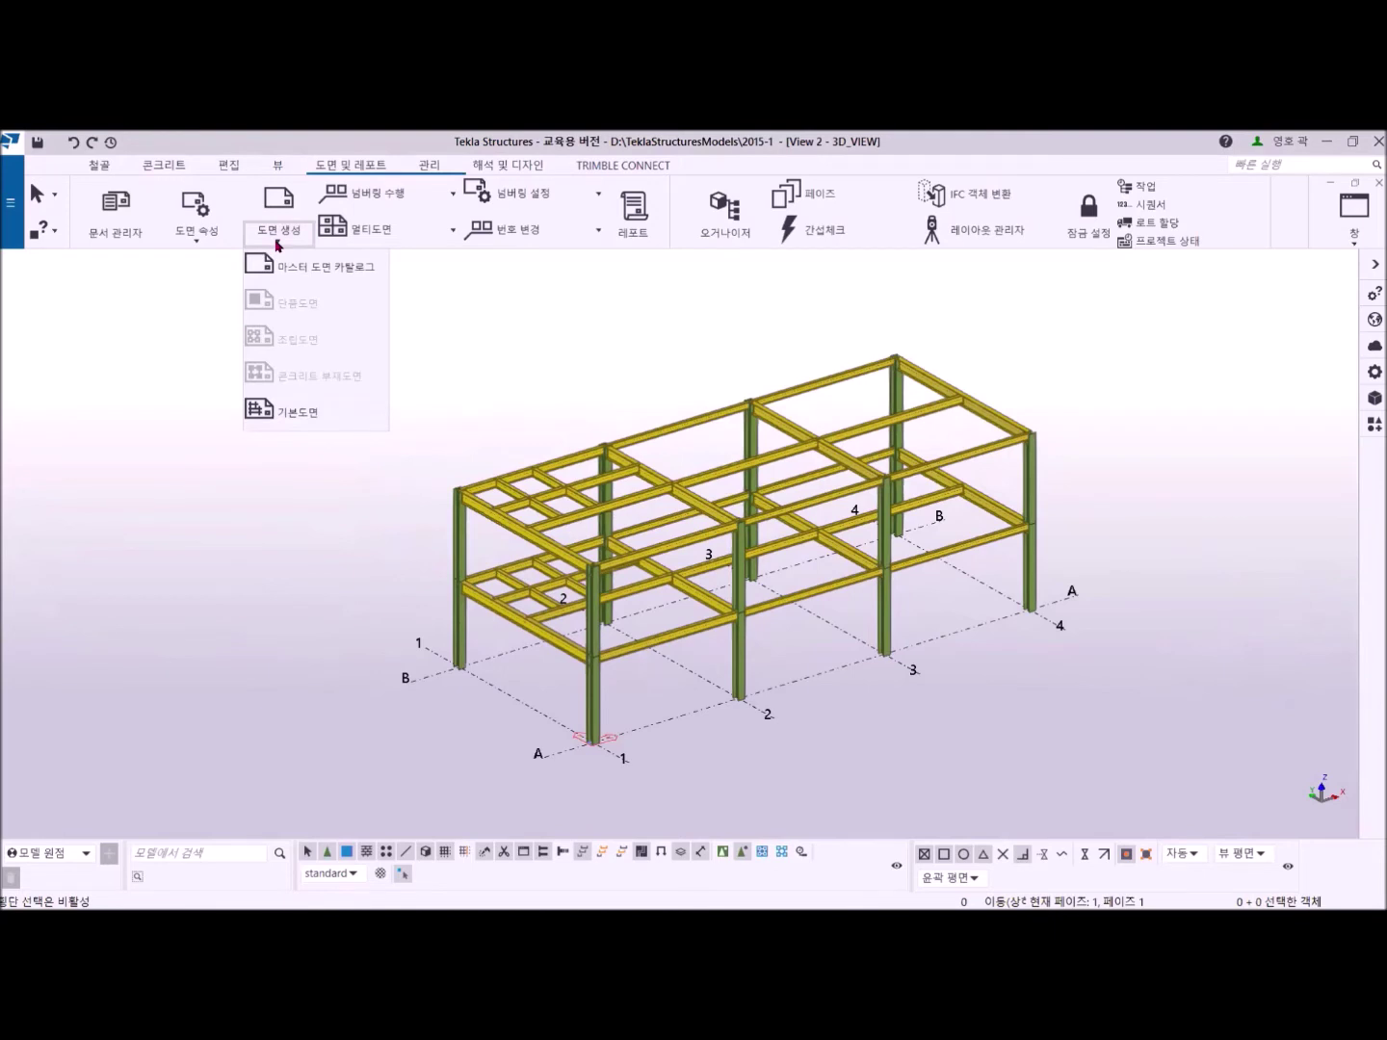
left_click(268, 413)
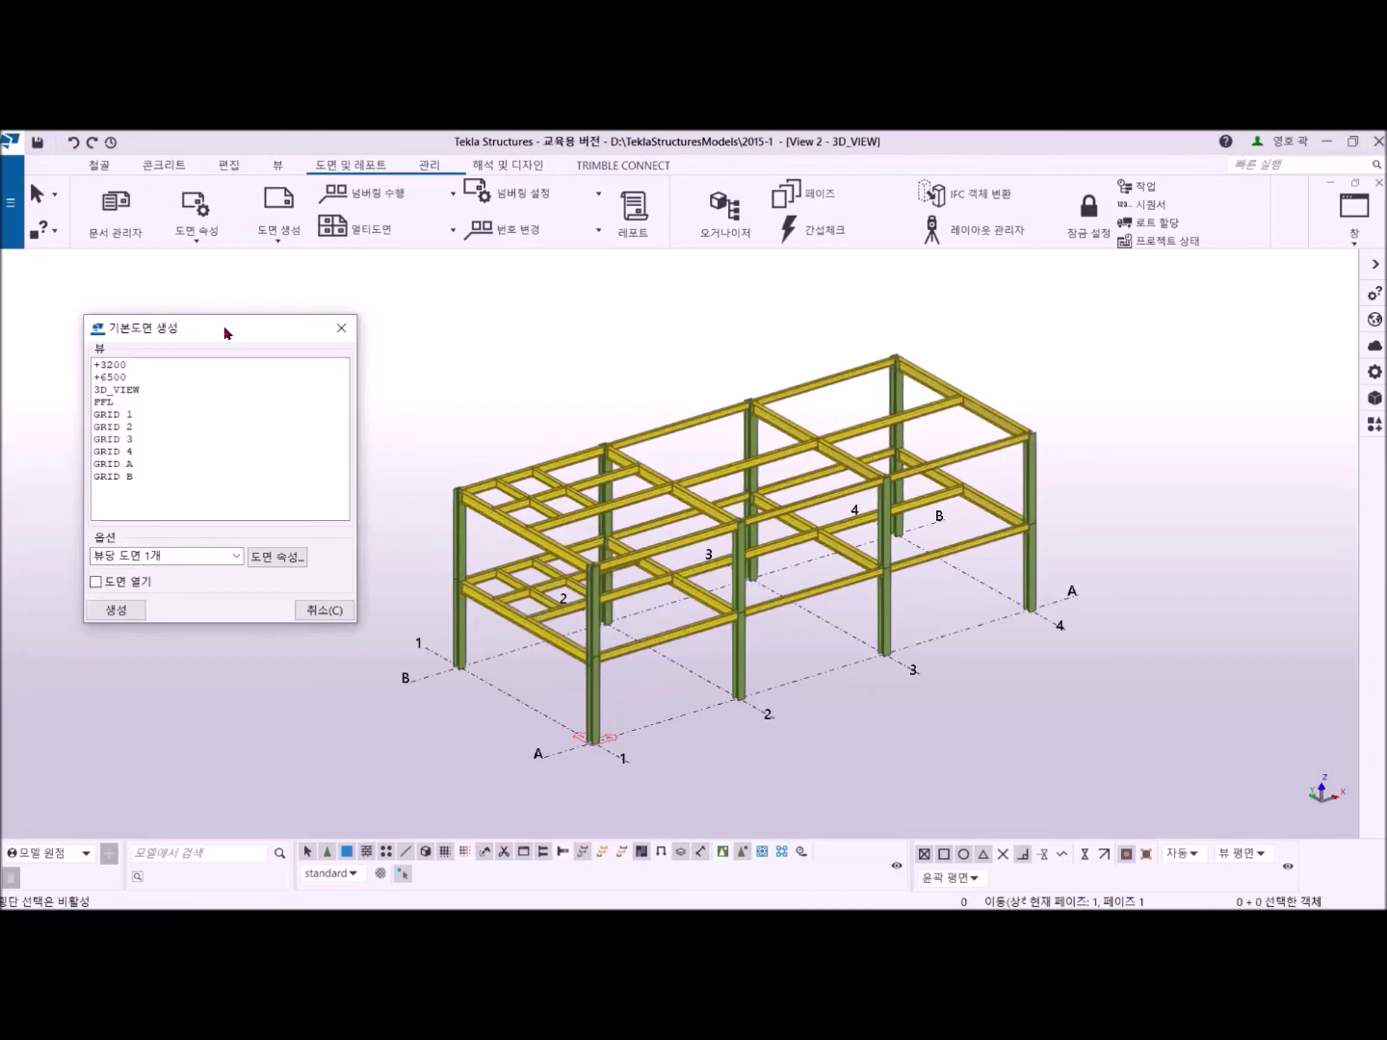
left_click_drag(228, 333, 313, 321)
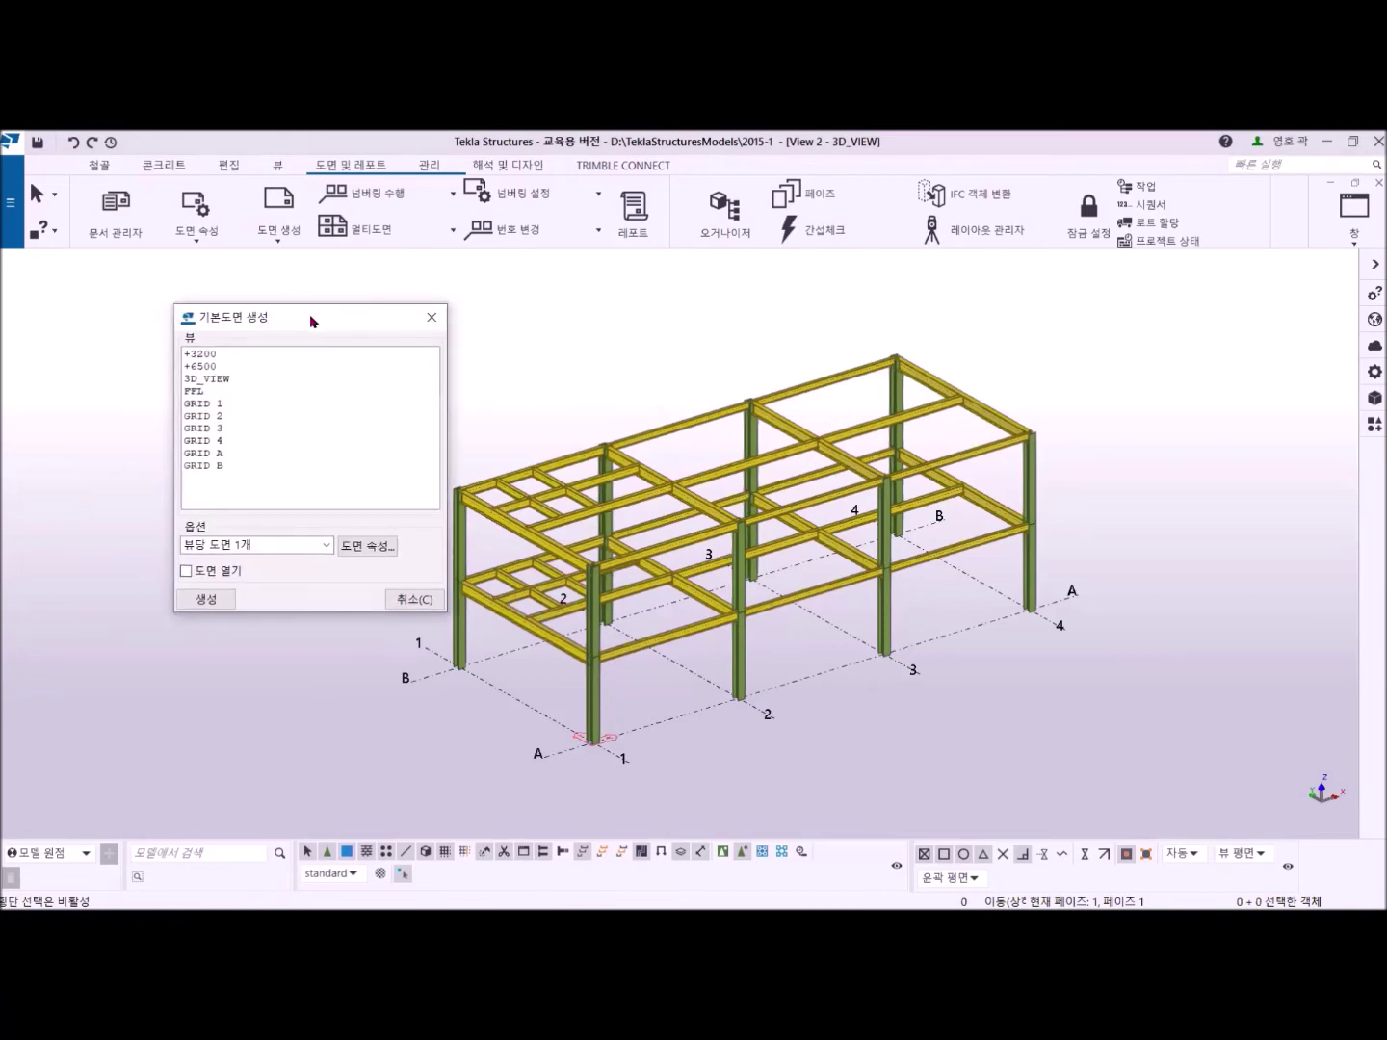
left_click(218, 379)
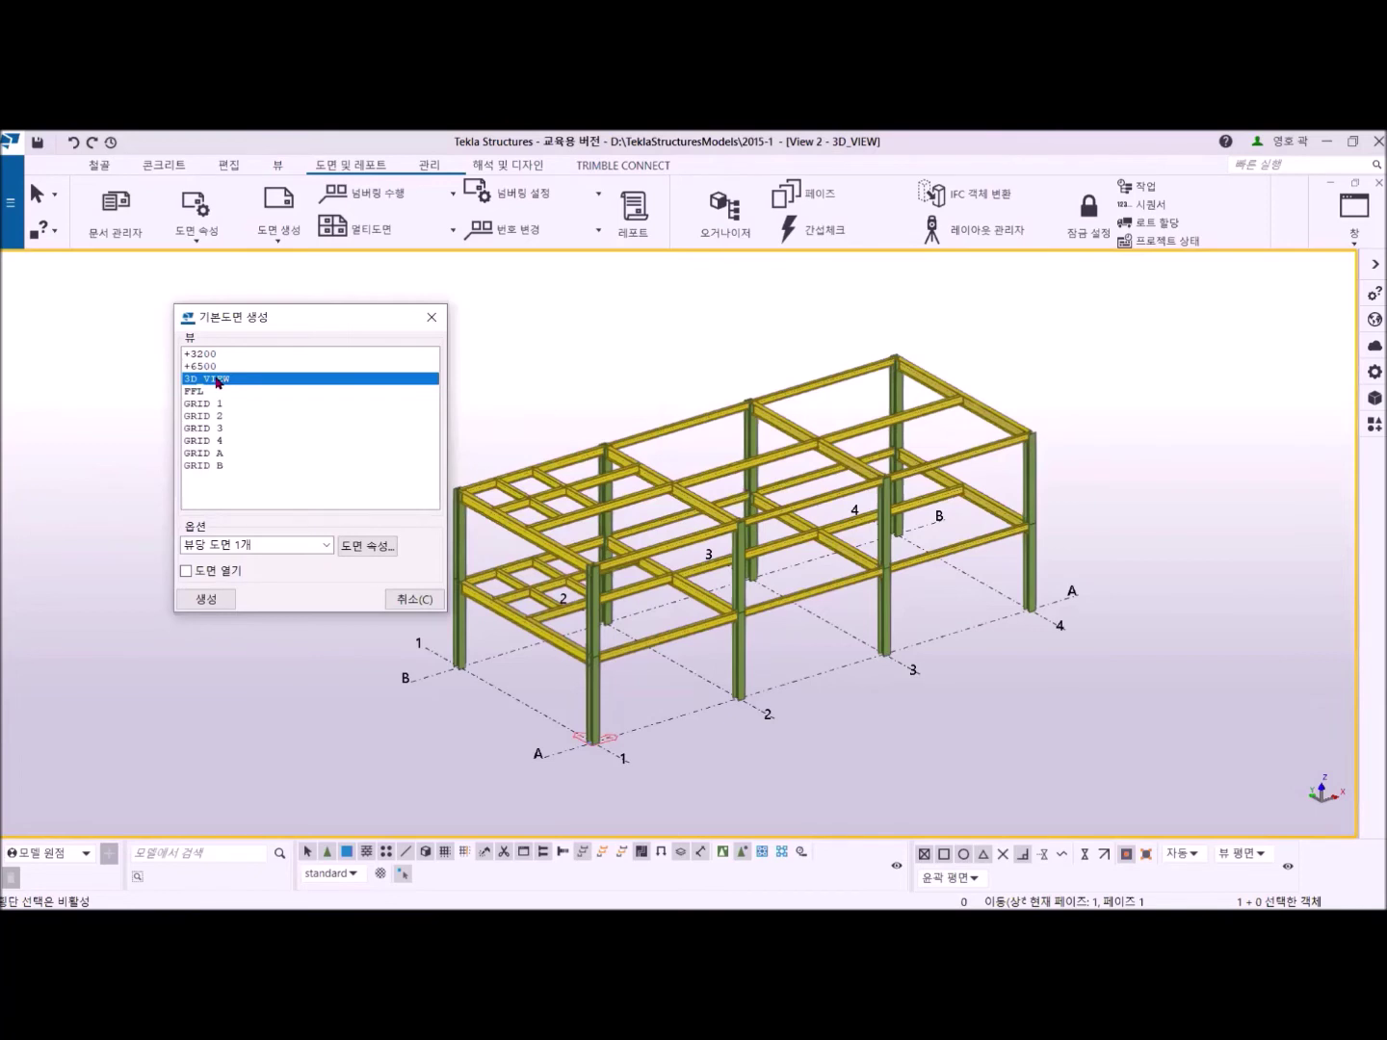
left_click(186, 570)
Set the drawing name to 3D View in its properties and create the drawing.
left_click(365, 547)
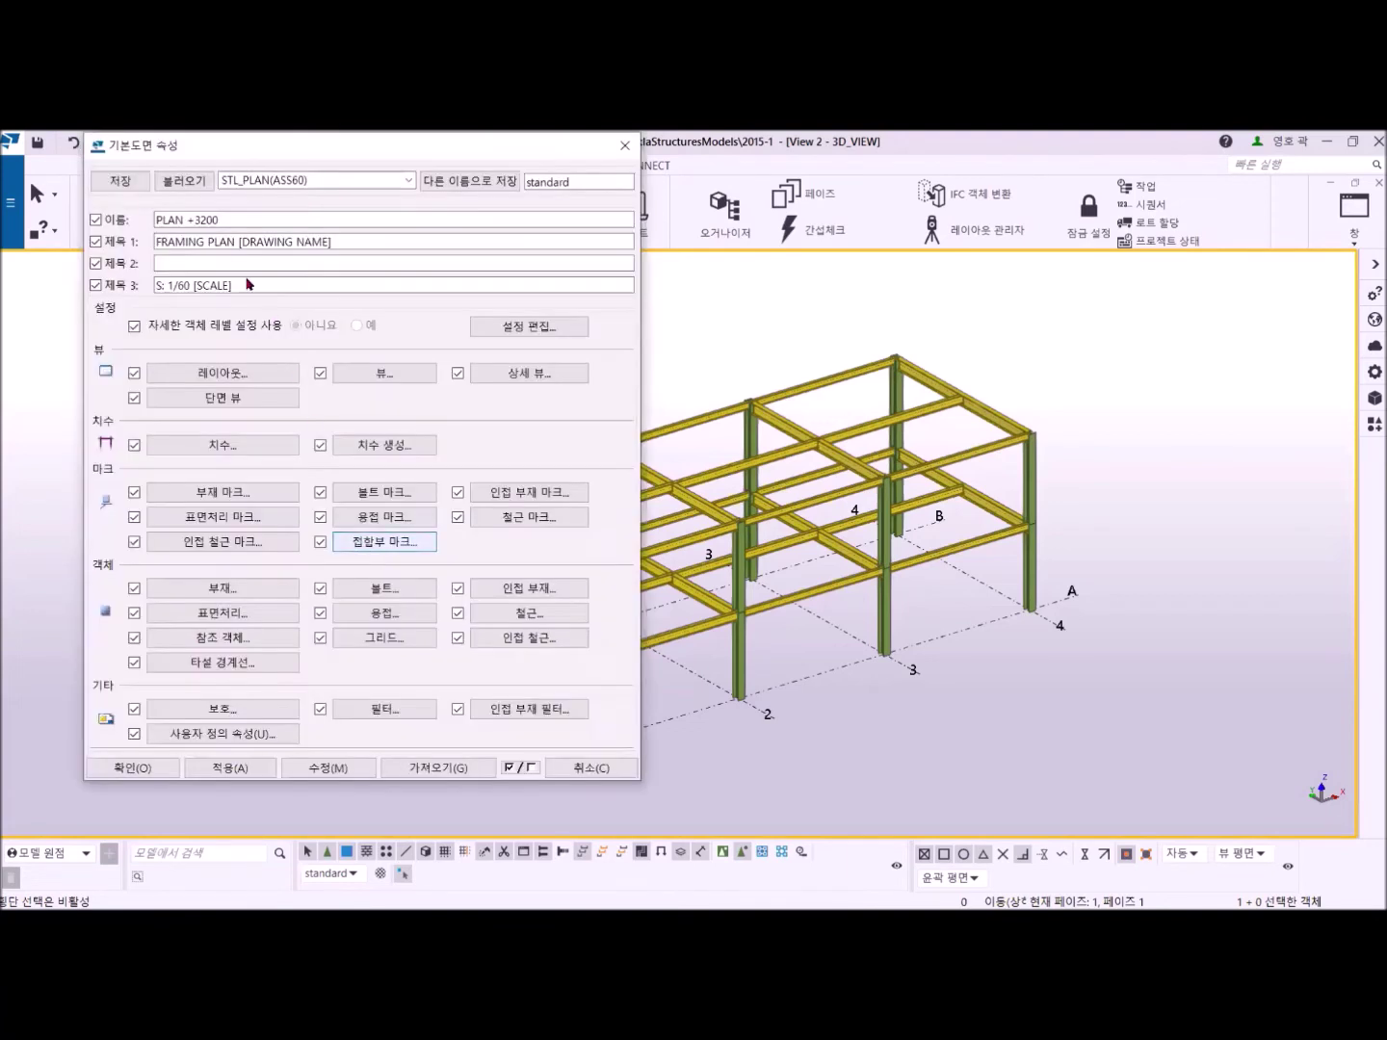
left_click_drag(247, 220, 143, 218)
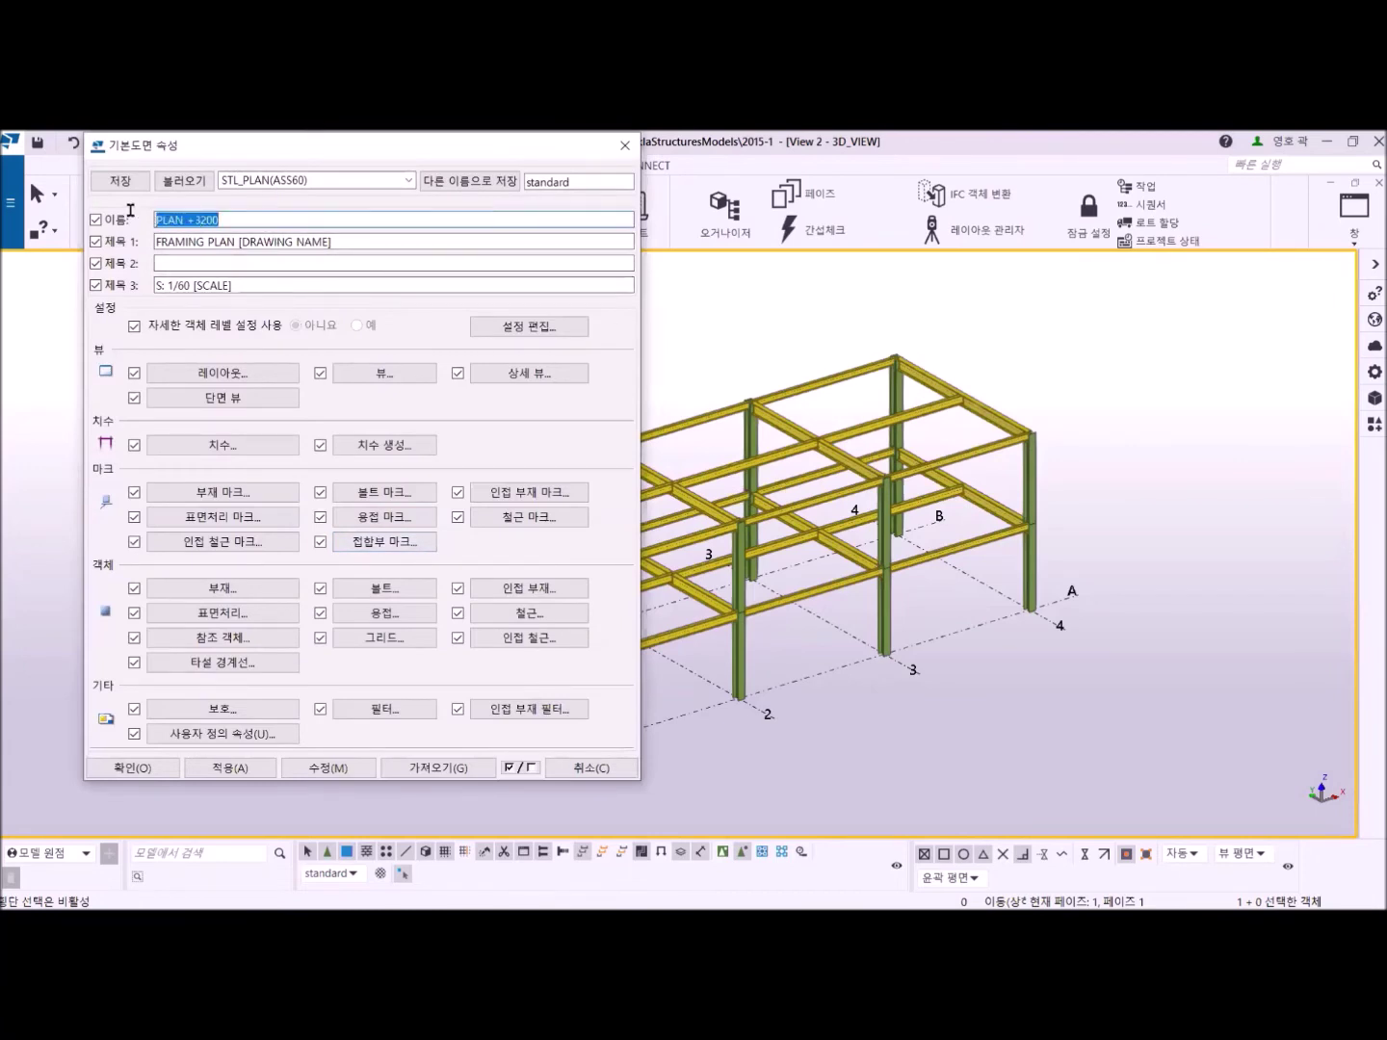
type("3D View")
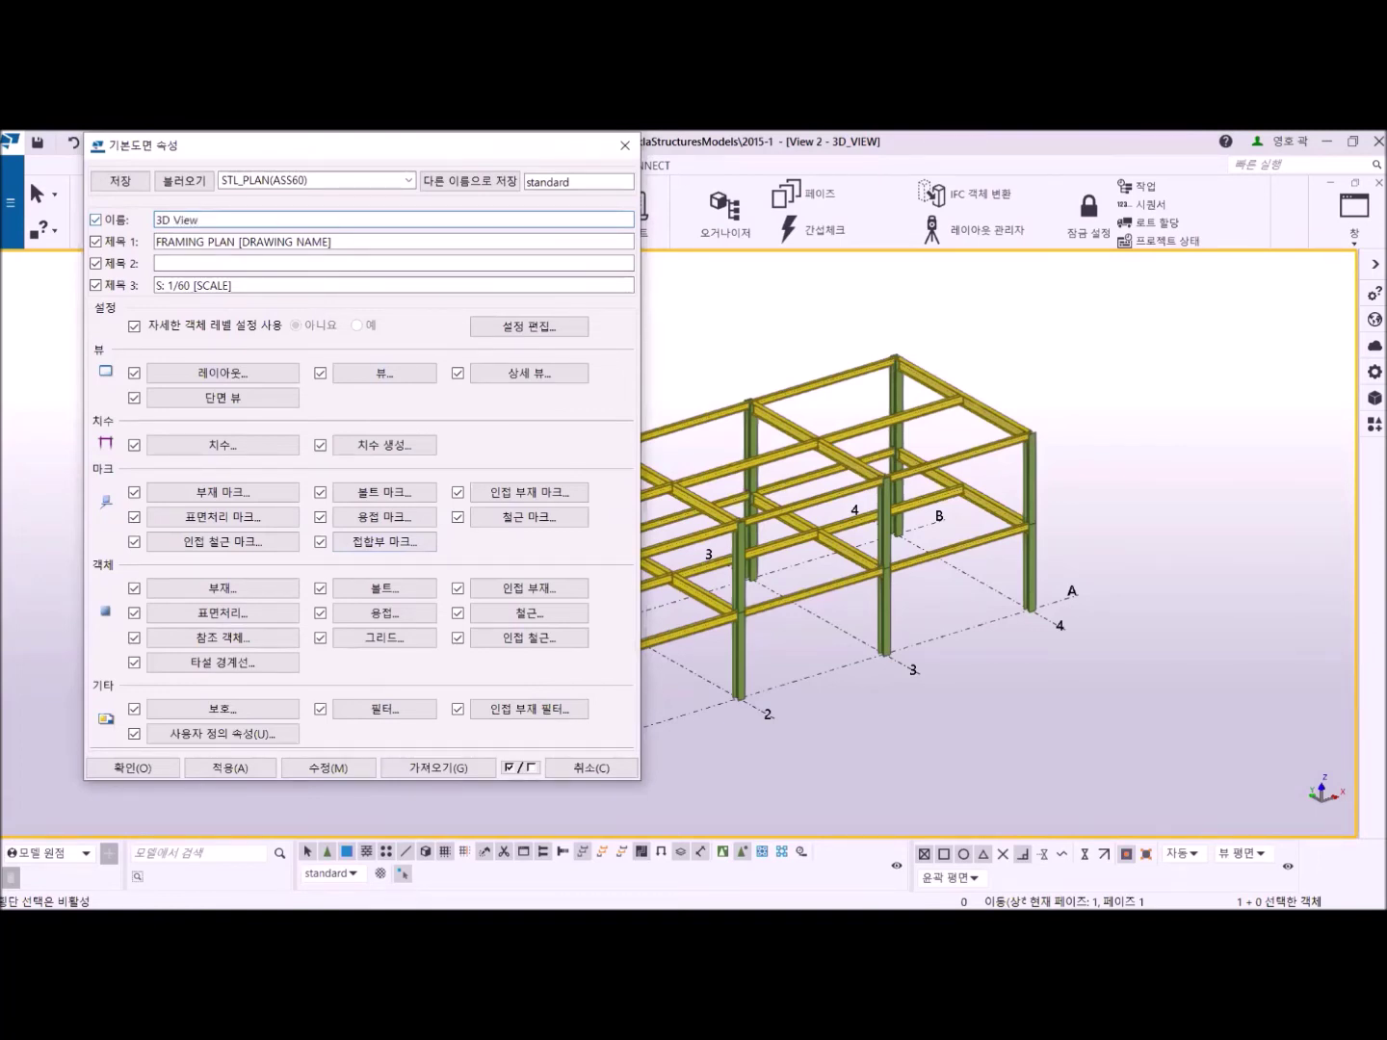
left_click(327, 766)
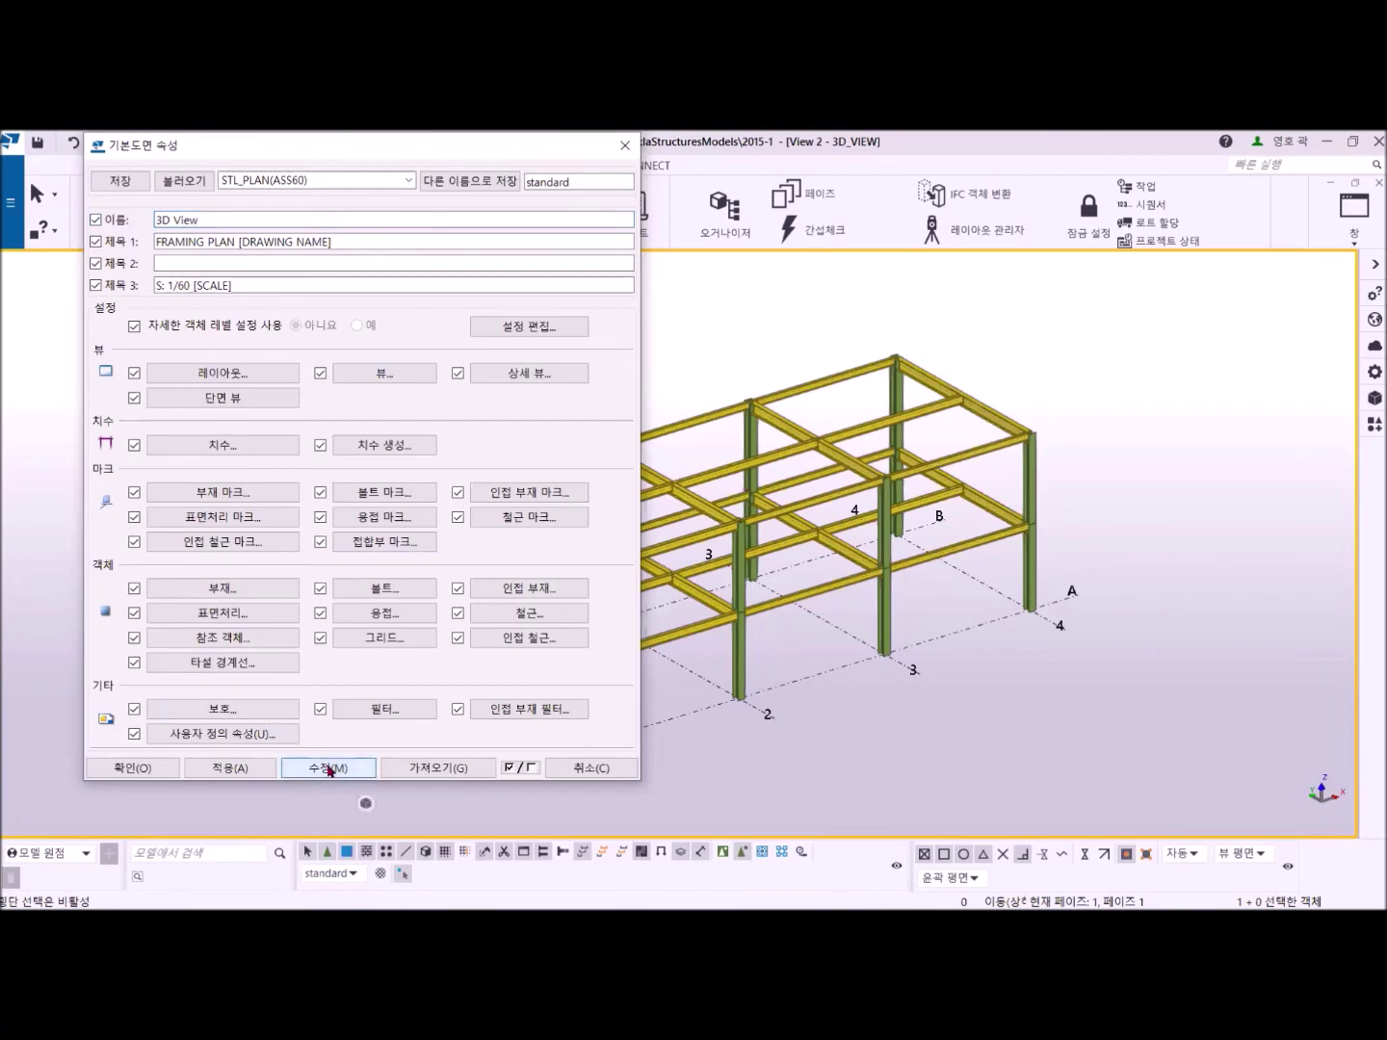
left_click(143, 767)
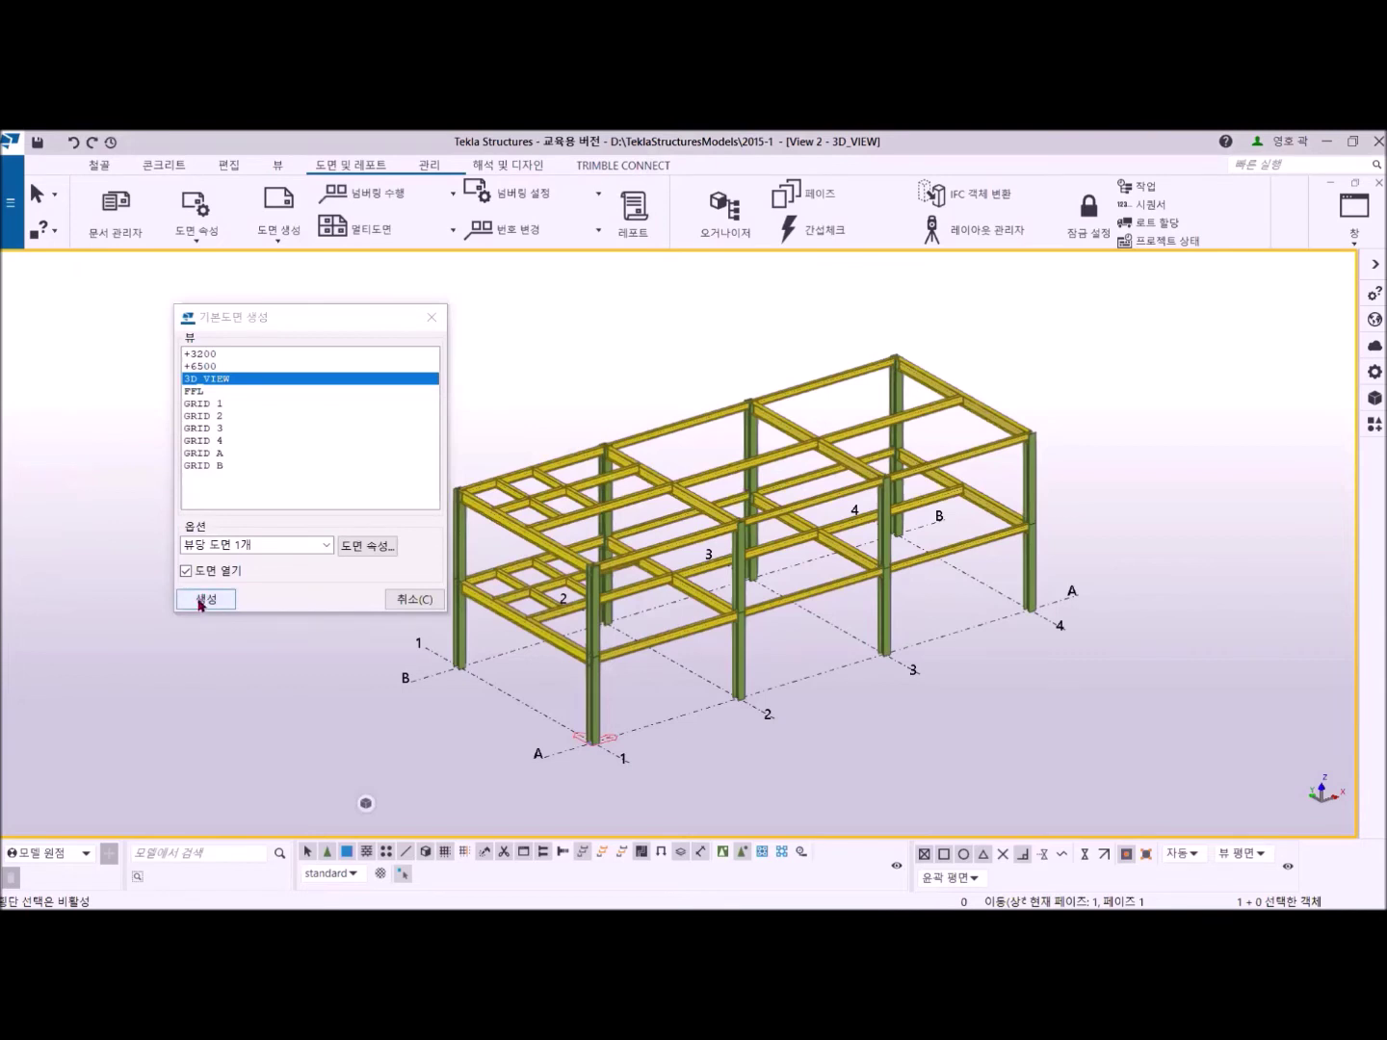
left_click(200, 600)
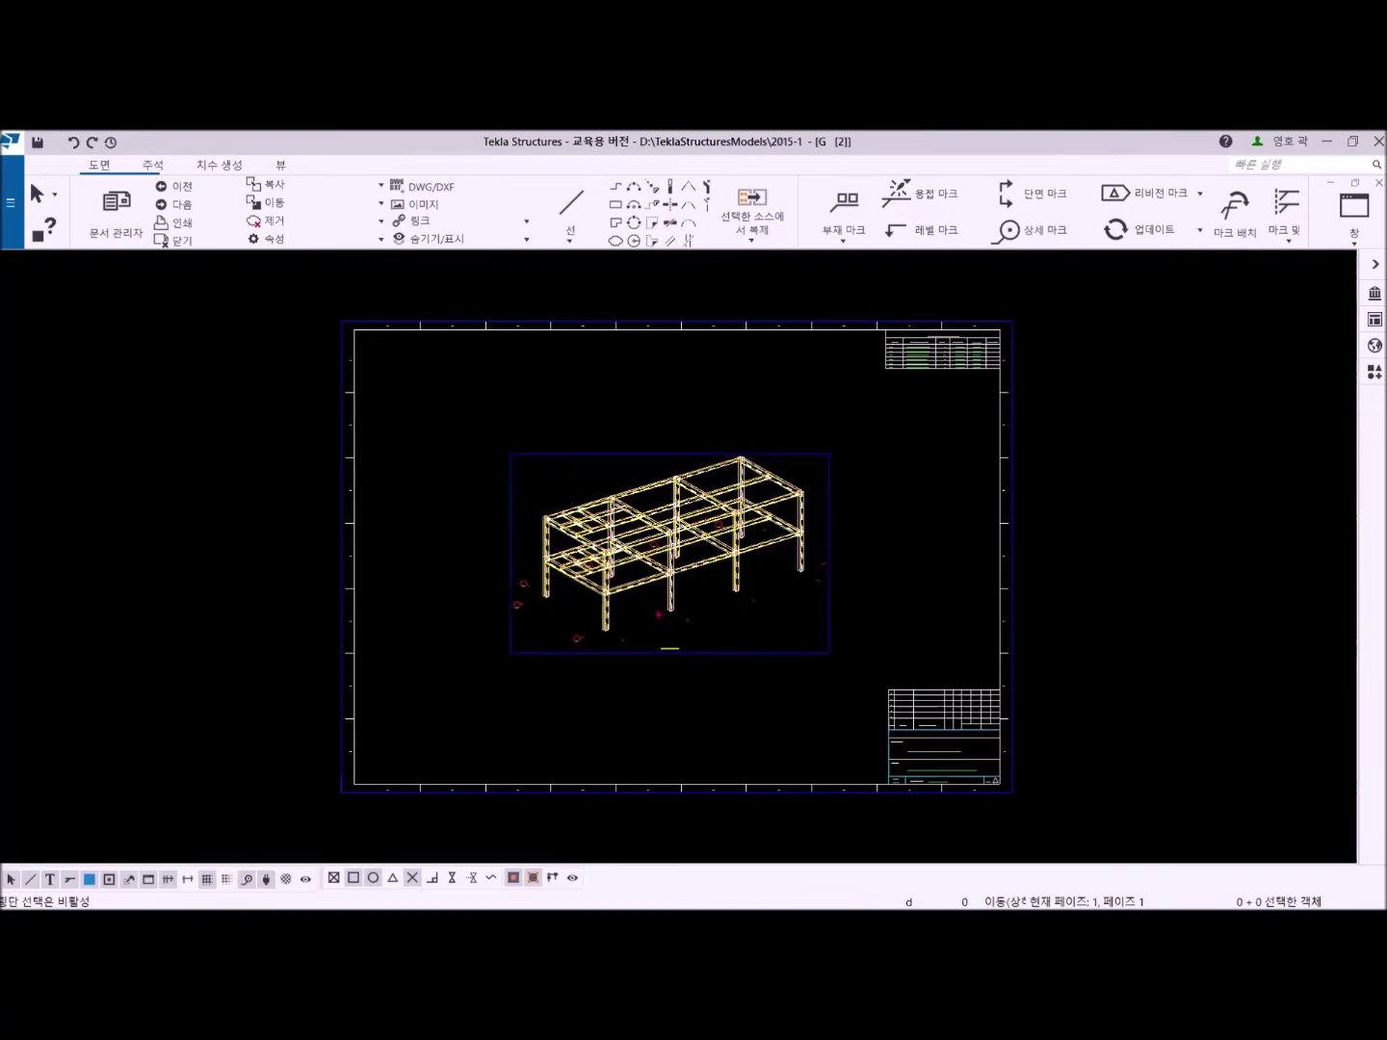
Export the 3D View drawing as a 2013-version DWG to the CAD folder, with the folder opening on completion.
left_click(10, 208)
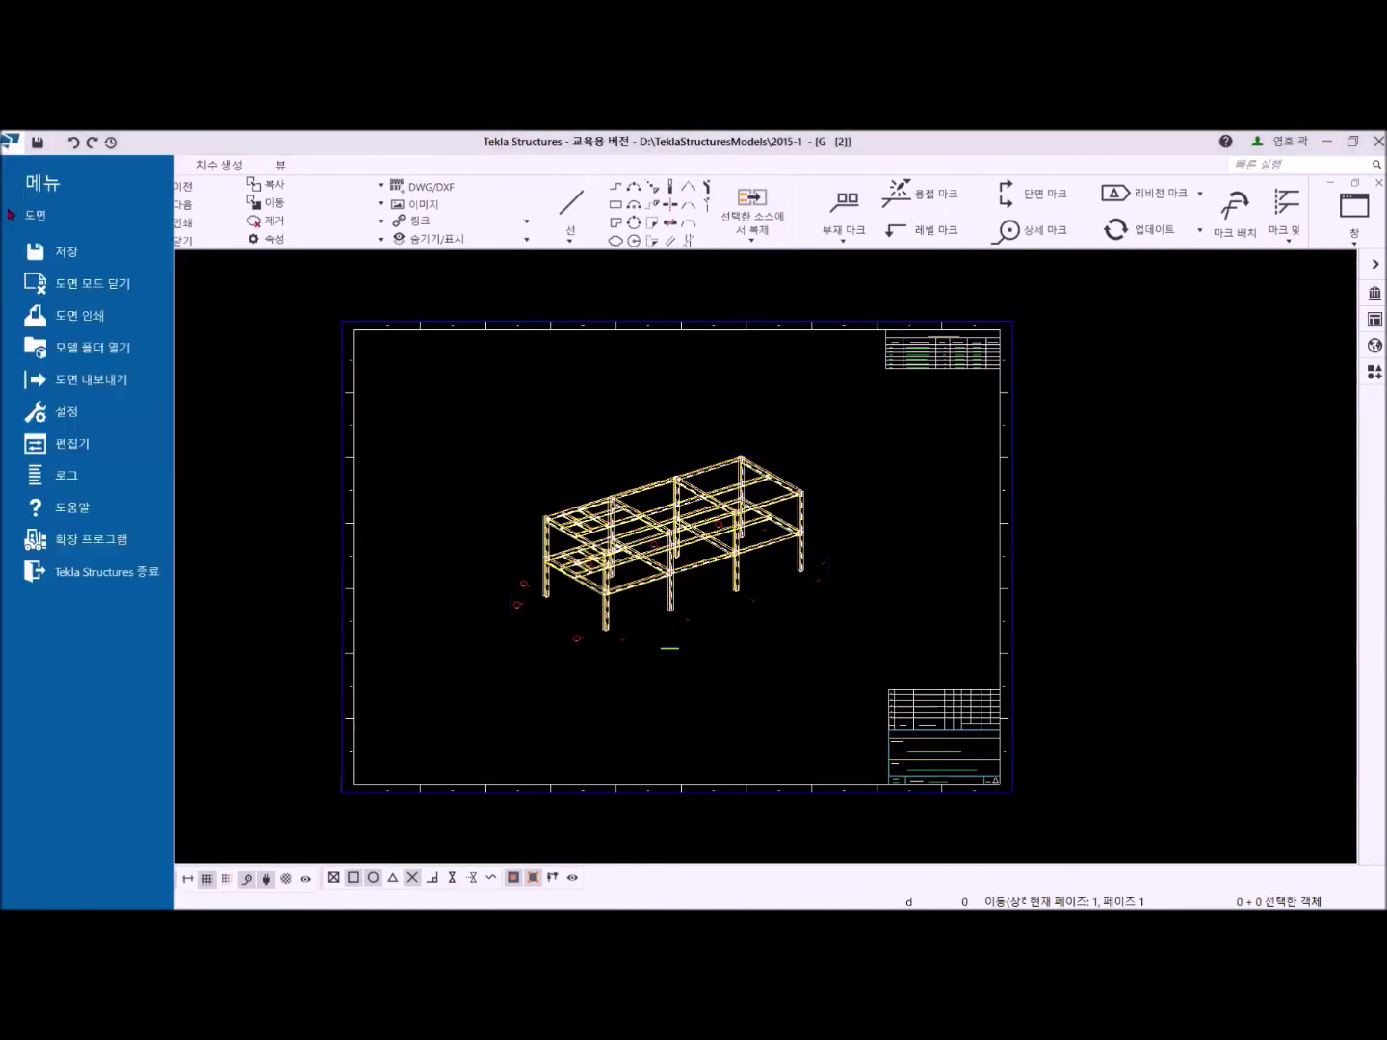
left_click(70, 386)
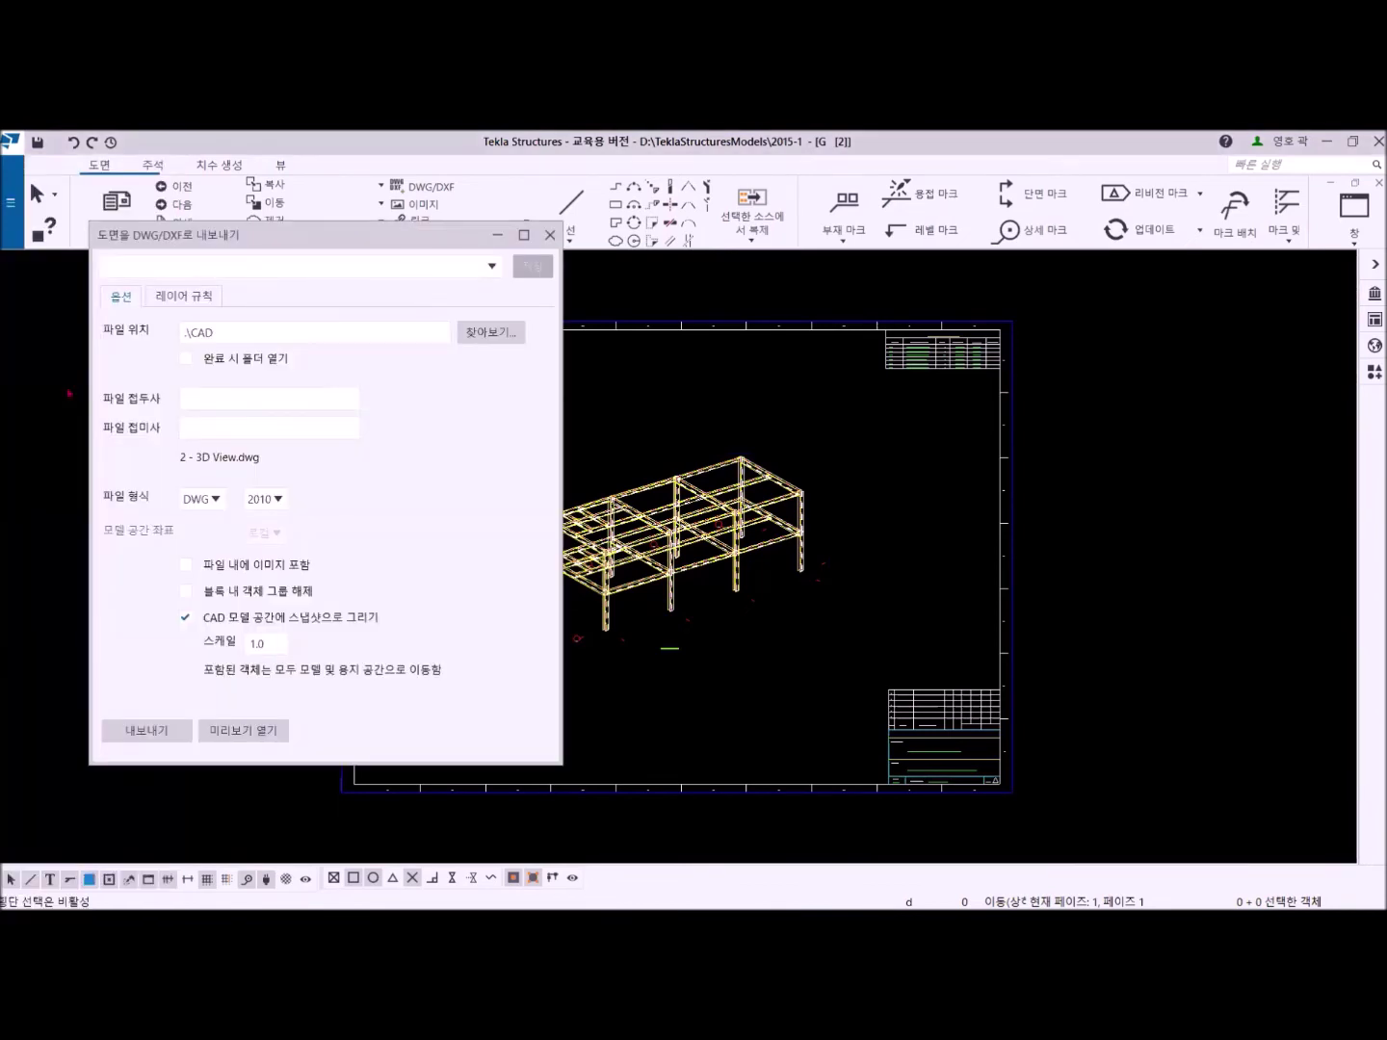
left_click(187, 360)
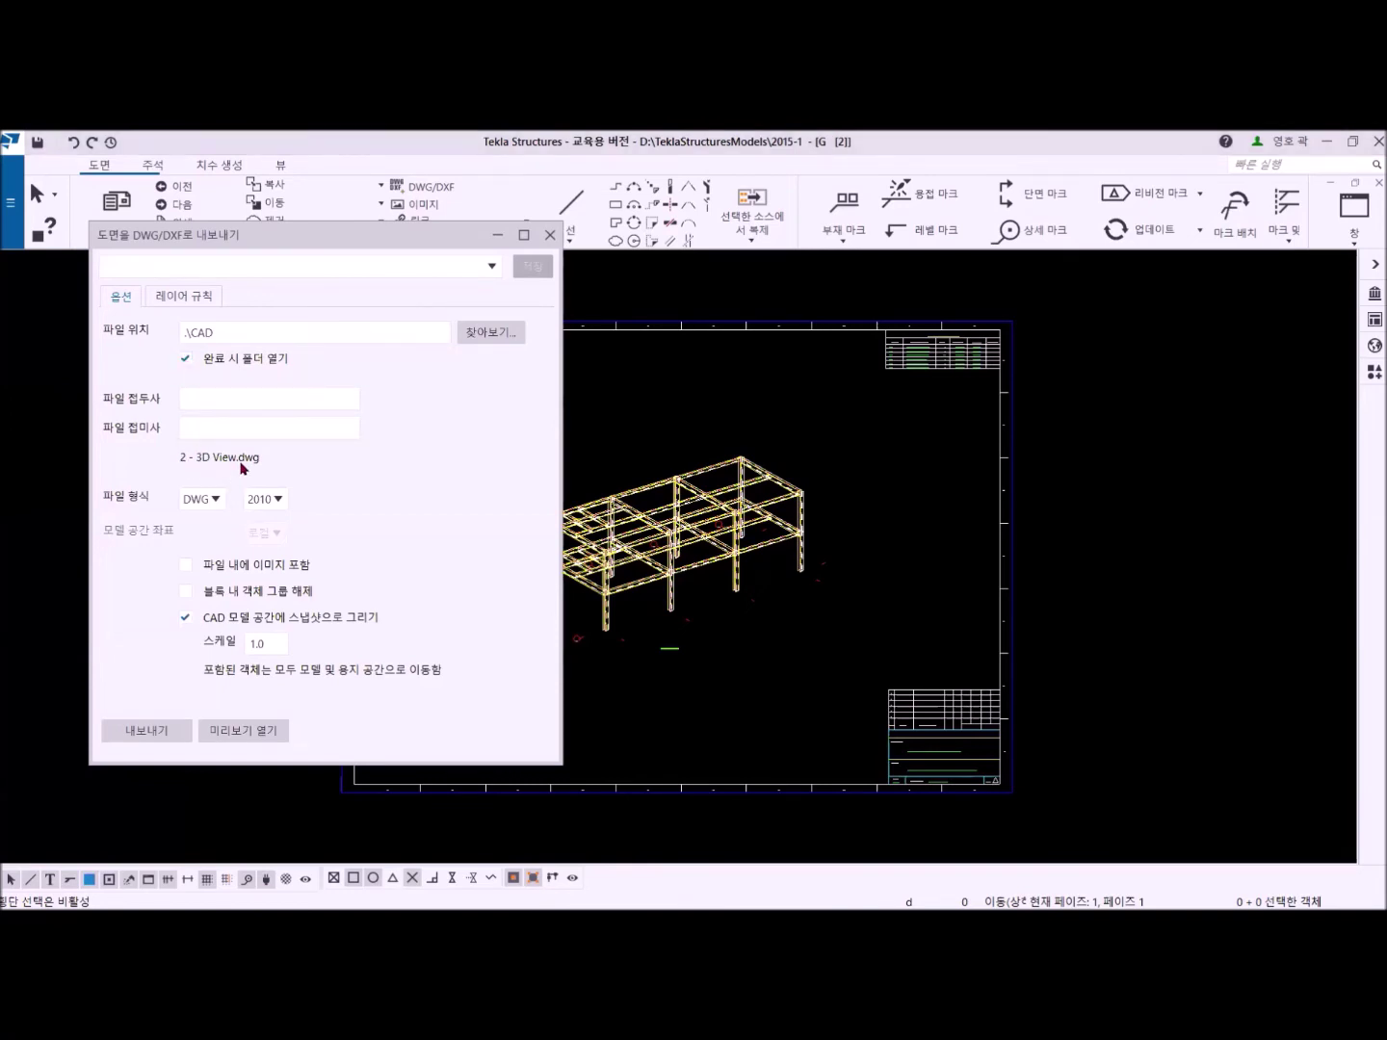
left_click(280, 500)
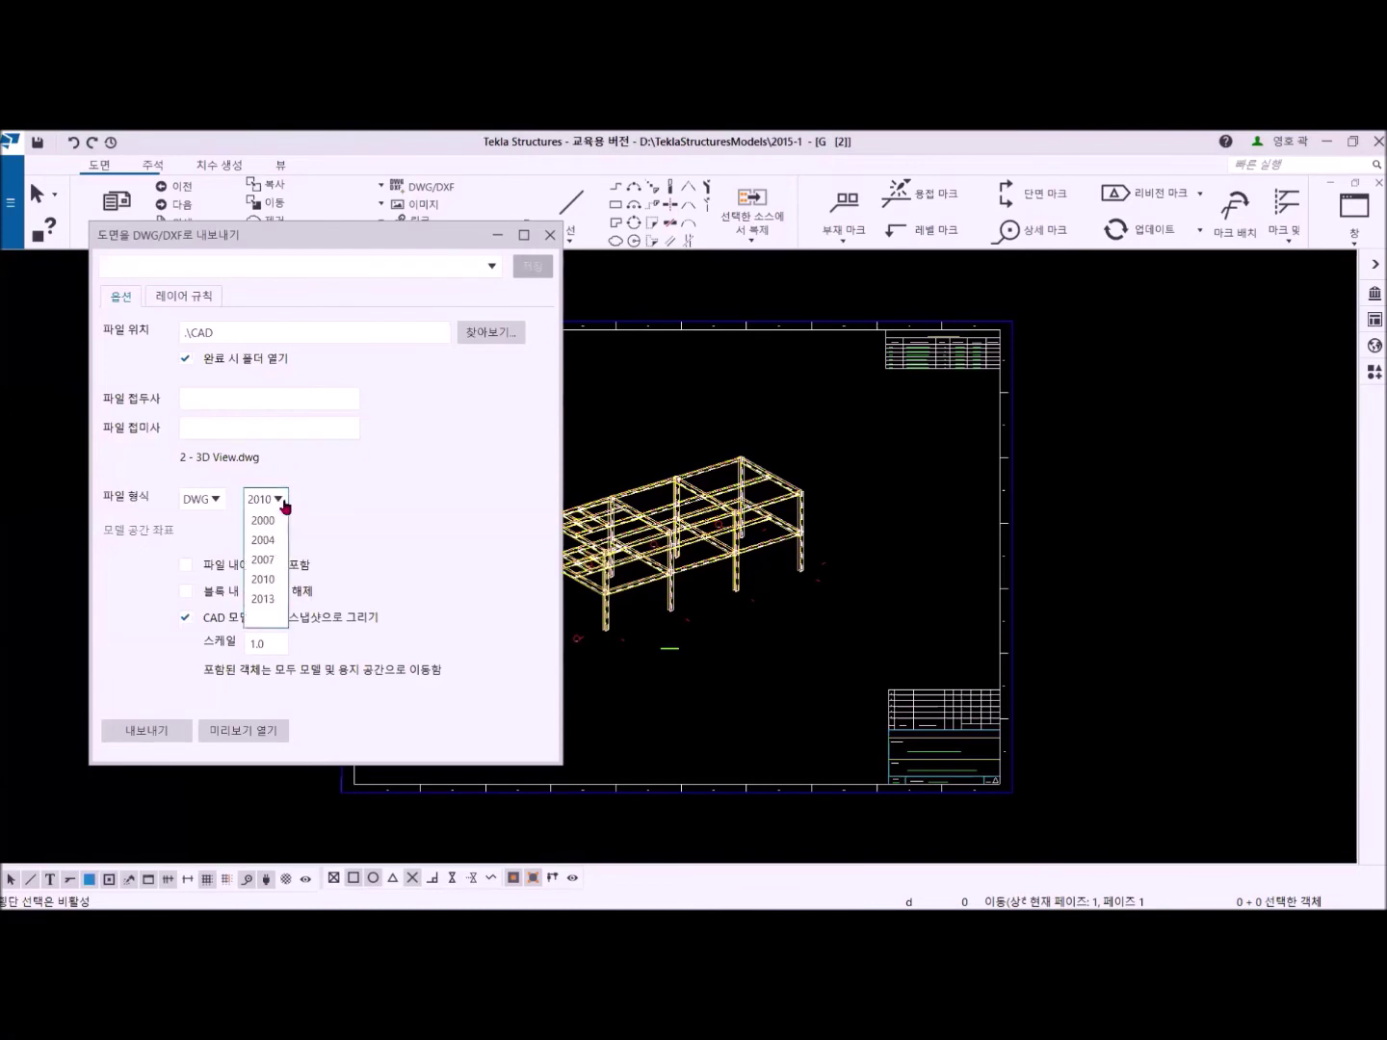
left_click(271, 599)
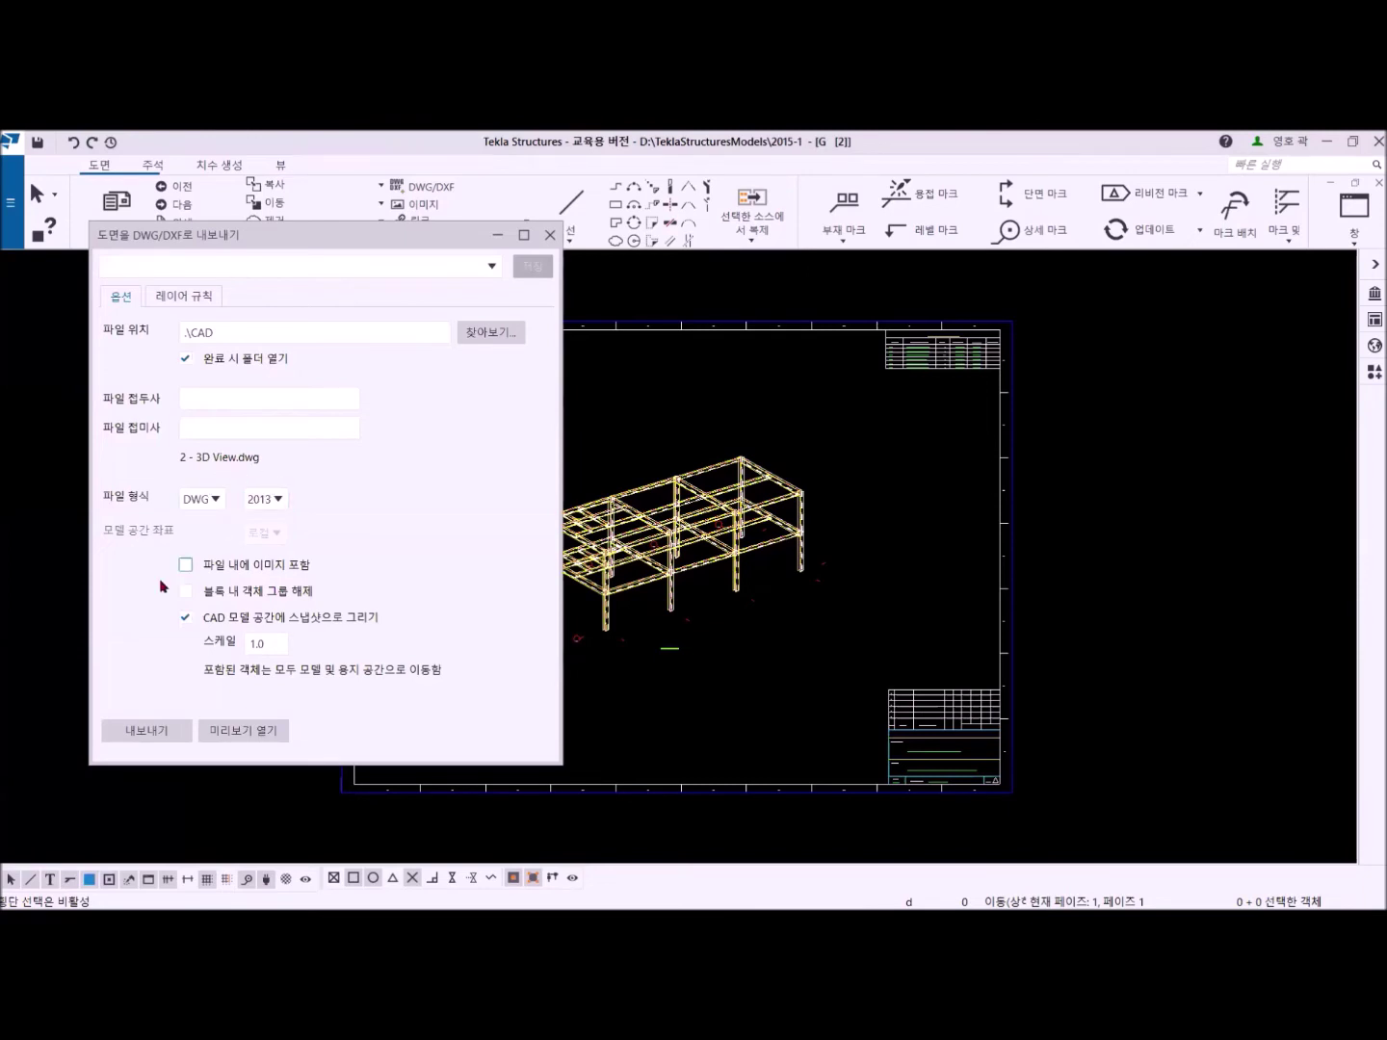
left_click(144, 740)
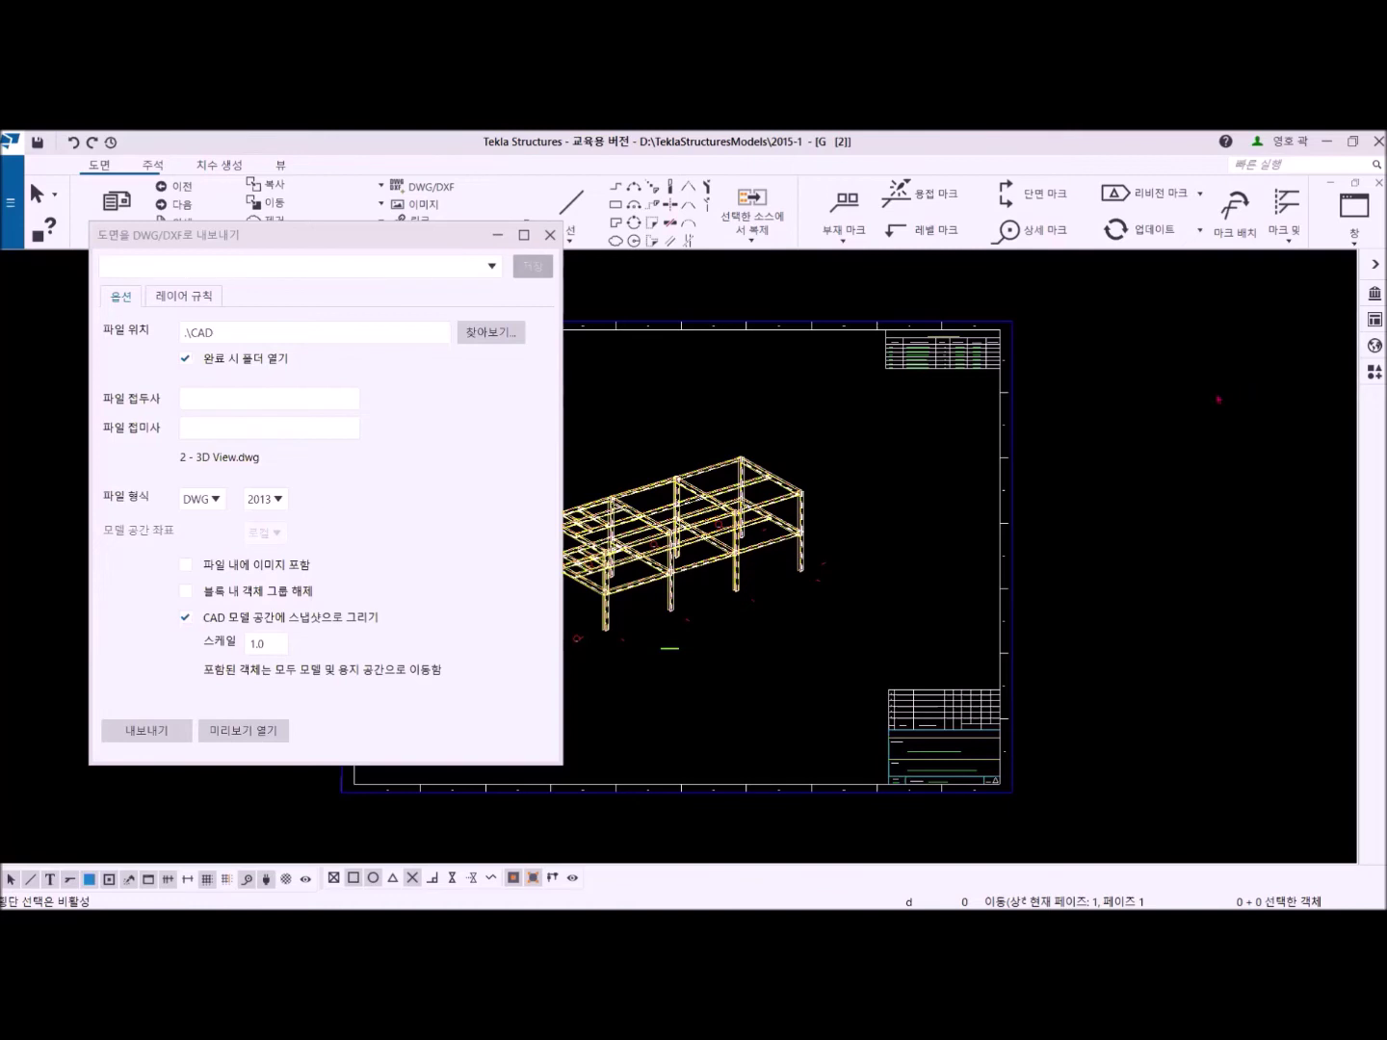
left_click(550, 235)
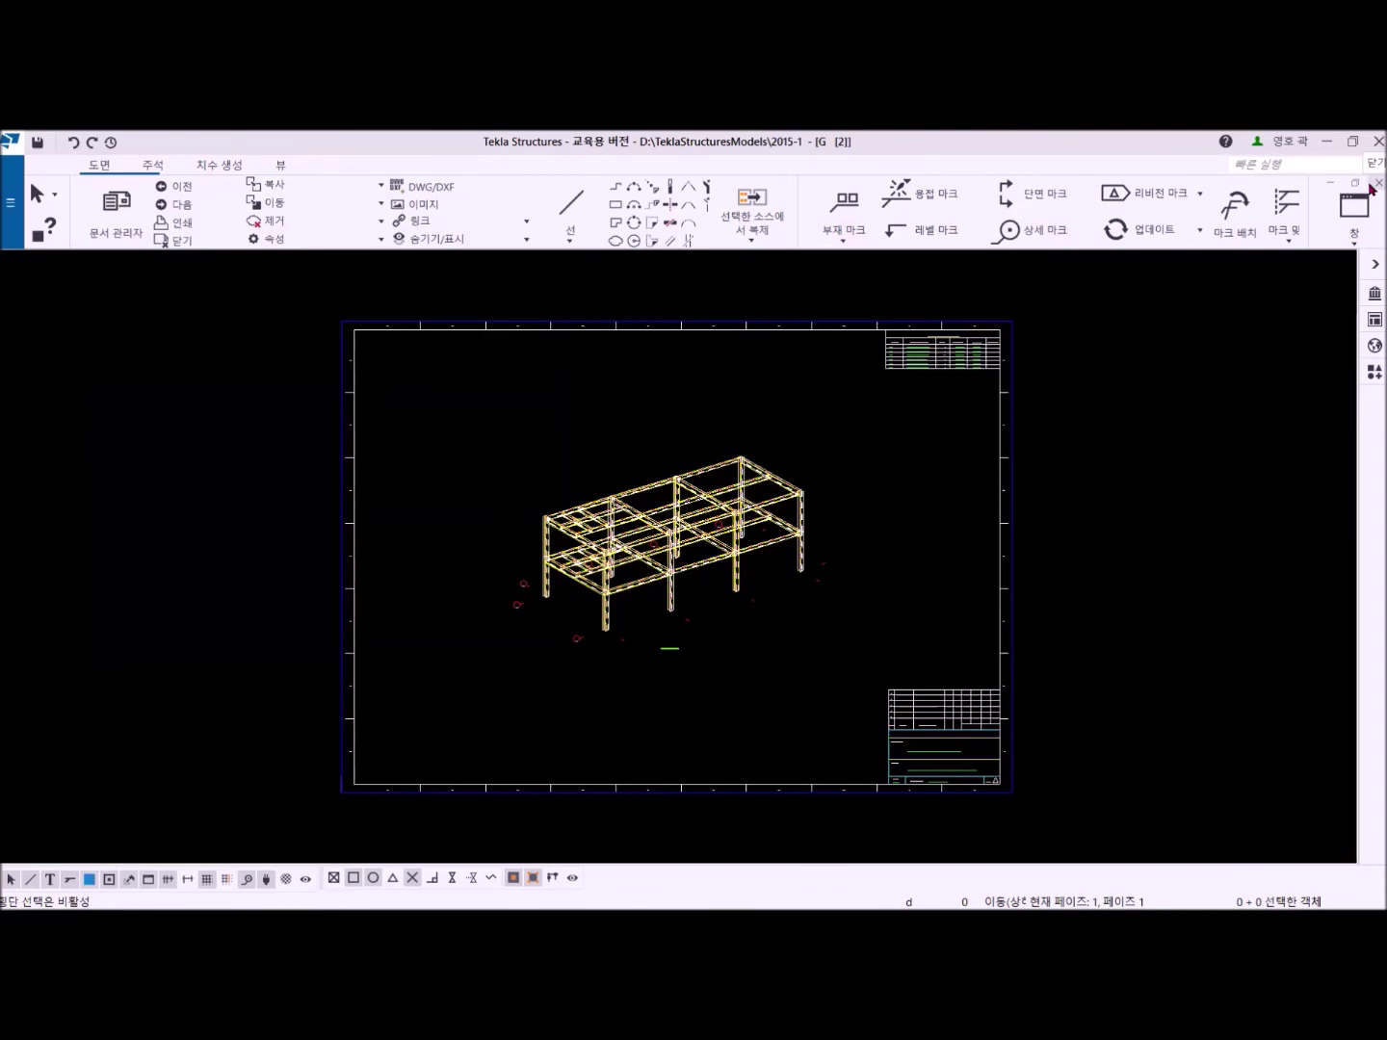
Close the 3D View drawing and open the properties of the lower steel column at grid A-4 in the model.
left_click(1371, 189)
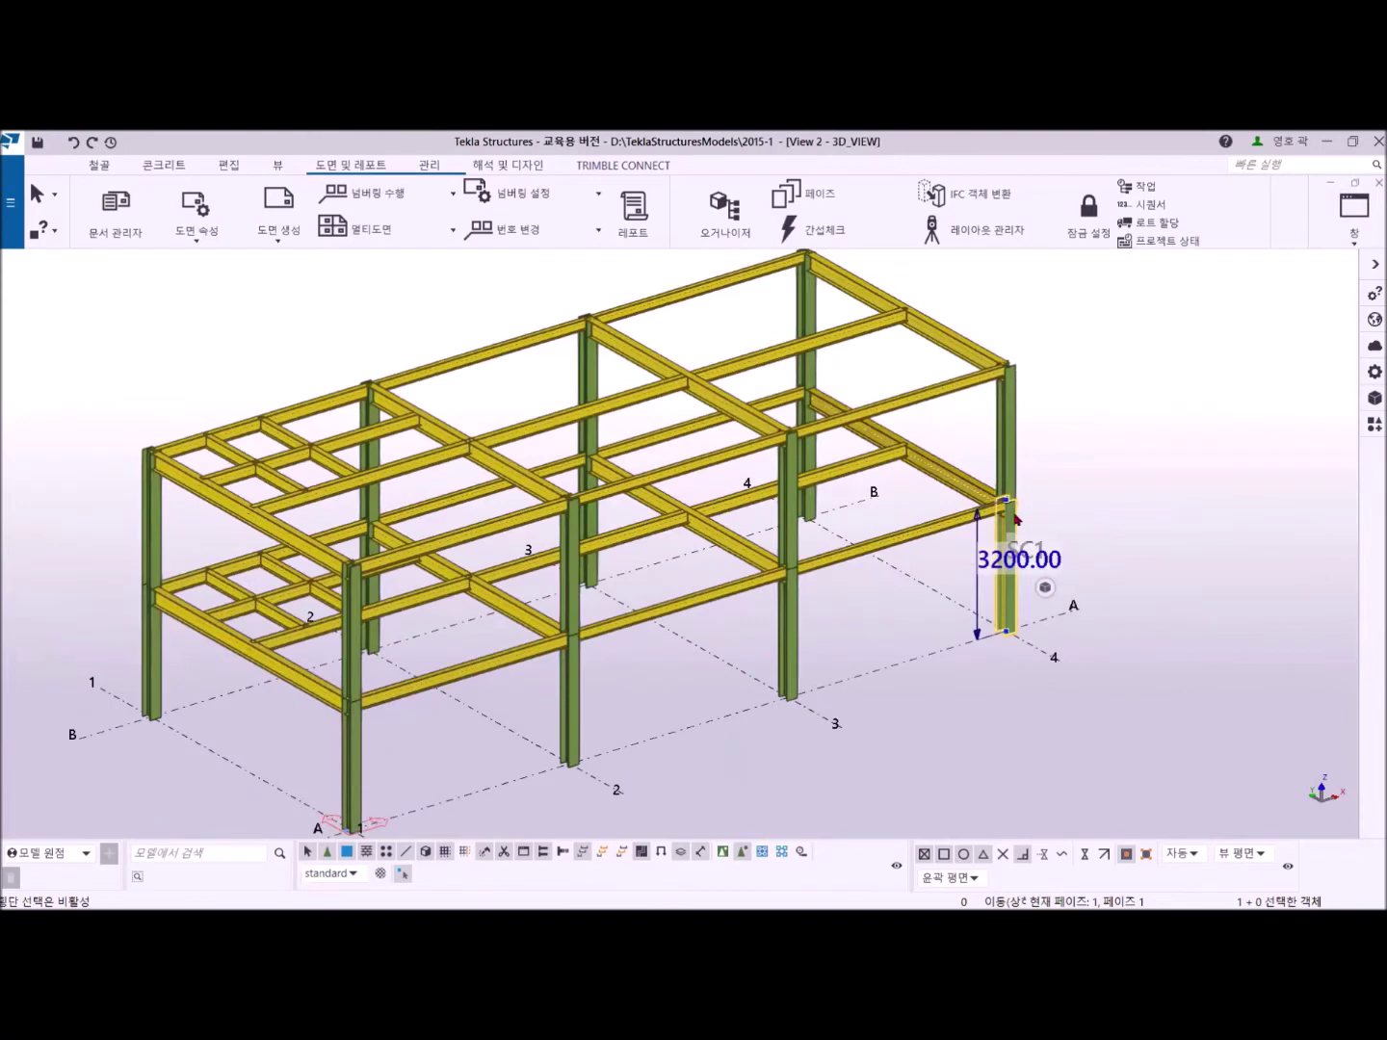
double_click(1010, 521)
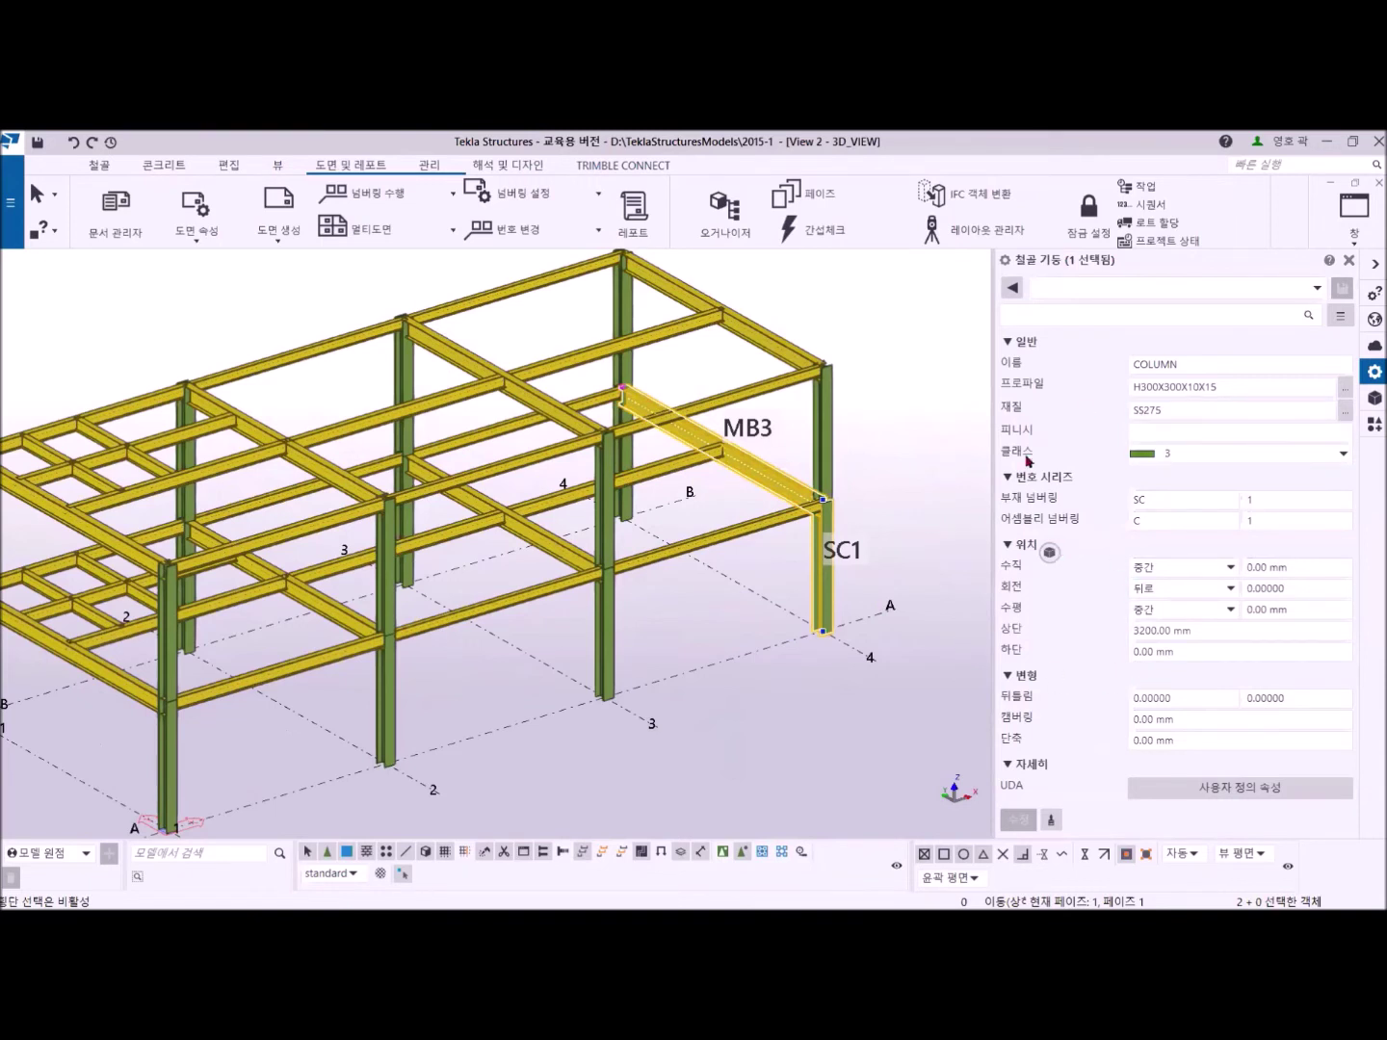
left_click(1179, 628)
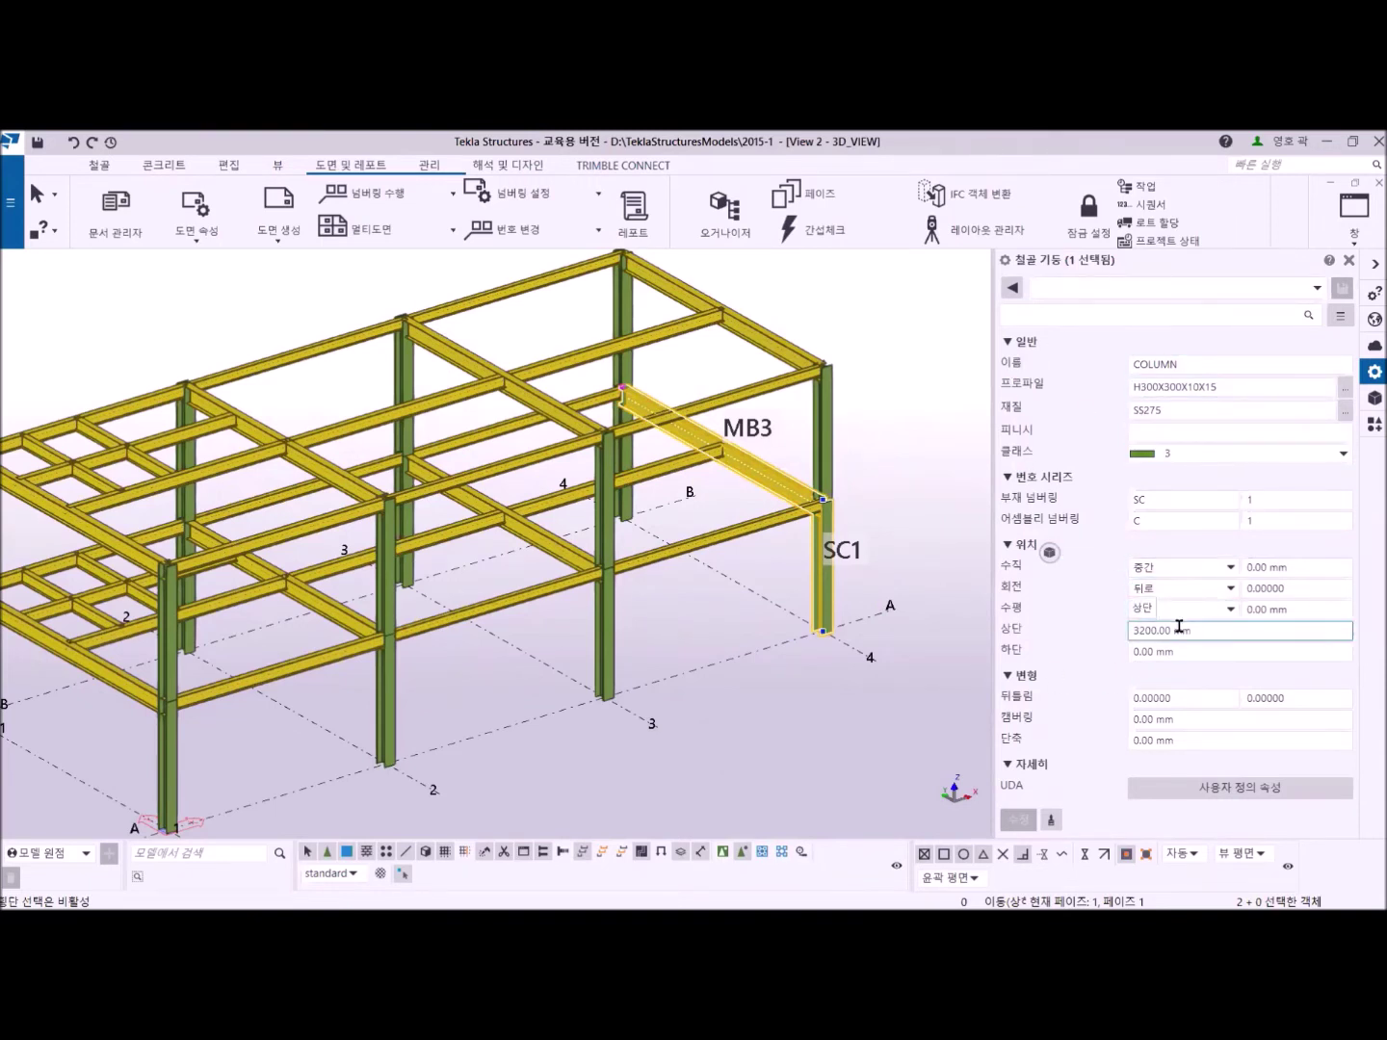
Enter COL as the column's name, toggle the changed-property selection off and on, and leave the column without applying the change.
left_click(1230, 363)
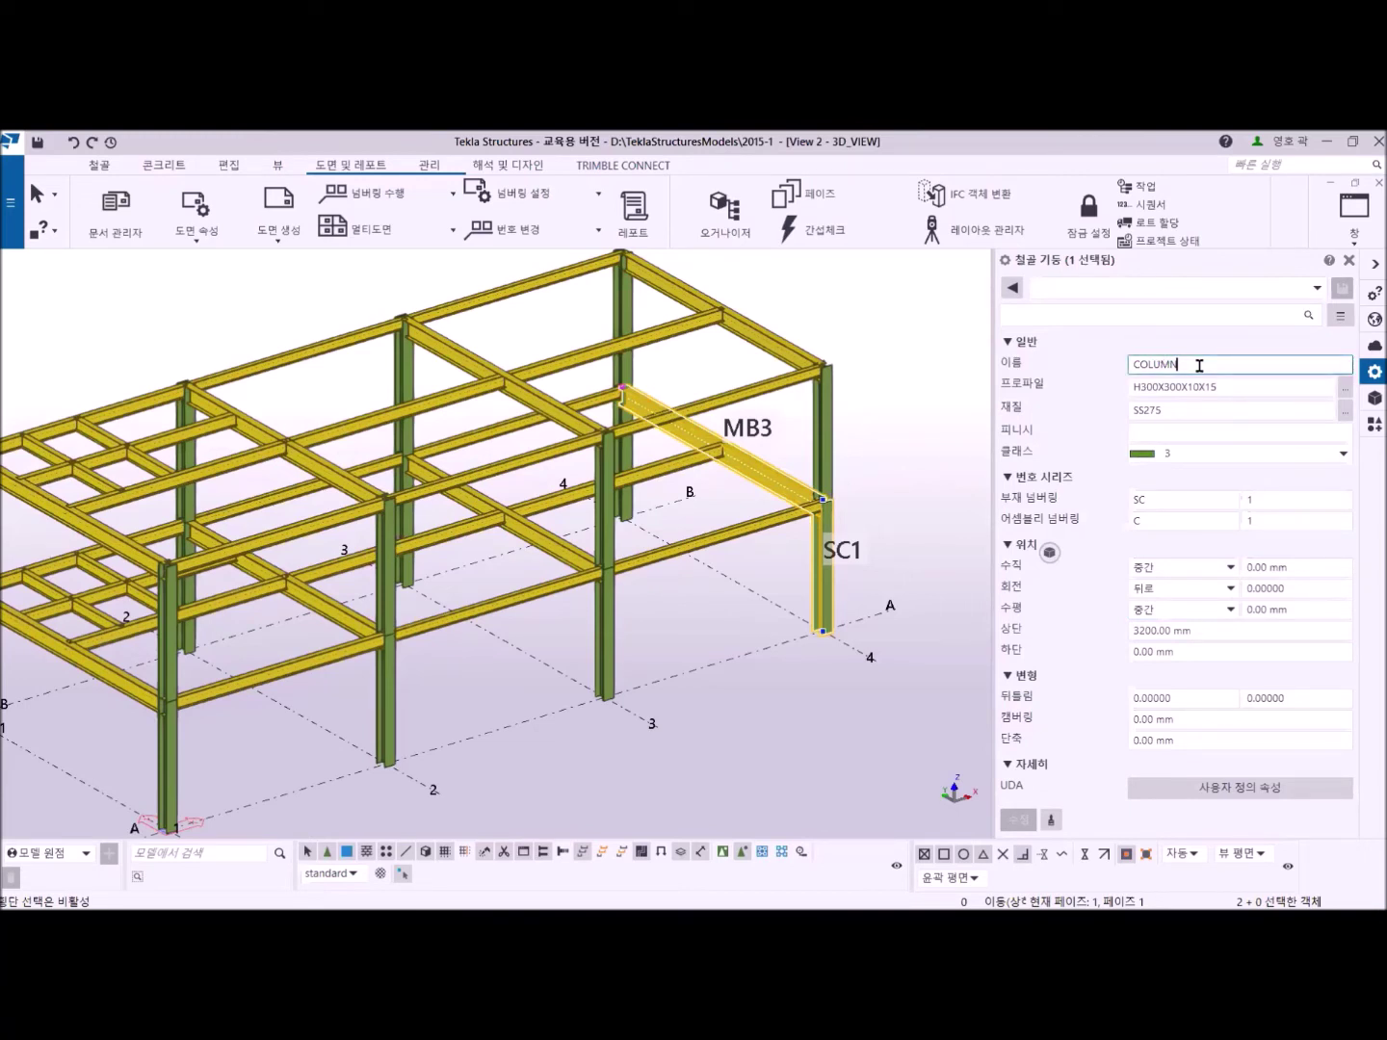
key("BackSpace")
key("BackSpace")
key("BackSpace")
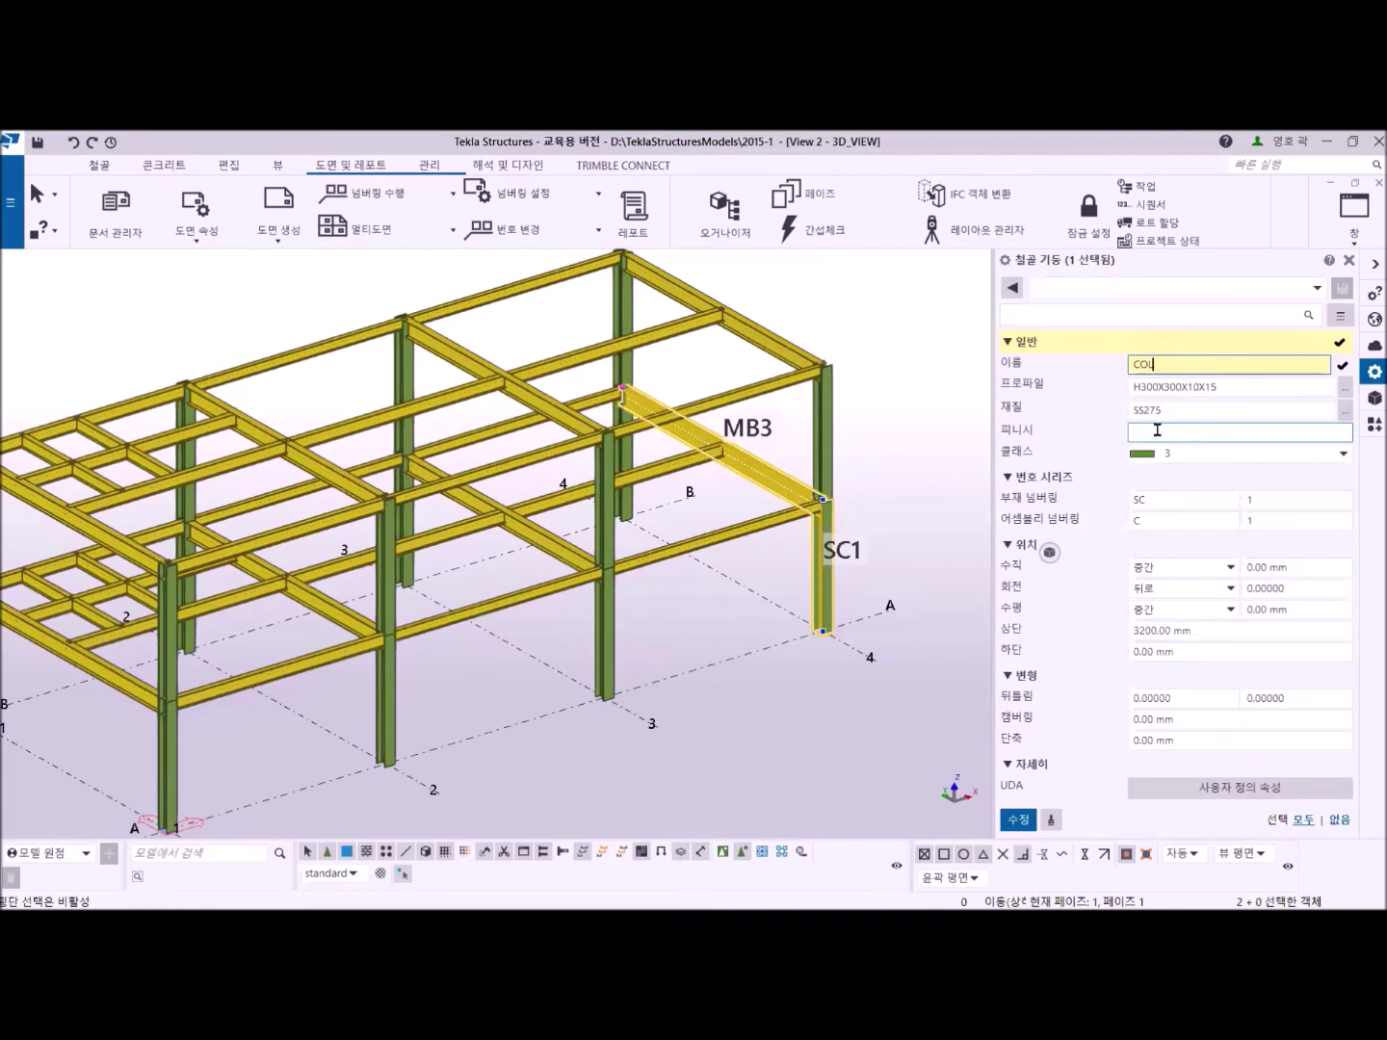
left_click(1304, 820)
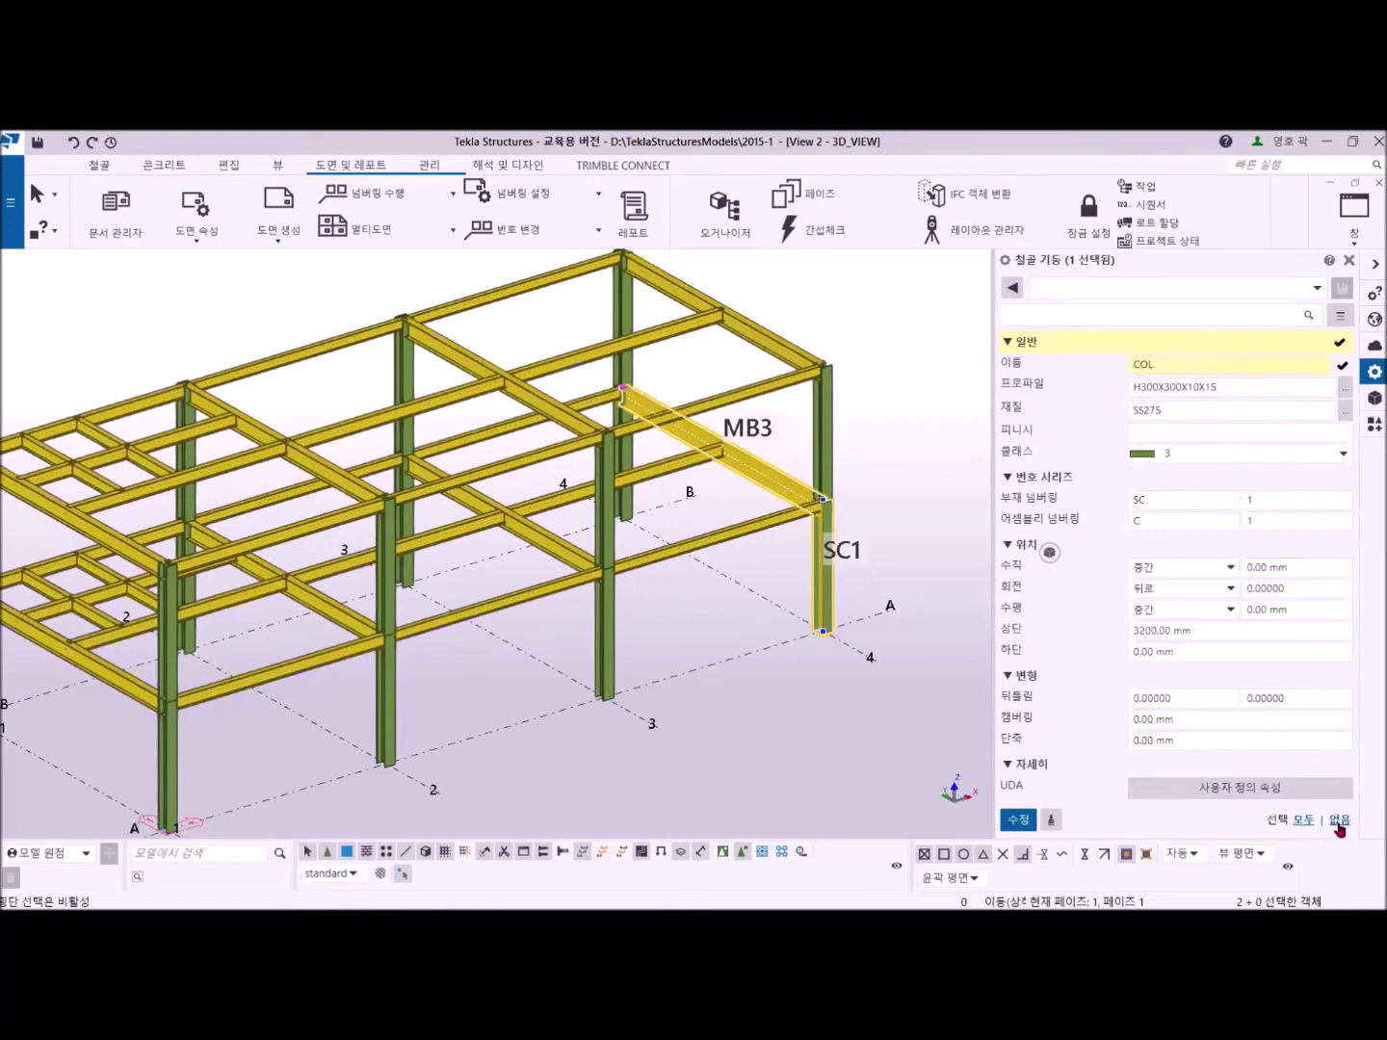
left_click(1340, 819)
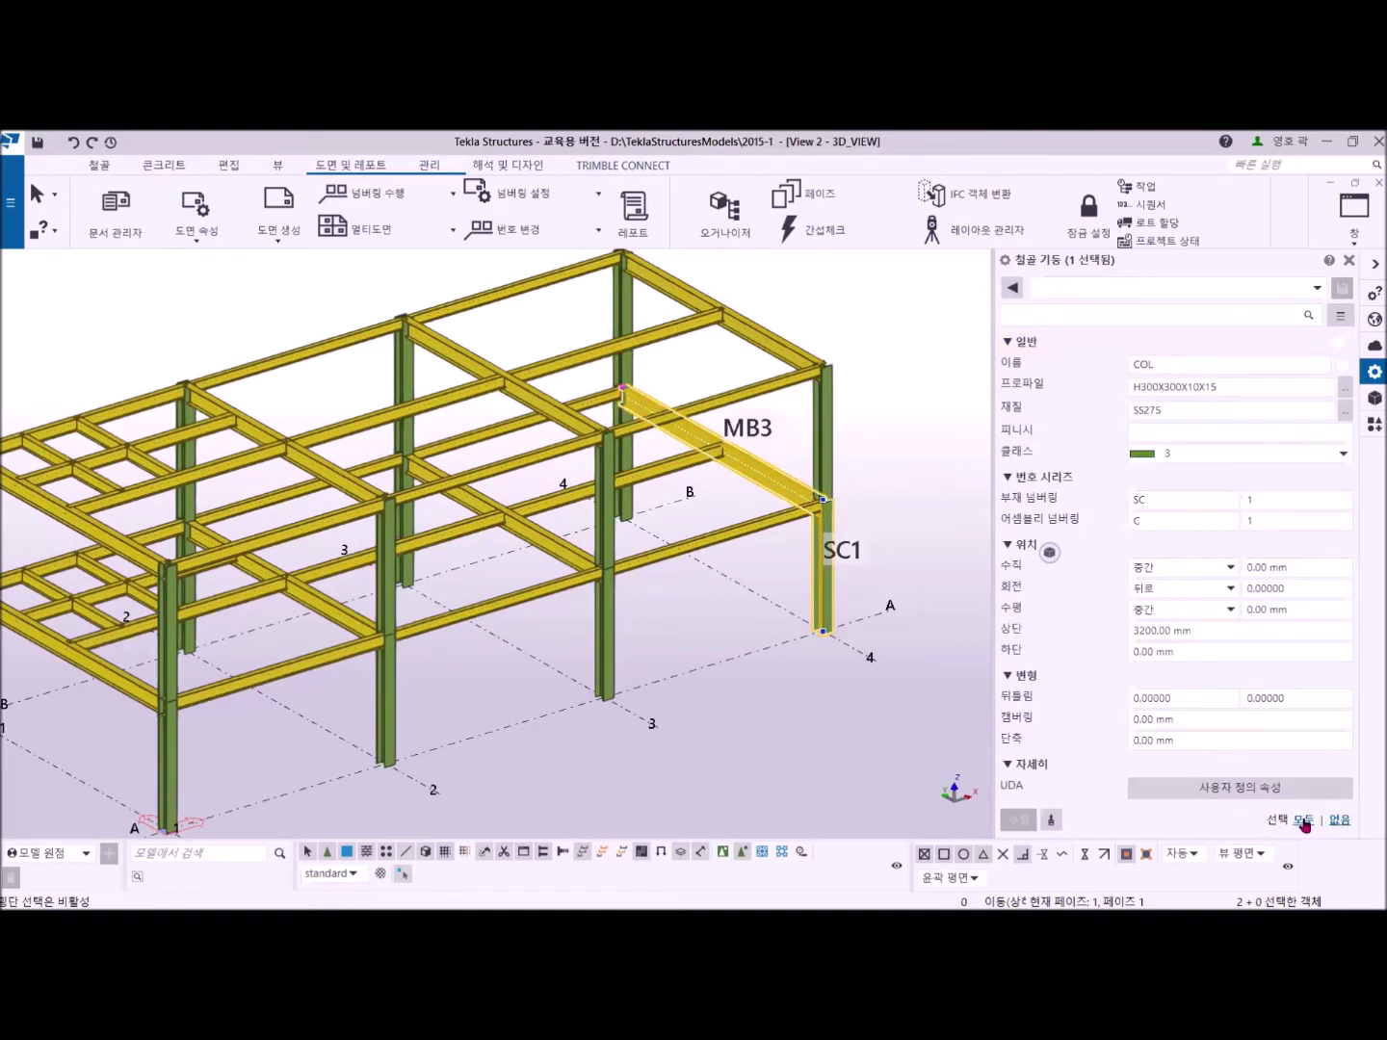
left_click(1301, 820)
left_click(1165, 363)
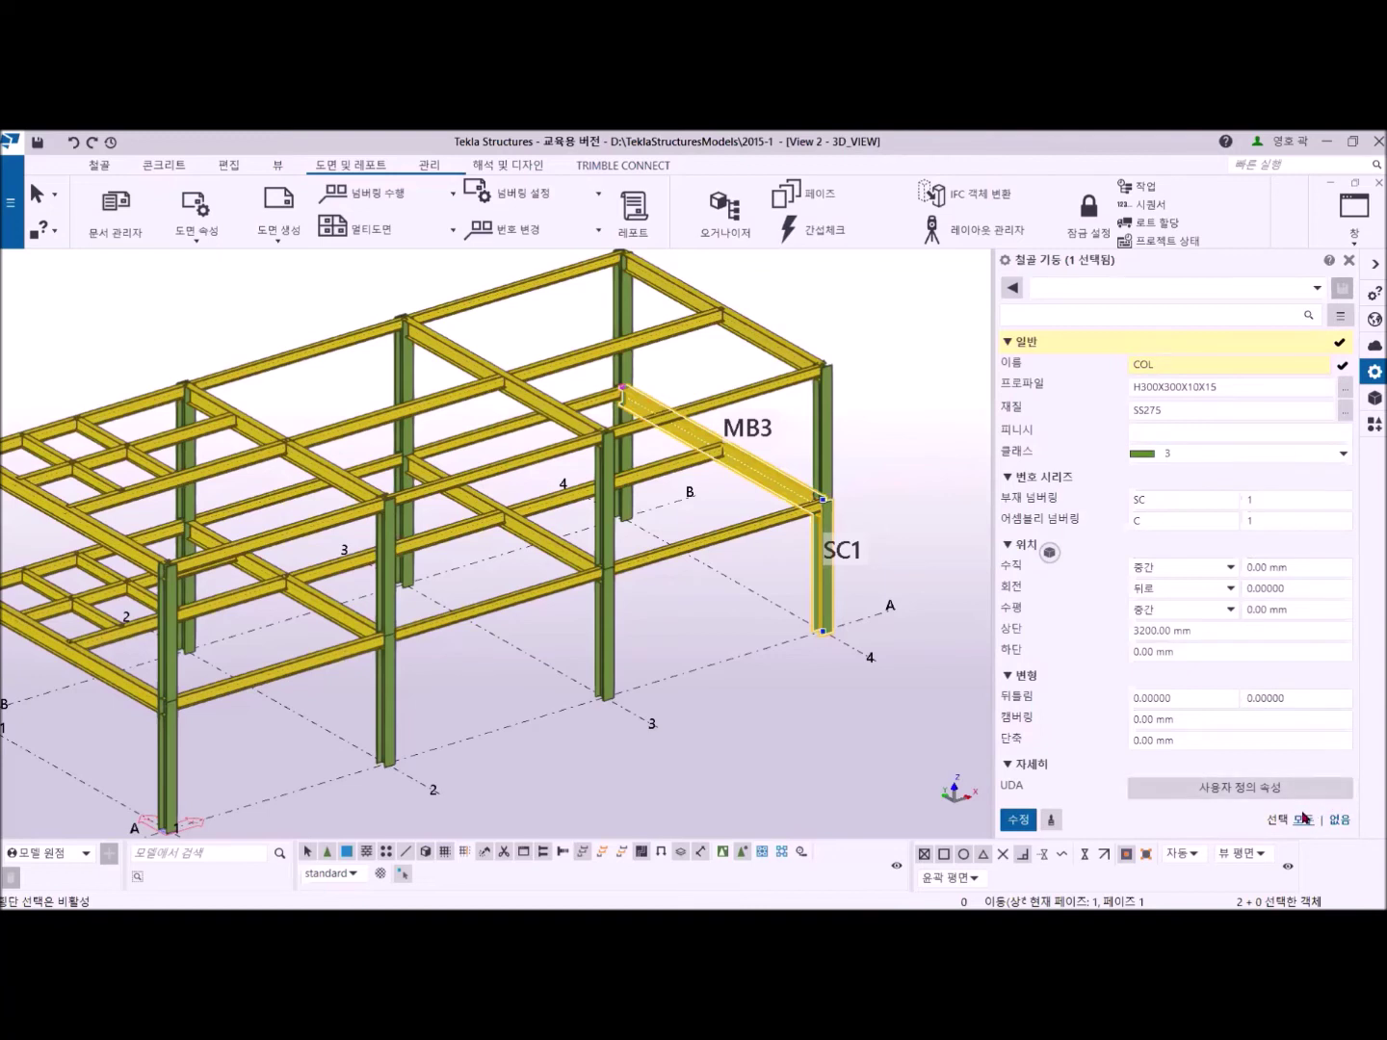
left_click(1337, 819)
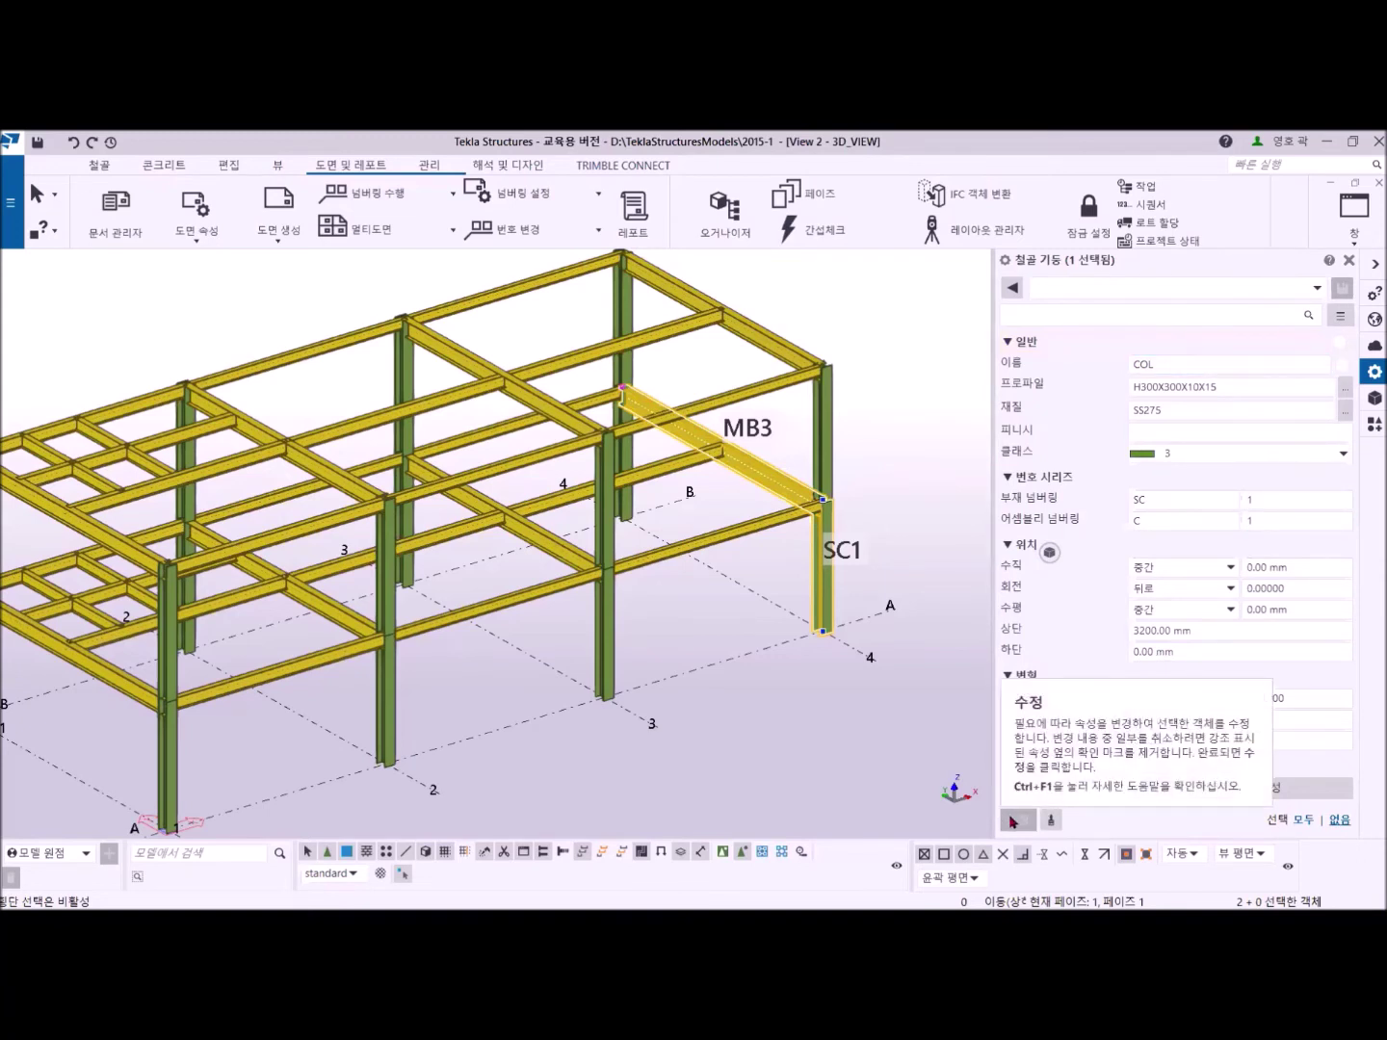
left_click(1300, 819)
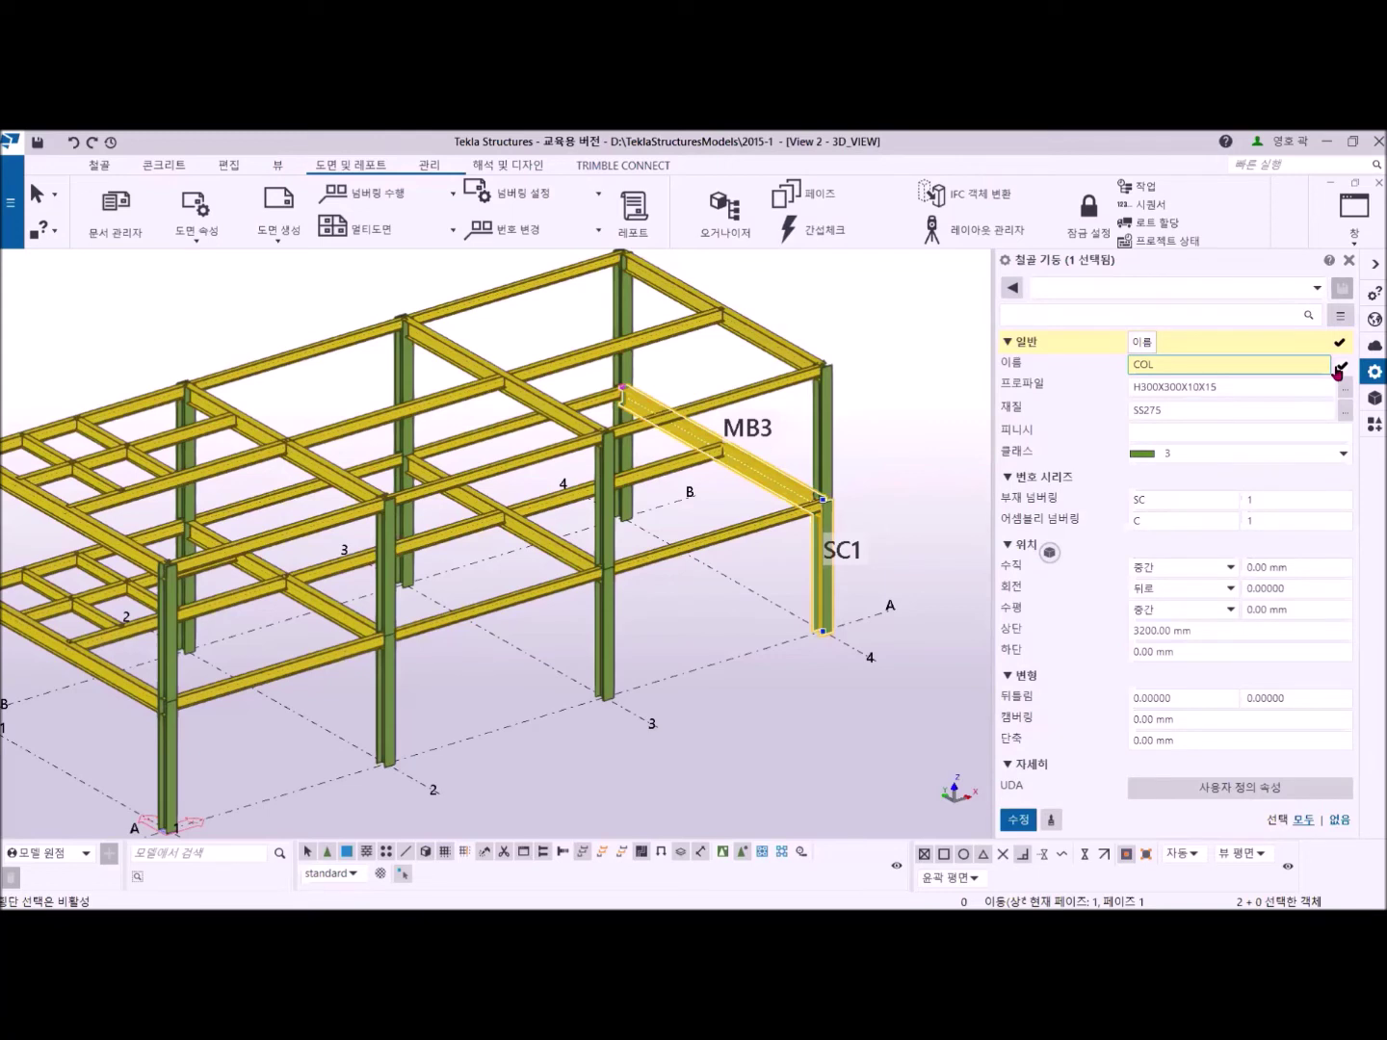
left_click(950, 450)
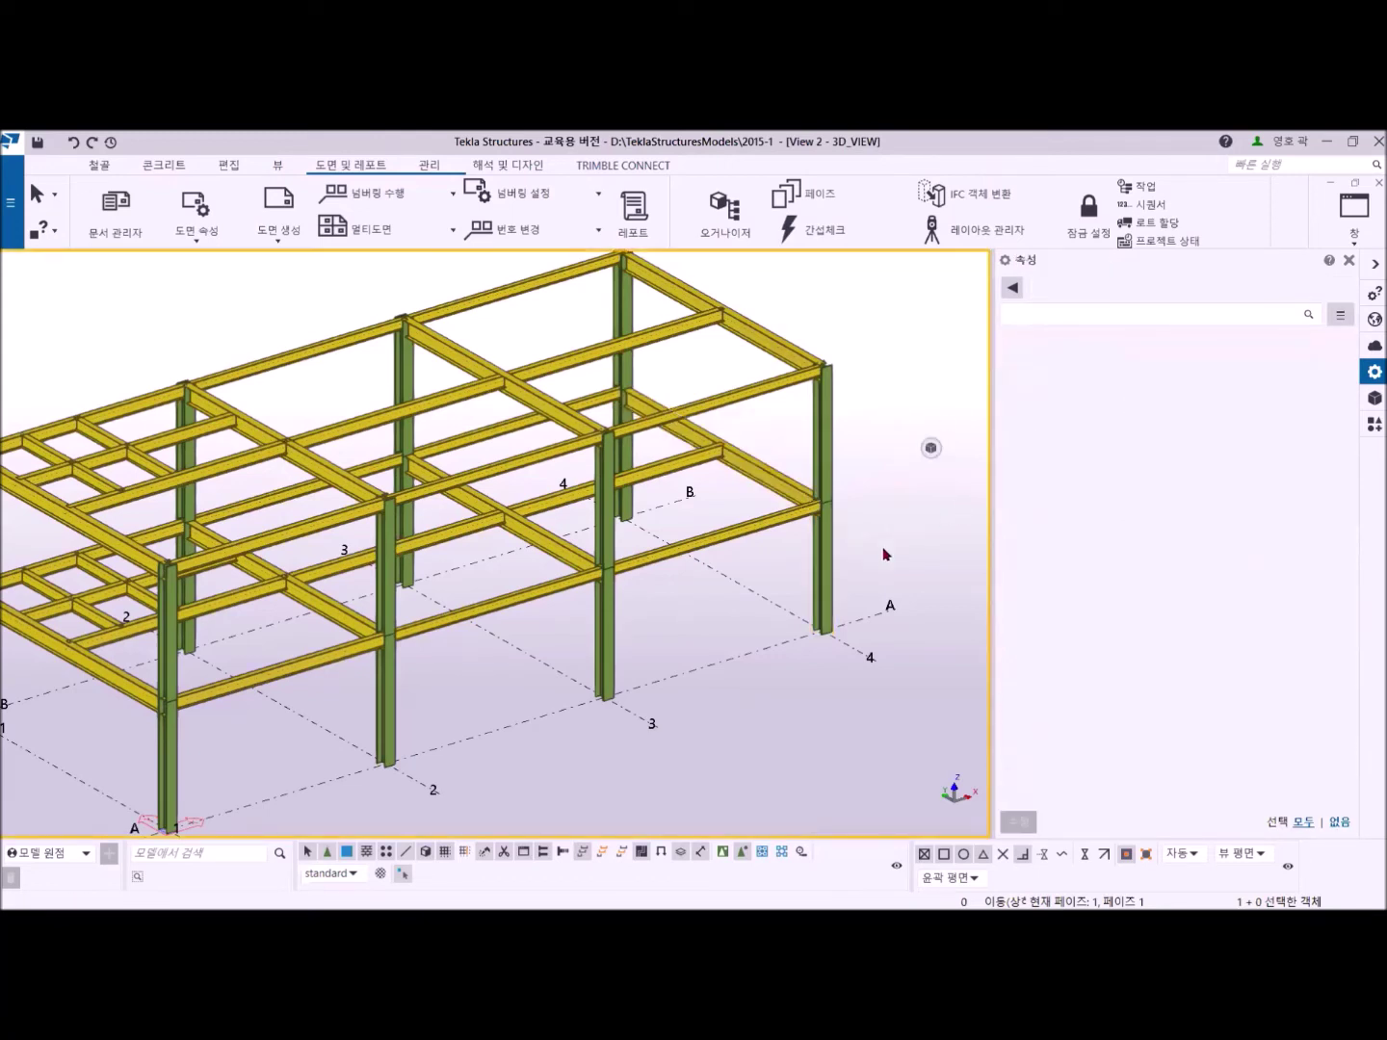
Reselect the lower column at grid A-4 and save its properties as a preset named H300X300X10X15.
left_click(830, 545)
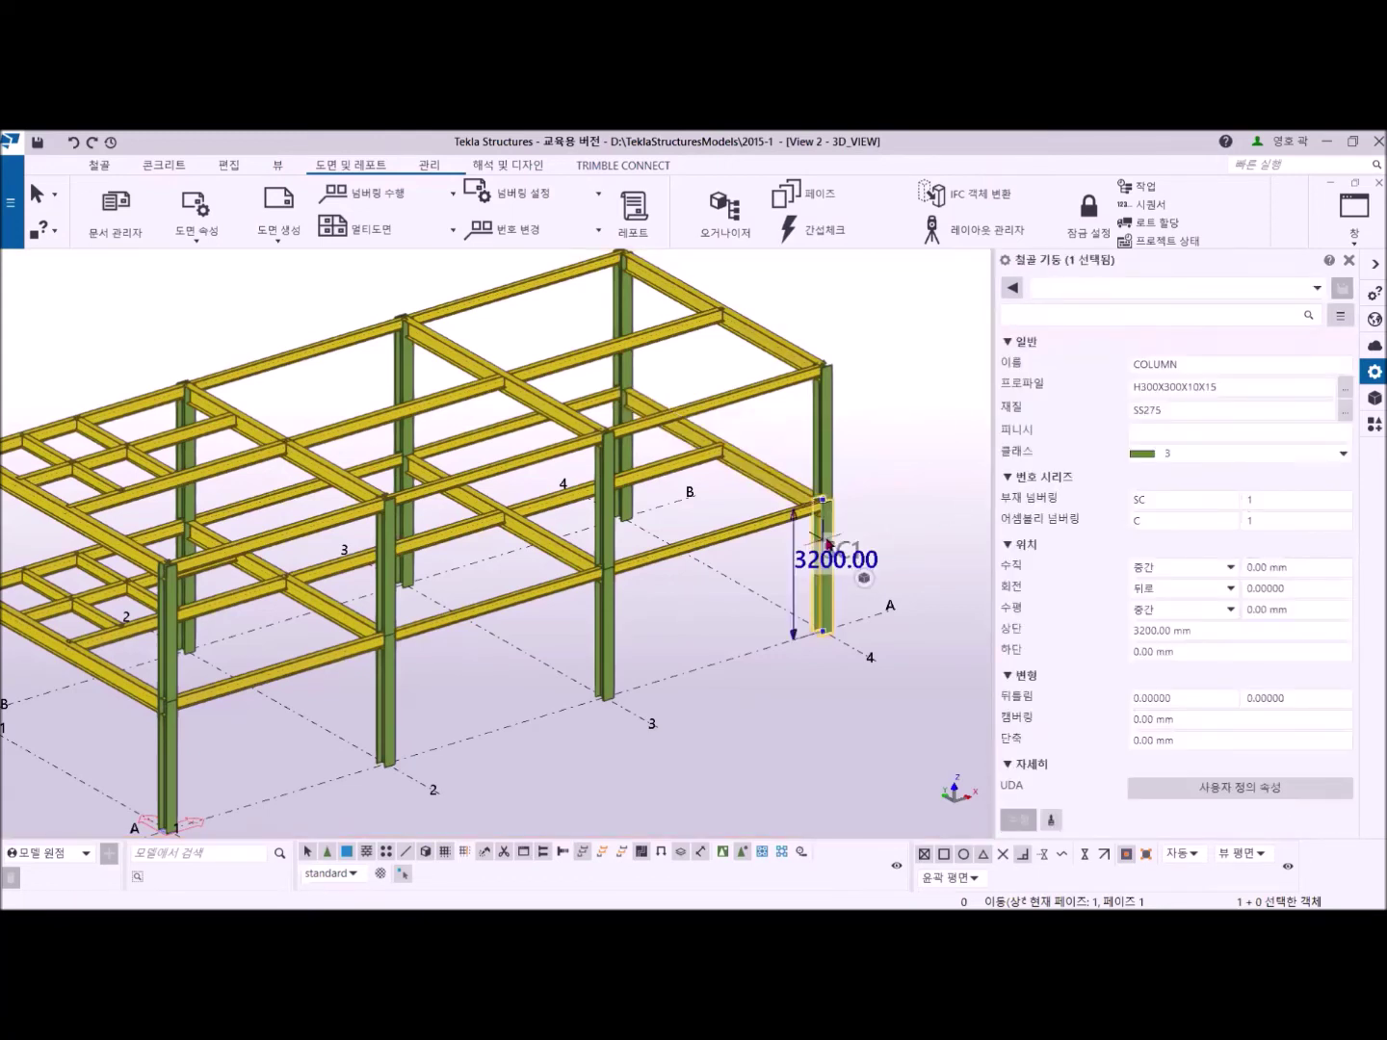
left_click(1213, 363)
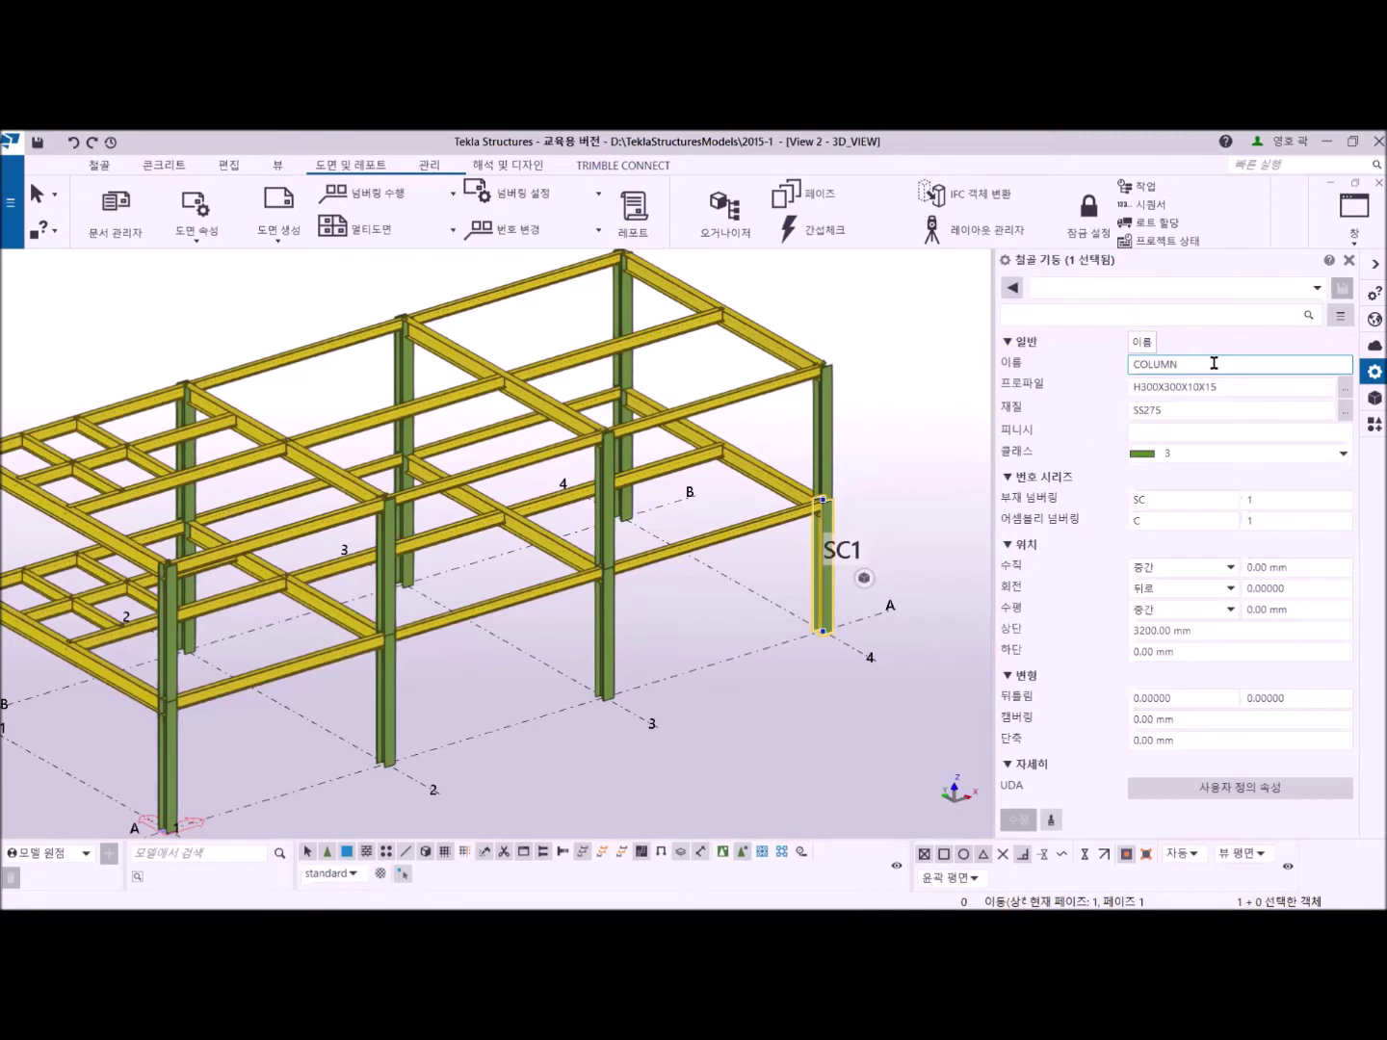
left_click(1213, 387)
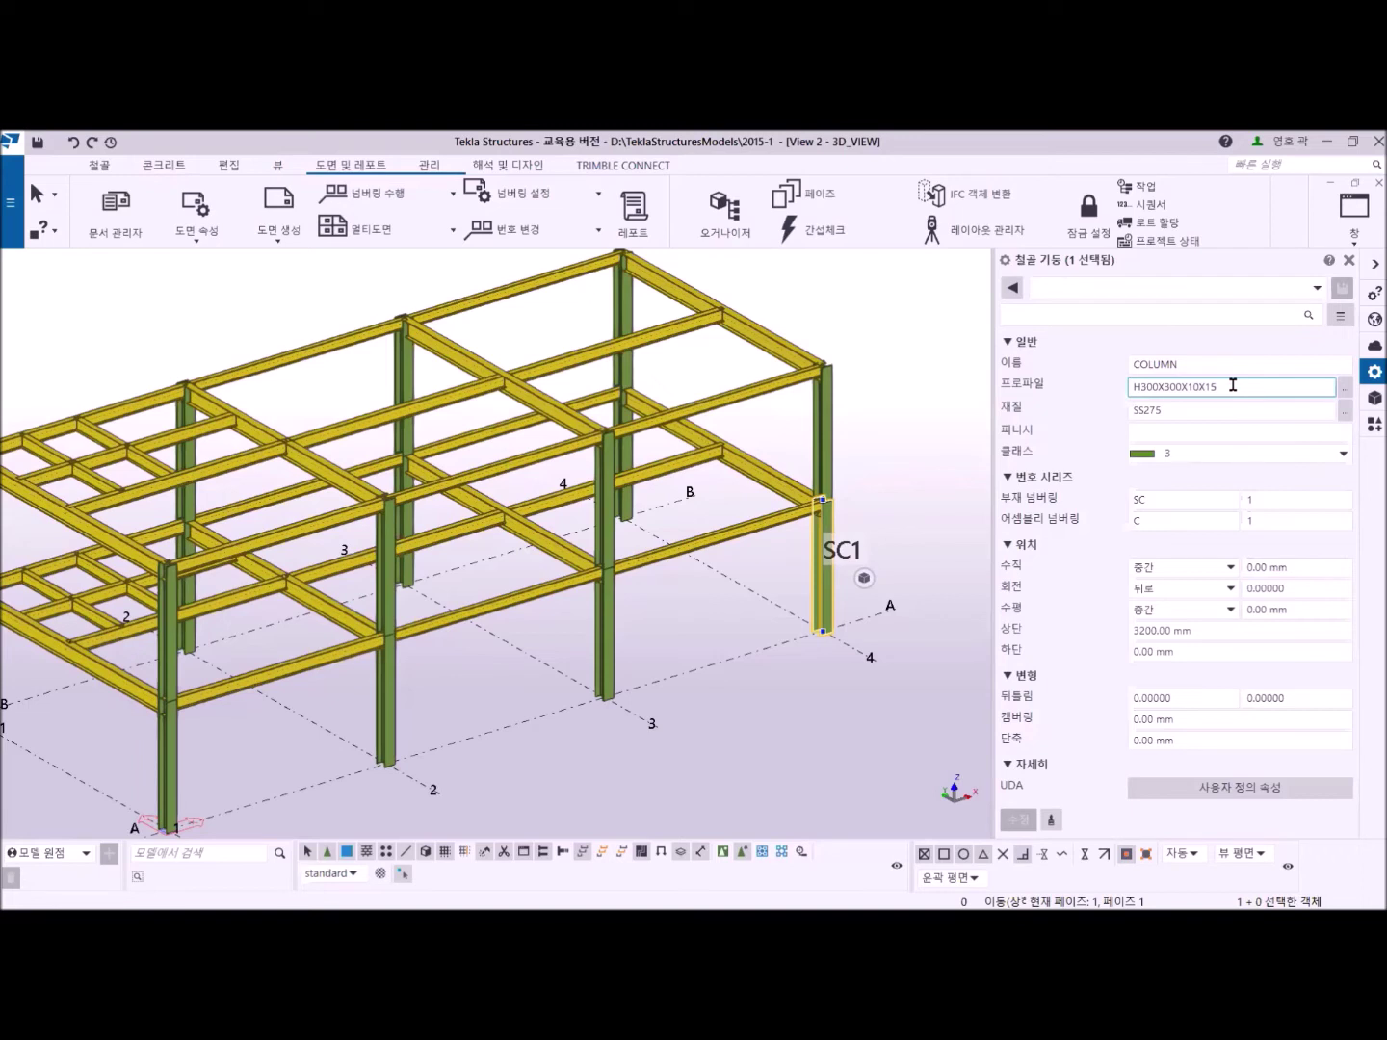
left_click_drag(1219, 386, 1131, 388)
key("ctrl+c")
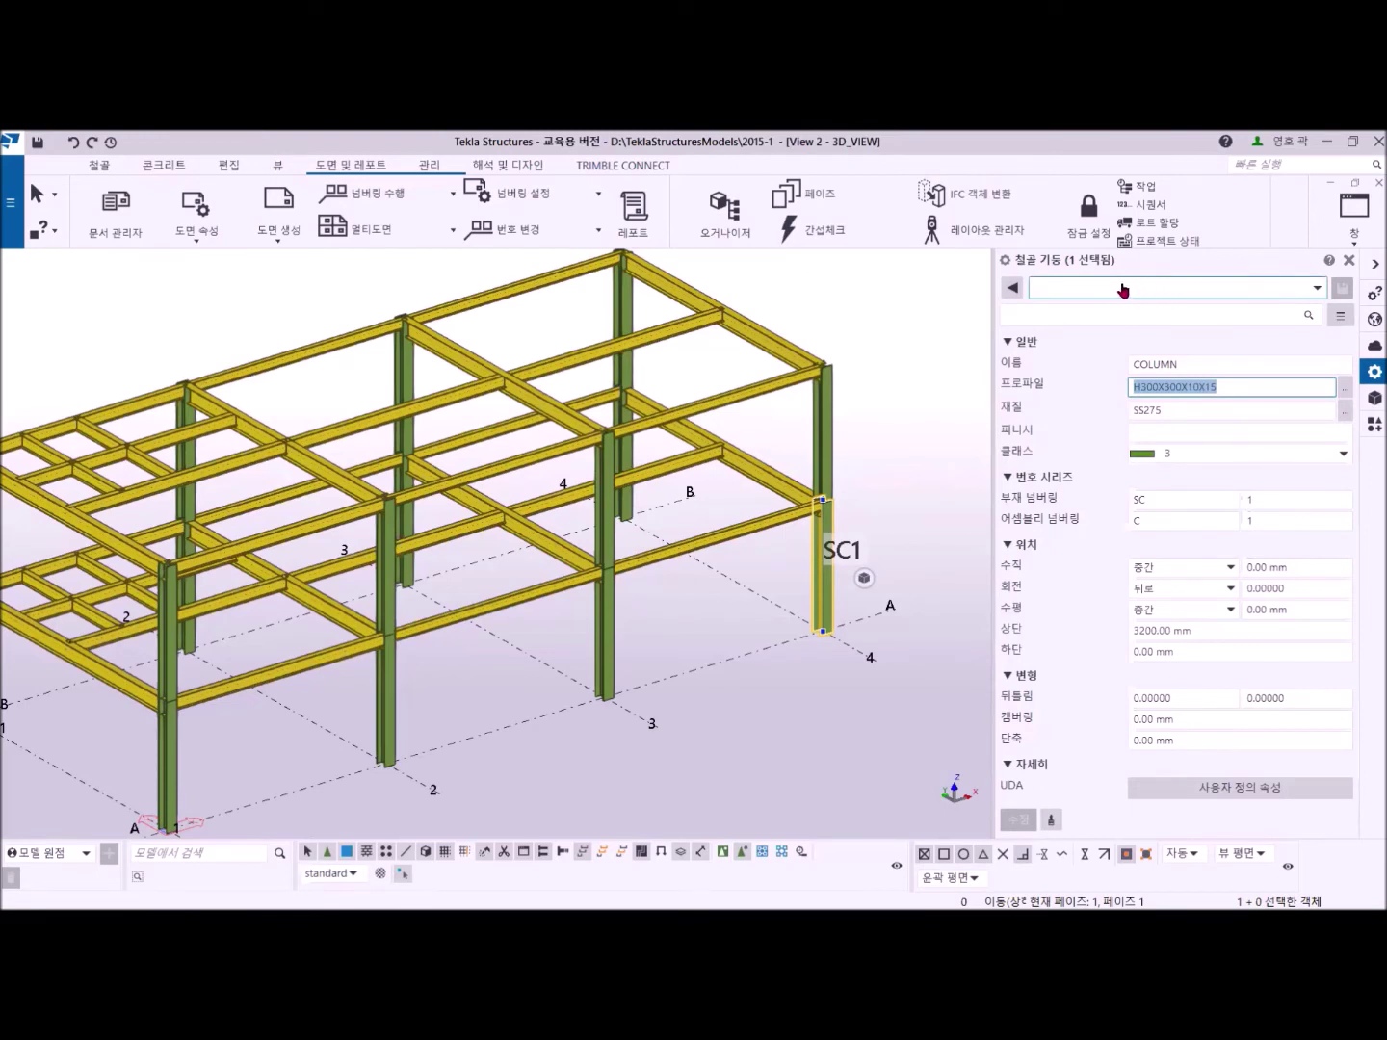
left_click(1056, 288)
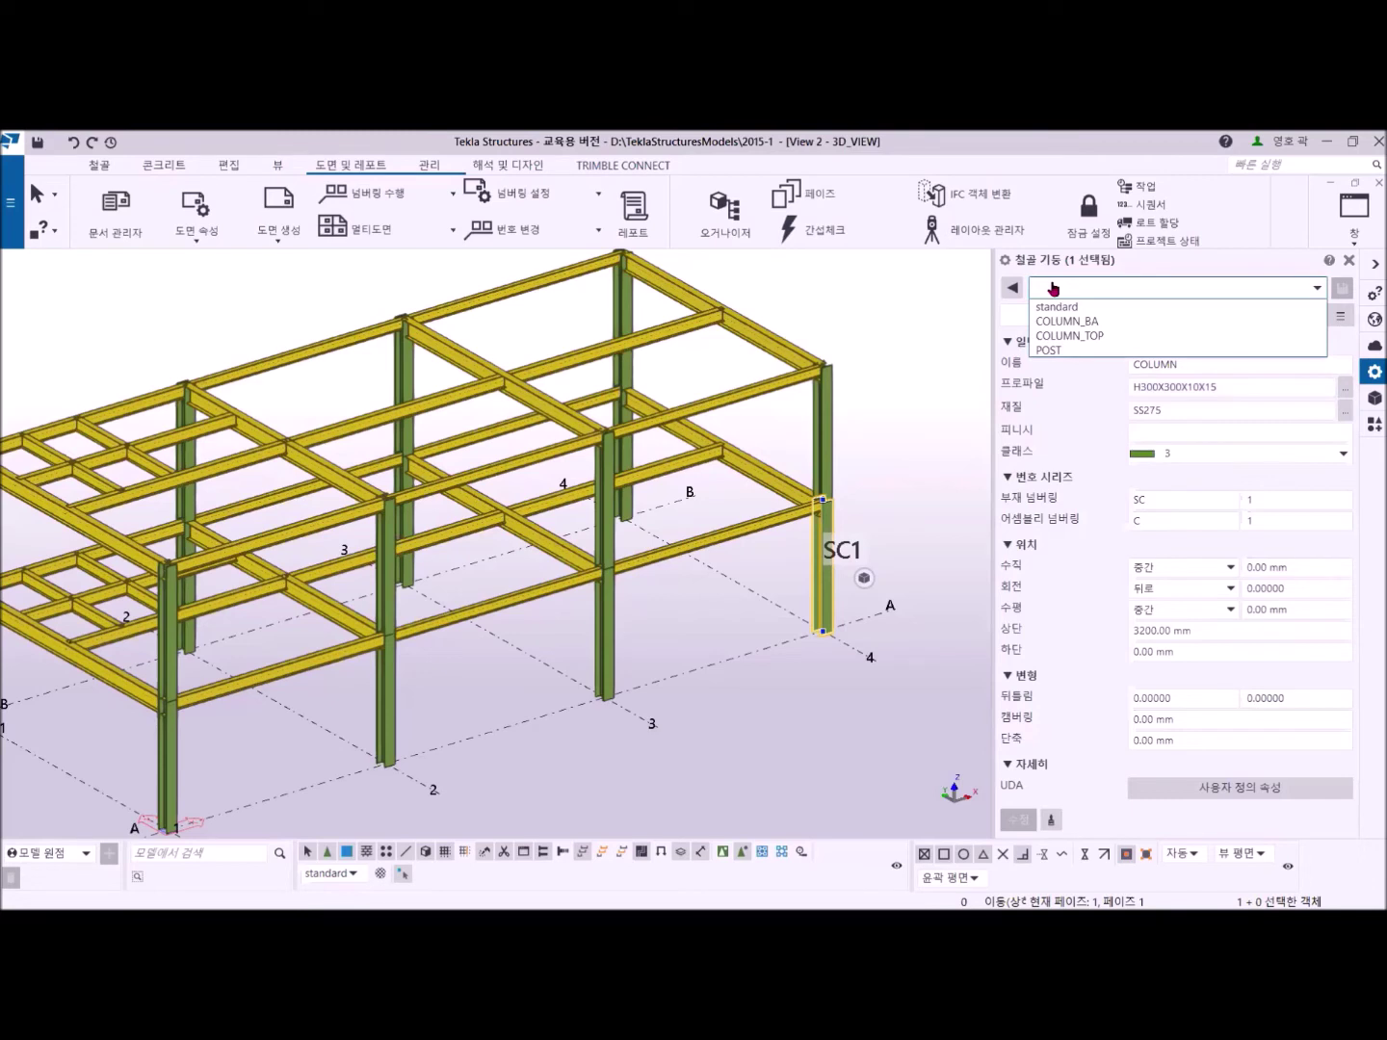
key("ctrl+v")
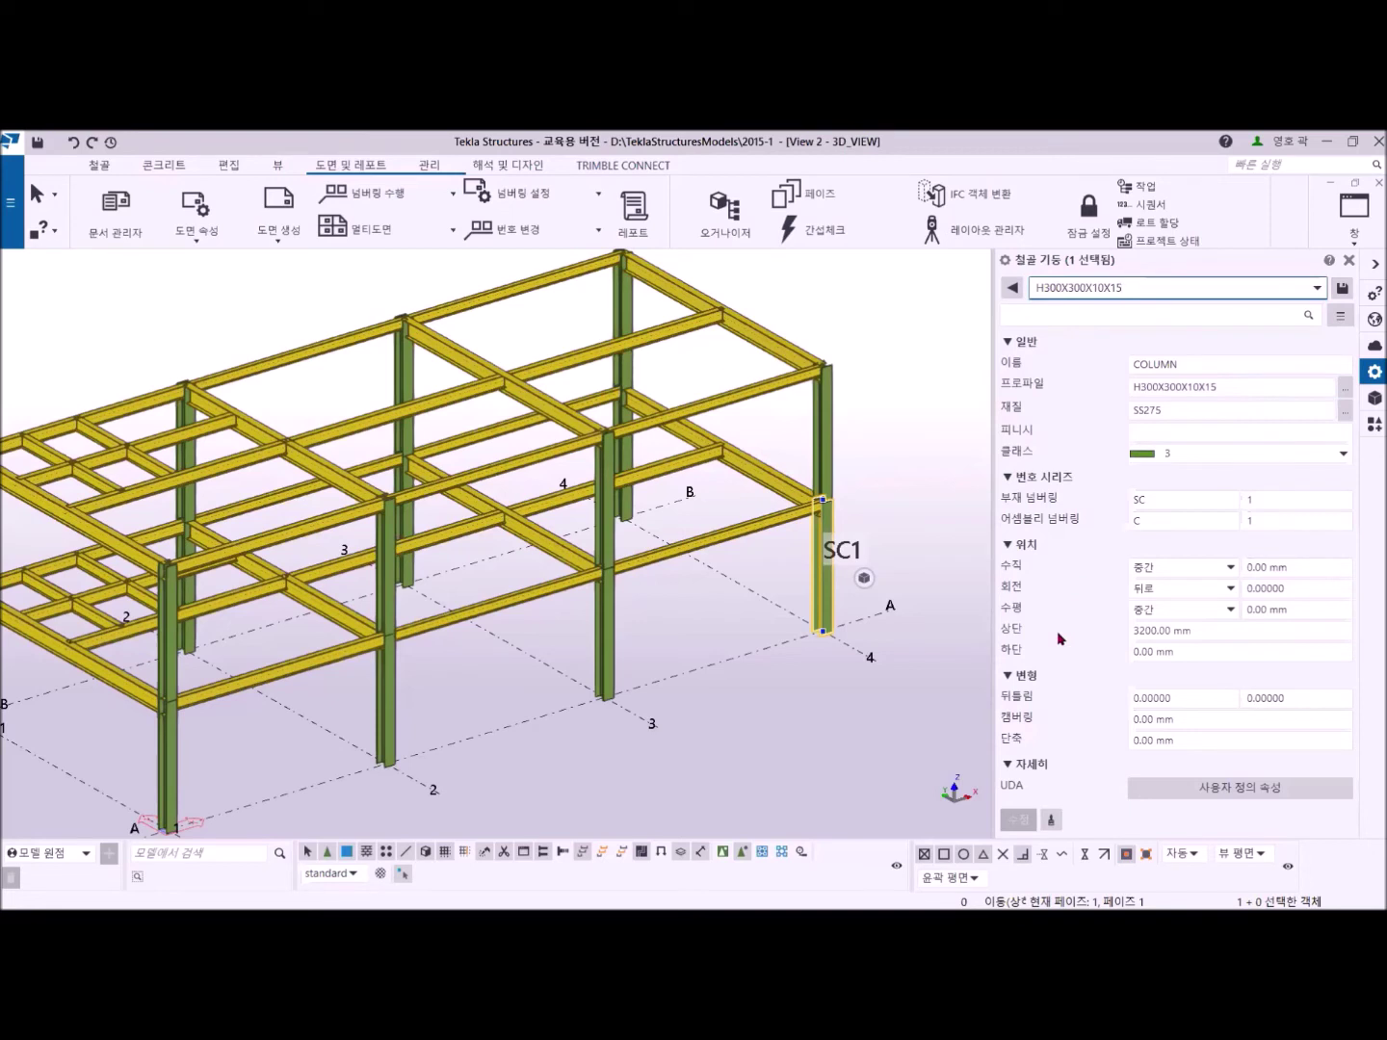
left_click(1341, 290)
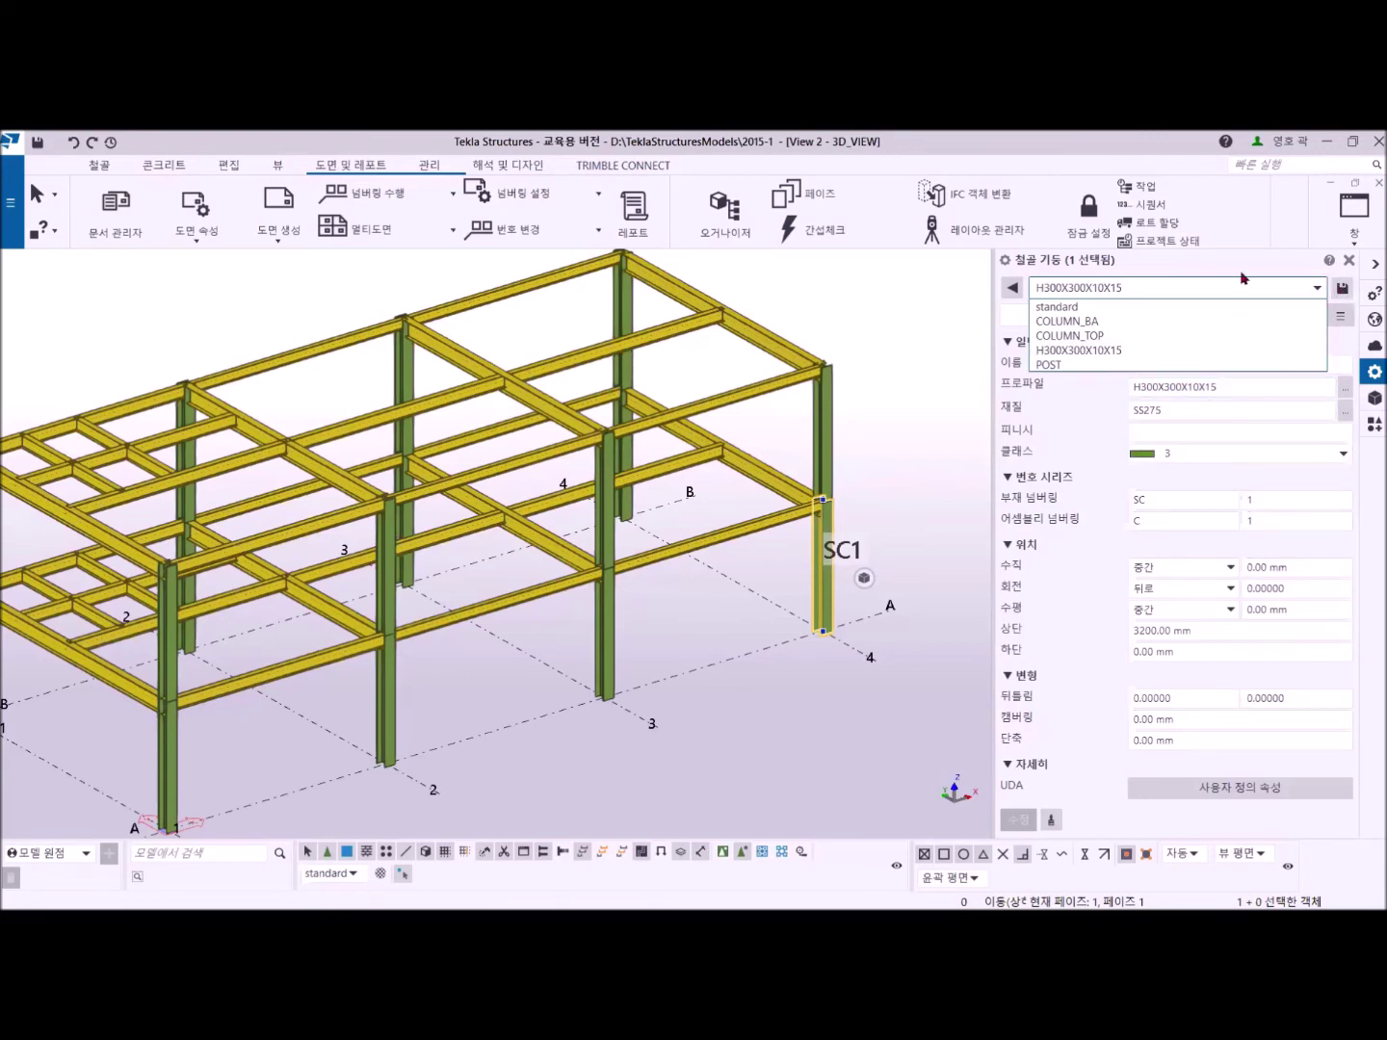
Load the COLUMN_BA preset into the column's properties without applying it, and reload the H300X300X10X15 preset.
left_click(1110, 322)
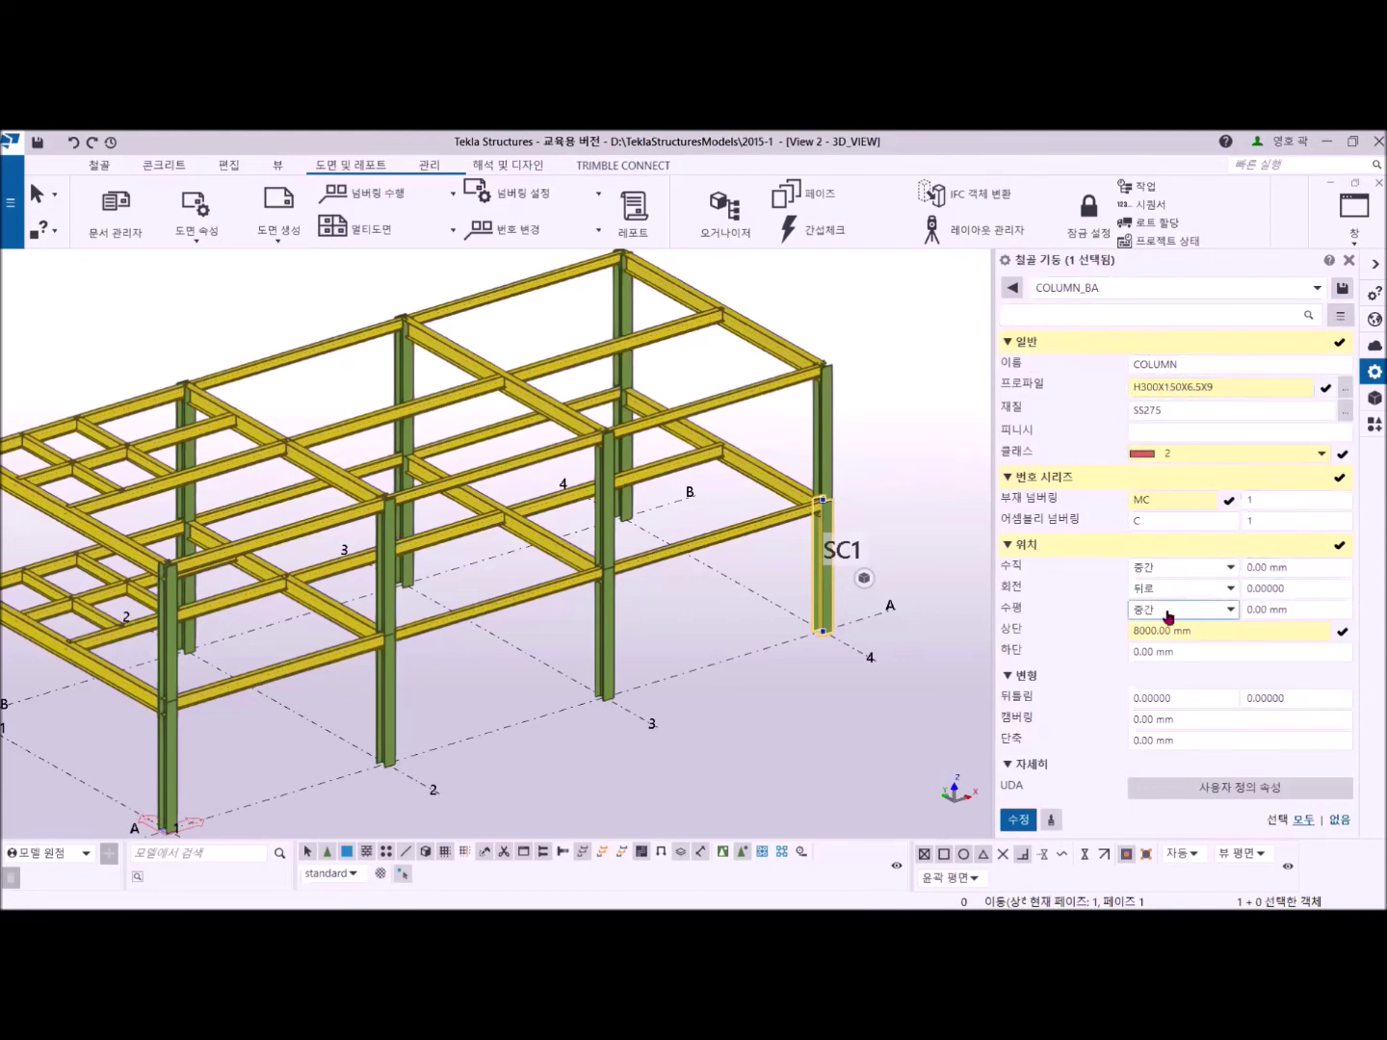
left_click(1316, 289)
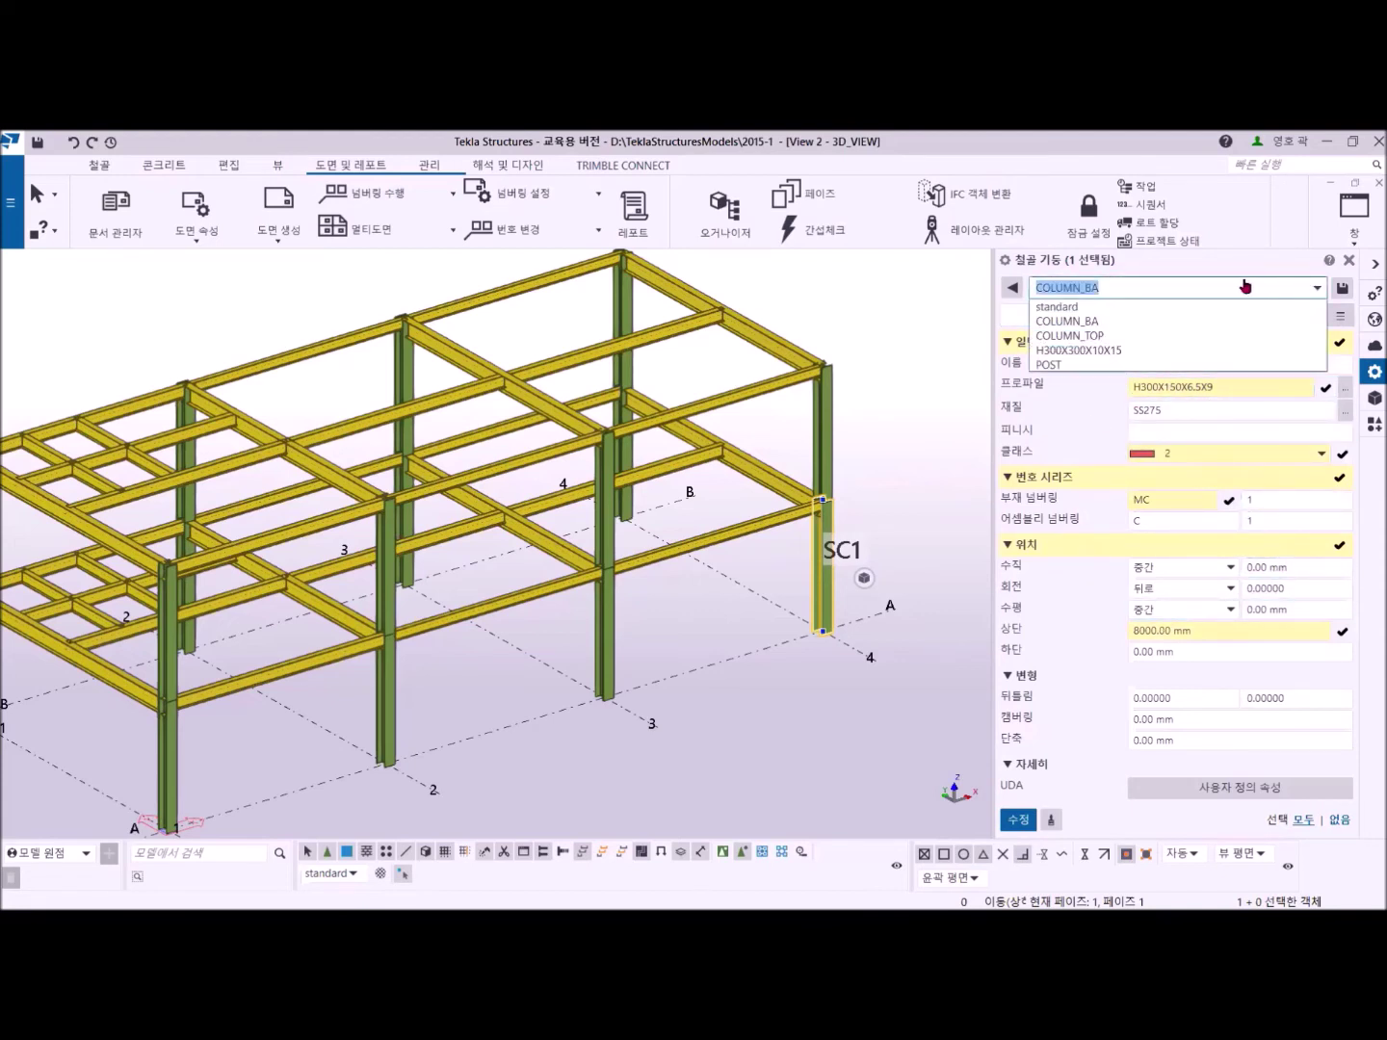
left_click(1100, 353)
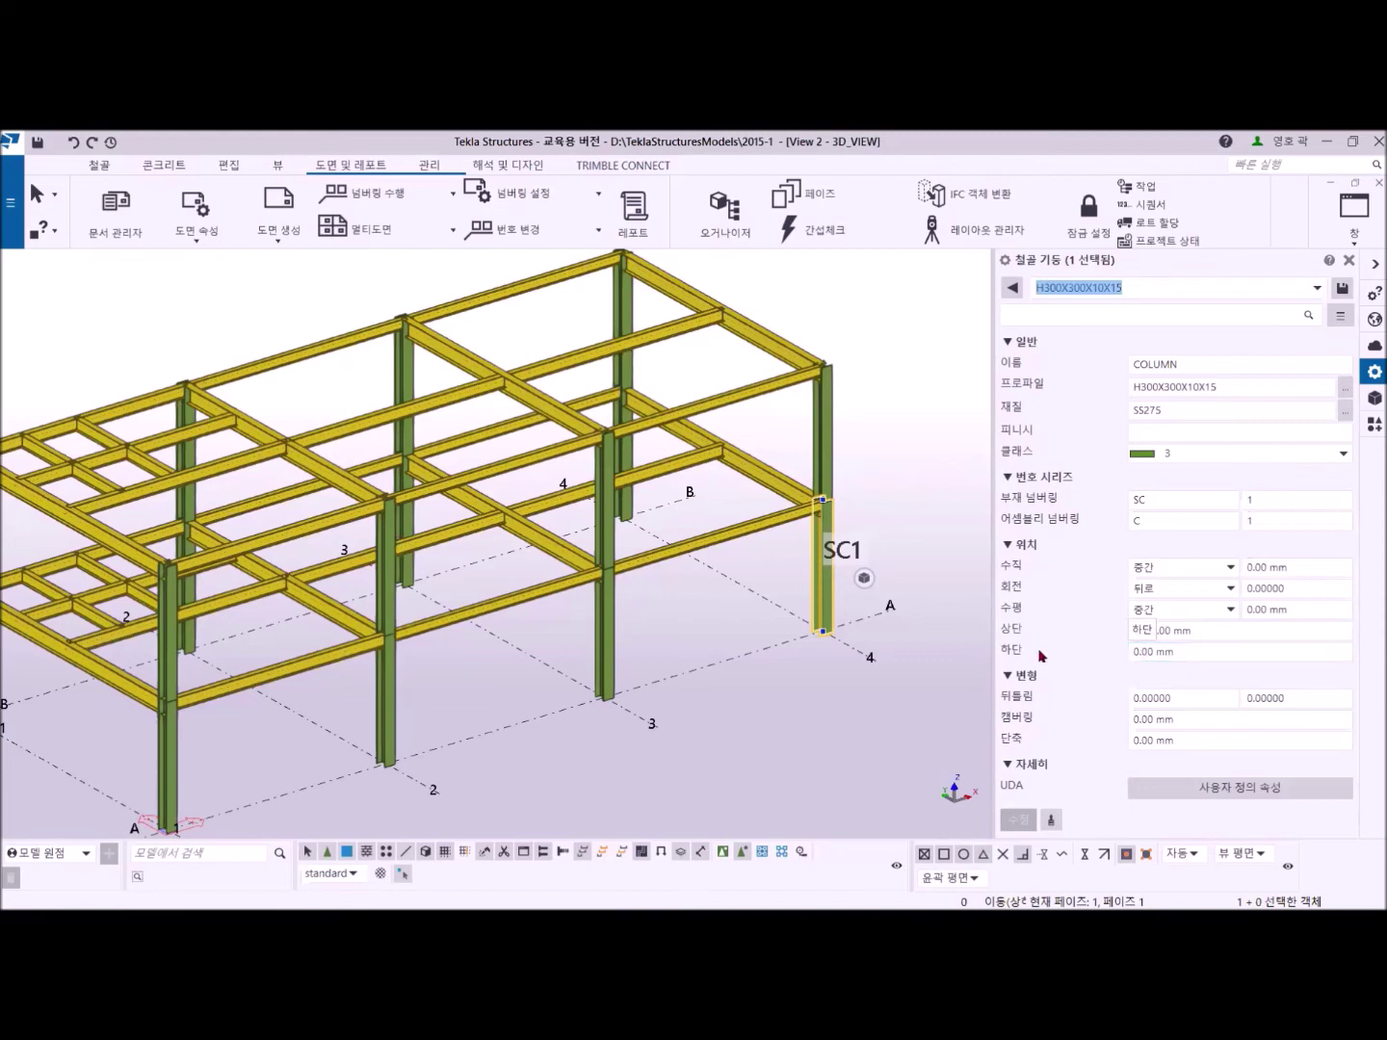
Set the bottom level of the lower column at grid A-4 to -500 mm, apply it and examine the column's base.
left_click(1191, 655)
left_click_drag(1191, 655, 1114, 657)
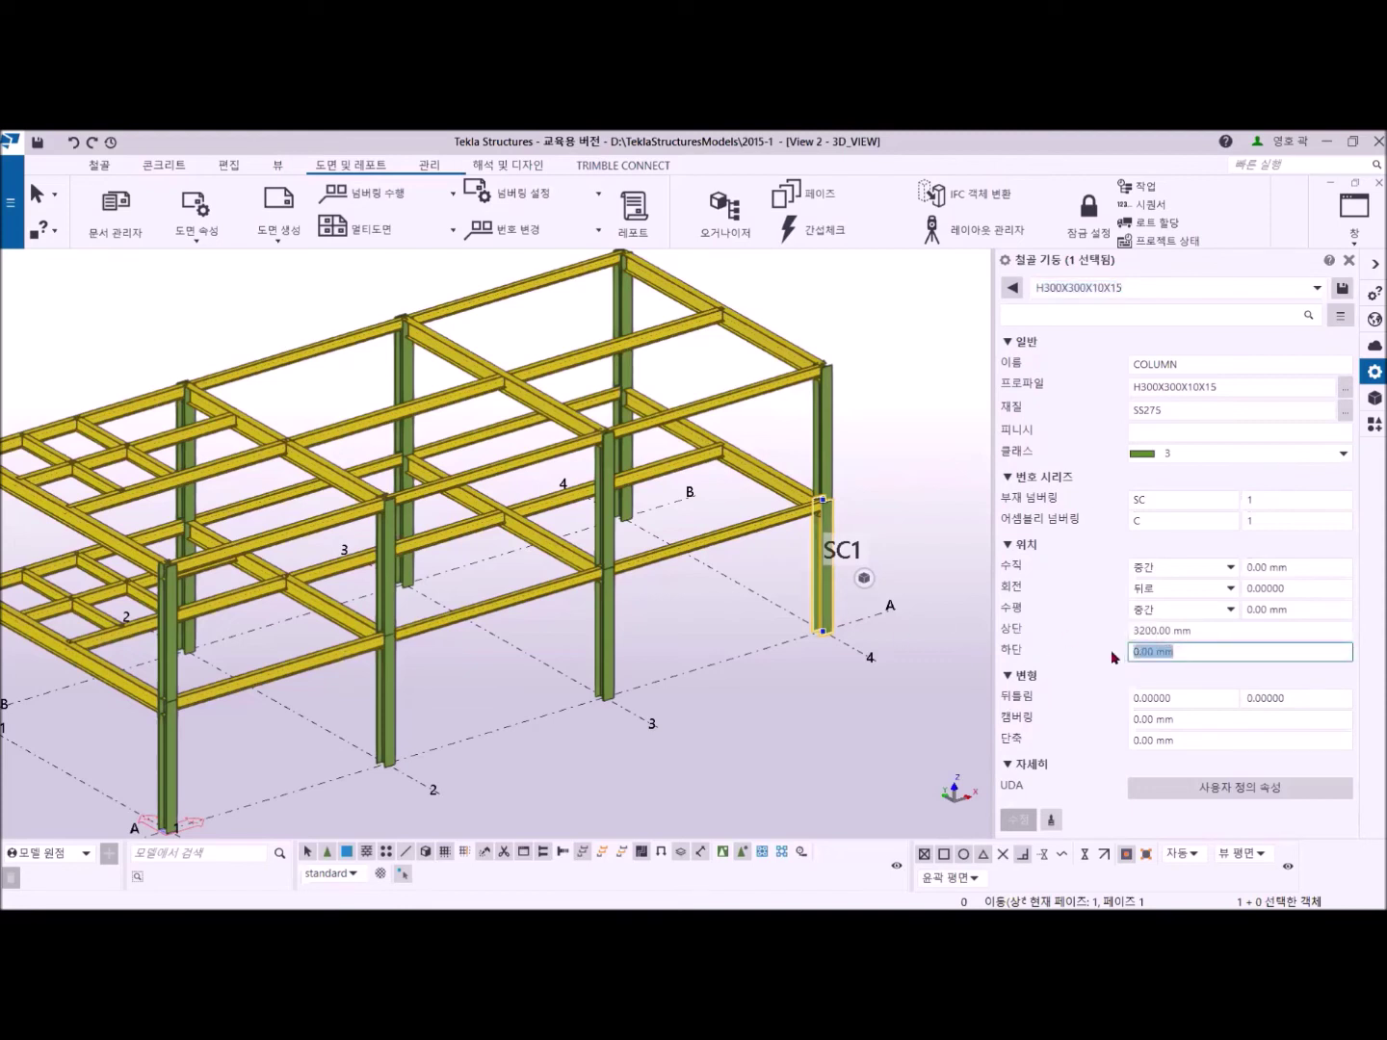
type("-500")
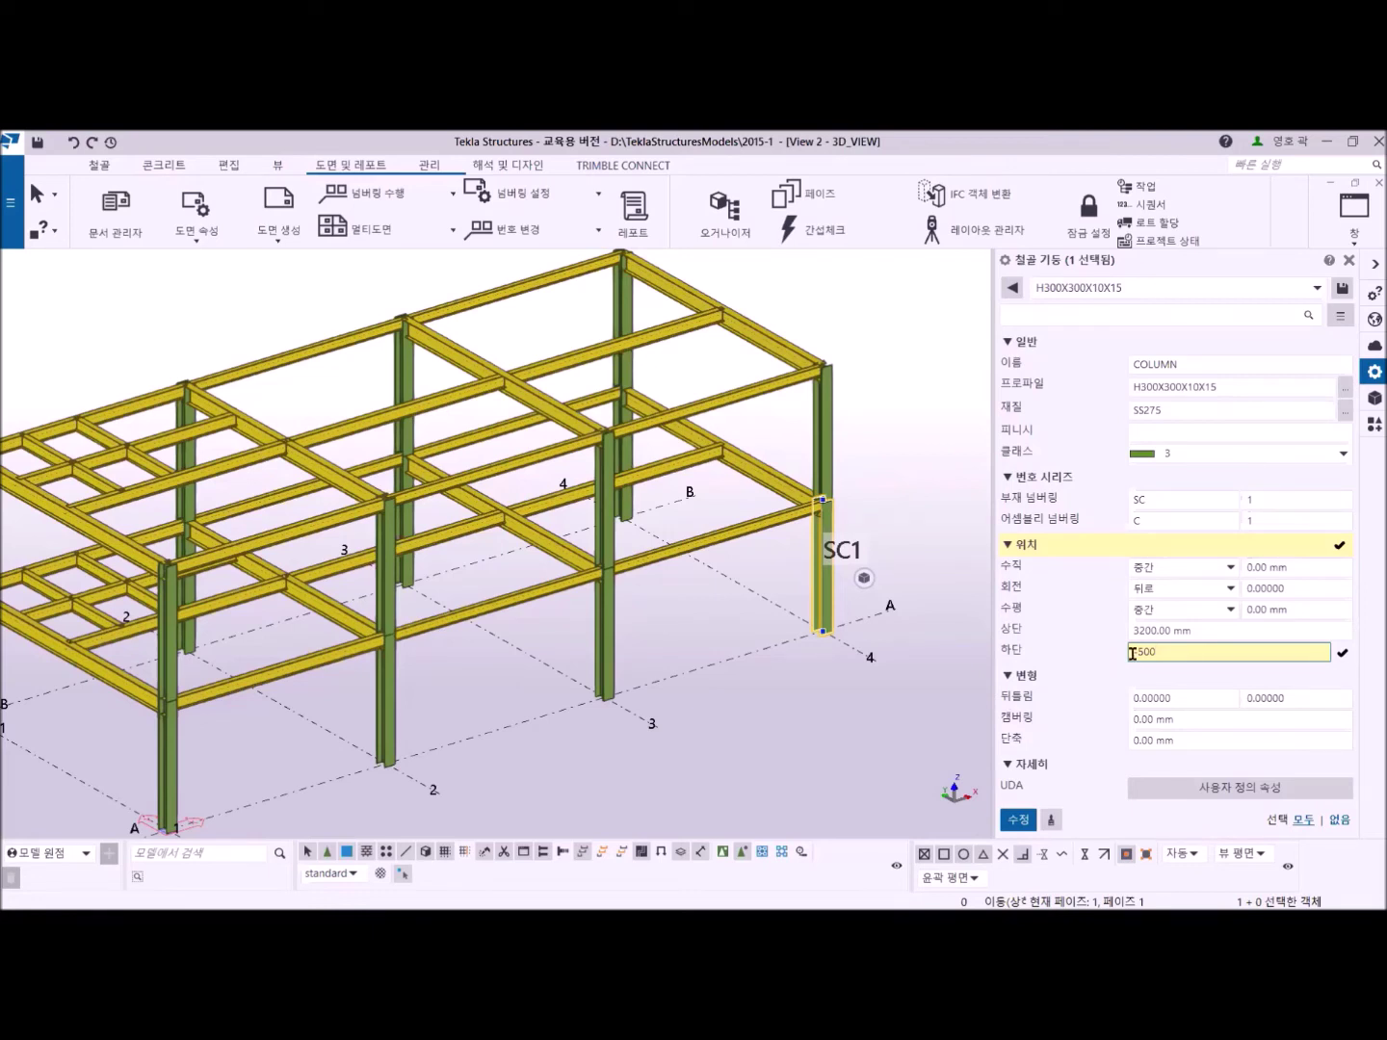
left_click(1018, 820)
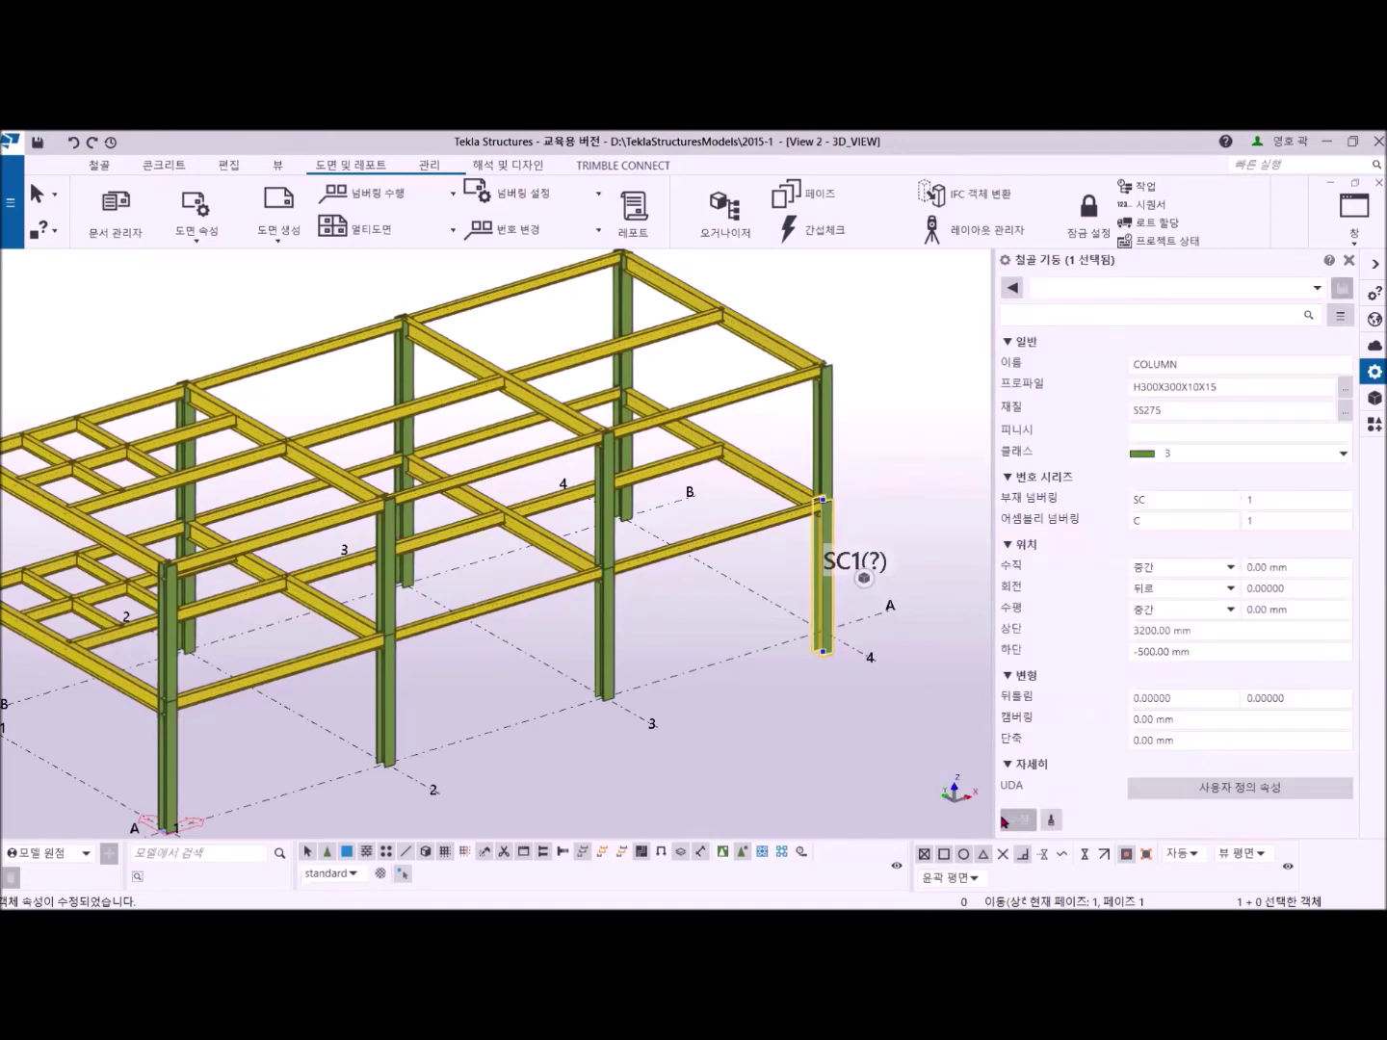
scroll(835, 662, "up", 4)
mouse_move(803, 591)
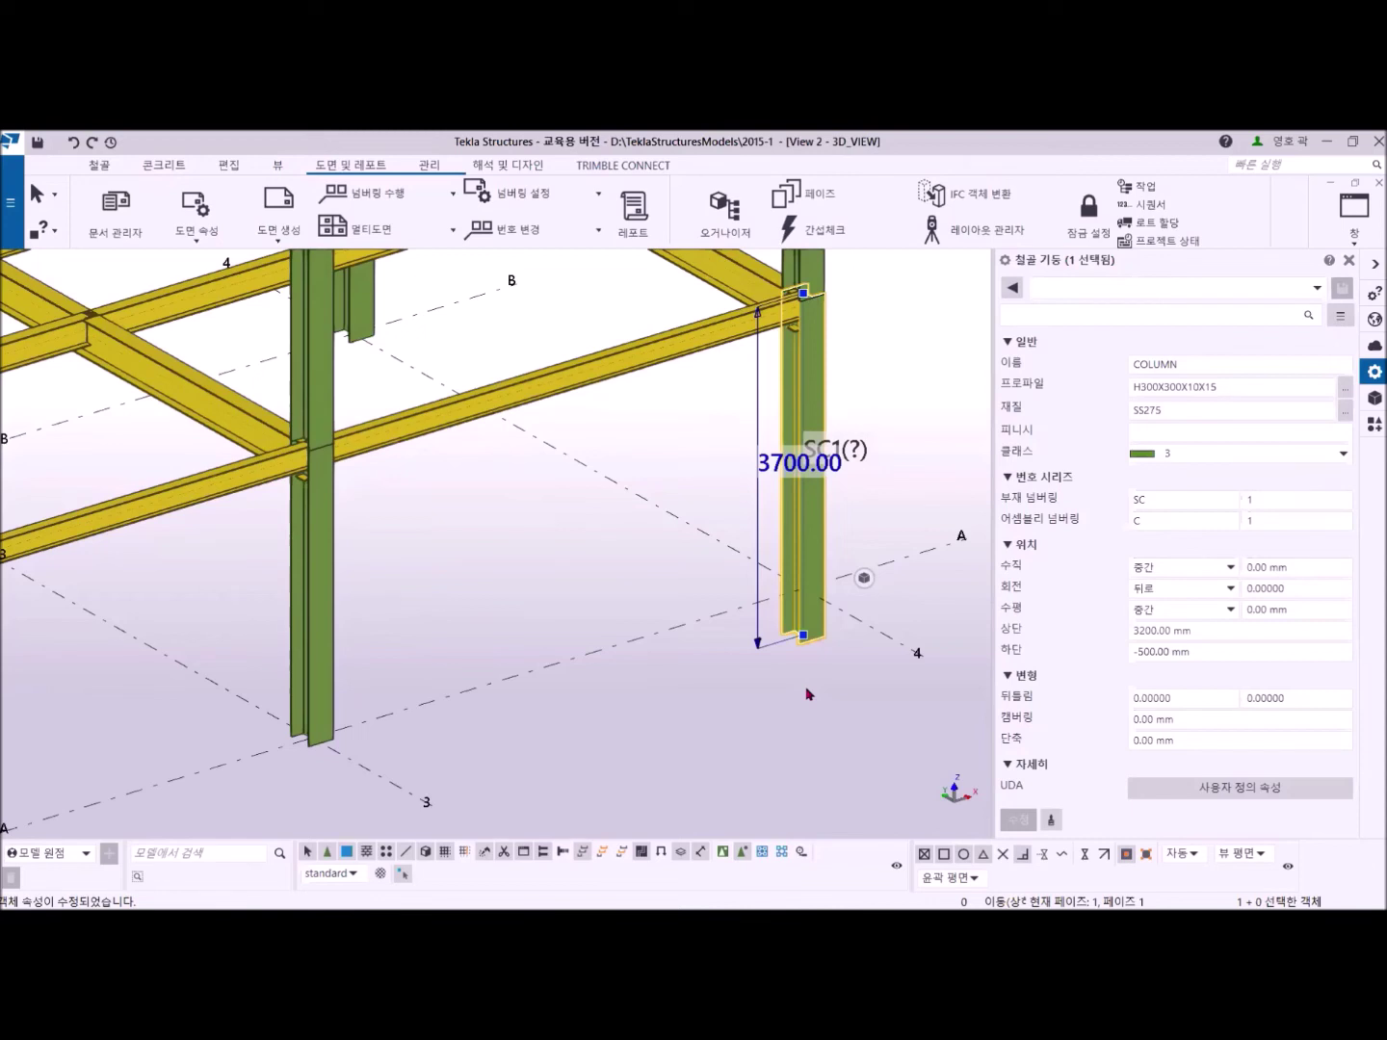
Undo the column's bottom level change, deselect the column and fit the whole frame in the 3D view.
key("ctrl+z")
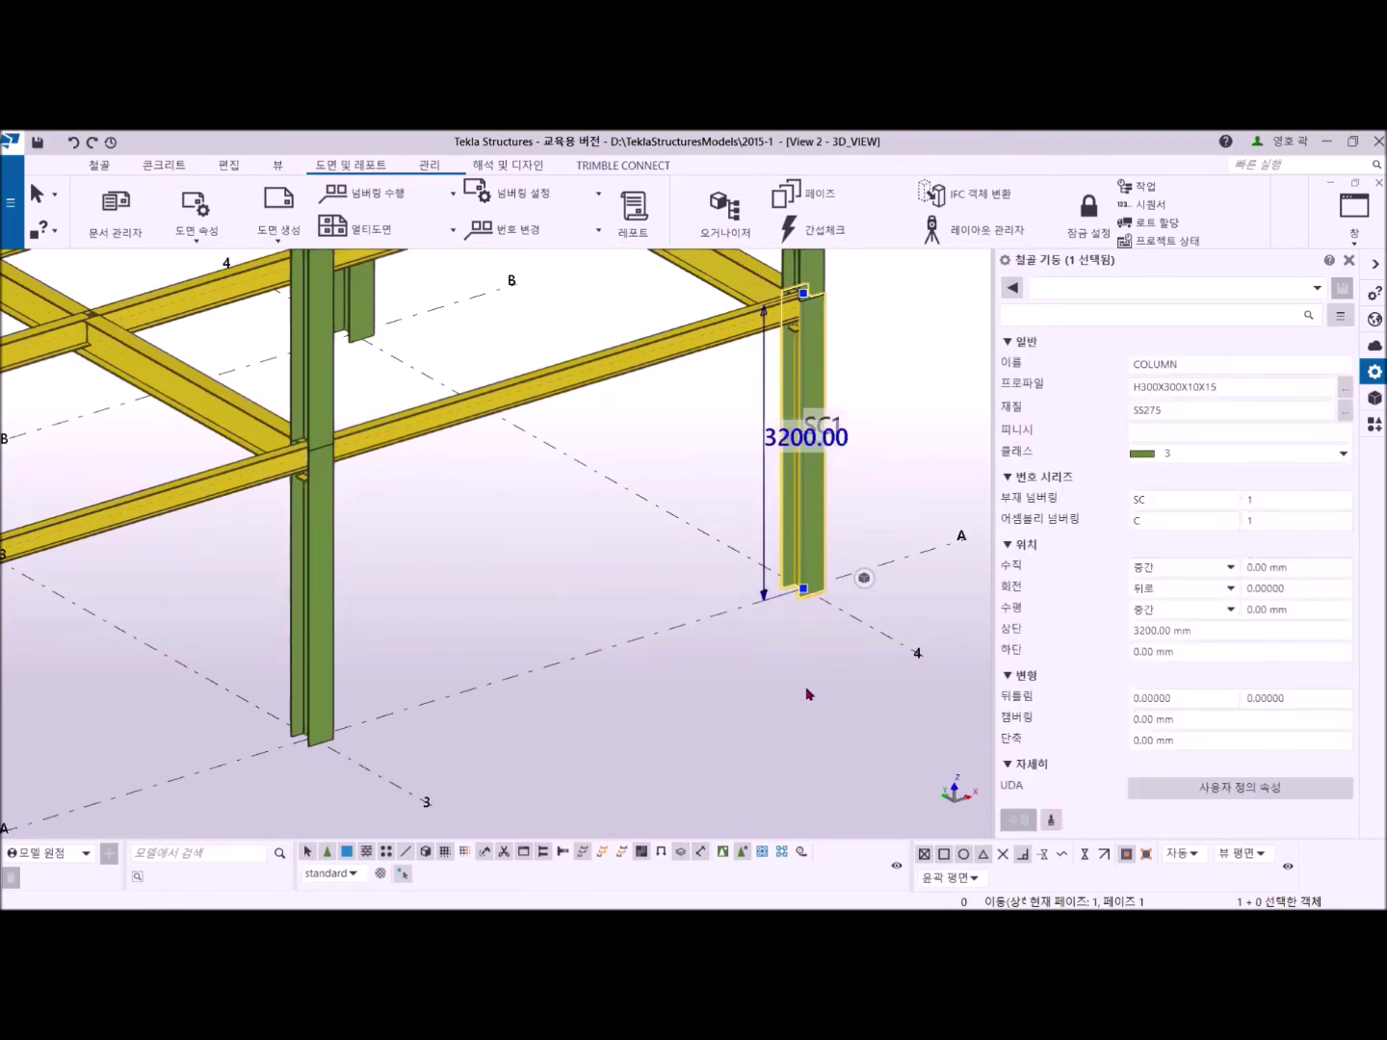
left_click(810, 694)
key("Home")
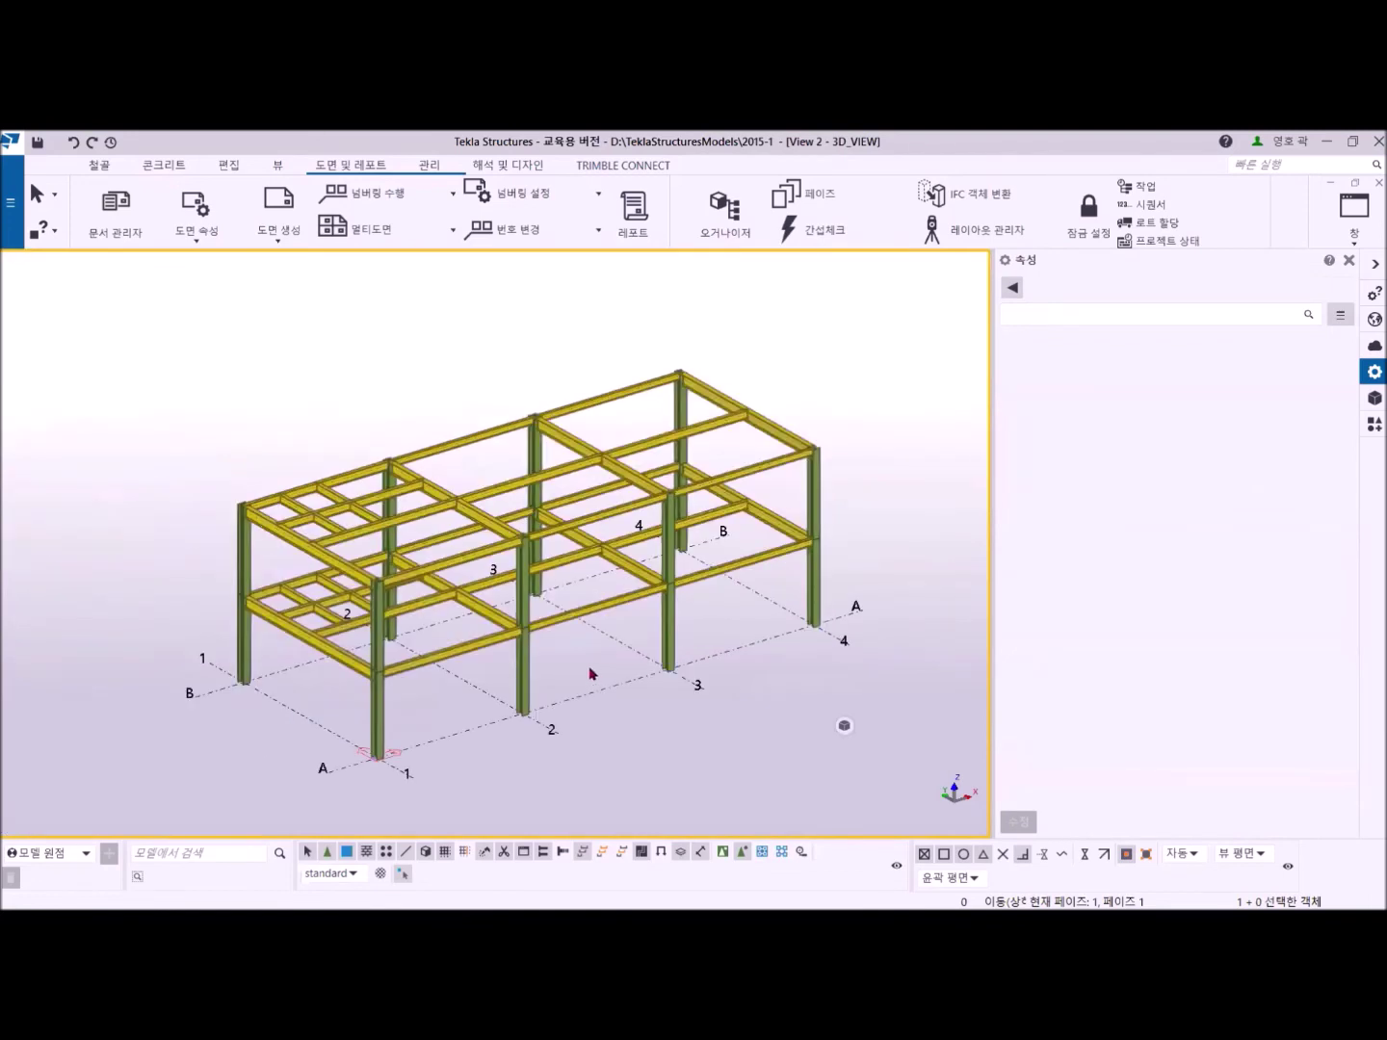
middle_click_drag(584, 661, 799, 657, "ctrl")
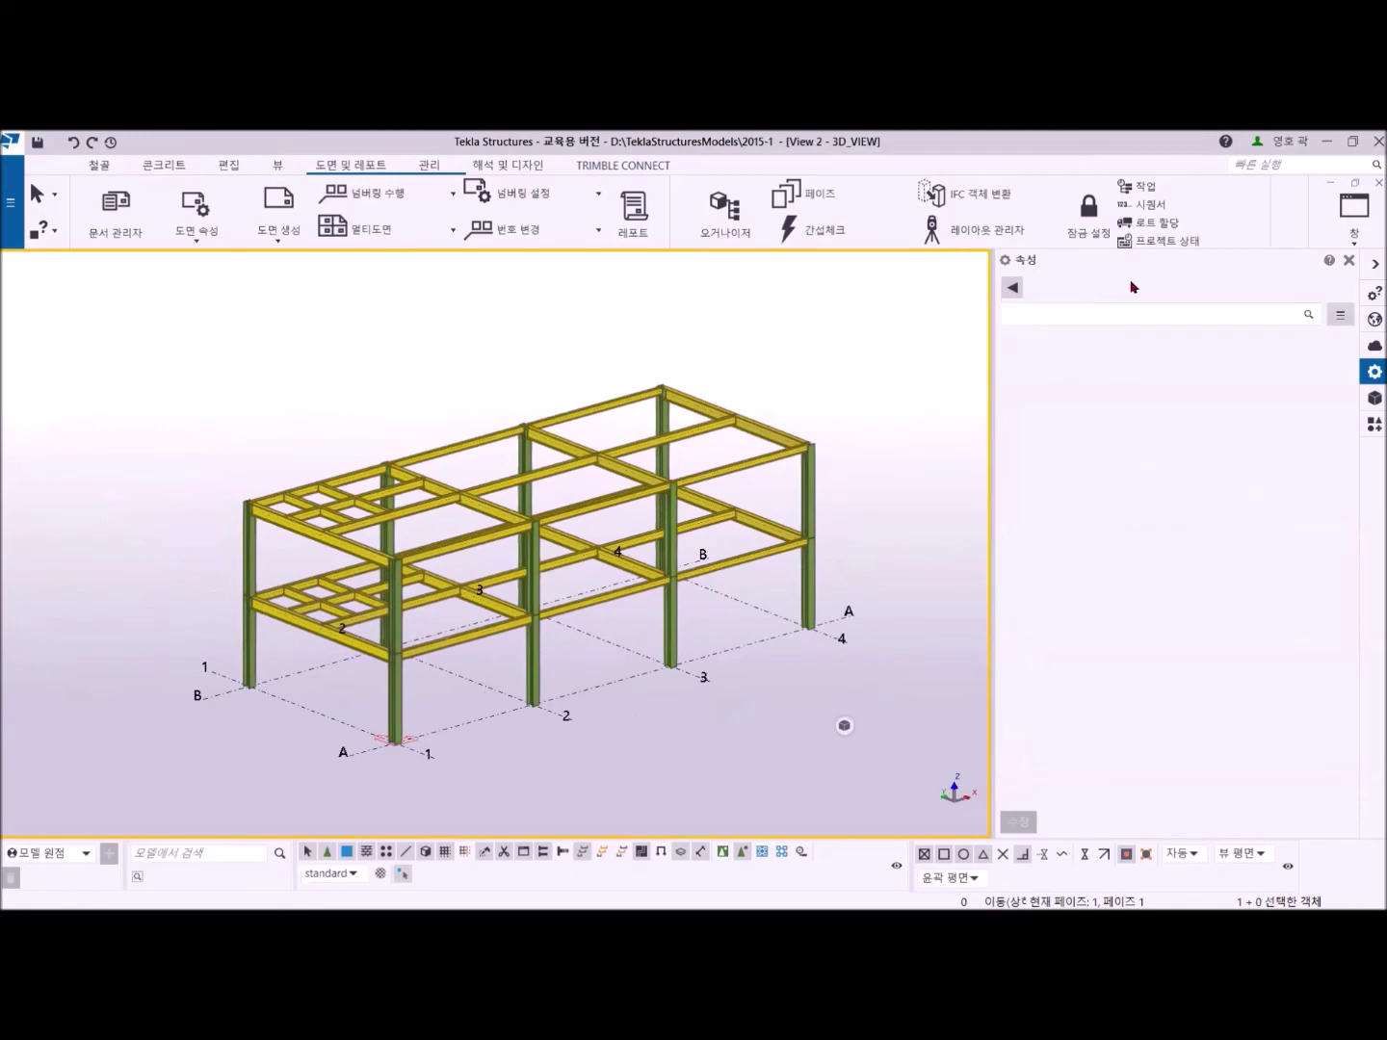
Open the FFL view and toggle it between plan and 3D, examining the lower columns from both projections.
left_click(1354, 238)
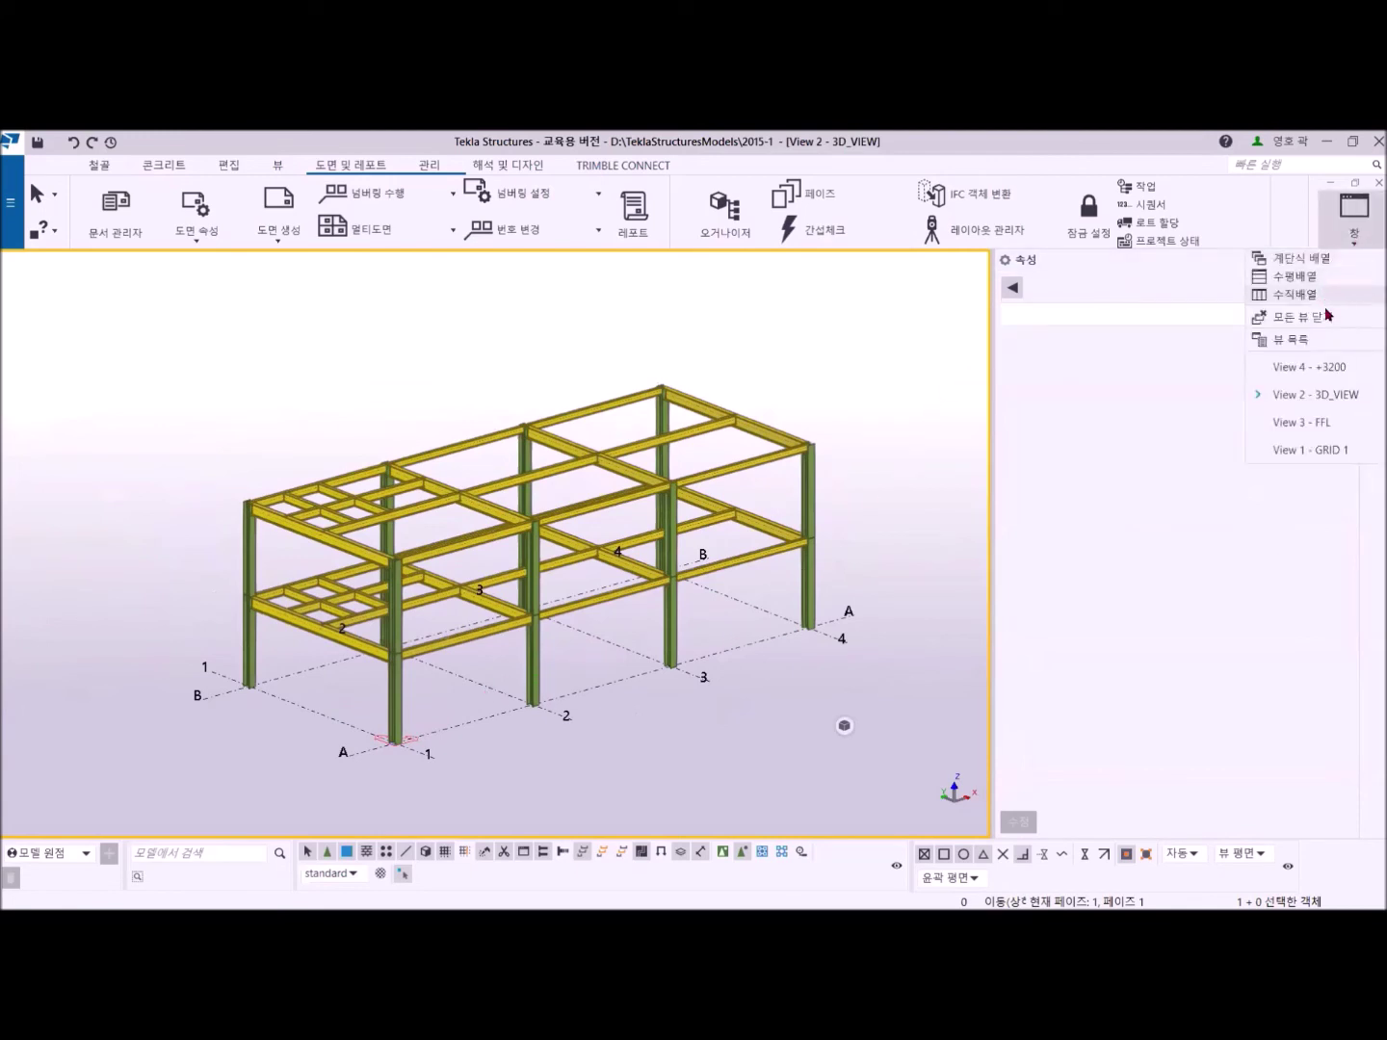
left_click(1336, 423)
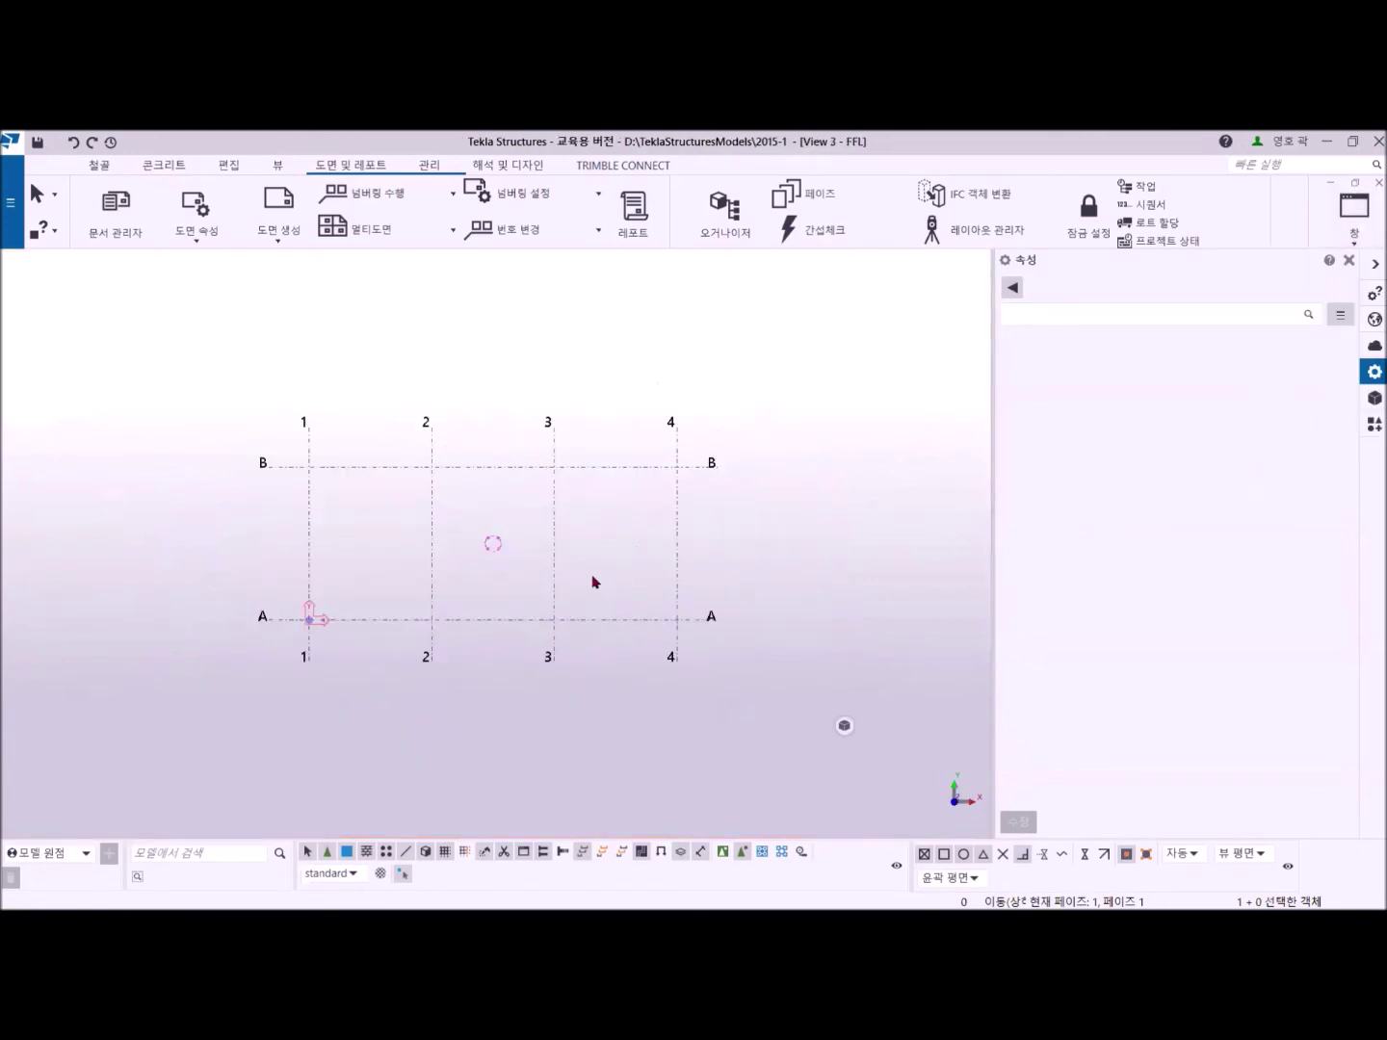
scroll(556, 585, "up", 3)
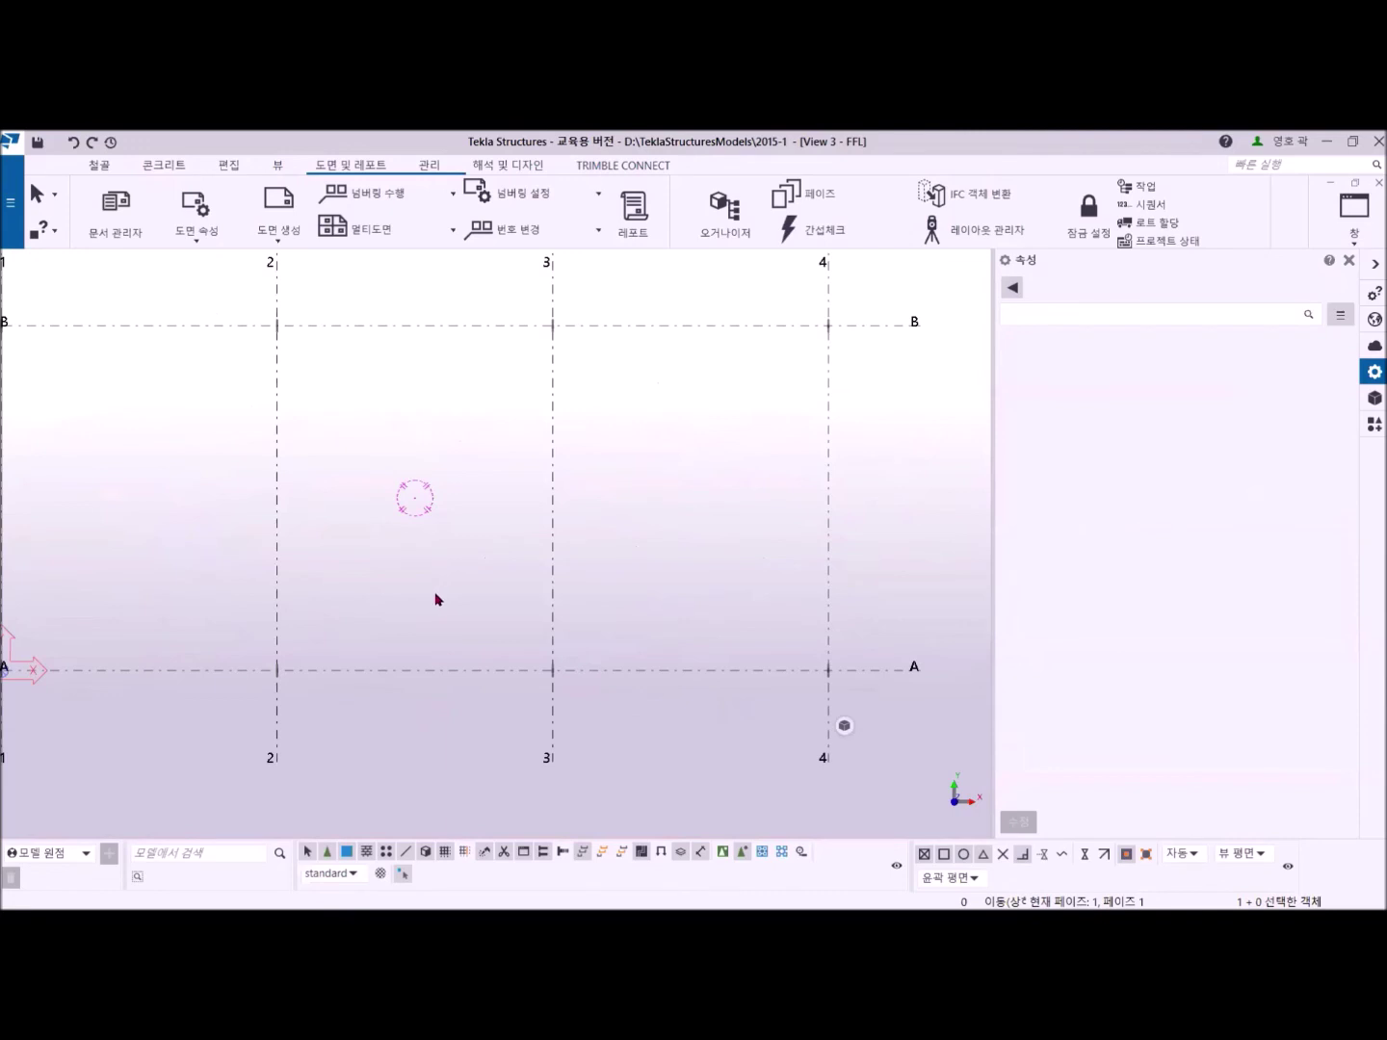
key("ctrl+p")
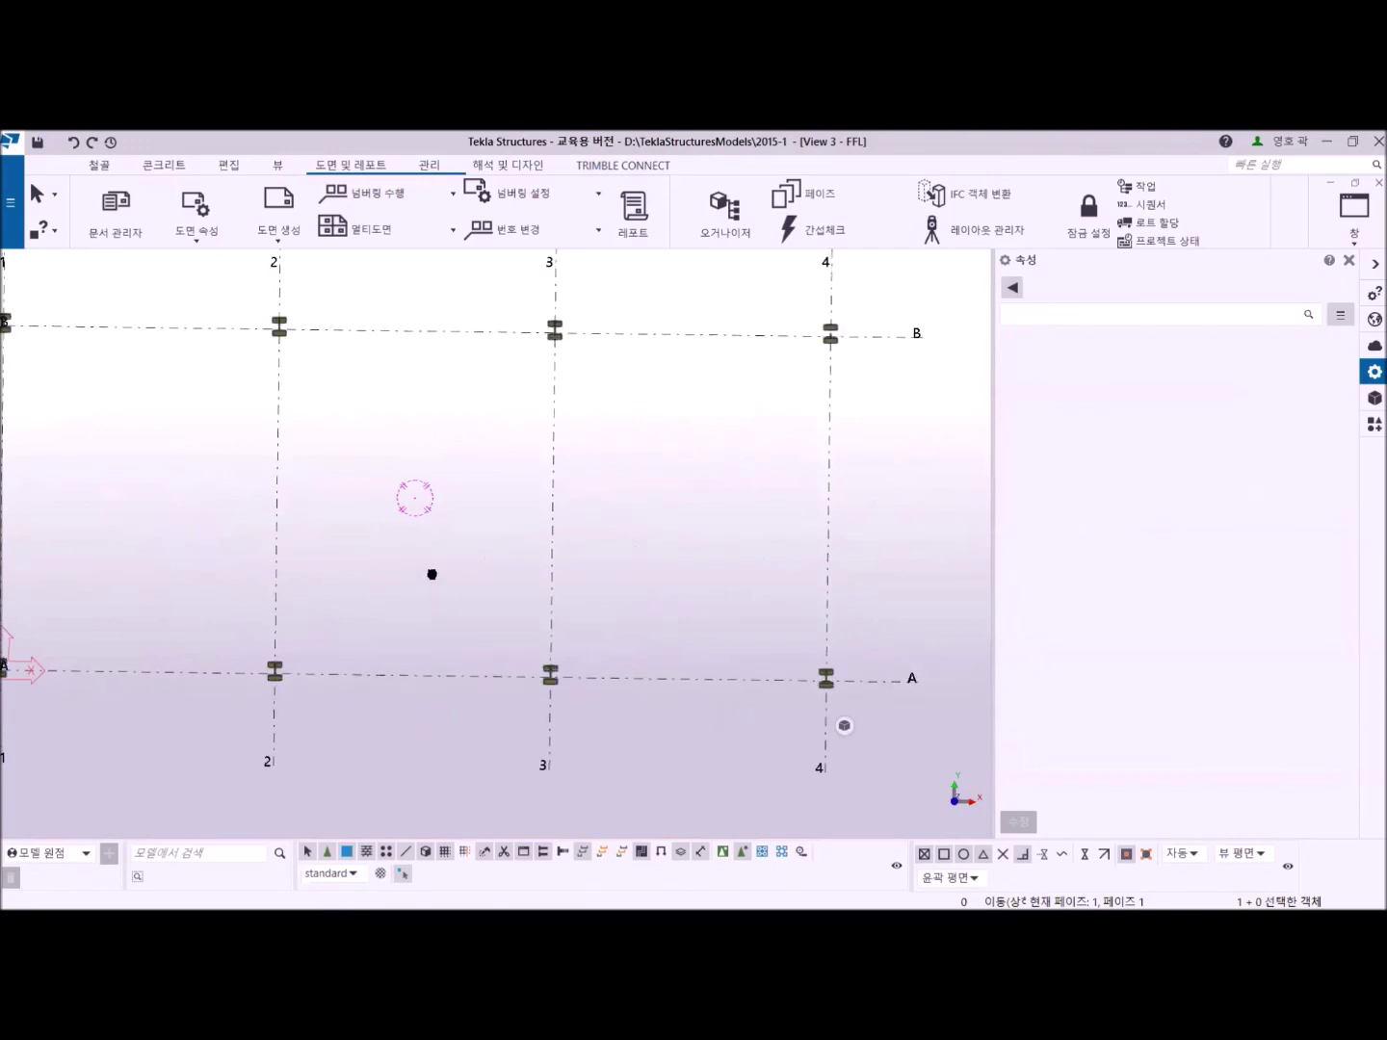
mouse_move(287, 388)
middle_mouse_down("ctrl")
mouse_move(343, 367)
mouse_move(294, 368)
middle_mouse_up("ctrl")
scroll(404, 547, "down", 3)
middle_click_drag(418, 548, 604, 513)
scroll(607, 499, "up", 3)
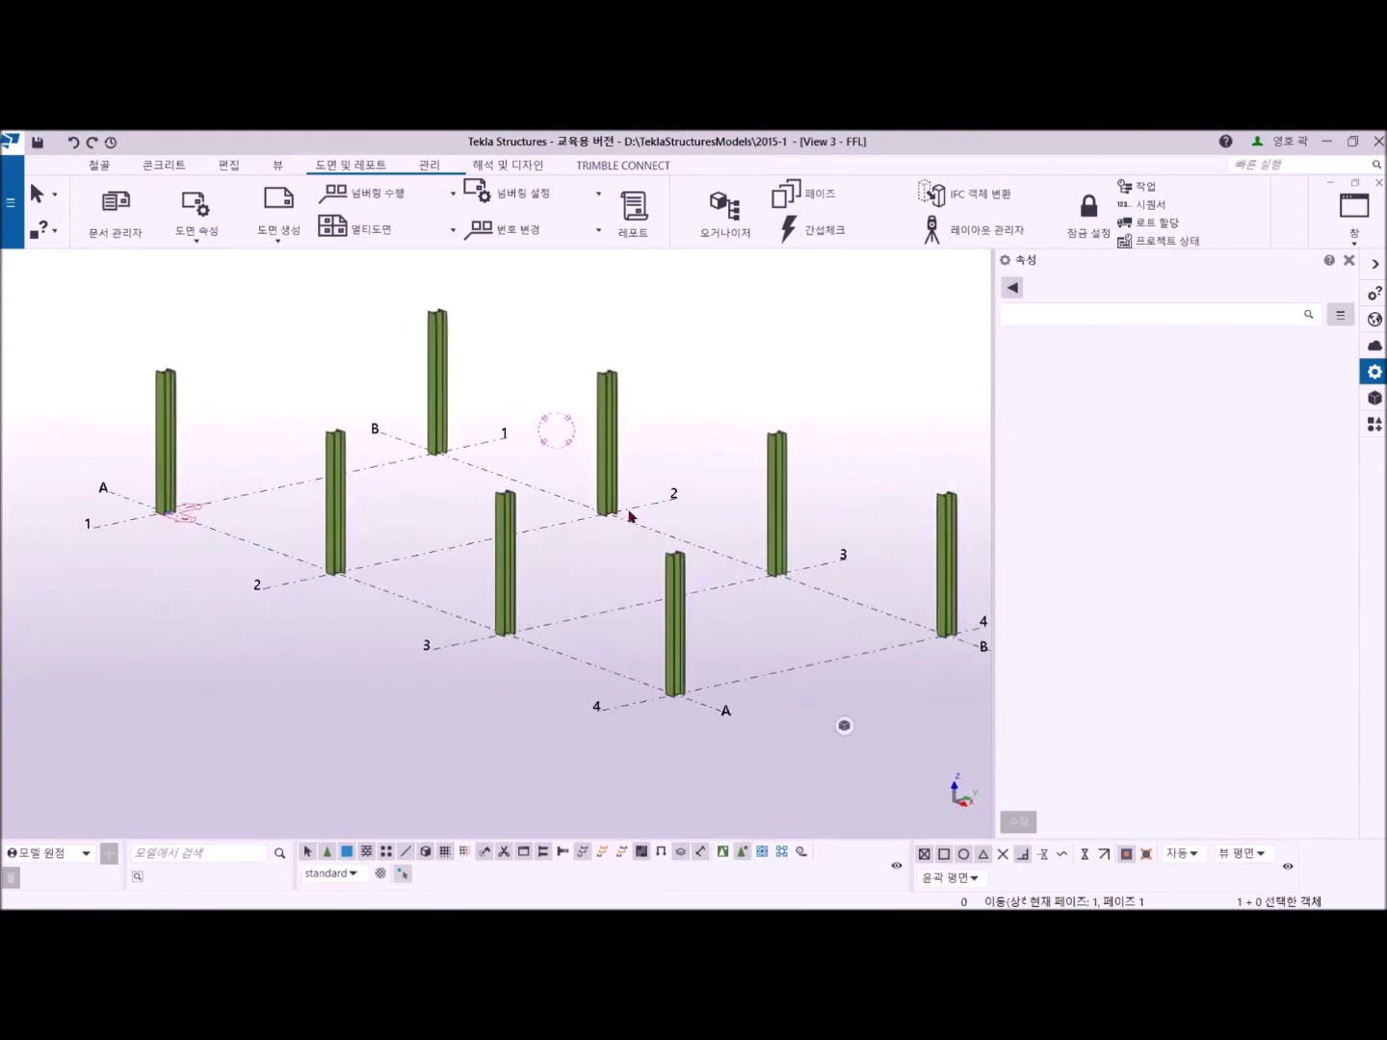
key("ctrl+p")
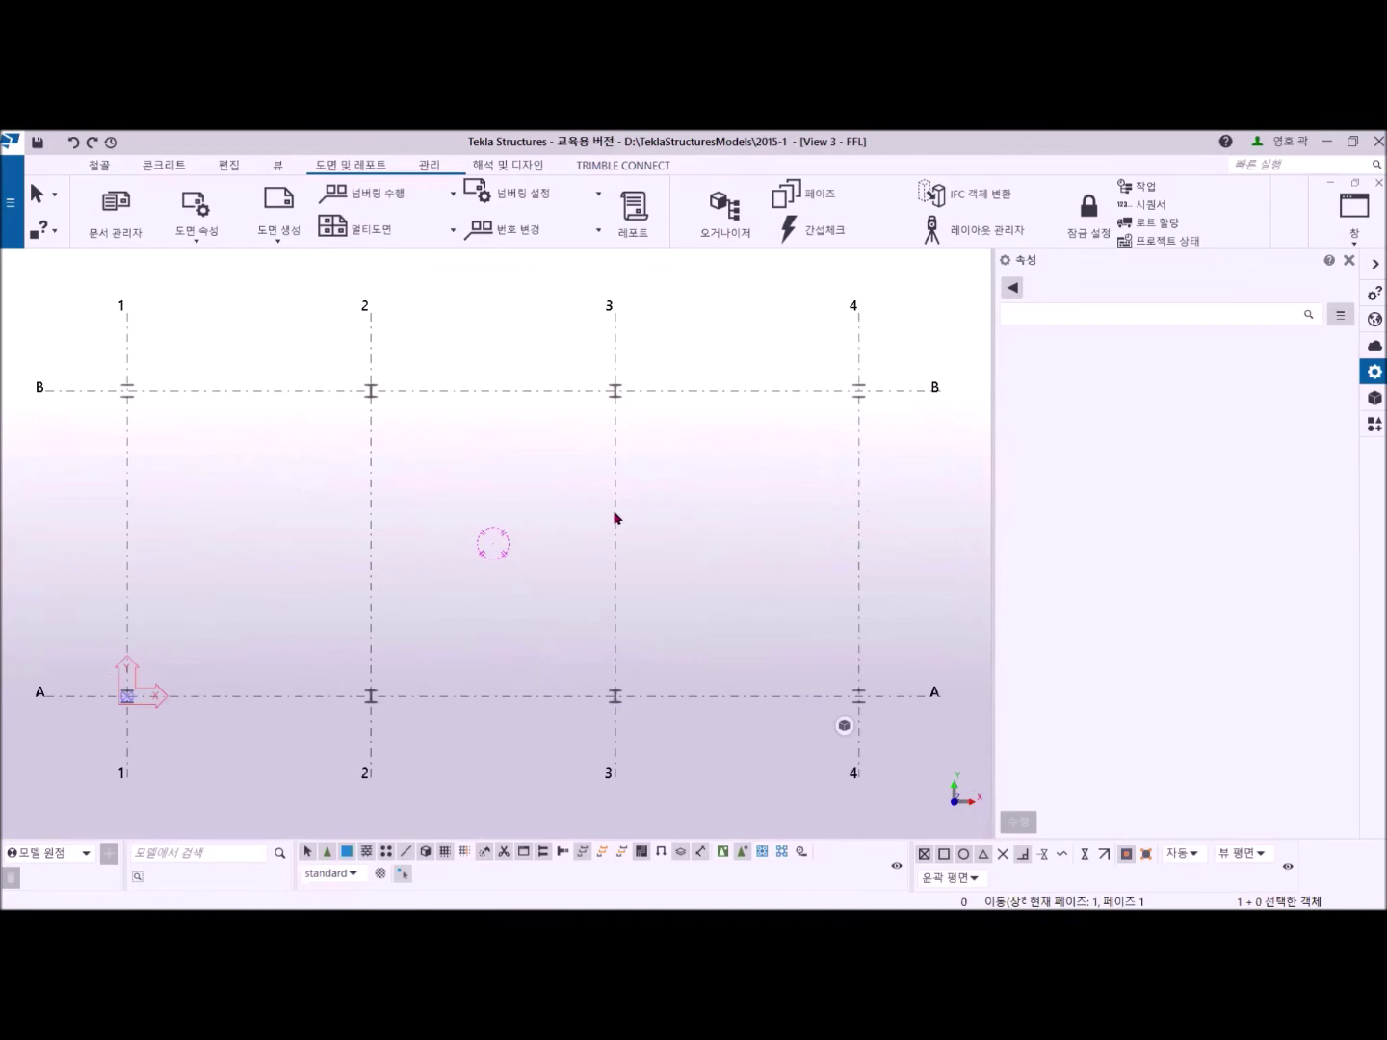
middle_click_drag(617, 518, 426, 377, "ctrl")
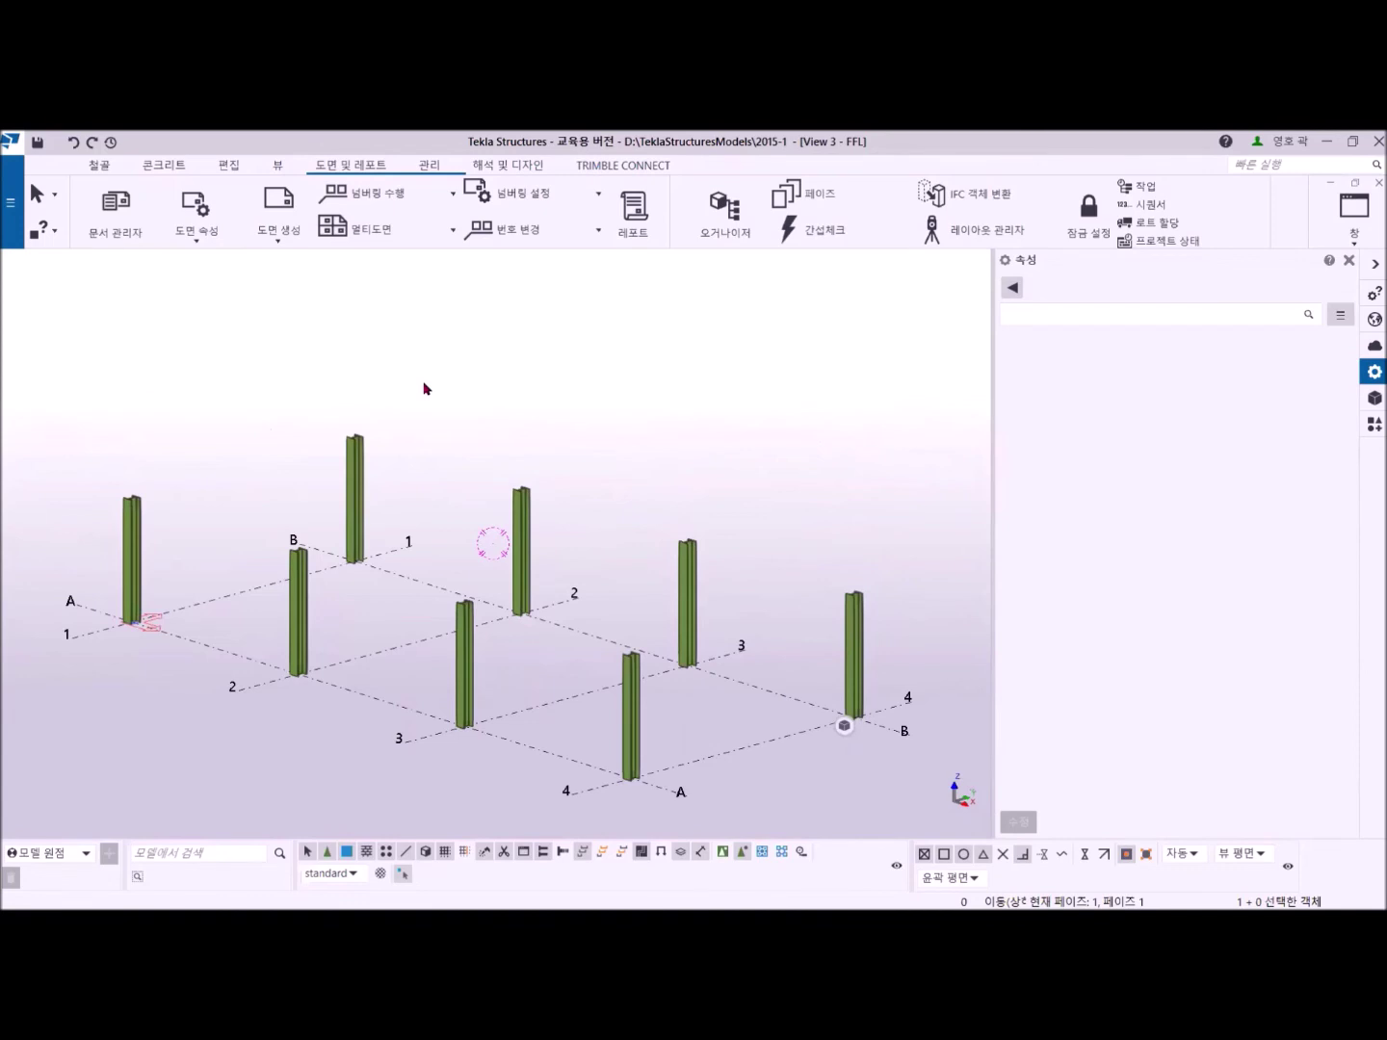
Toggle the FFL view between plan and 3D, and examine the lower column at grid A-1 in 3D.
key("ctrl+p")
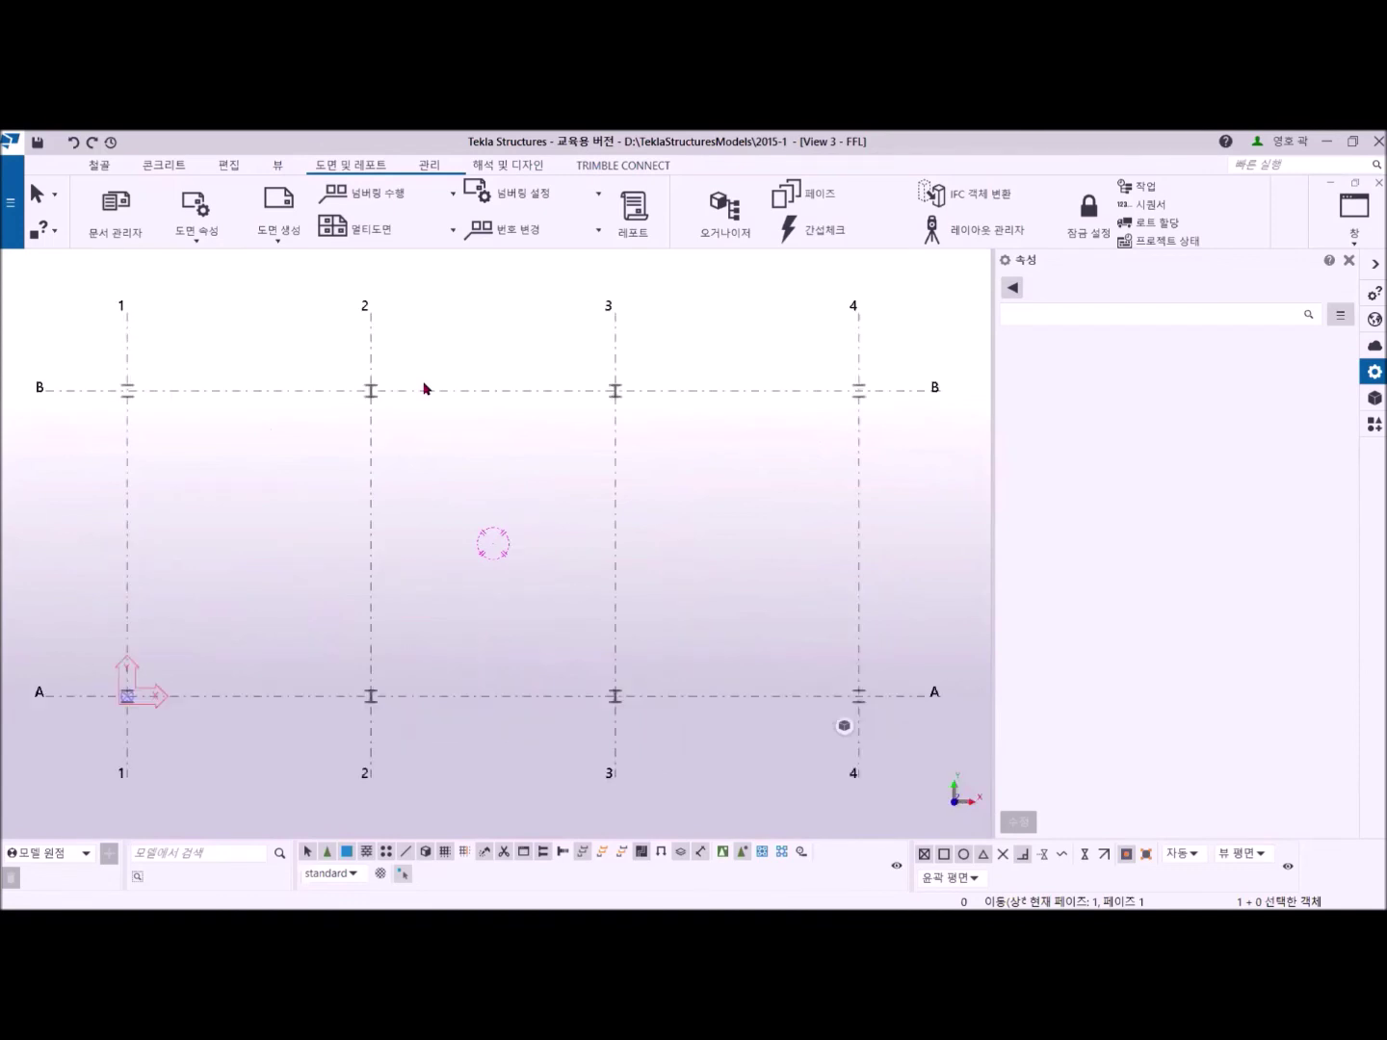
middle_click_drag(477, 582, 270, 403, "ctrl")
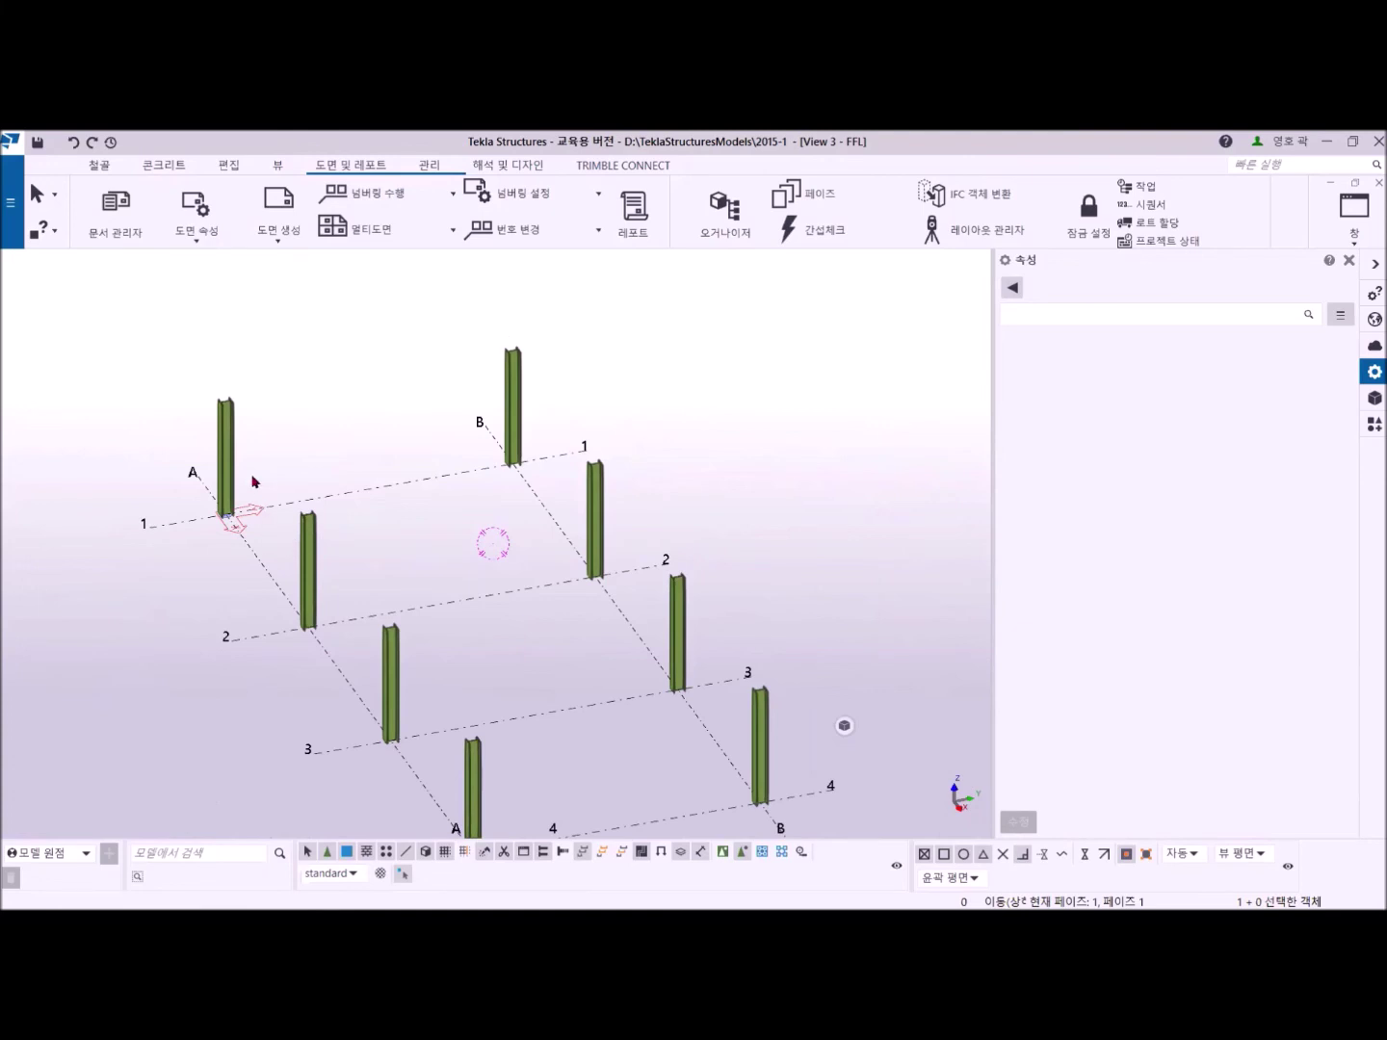
scroll(232, 490, "up", 2)
middle_click_drag(232, 489, 409, 441)
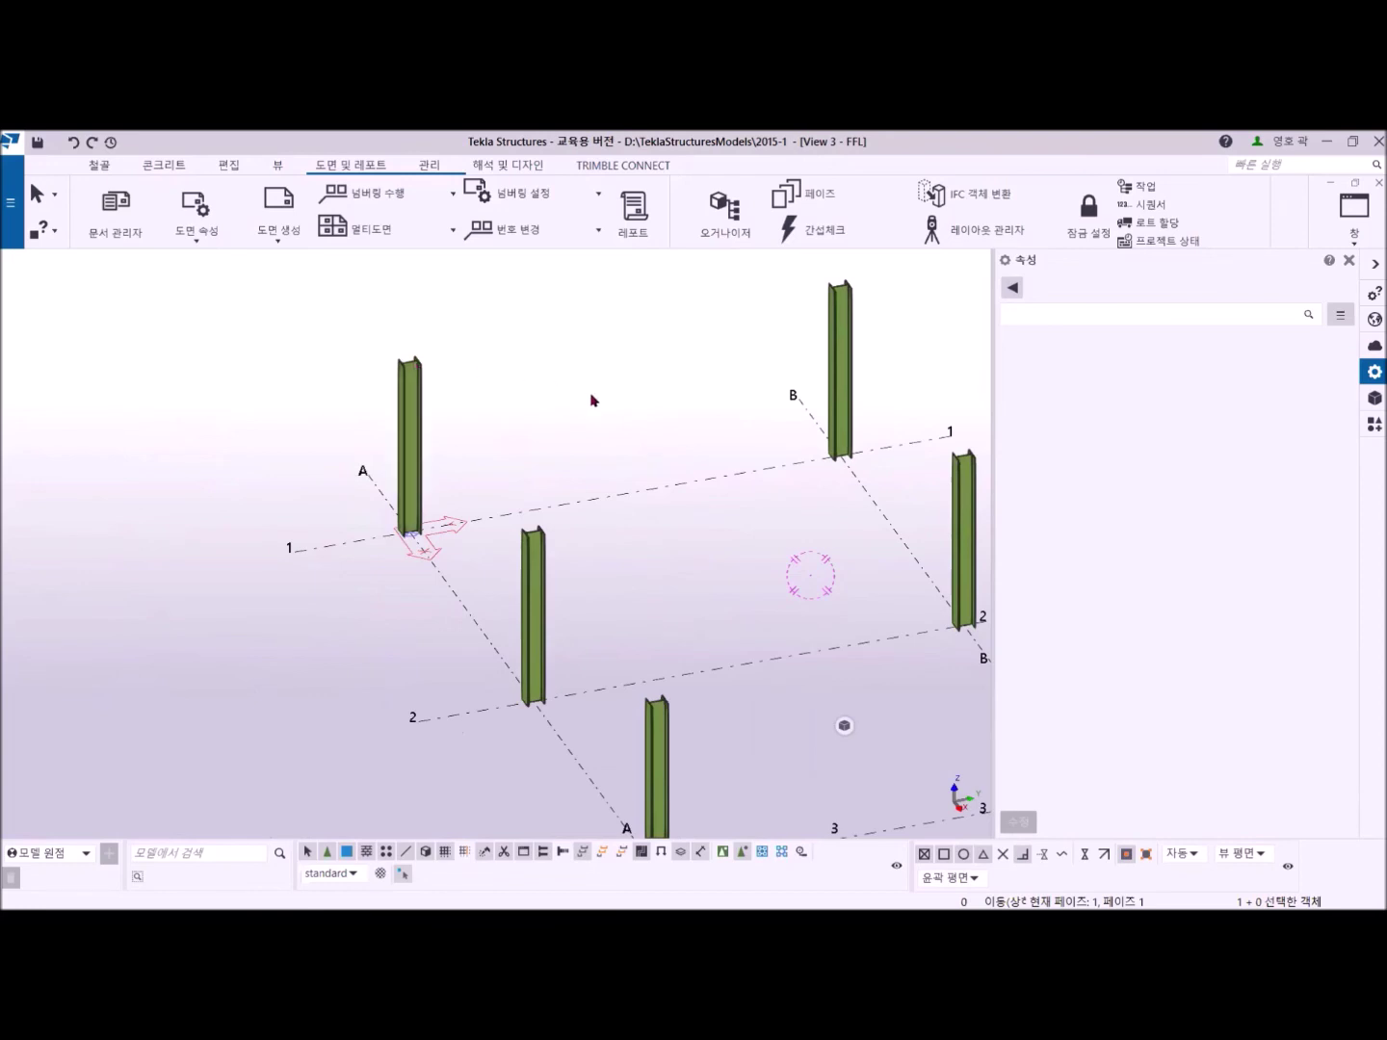
Set the view point at the top of the column at grid A-1 and orbit the columns around it.
left_click(275, 166)
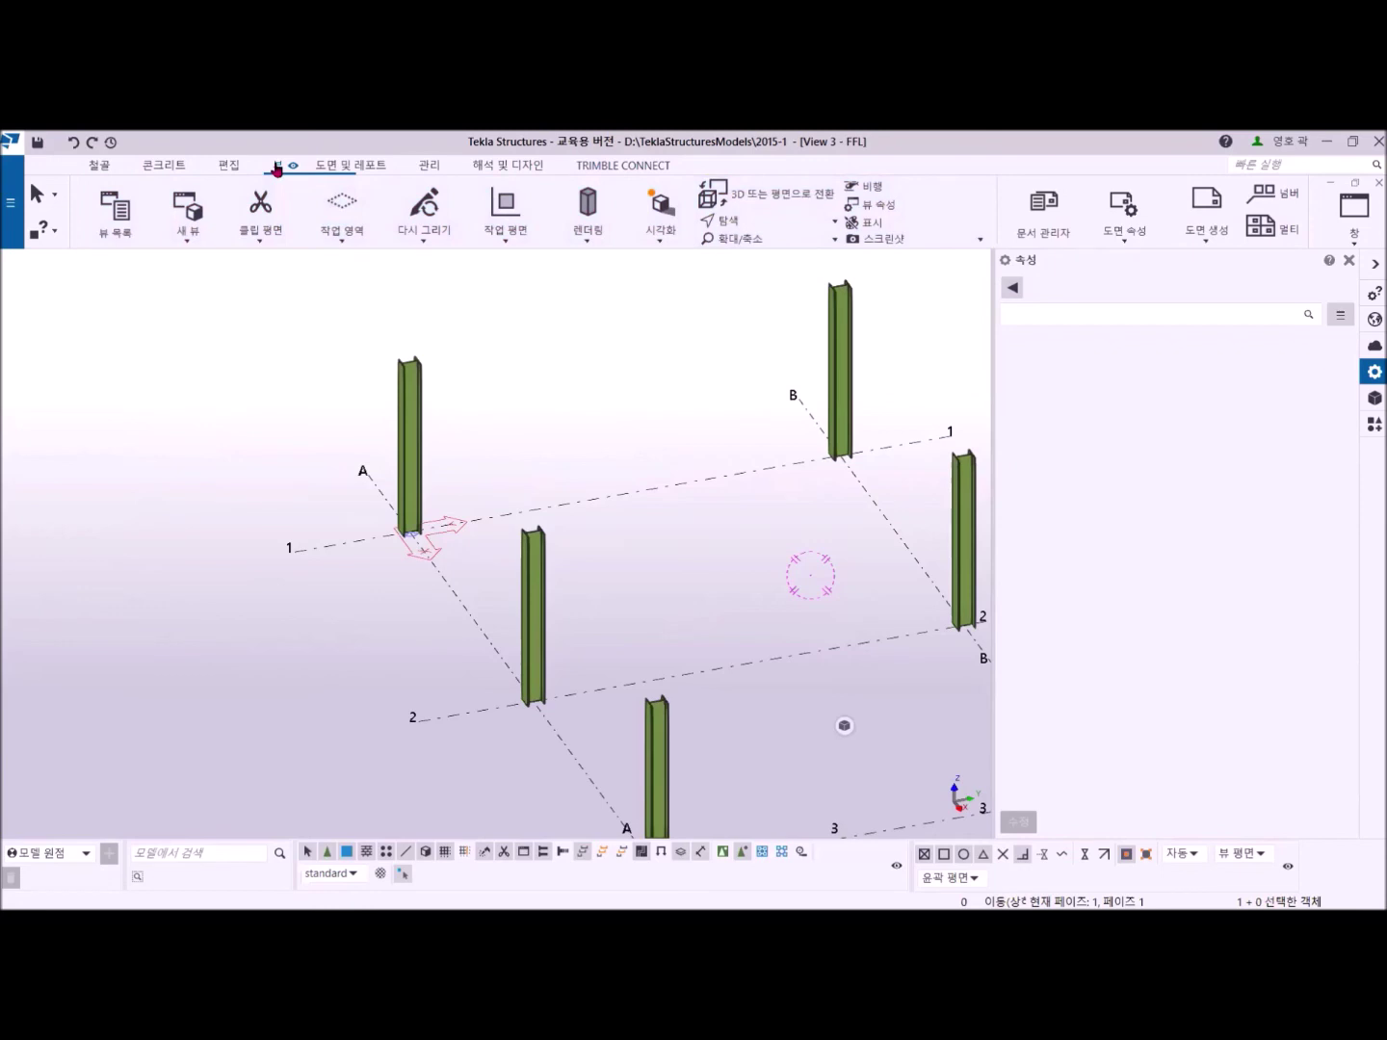
left_click(814, 223)
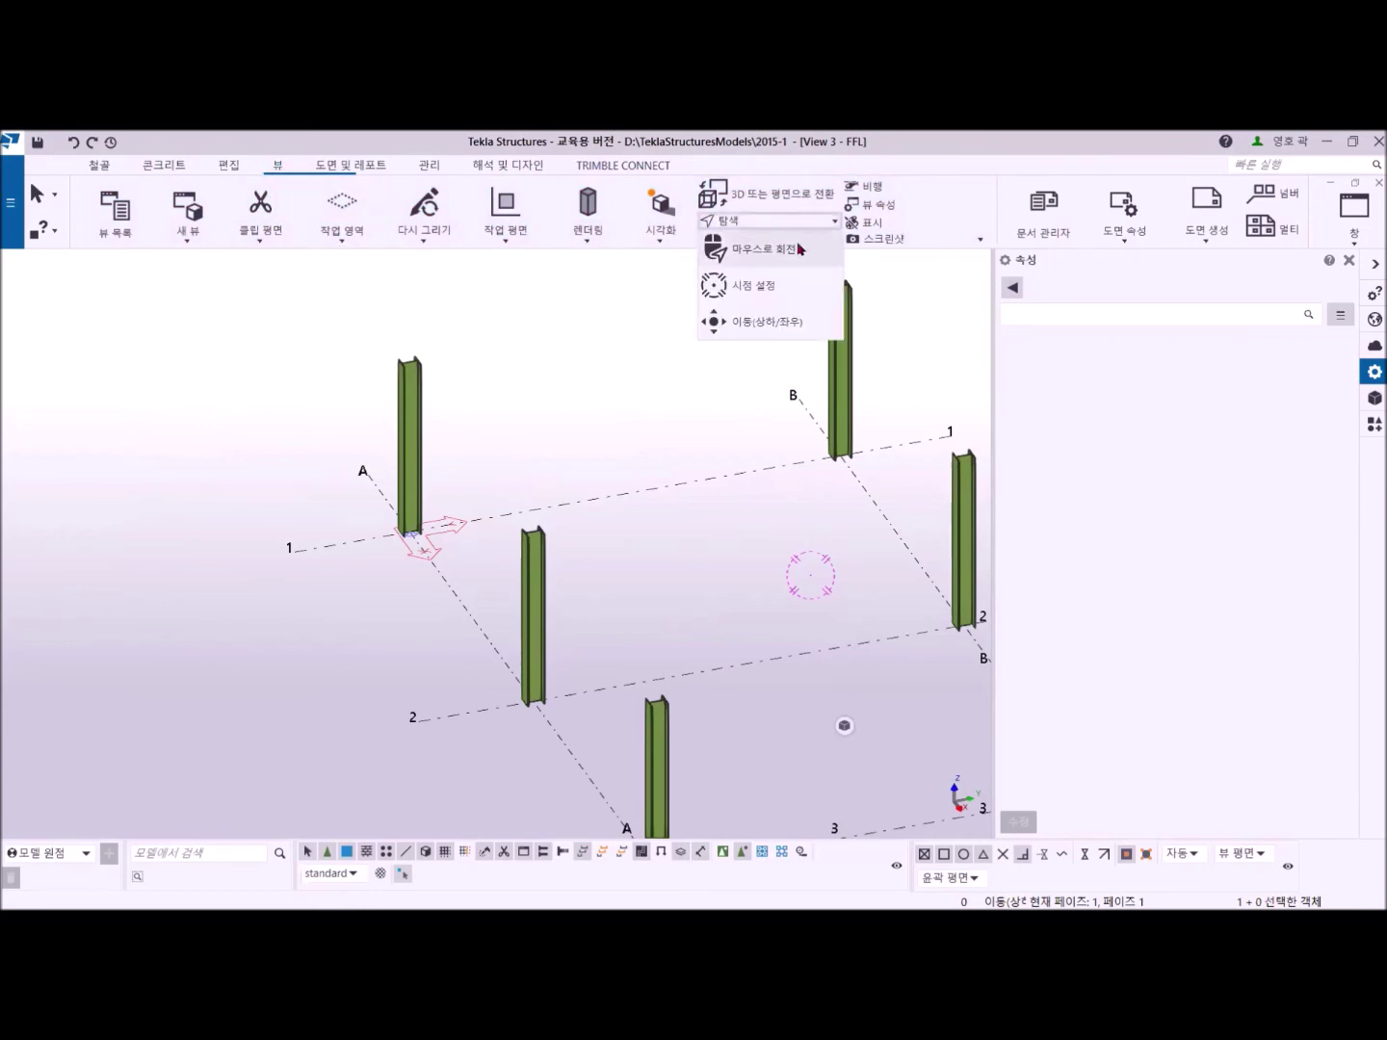
left_click(754, 286)
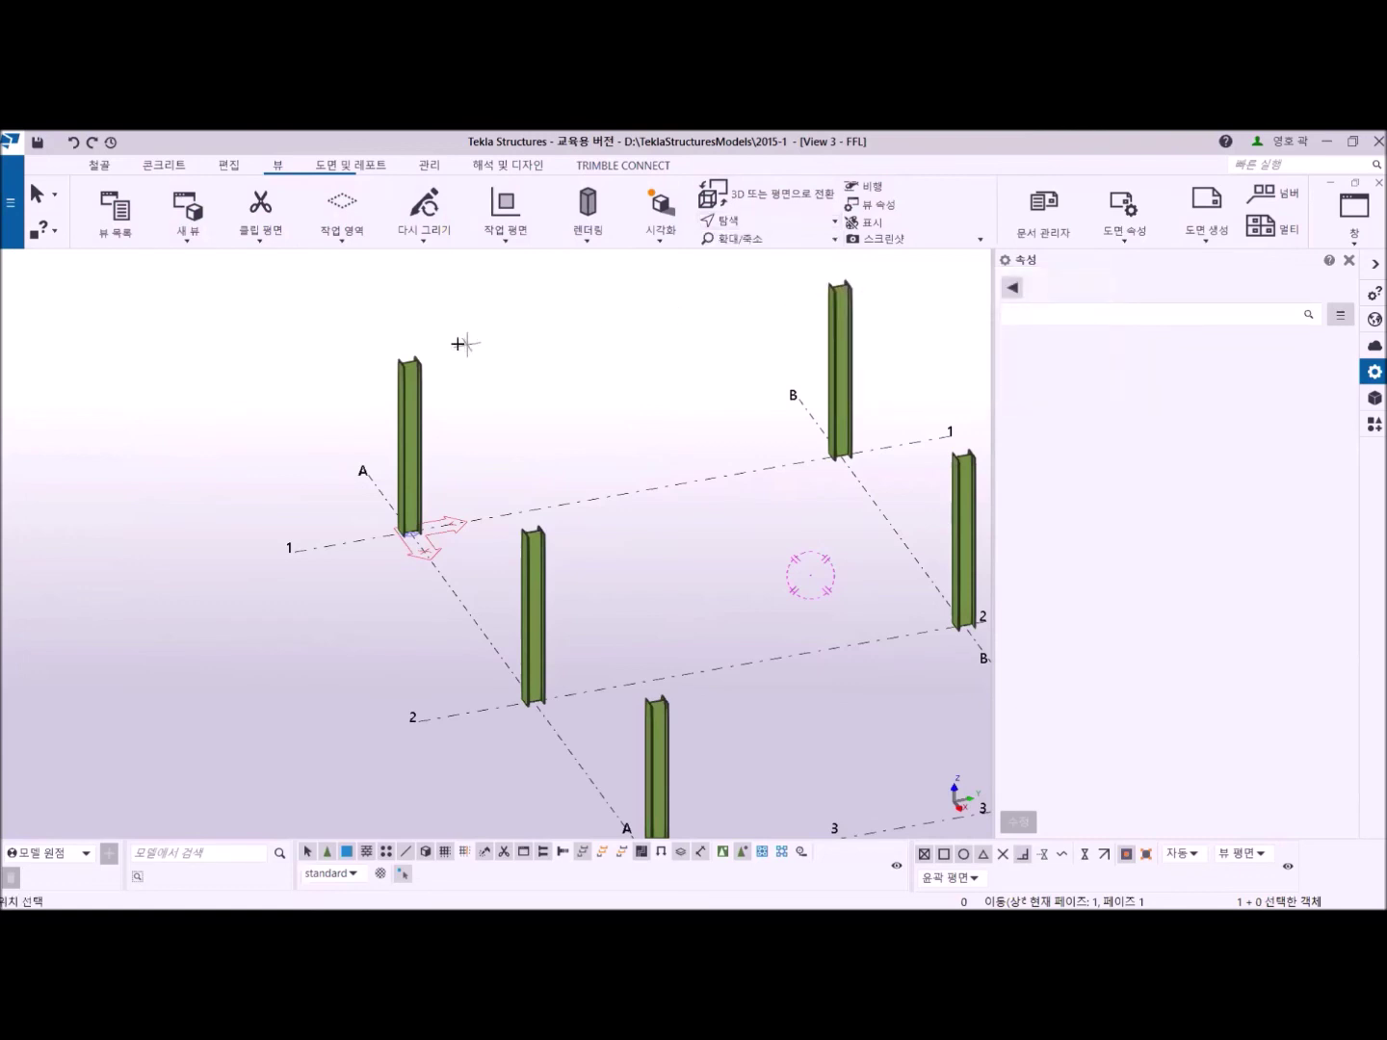
left_click(412, 360)
middle_click_drag(365, 491, 720, 418, "ctrl")
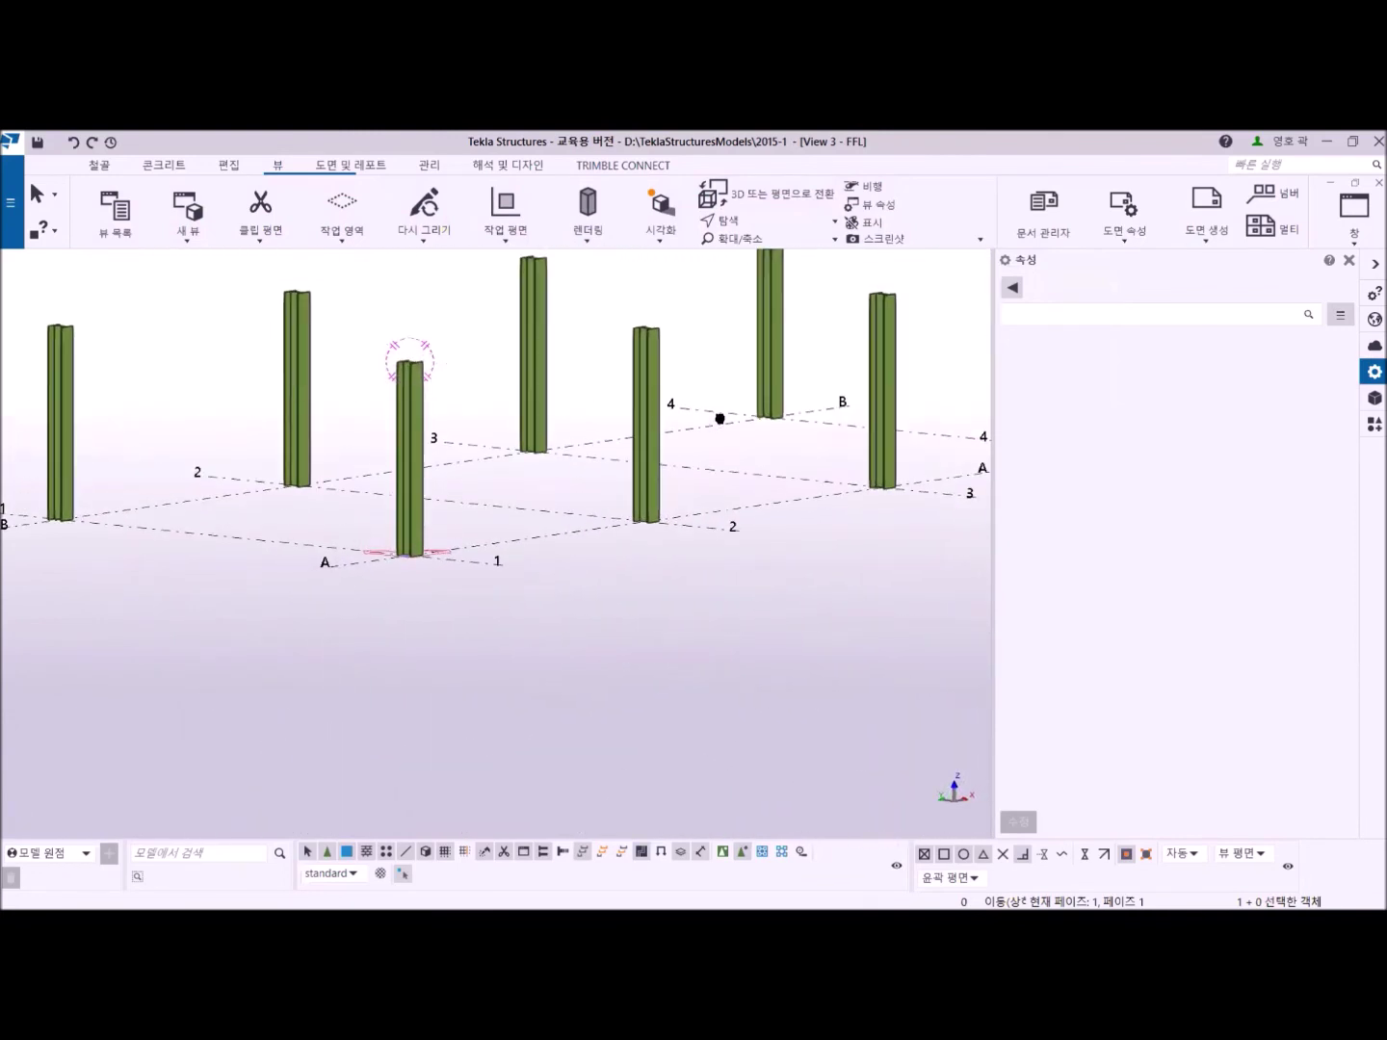
middle_click_drag(611, 560, 604, 604)
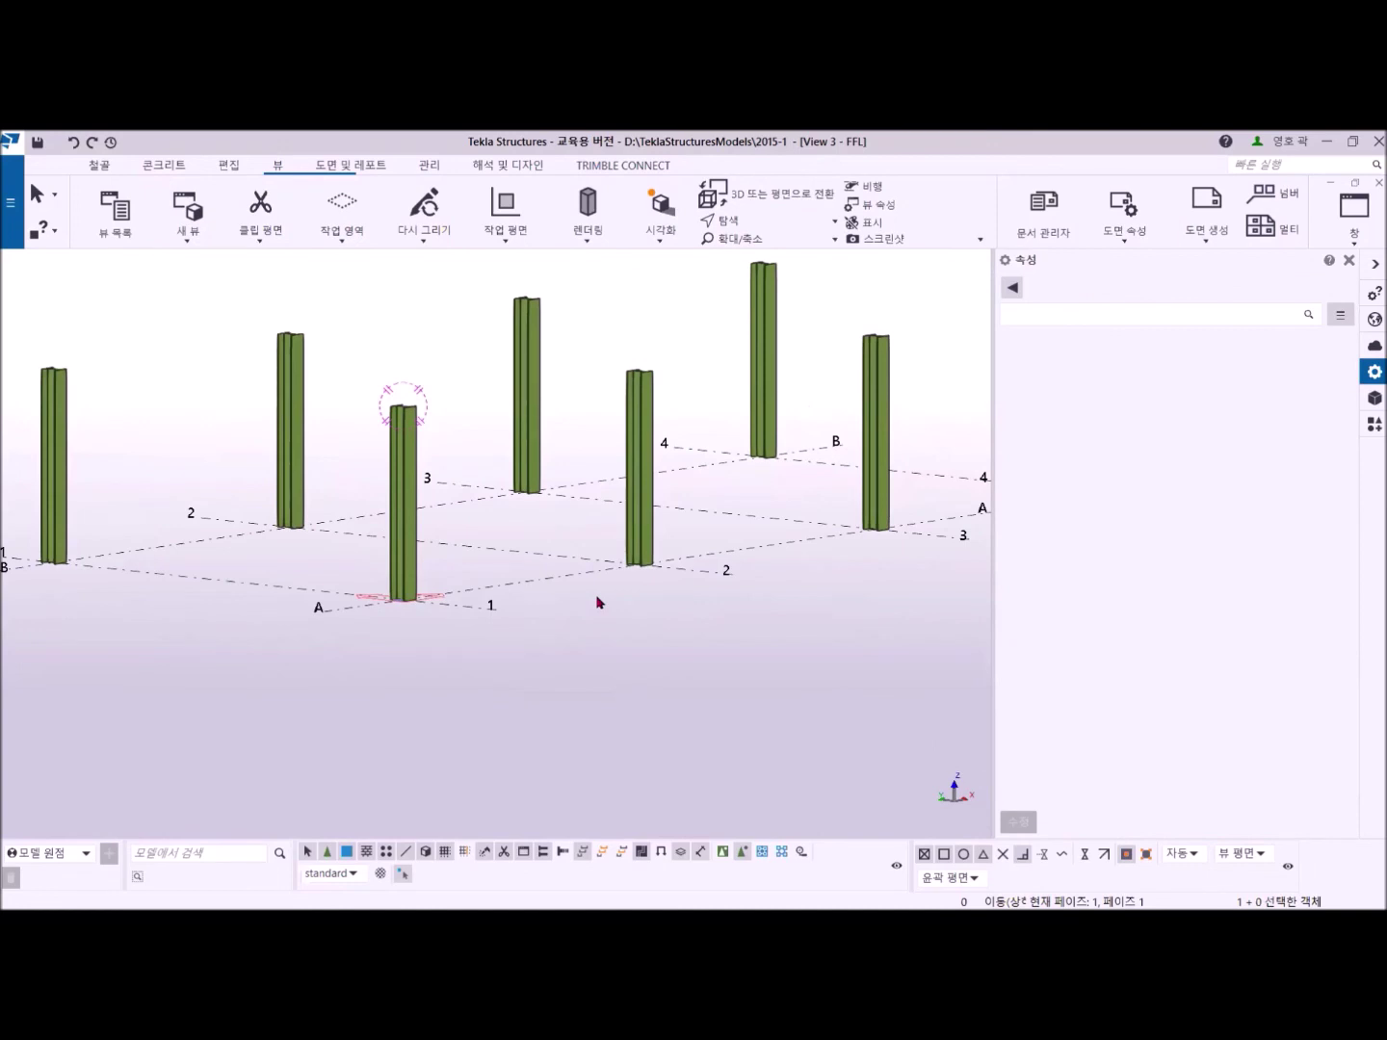
Return the FFL view to plan and check the view list without changing which views are open.
key("ctrl+p")
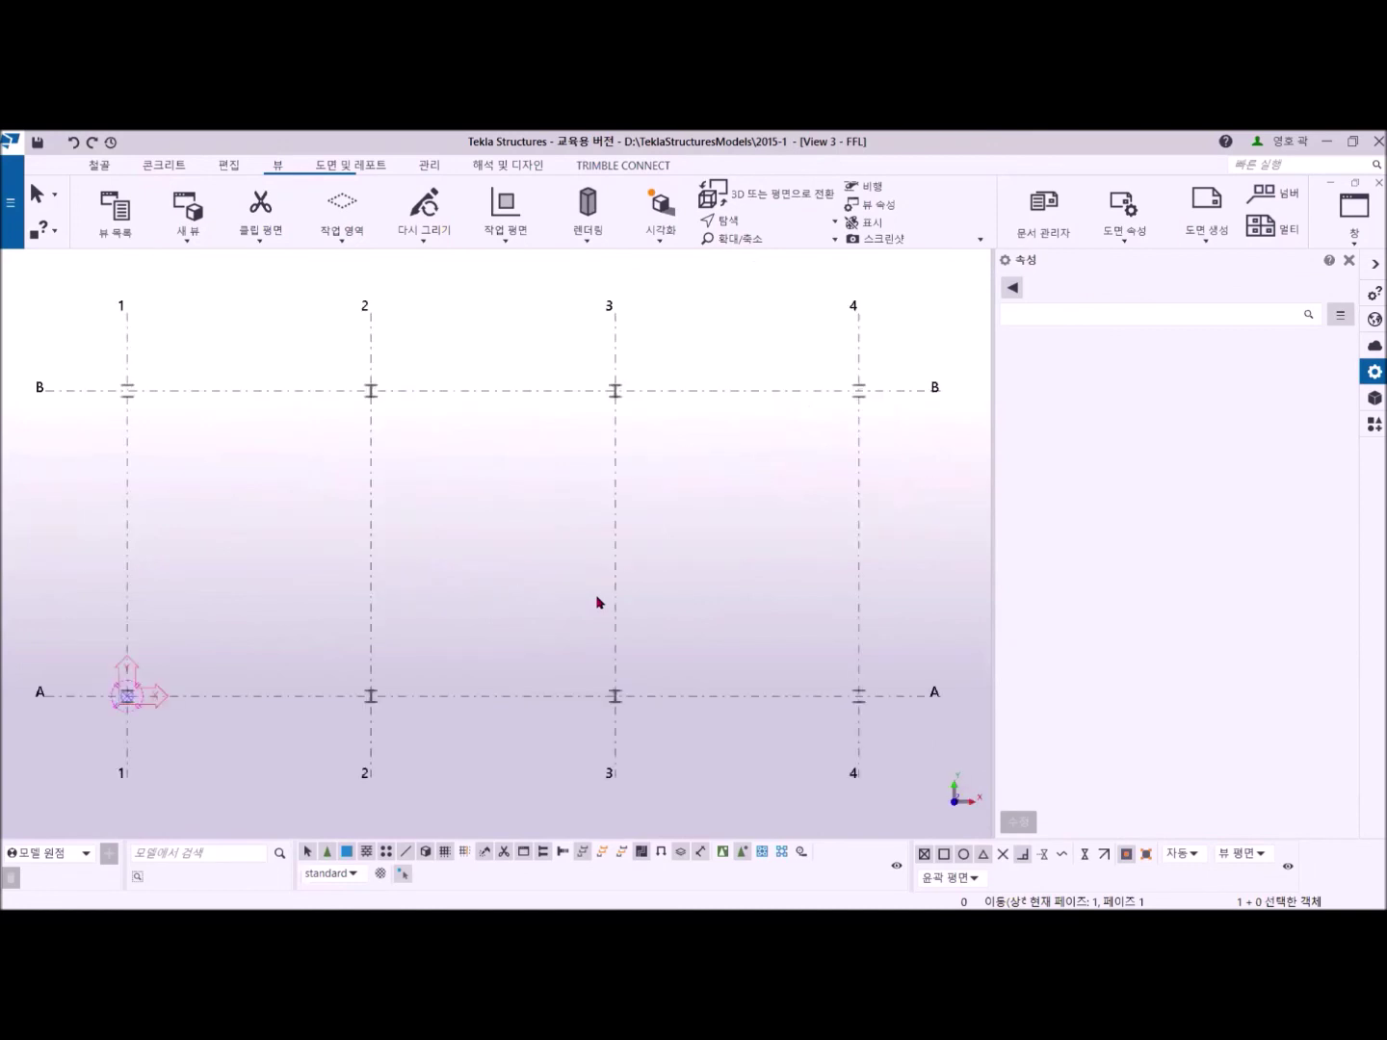
key("ctrl+i")
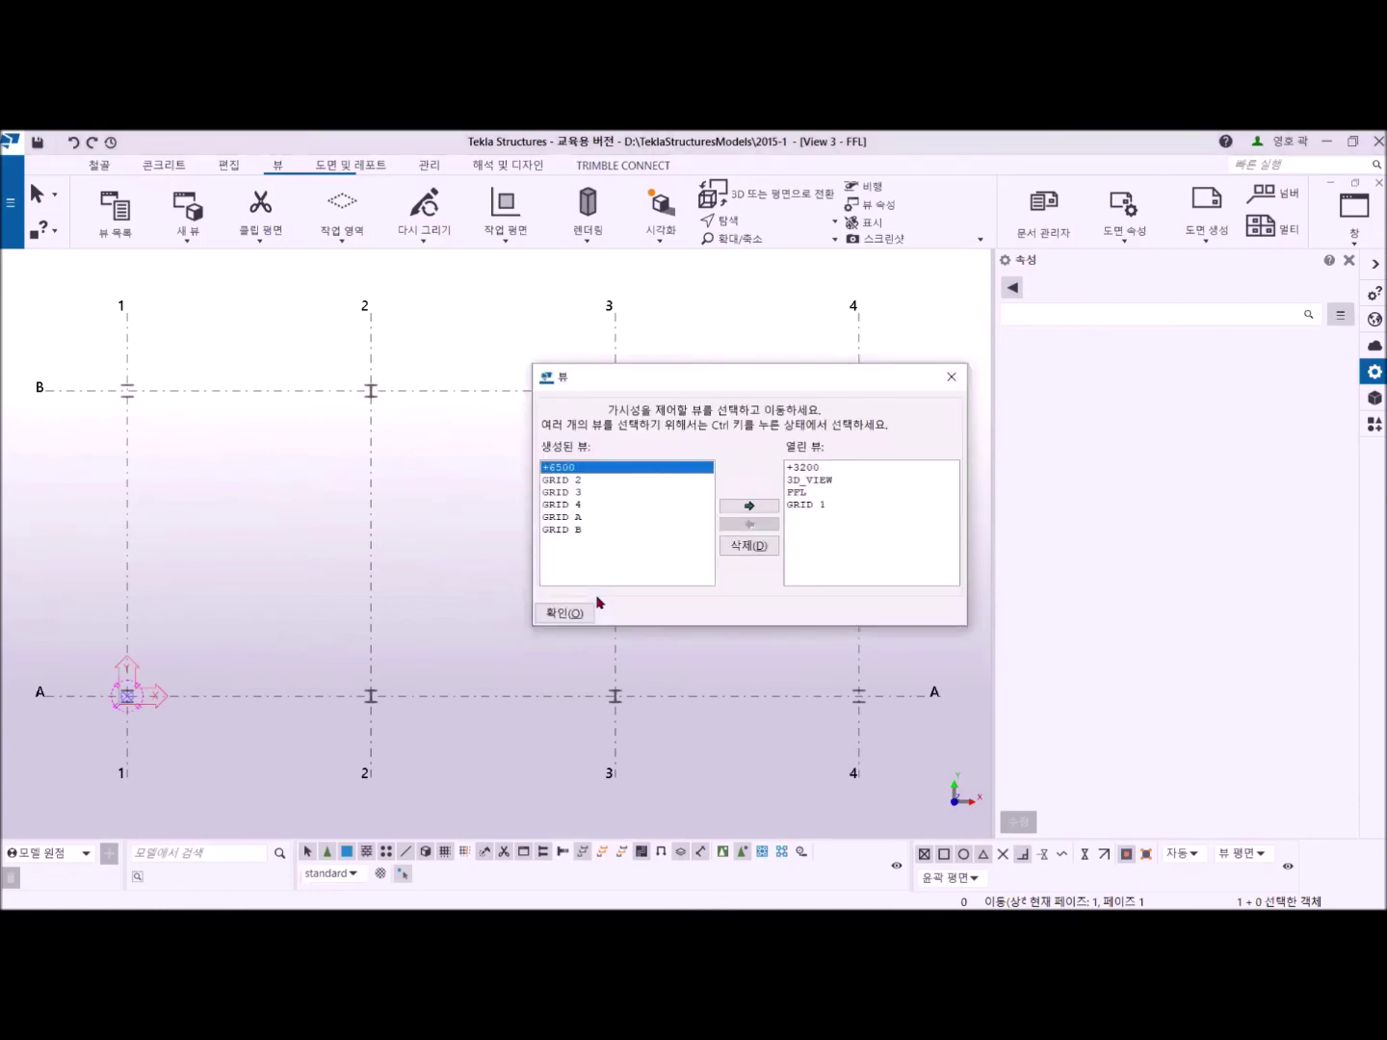
left_click(566, 613)
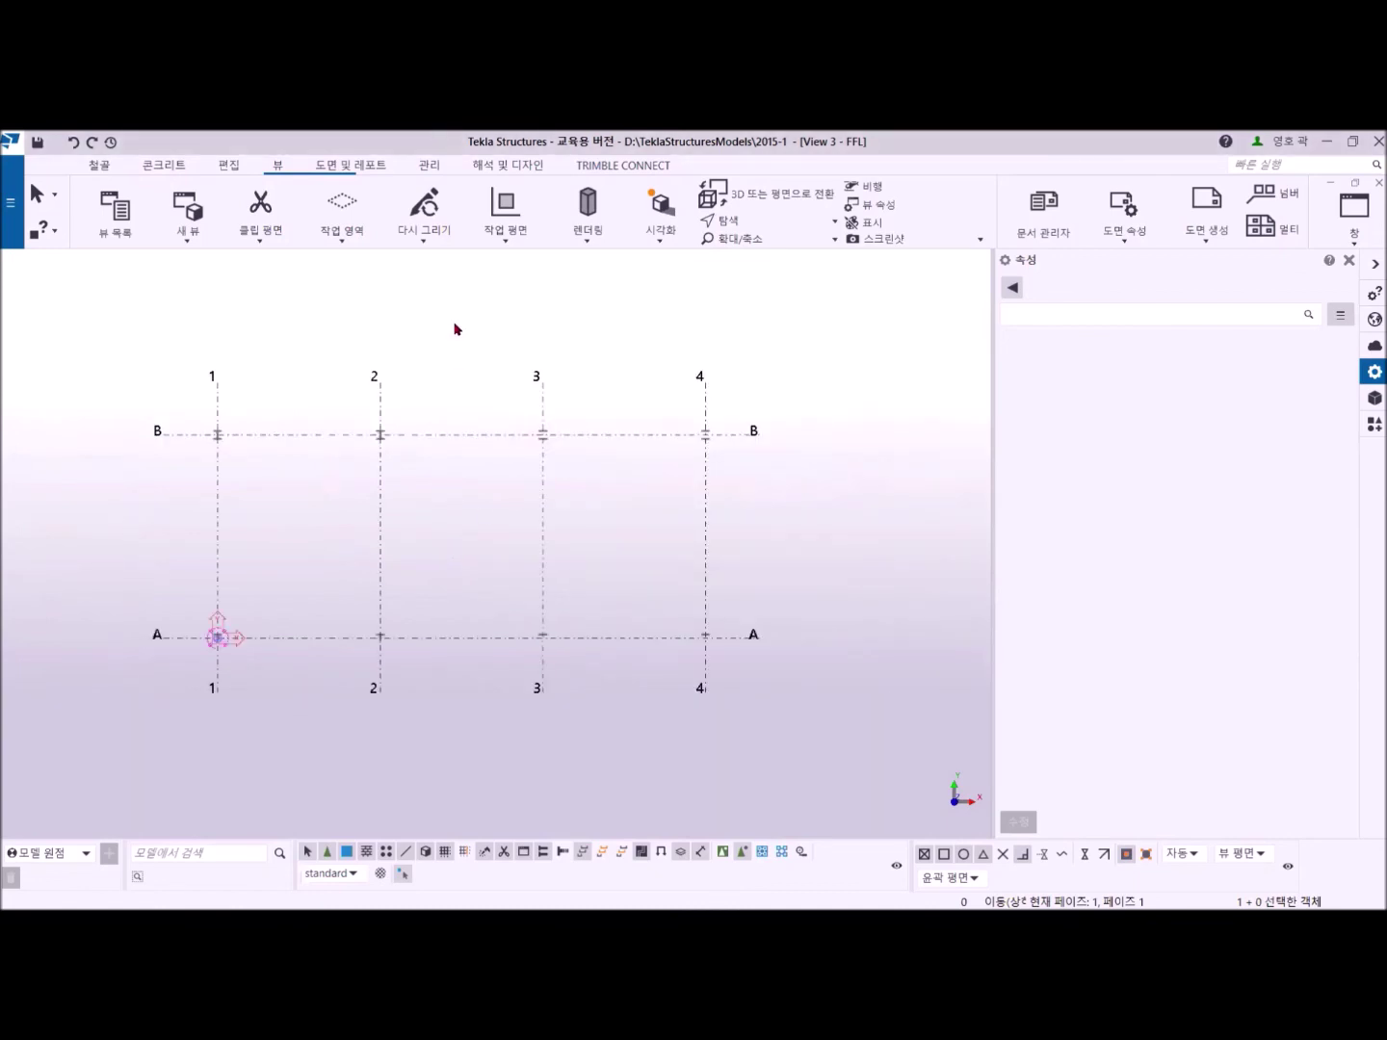
Measure the distance between grid intersections B-4 and A-3, and redraw the view to clear the temporary measurement.
left_click(231, 169)
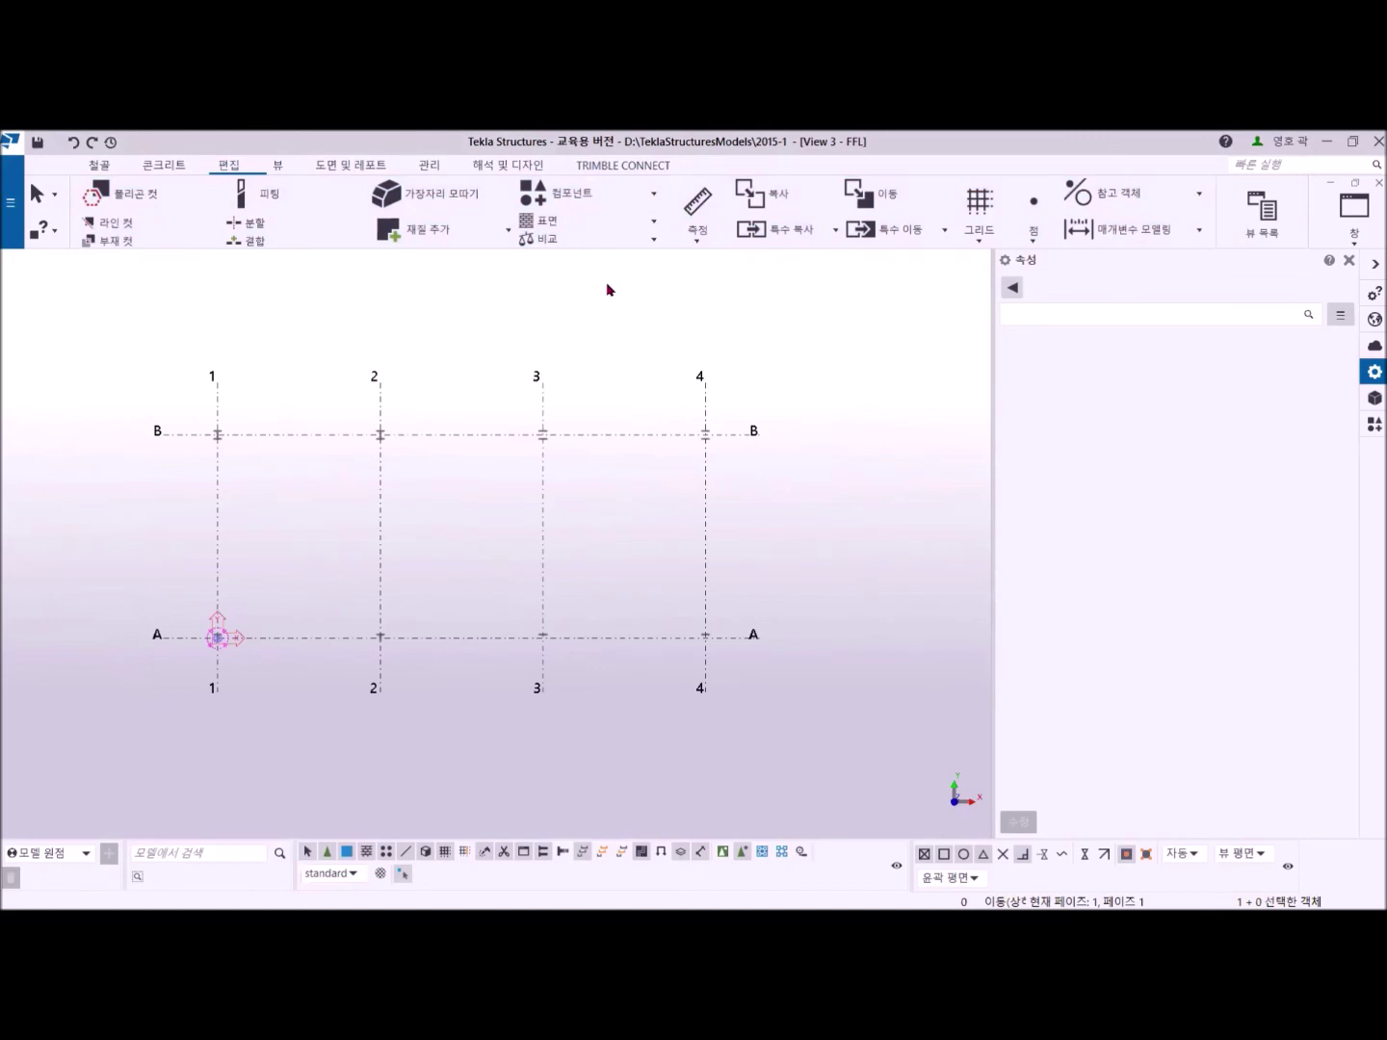
scroll(563, 436, "up", 2)
middle_click_drag(566, 448, 500, 449)
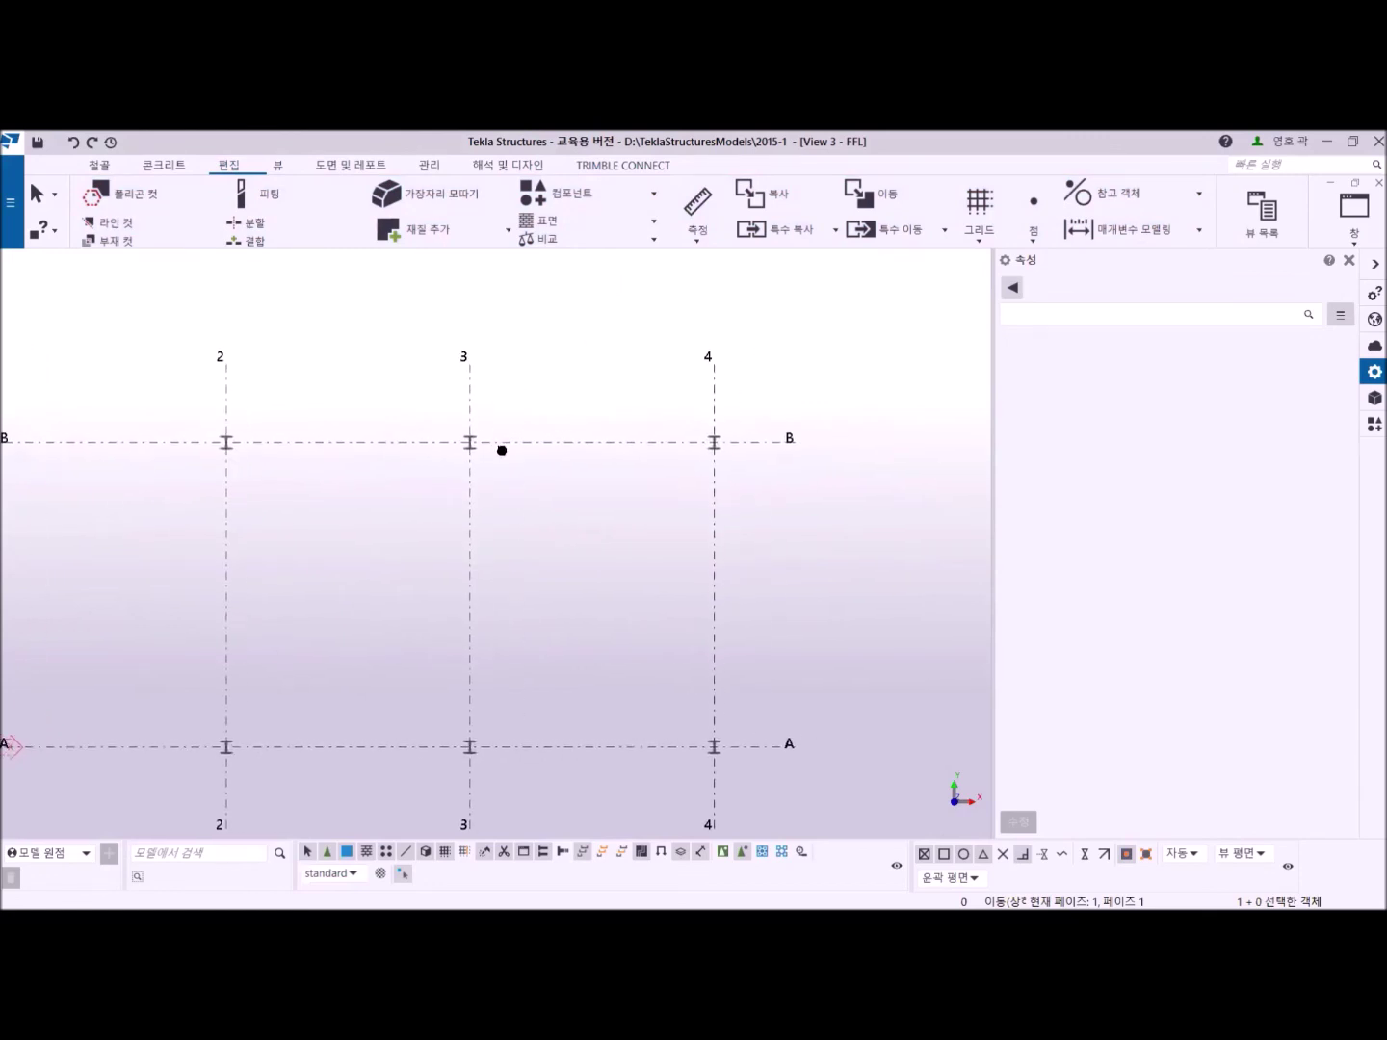
left_click(697, 203)
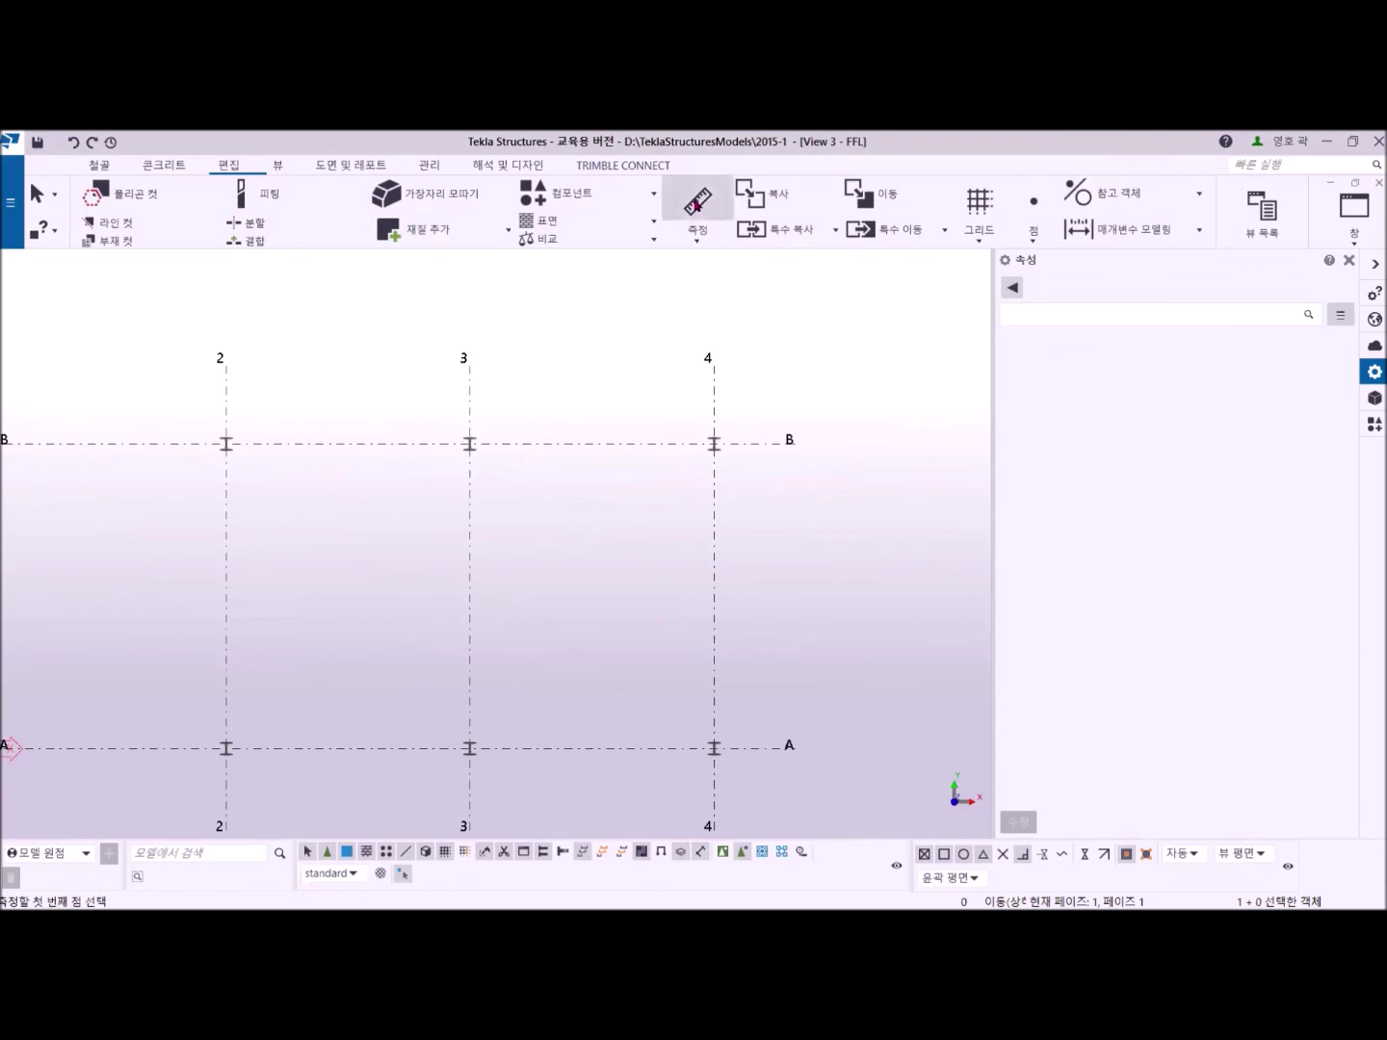
left_click(713, 444)
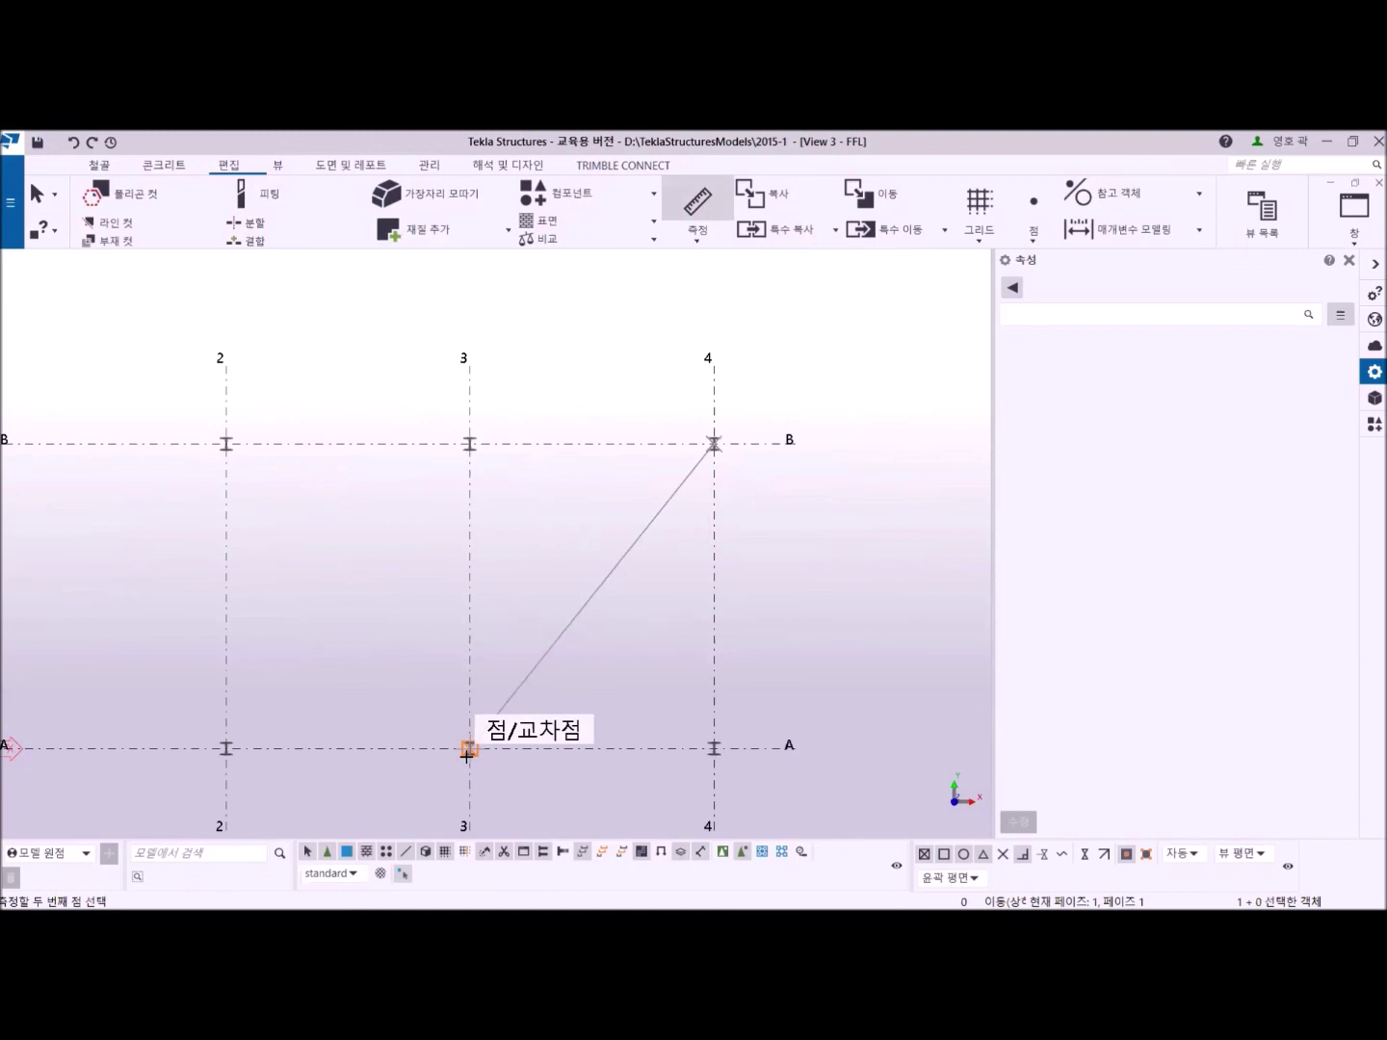
left_click(469, 749)
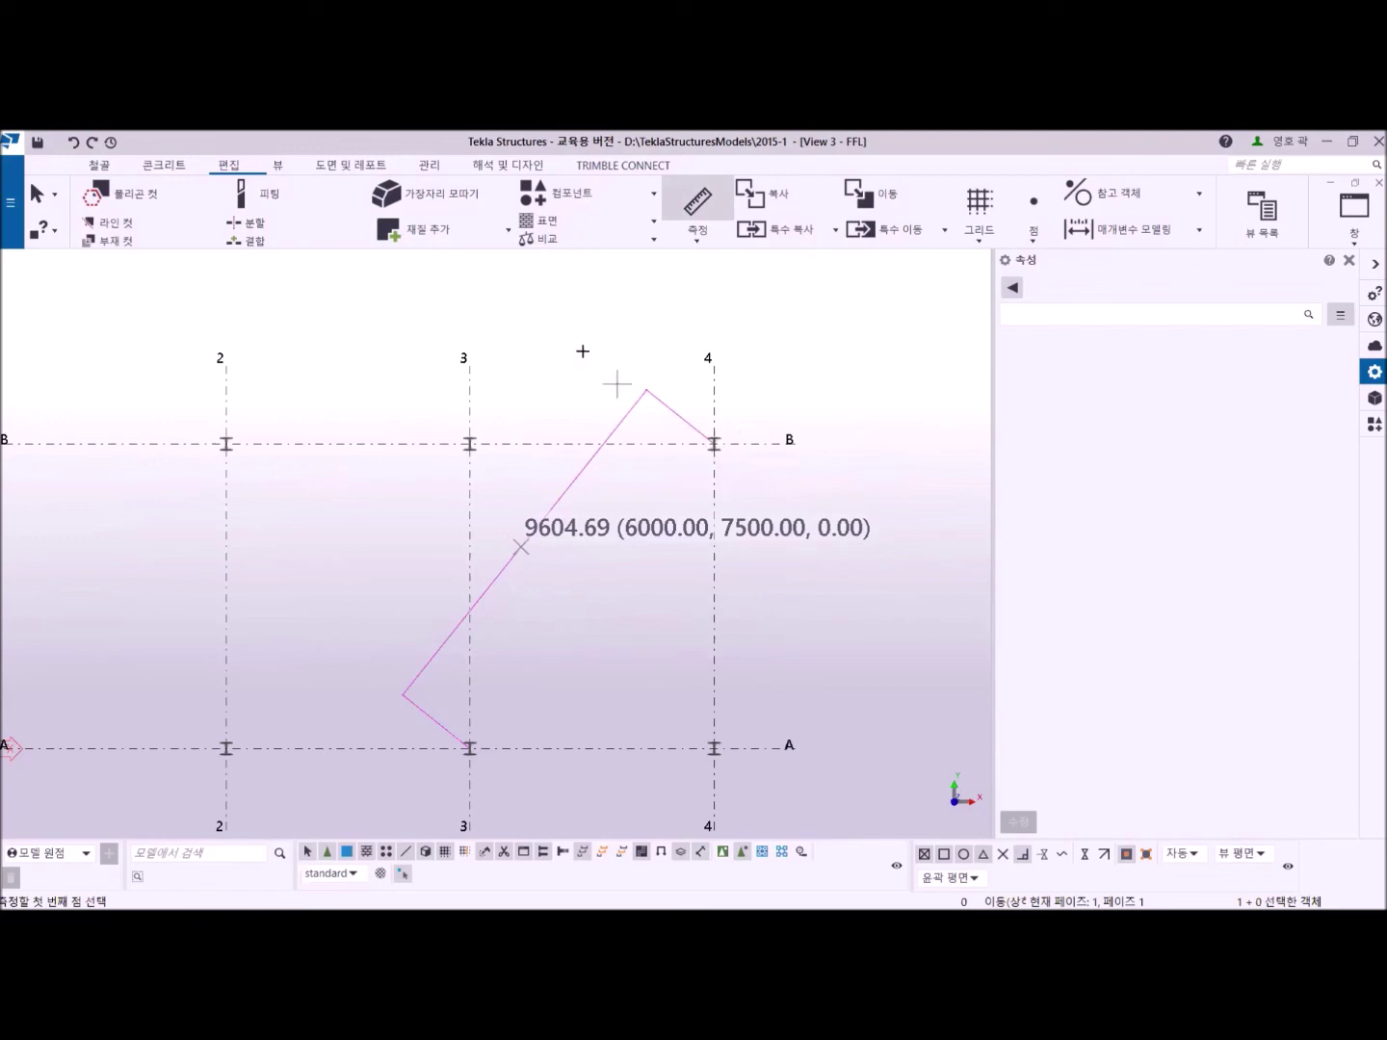
right_click(535, 307)
left_click(564, 322)
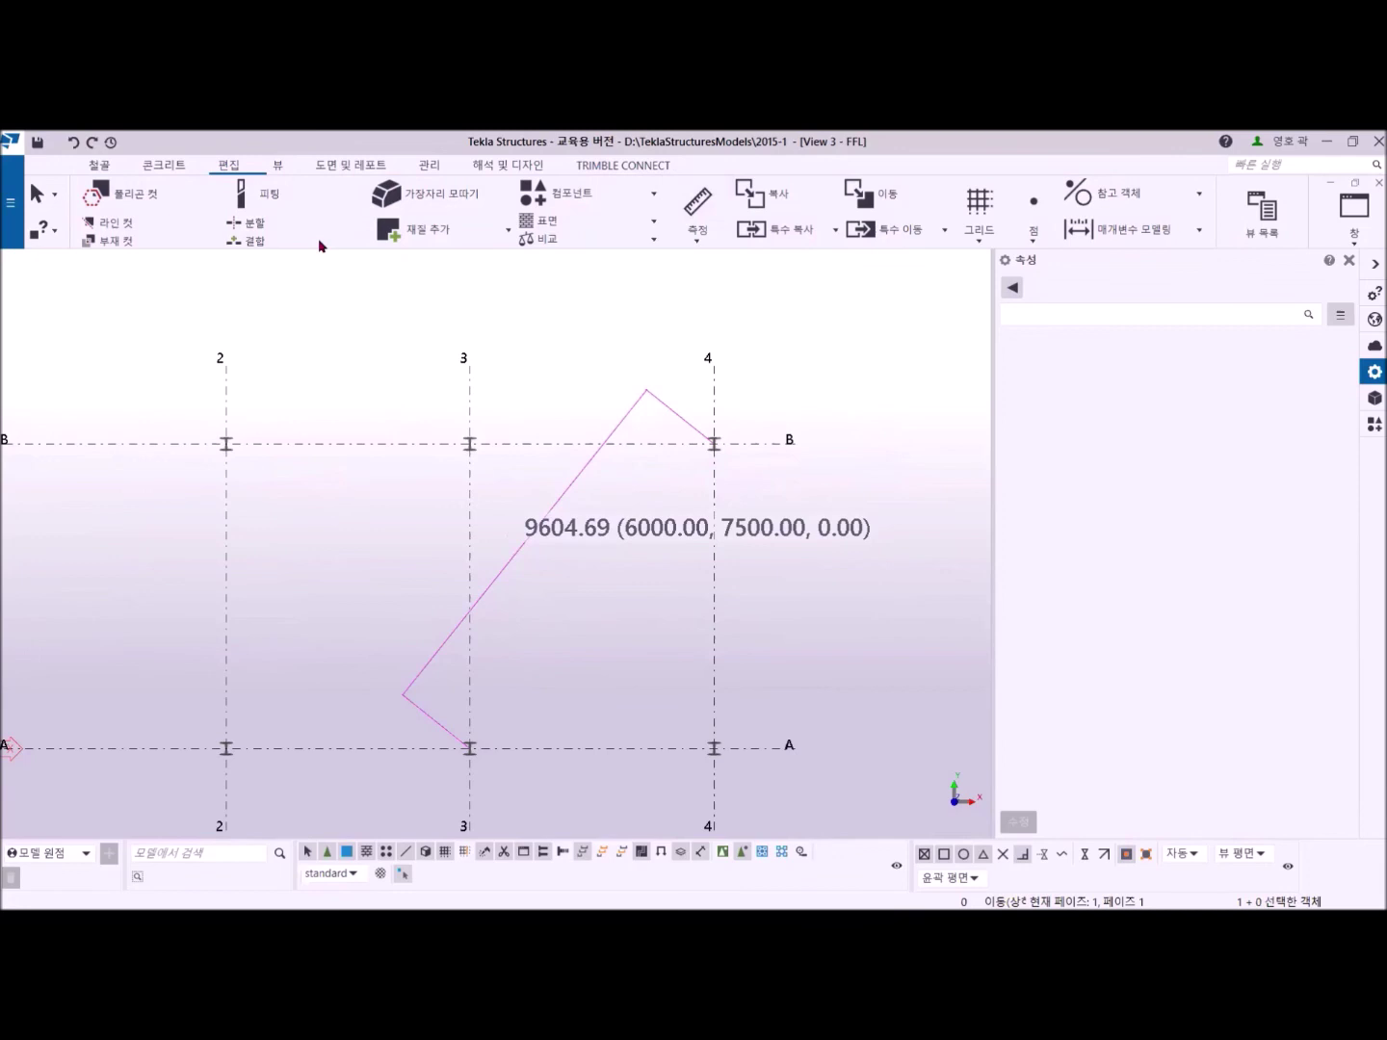
left_click(278, 166)
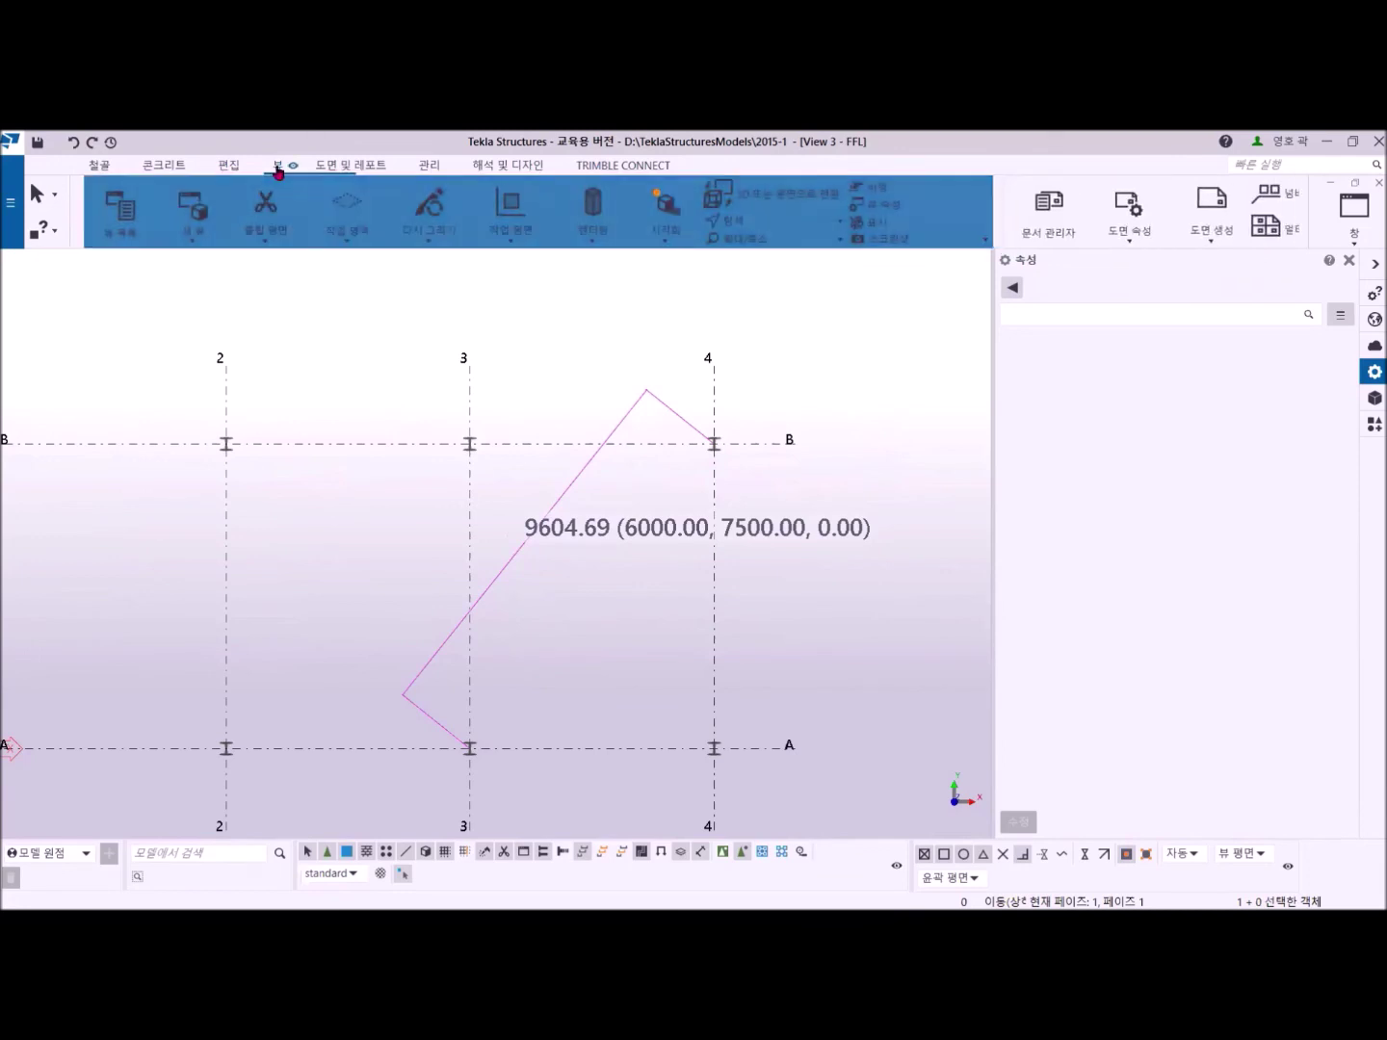
left_click(433, 213)
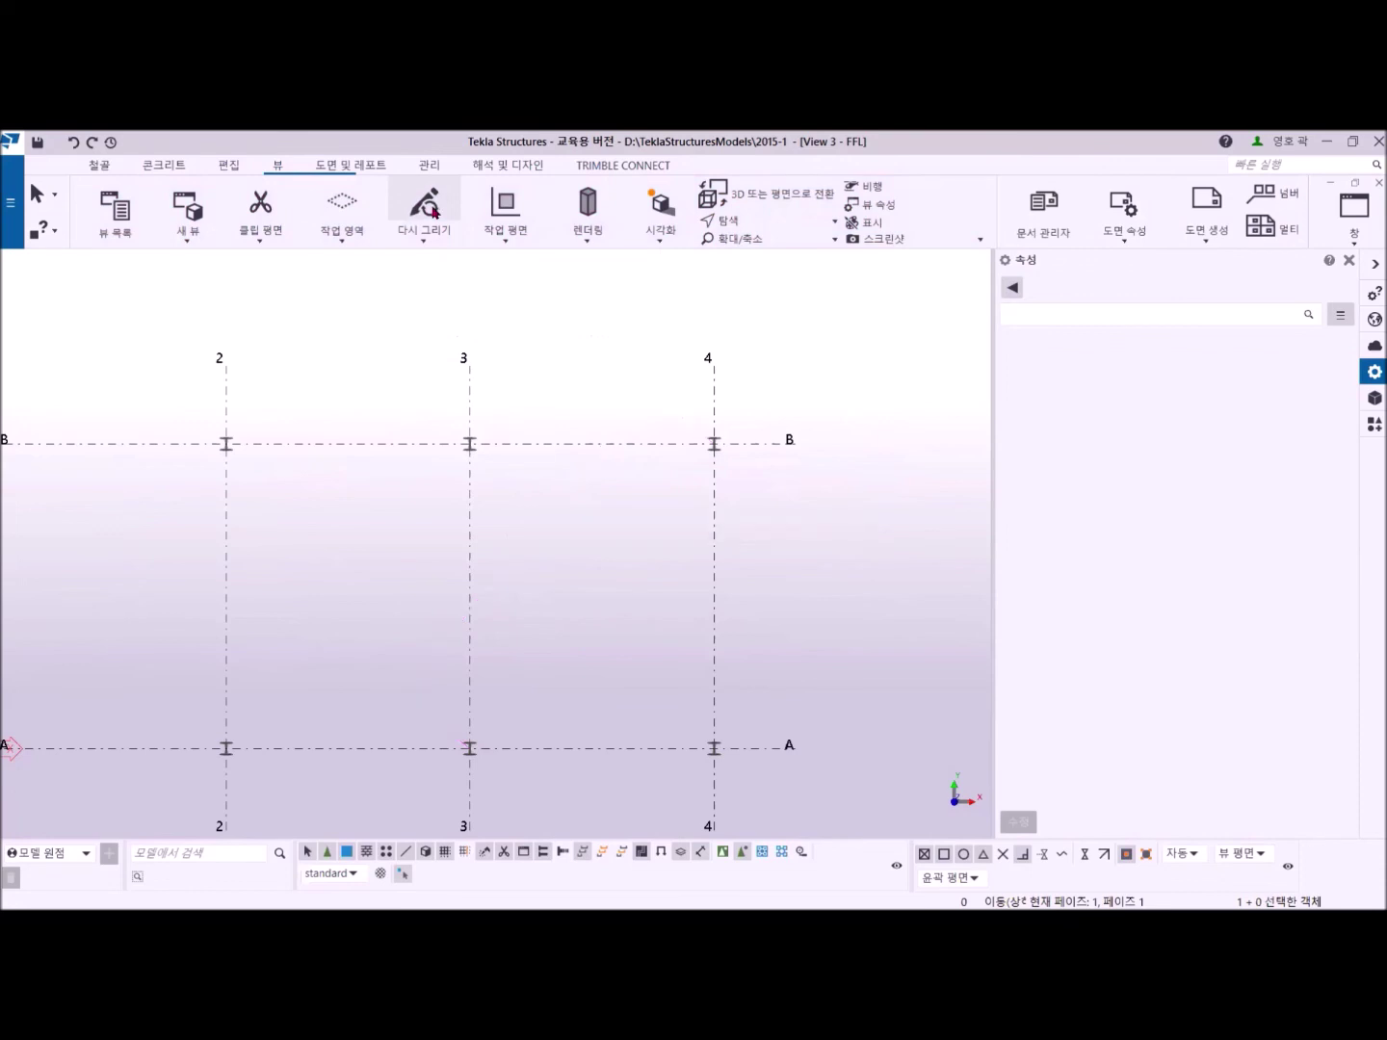
Fit the work area to the entire model for the FFL view and for all views.
scroll(378, 459, "down", 5)
middle_click_drag(377, 457, 242, 680)
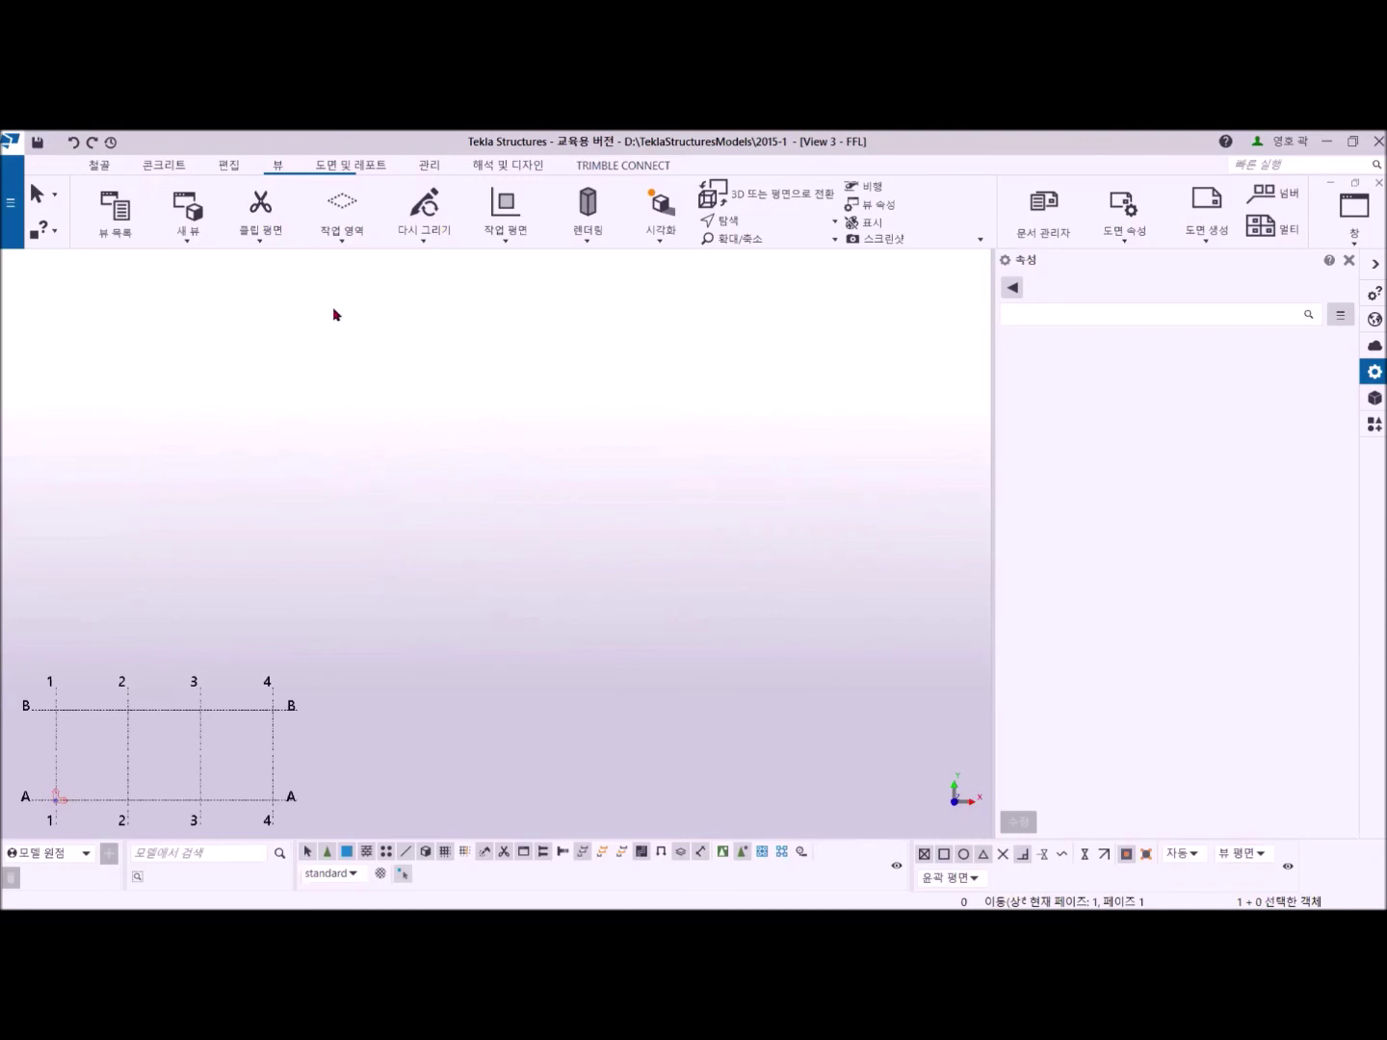
right_click(365, 362)
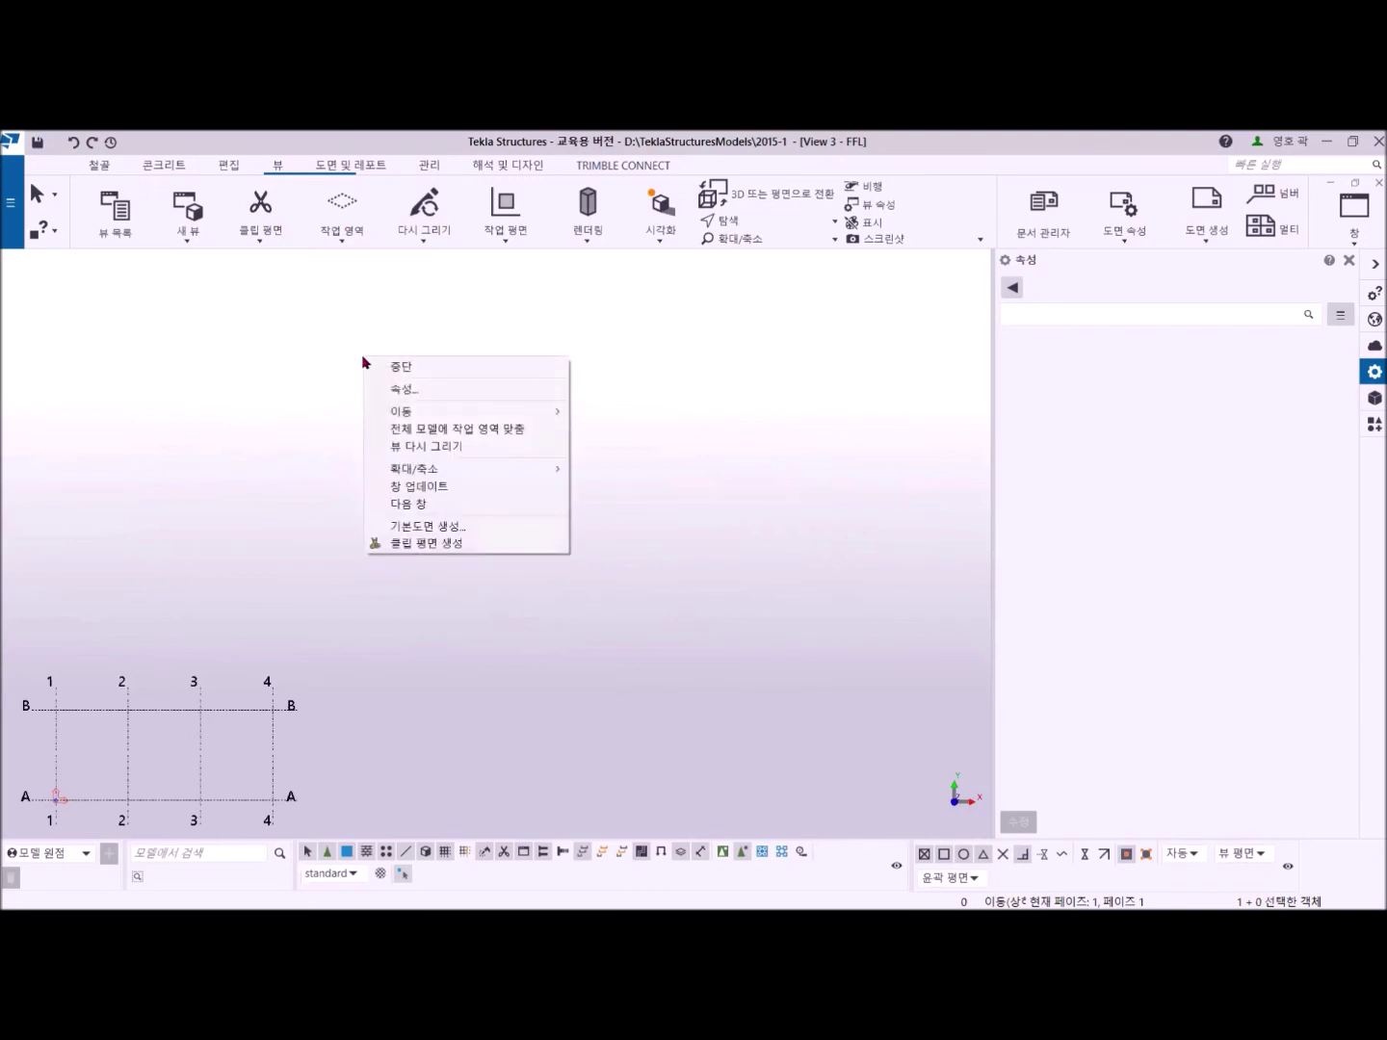
left_click(458, 434)
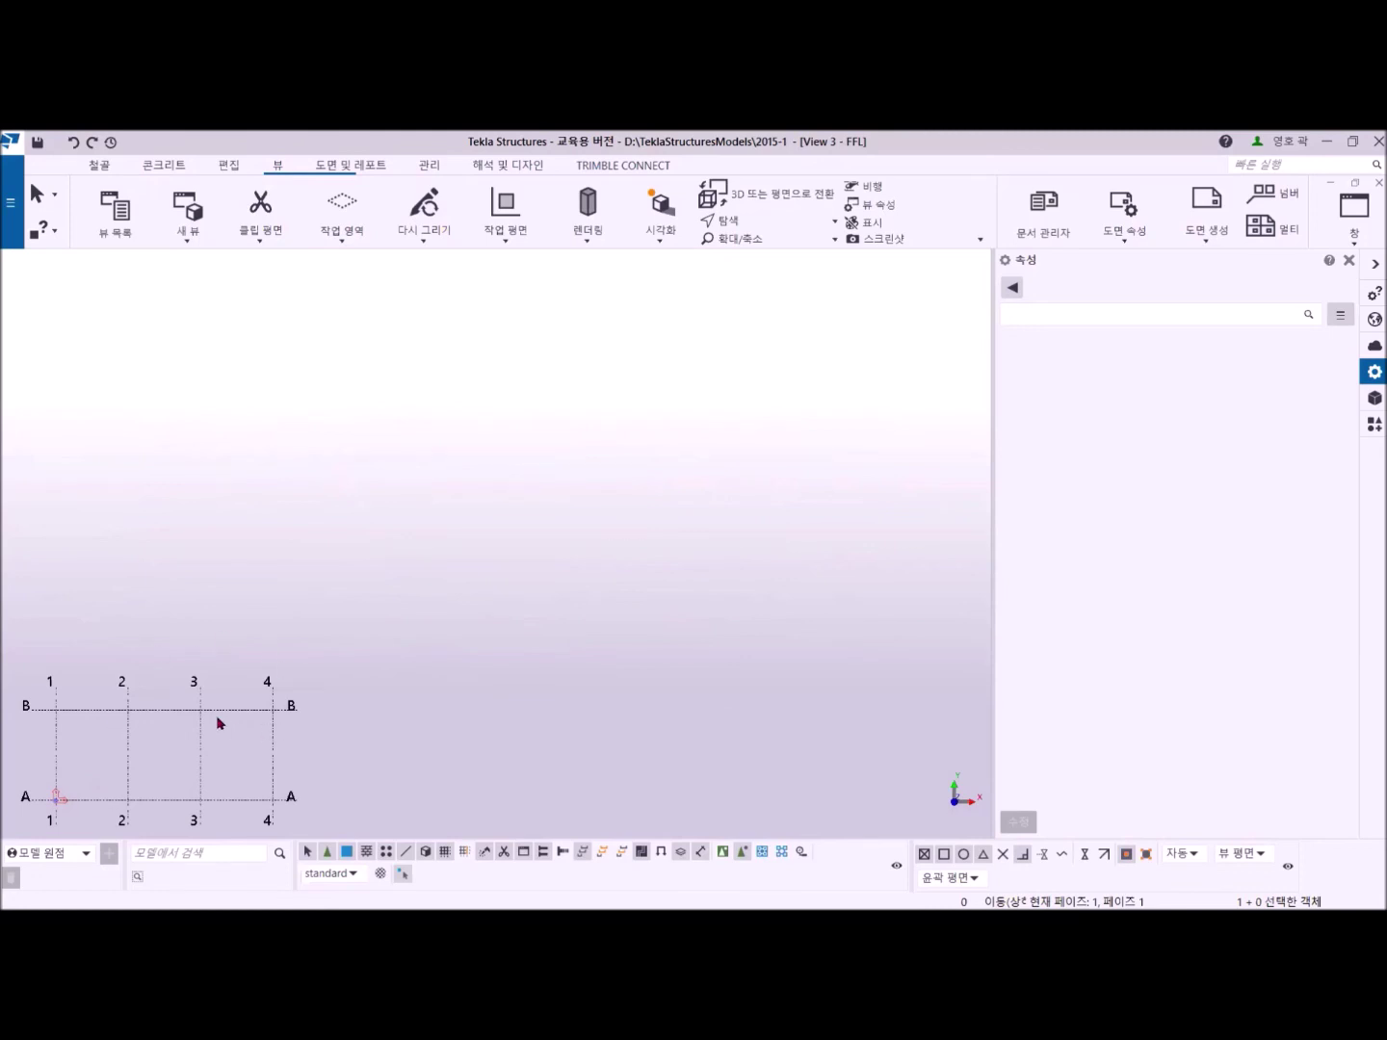
left_click(344, 231)
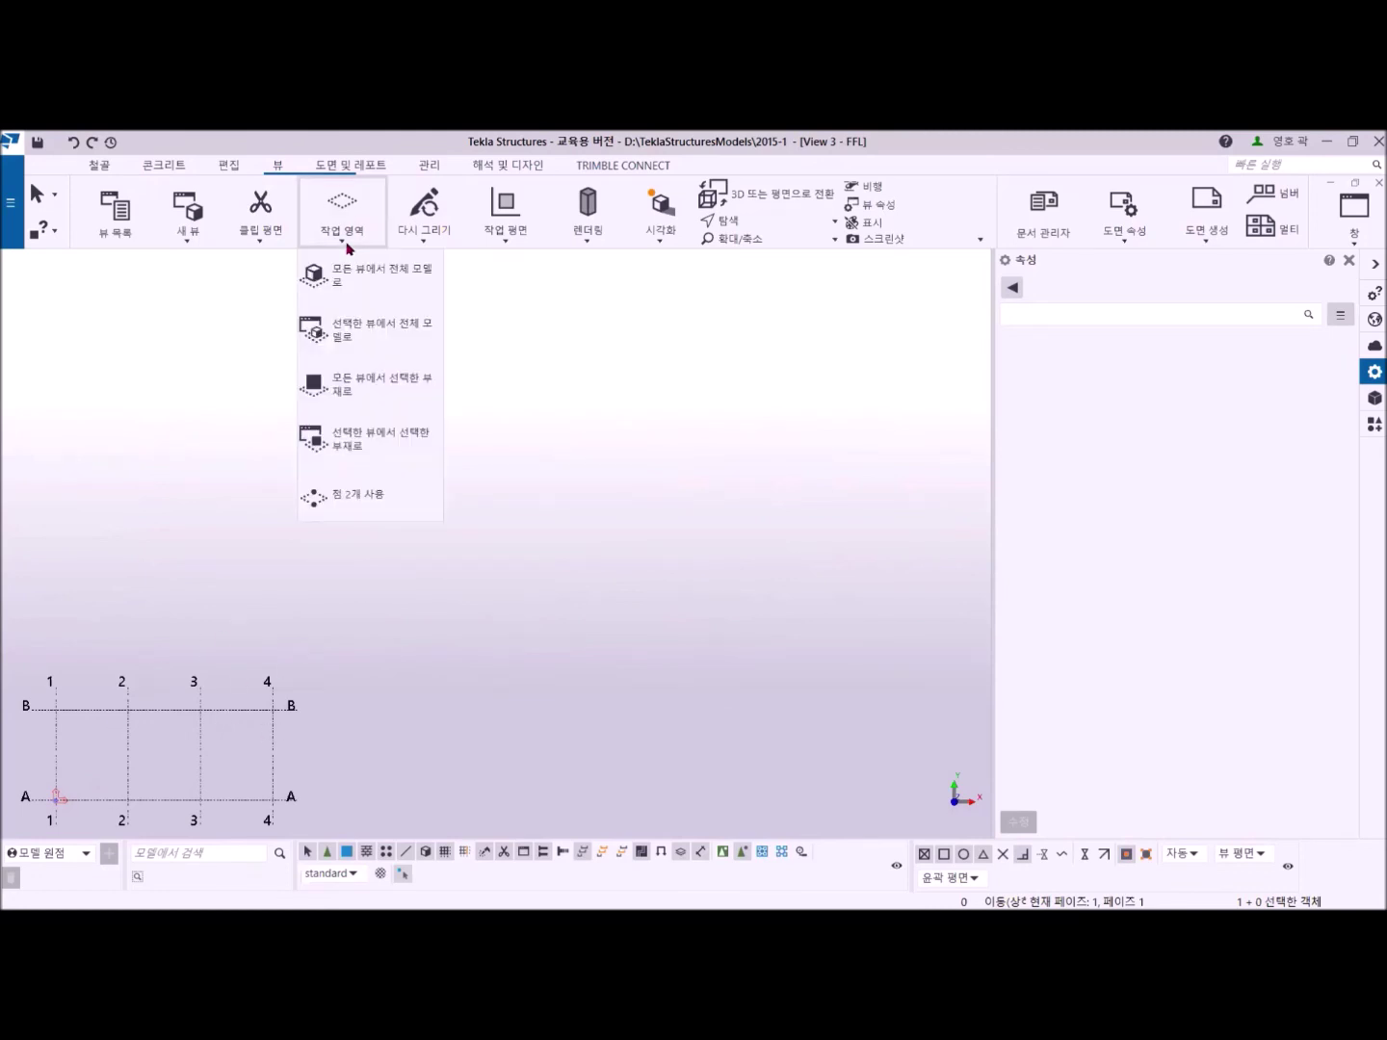
left_click(365, 277)
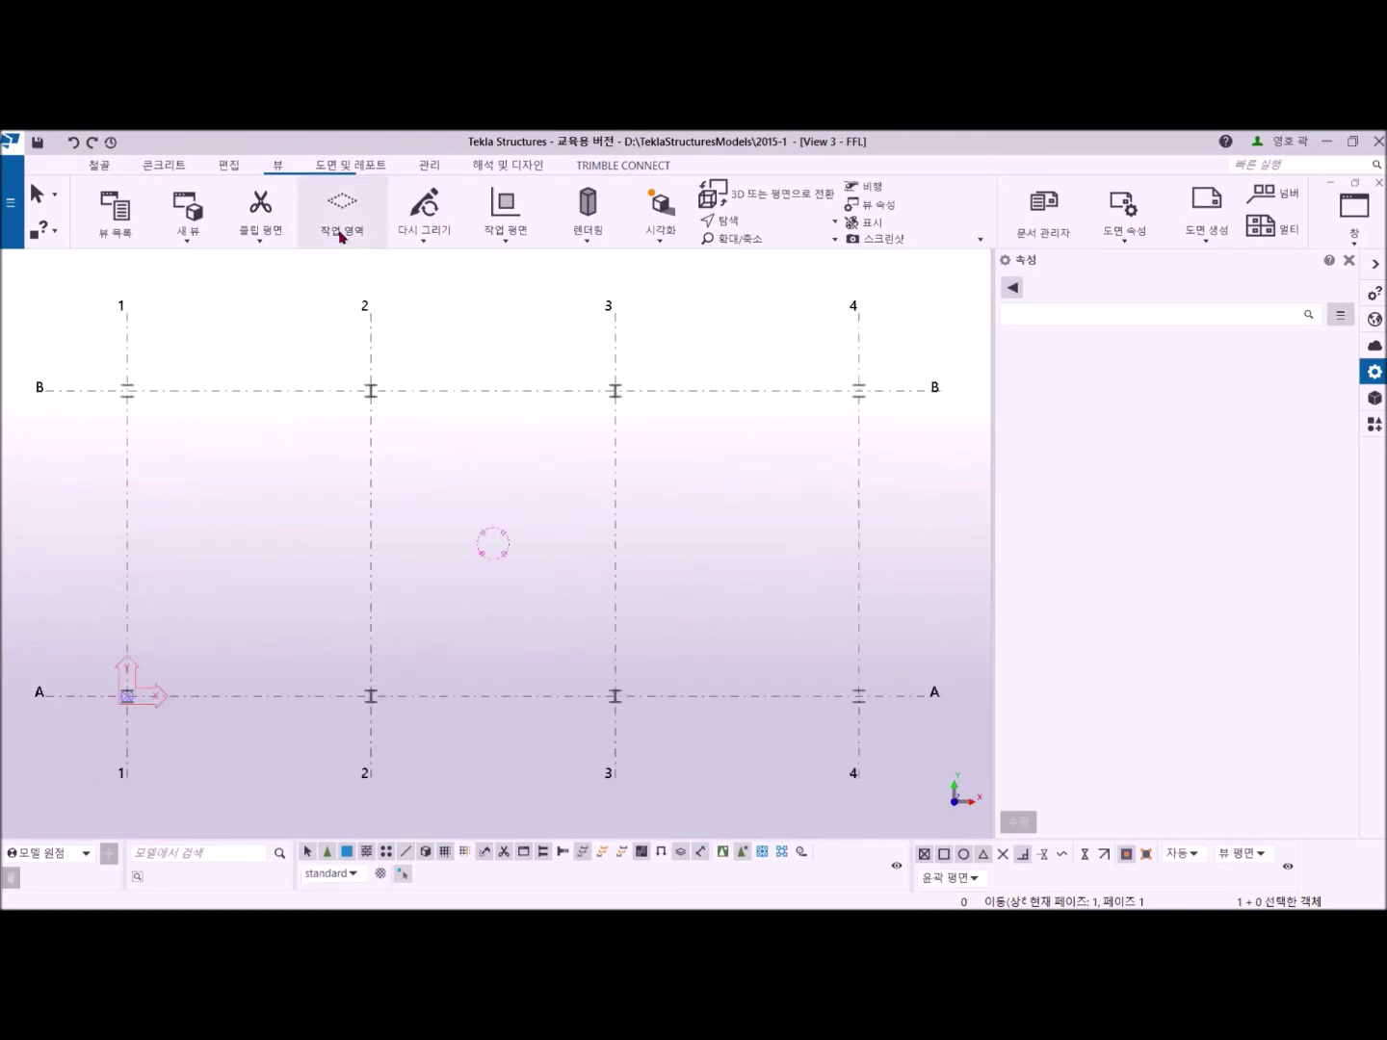
Fit the work area to the entire model in the selected FFL view only.
left_click(340, 236)
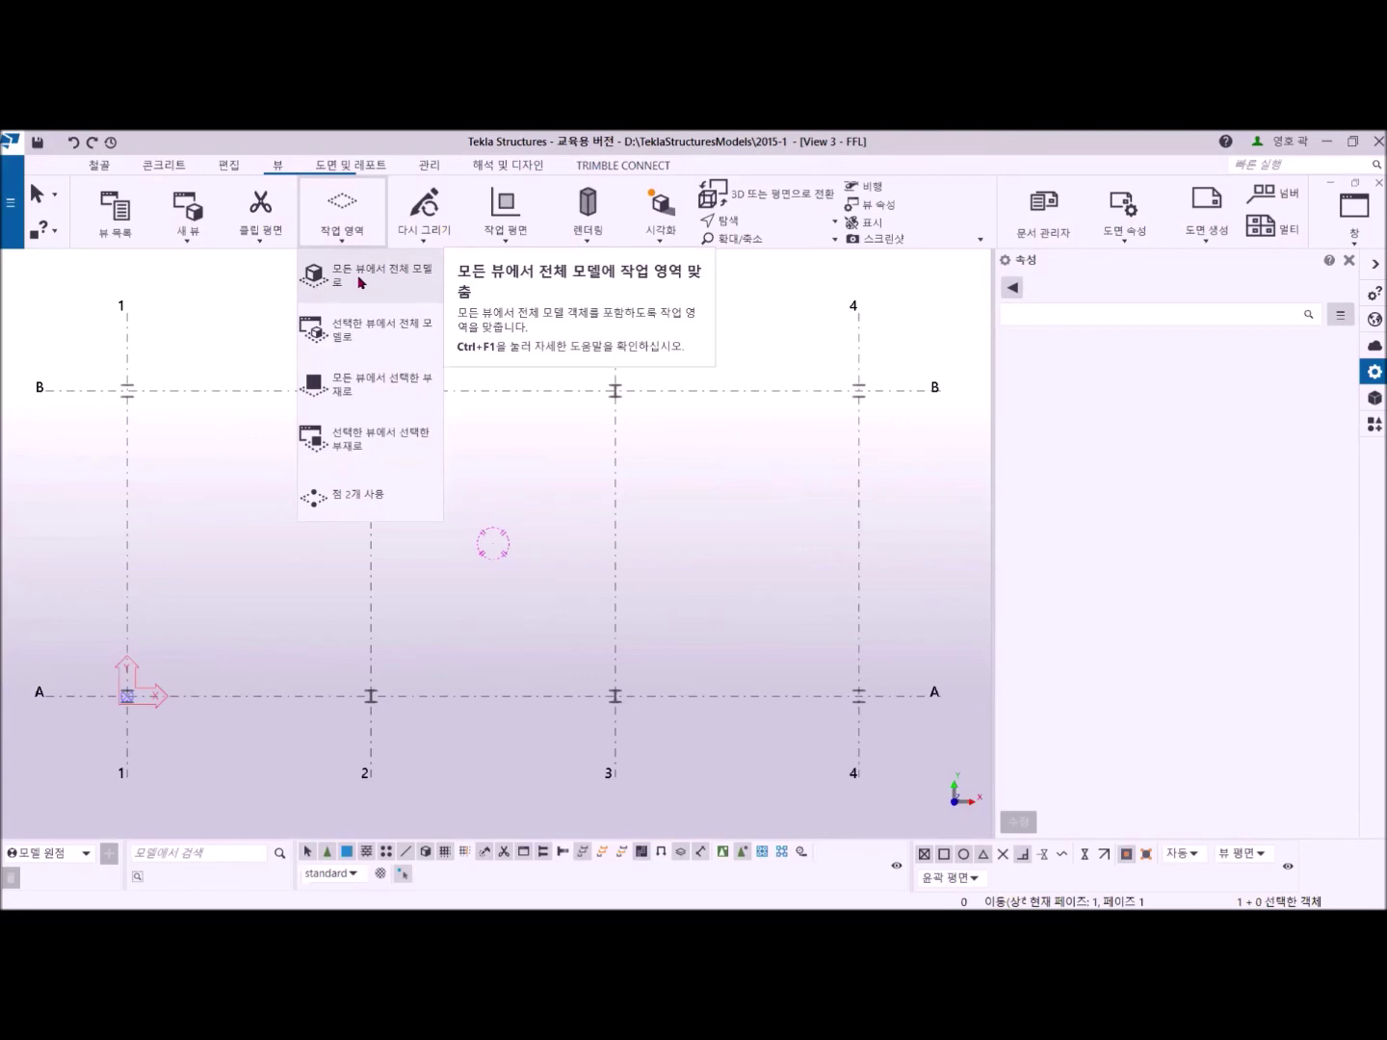
left_click(343, 333)
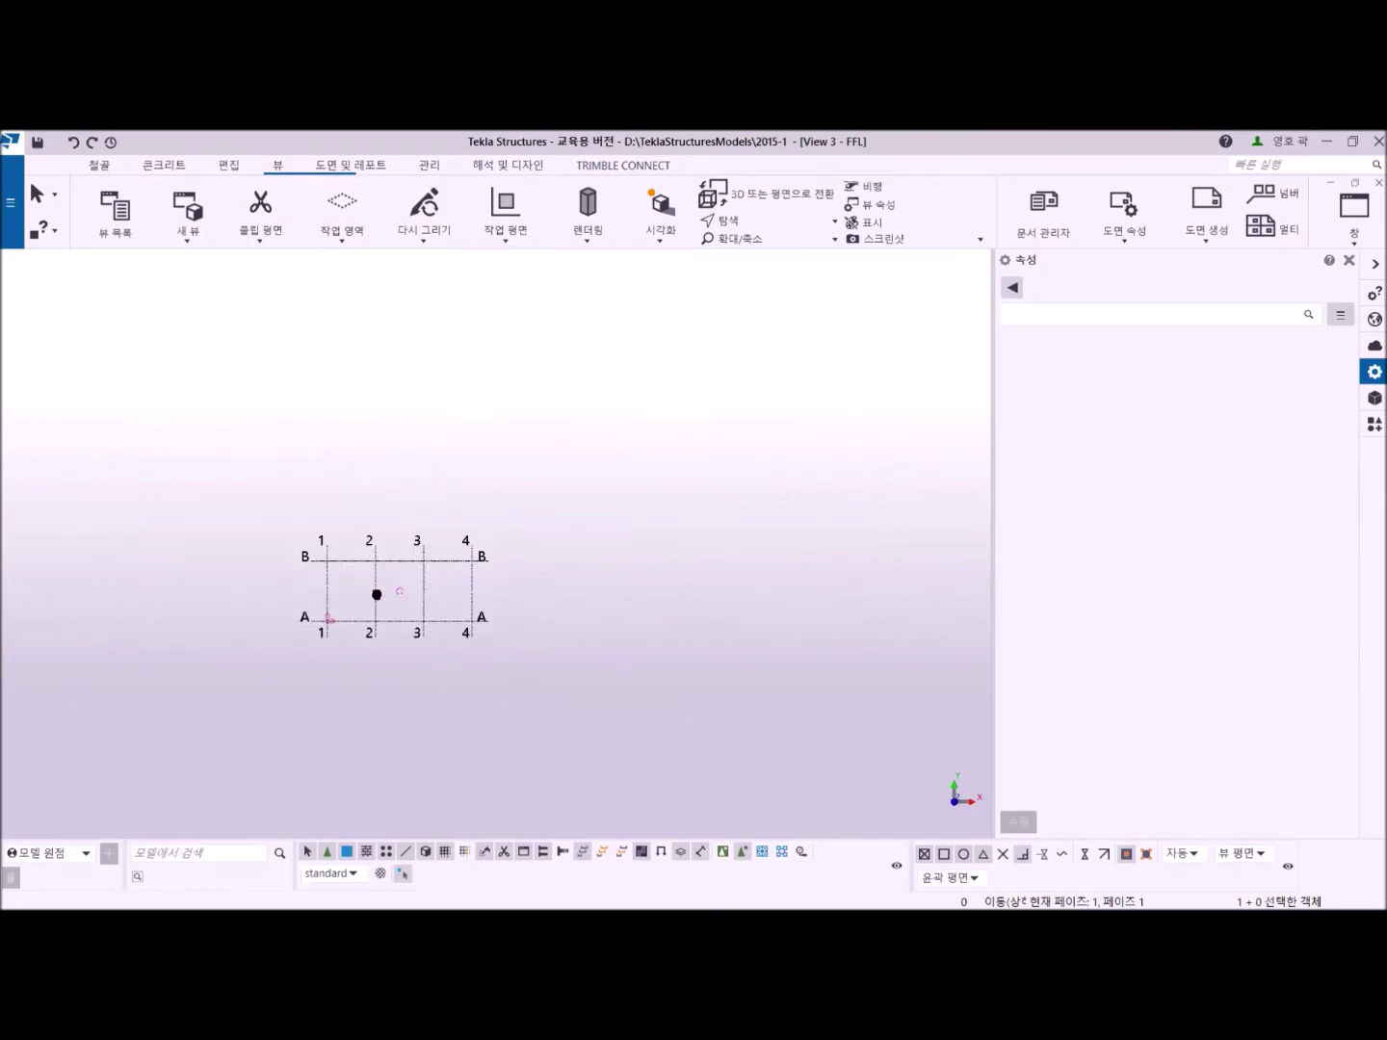
left_click(339, 236)
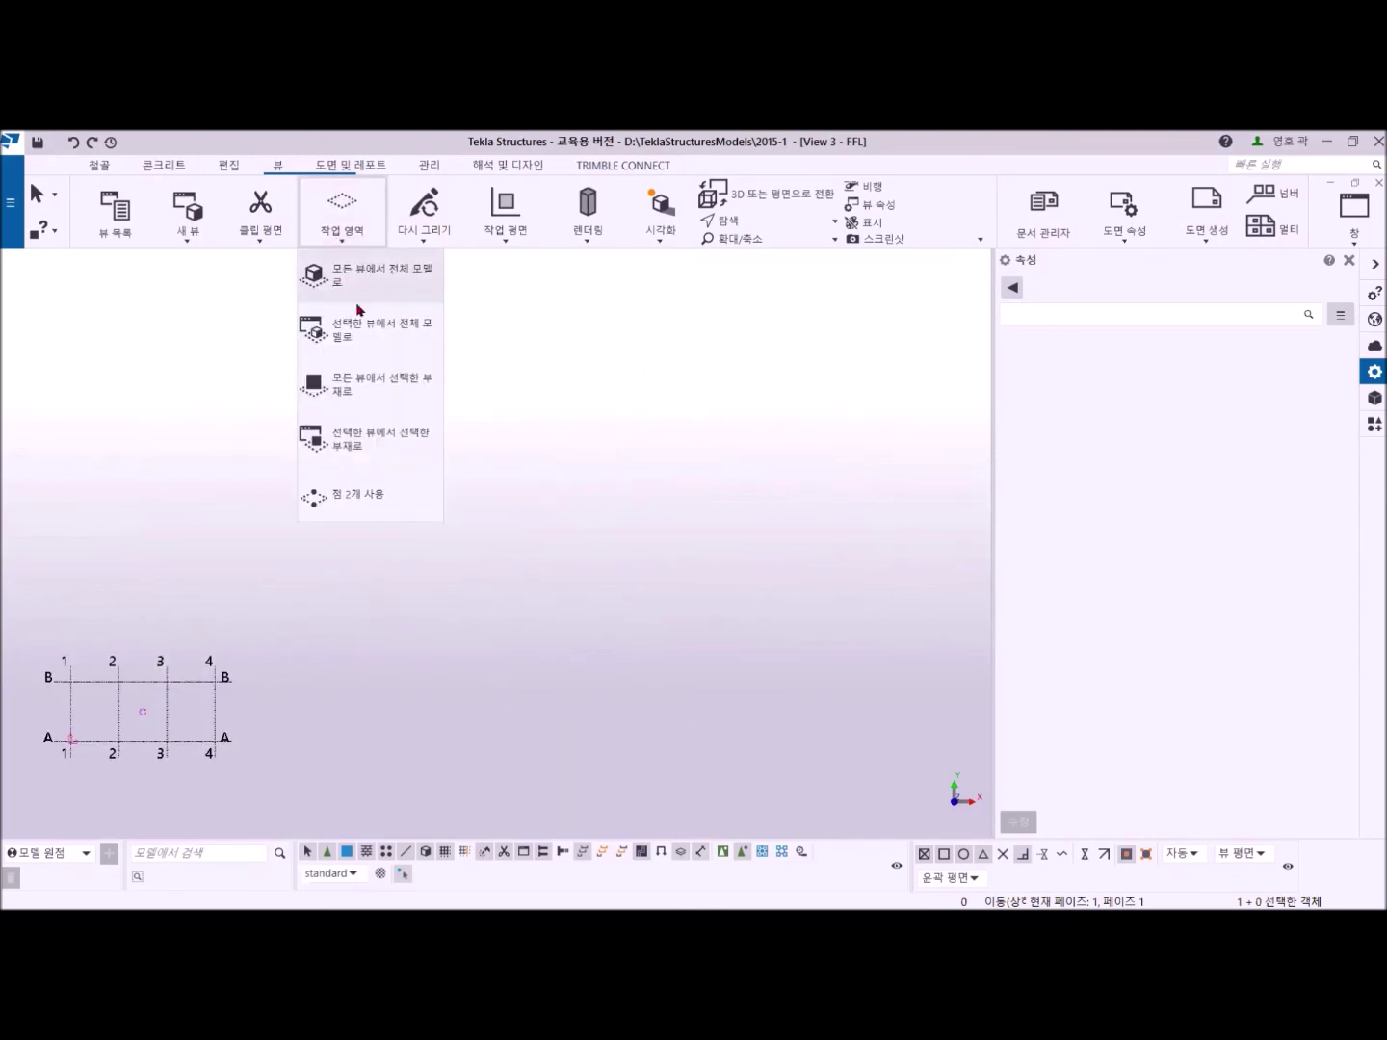
left_click(349, 333)
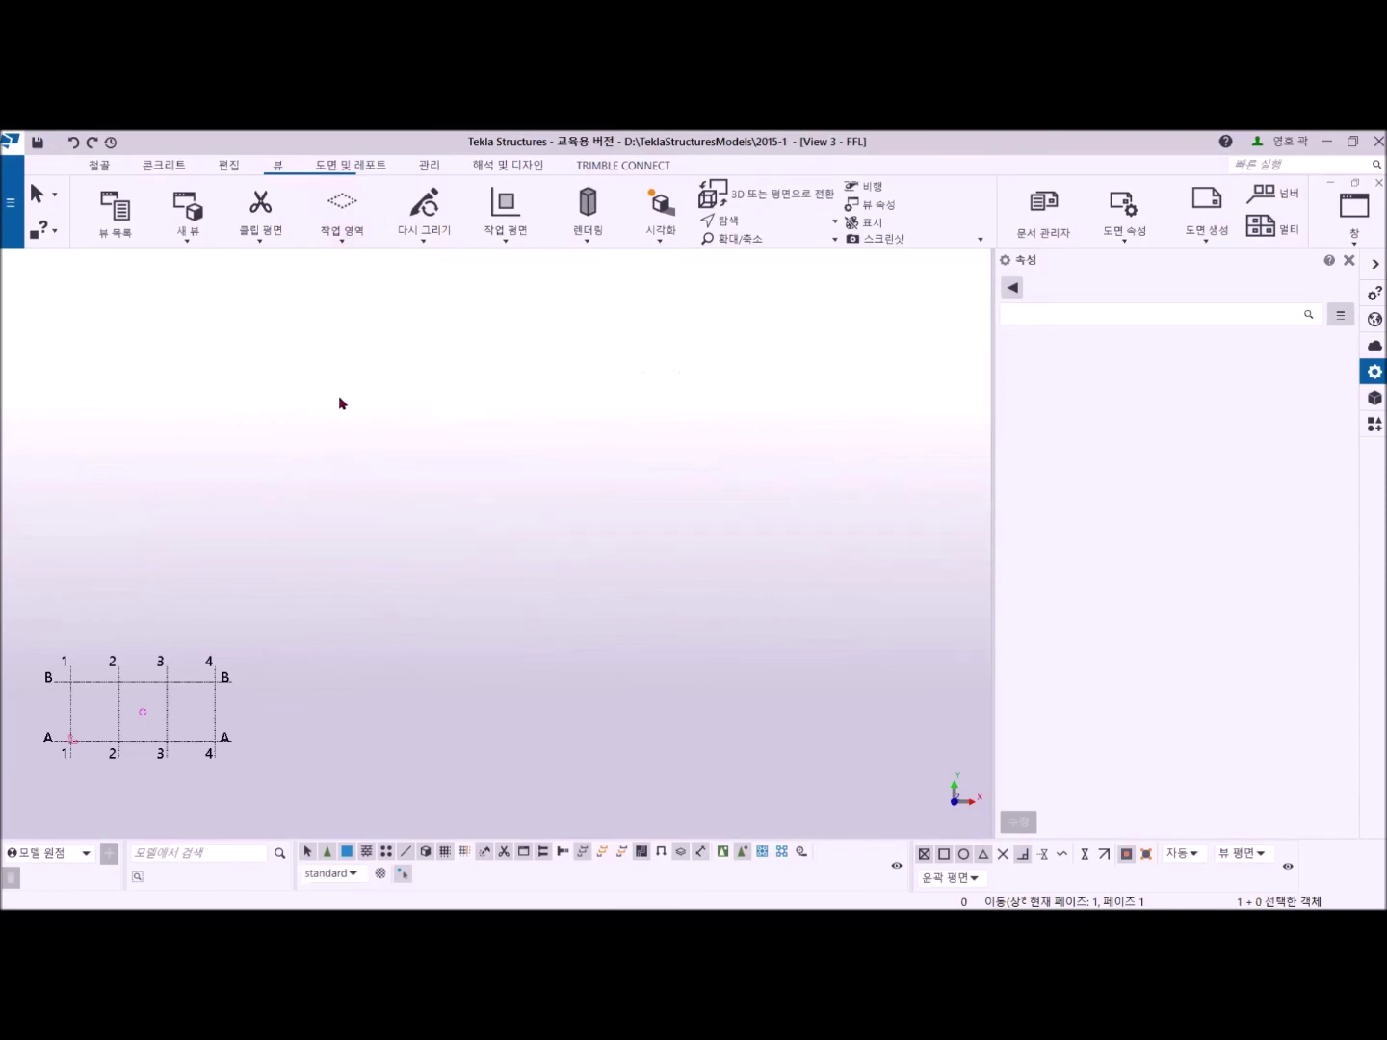
left_click(342, 235)
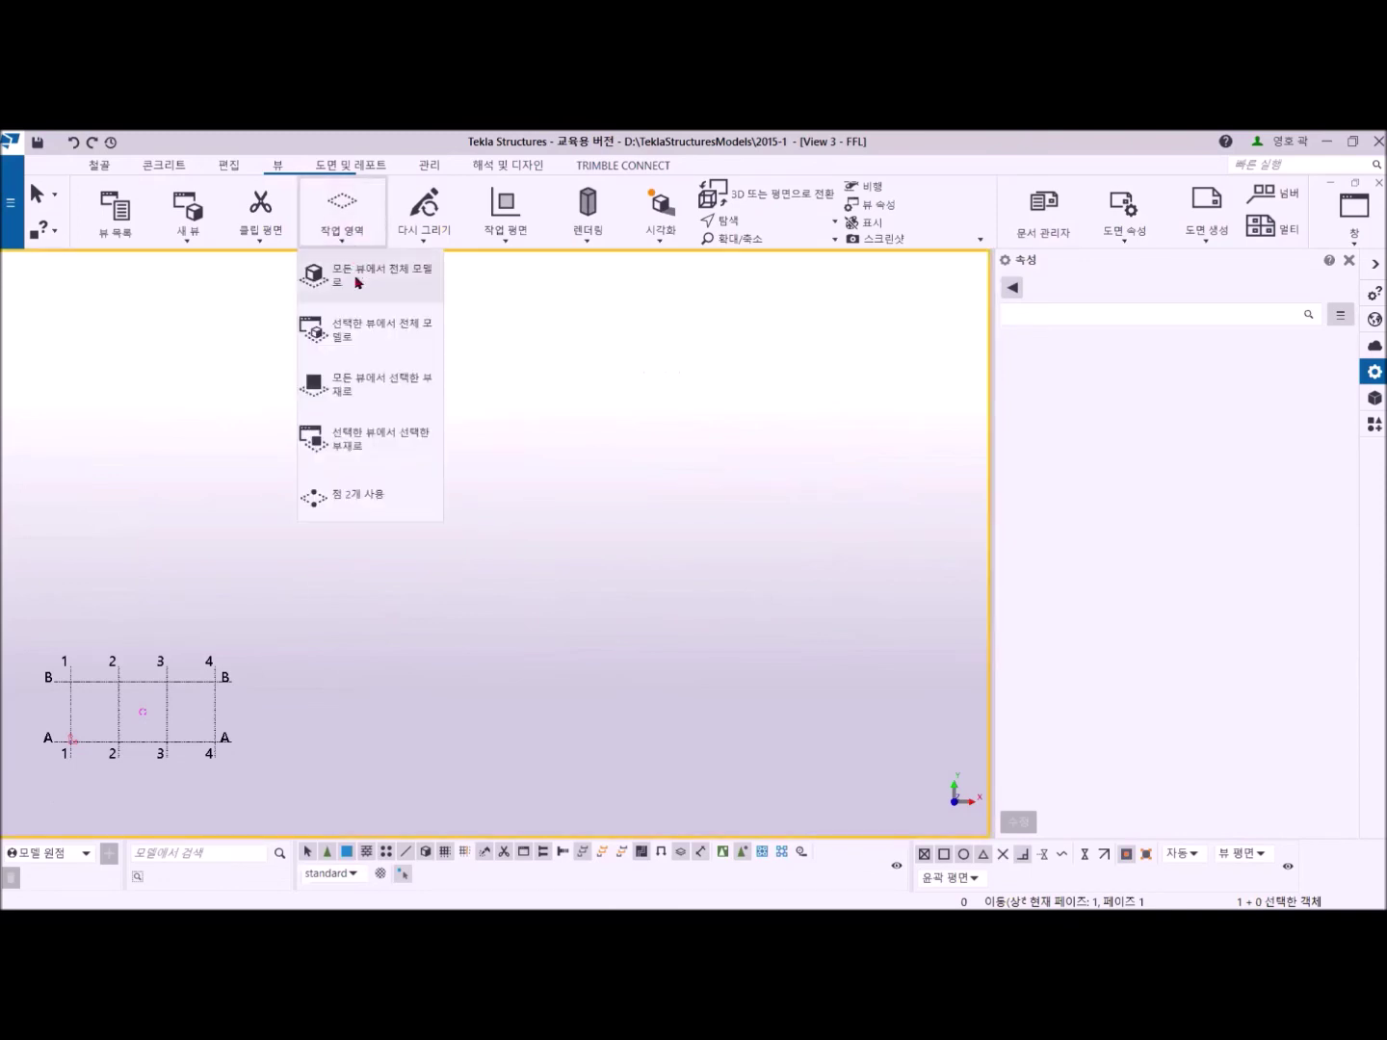
left_click(353, 330)
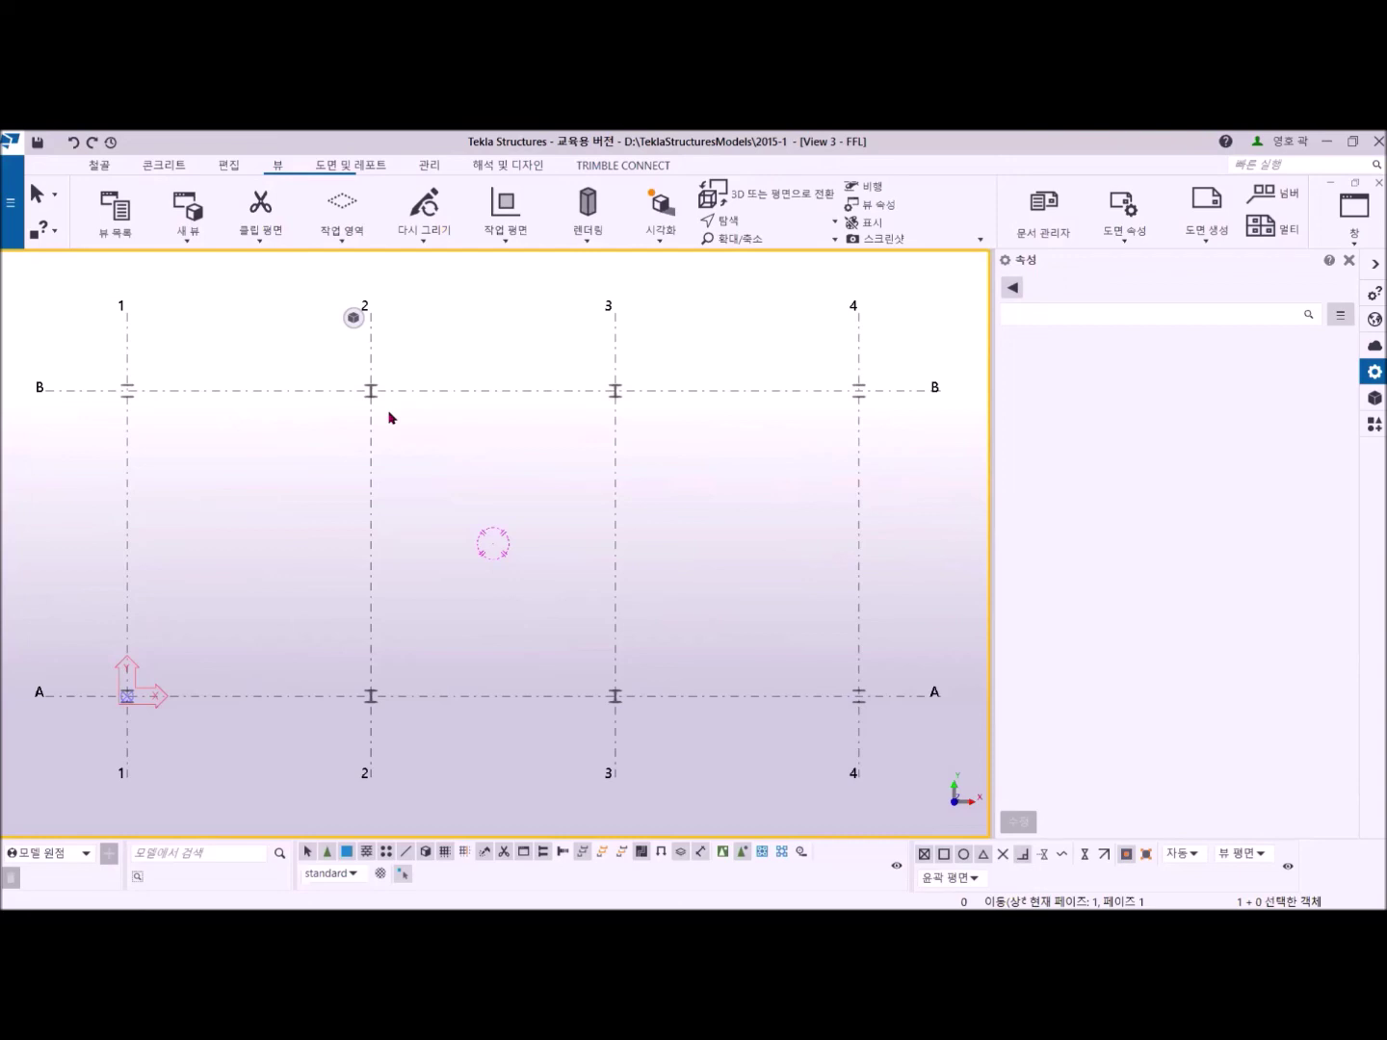
Shrink and shift the grid within the FFL plan, and refit the work area to the entire model in all views.
scroll(394, 418, "down", 4)
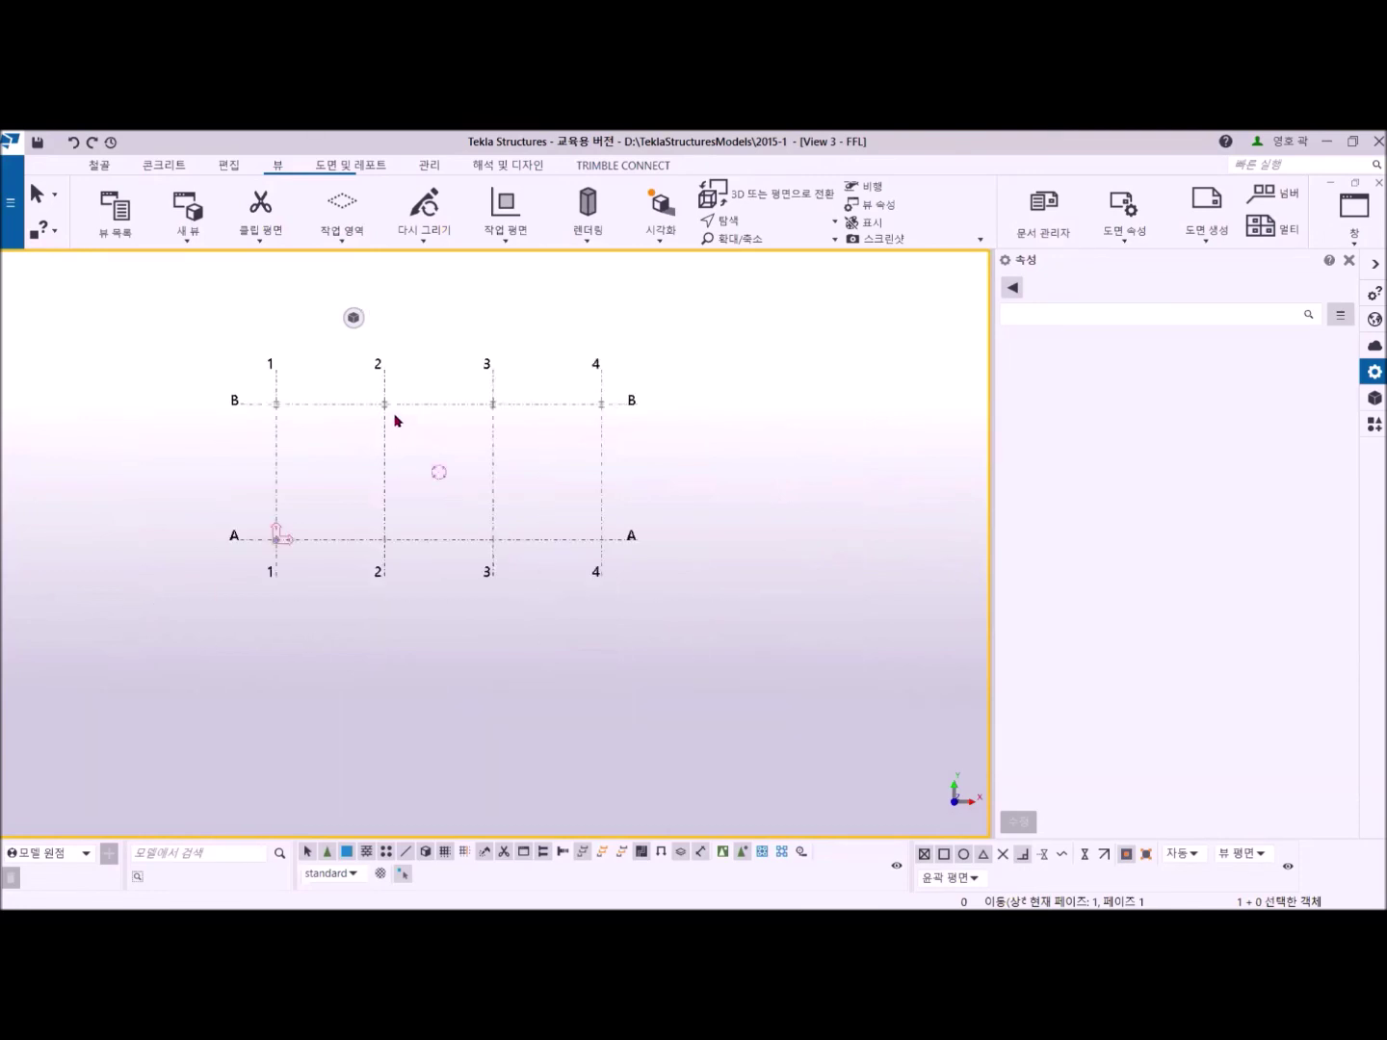
middle_click_drag(402, 490, 250, 632)
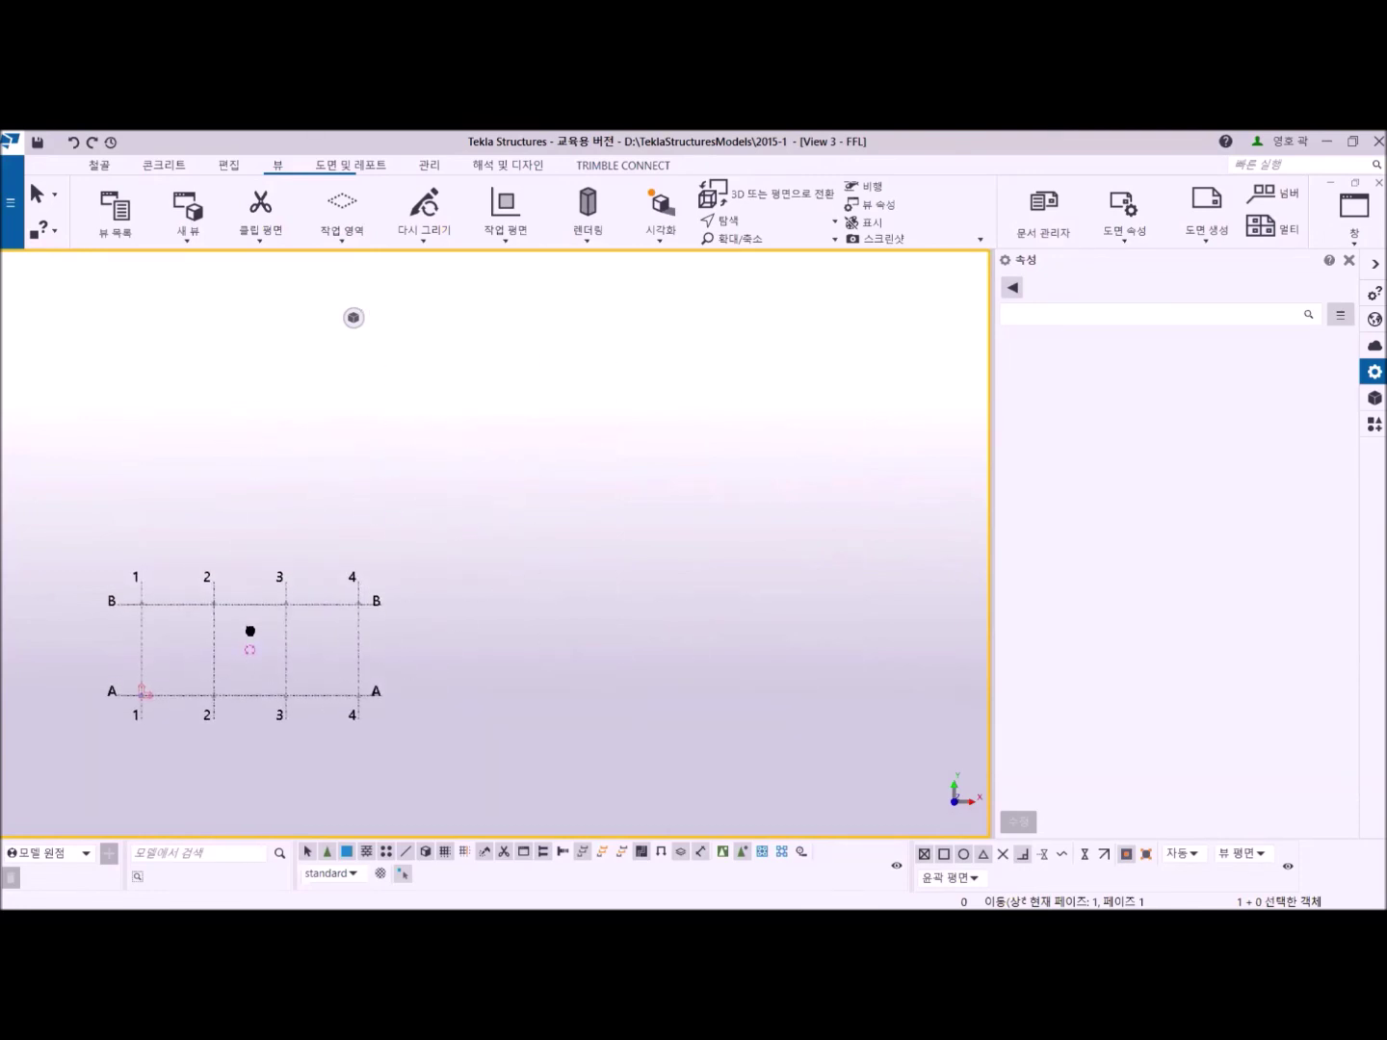
left_click(339, 238)
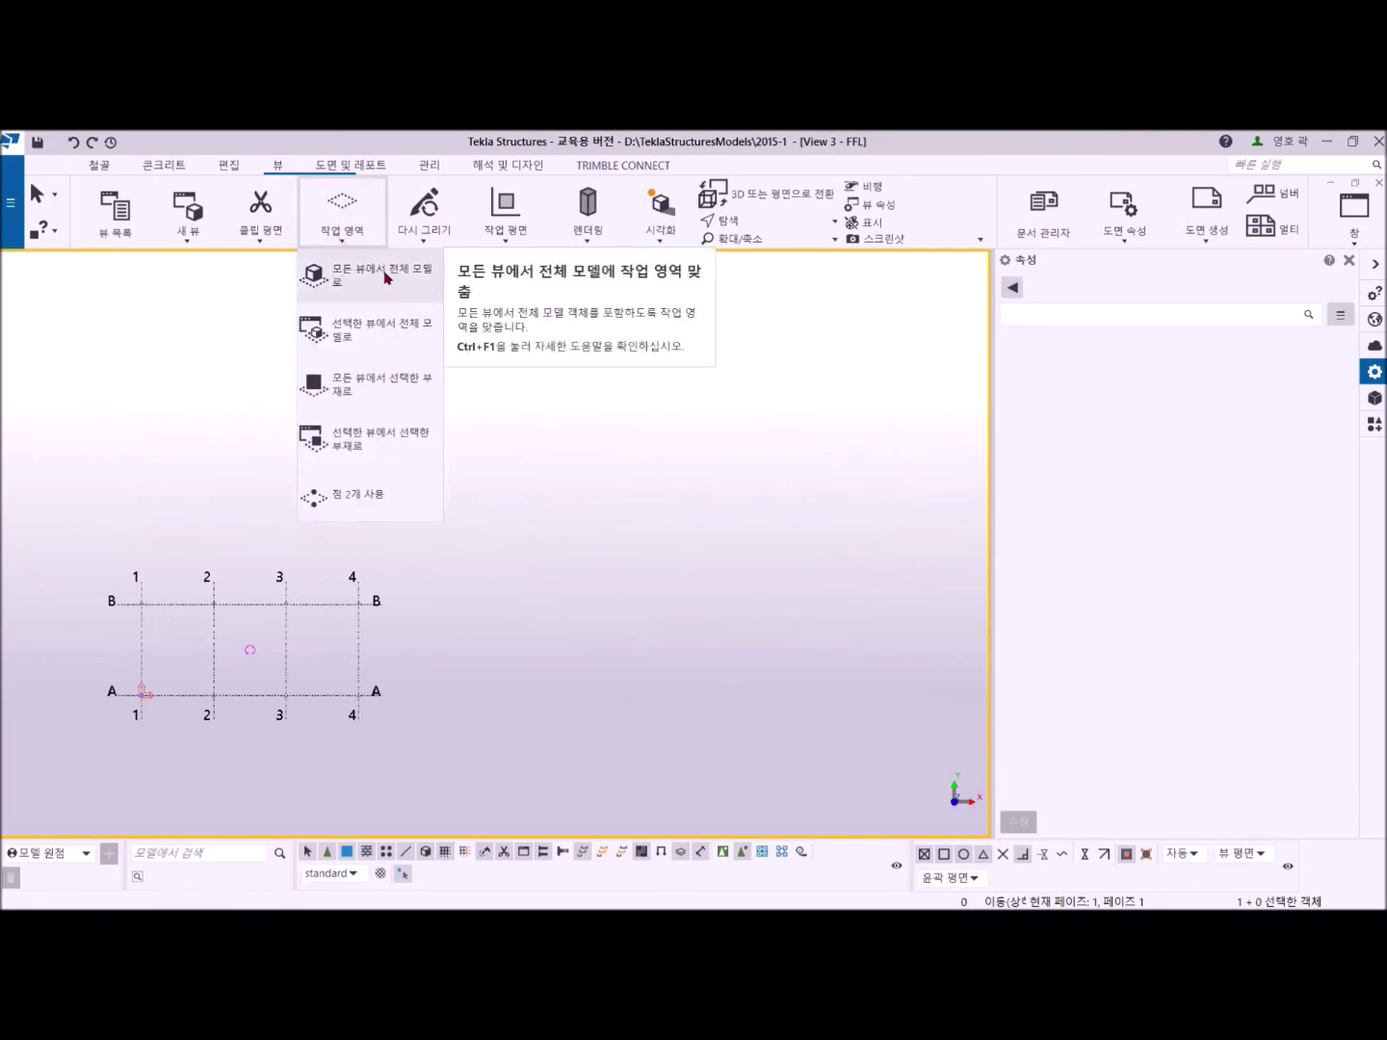
left_click(385, 277)
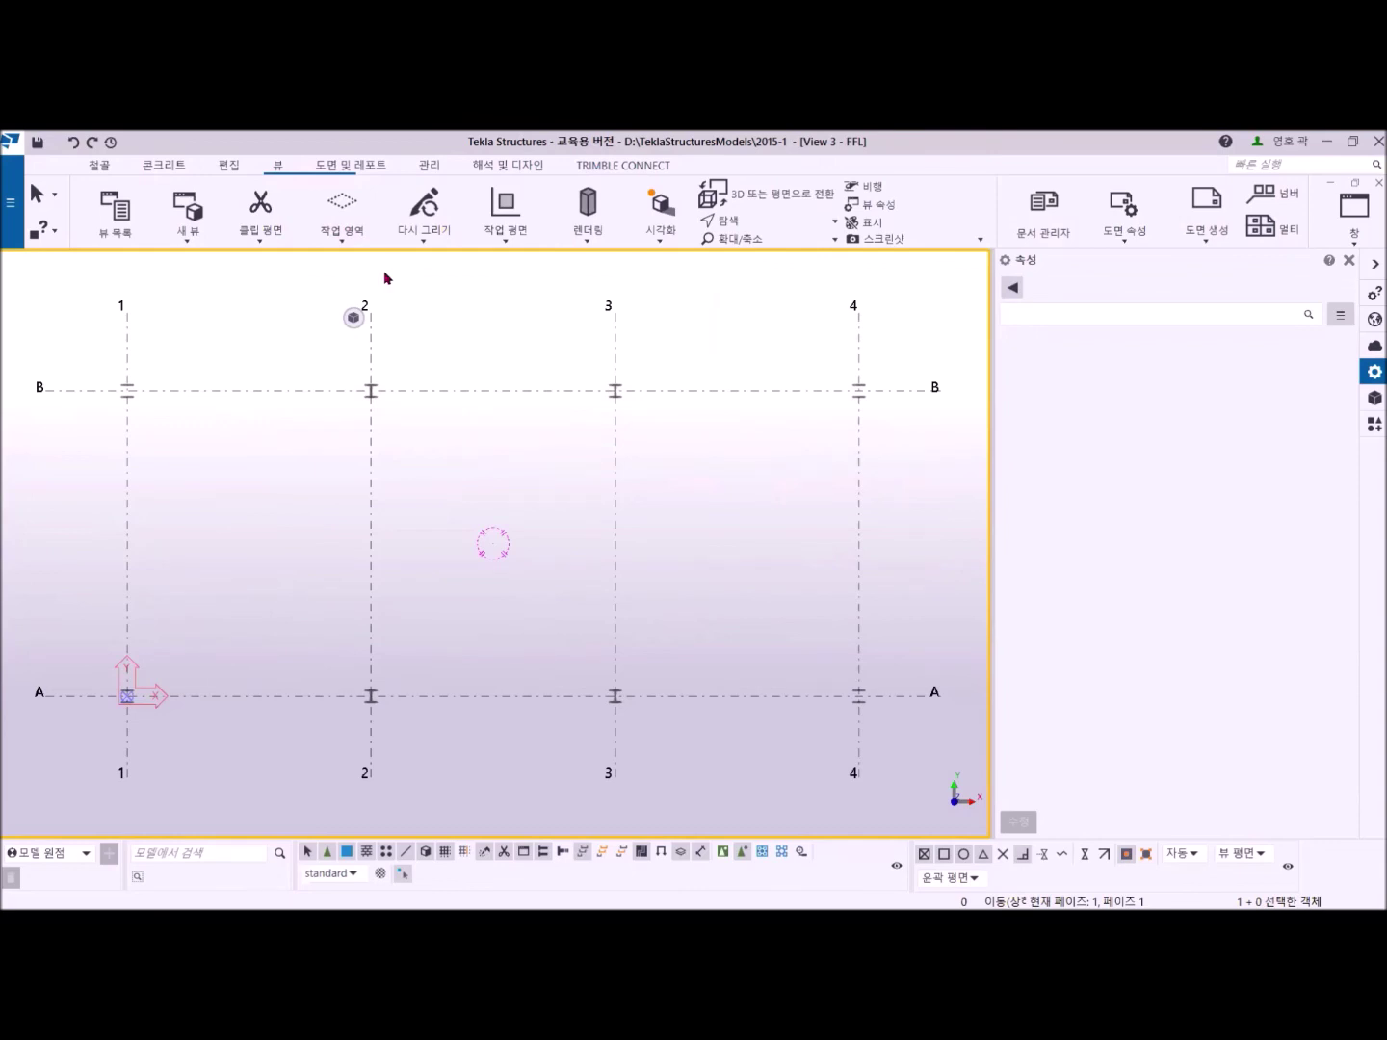
Fit the work area to the entire model in the selected FFL view.
left_click(343, 230)
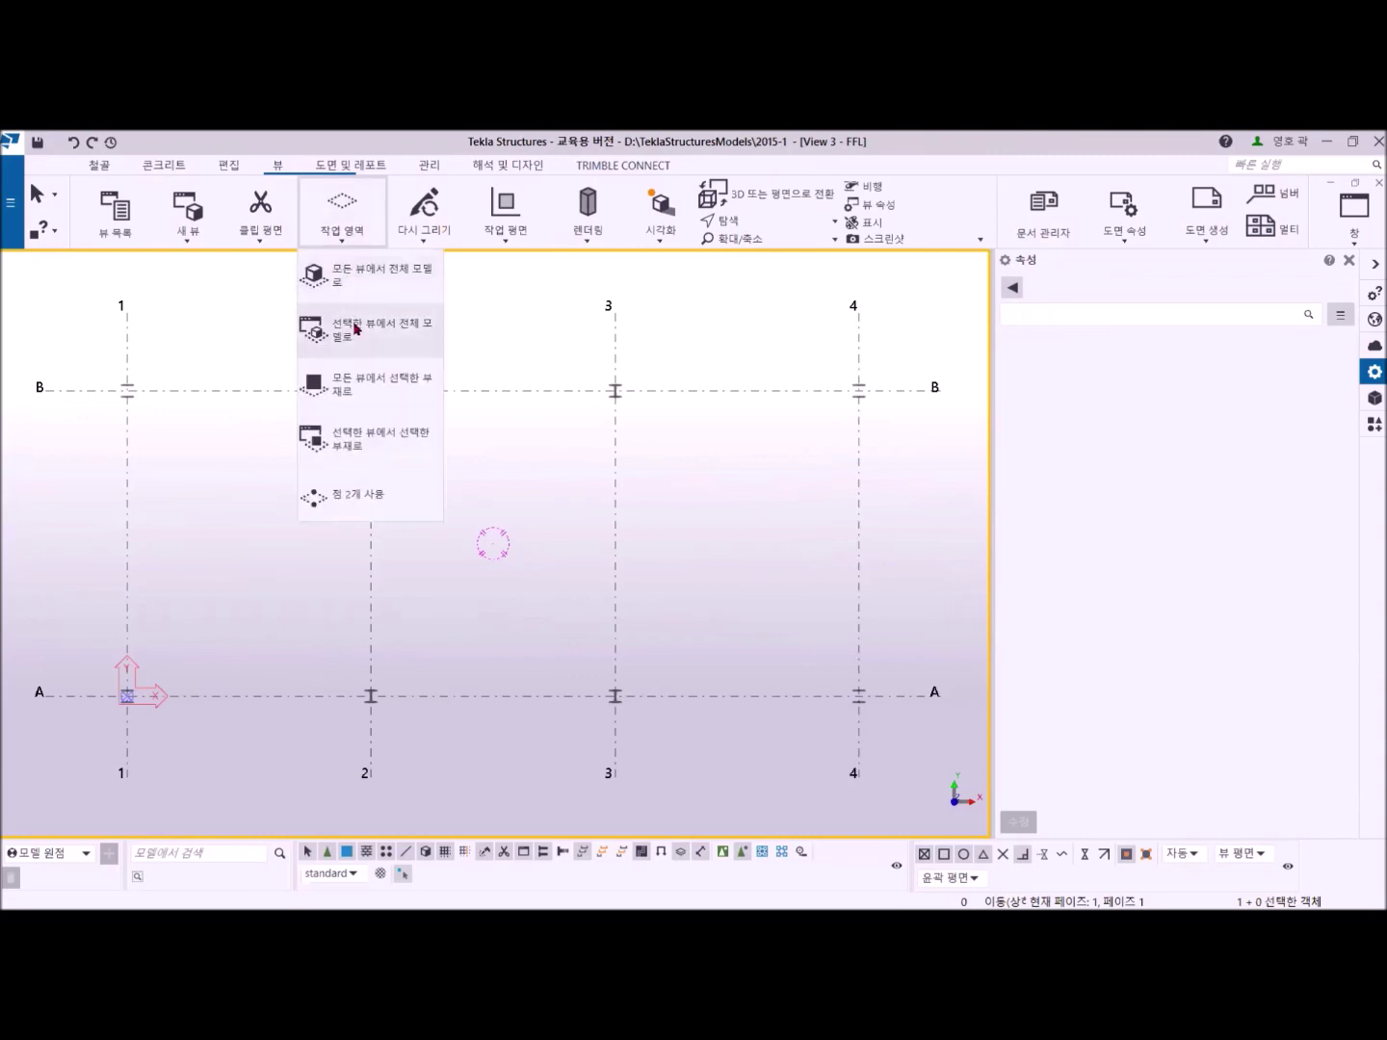
left_click(380, 332)
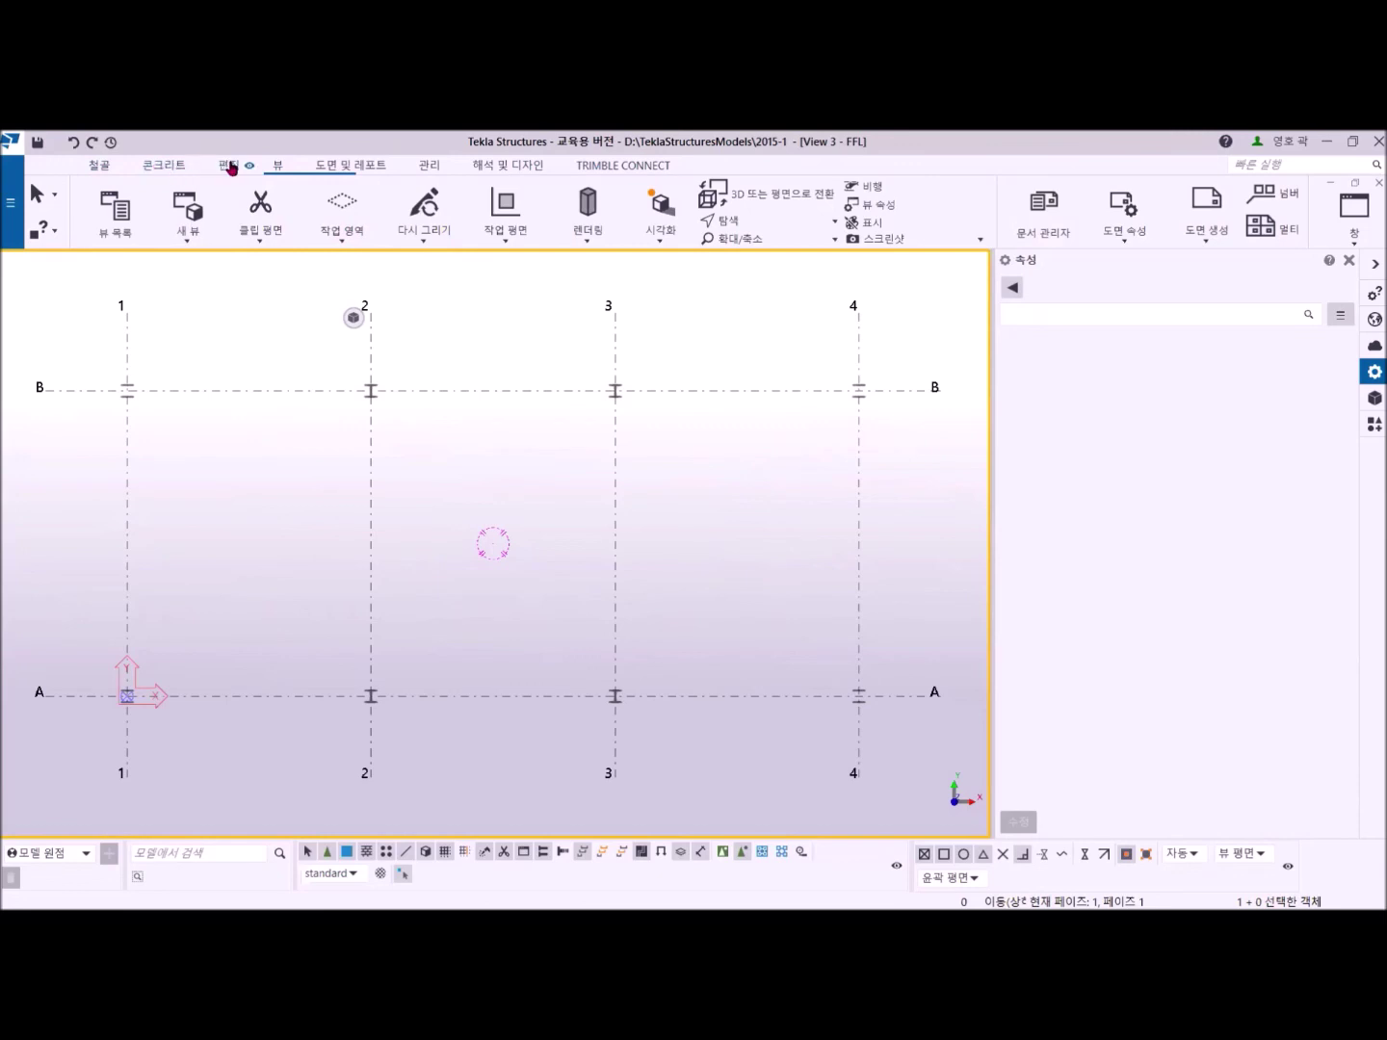
Hide the steel and edit command groups from the ribbon, and restore them.
left_click(112, 169)
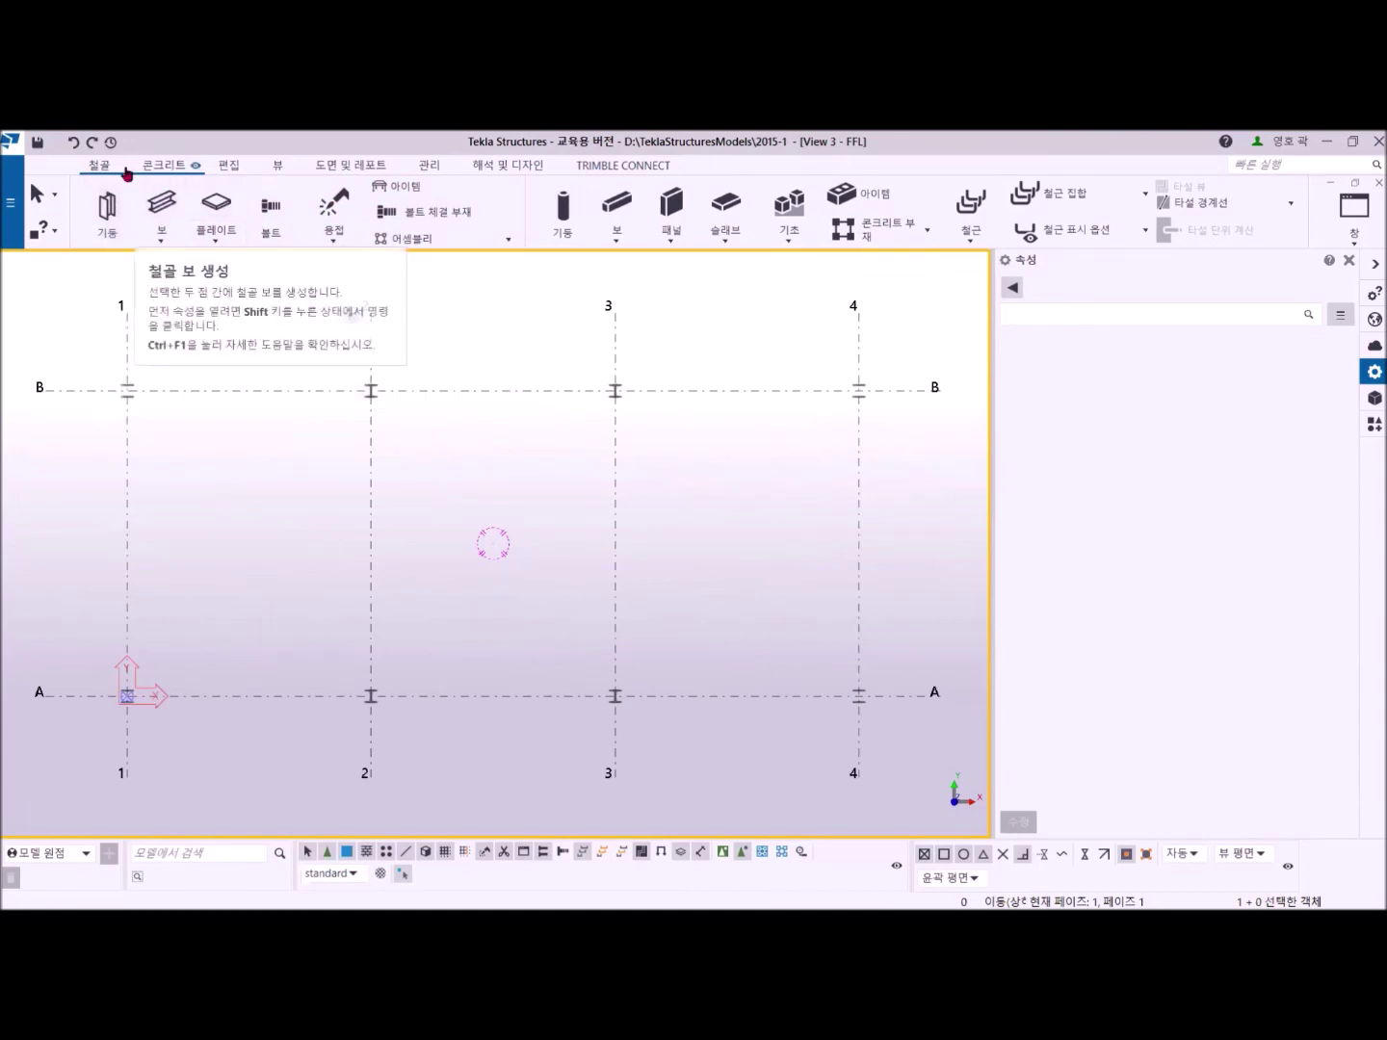
left_click(119, 170)
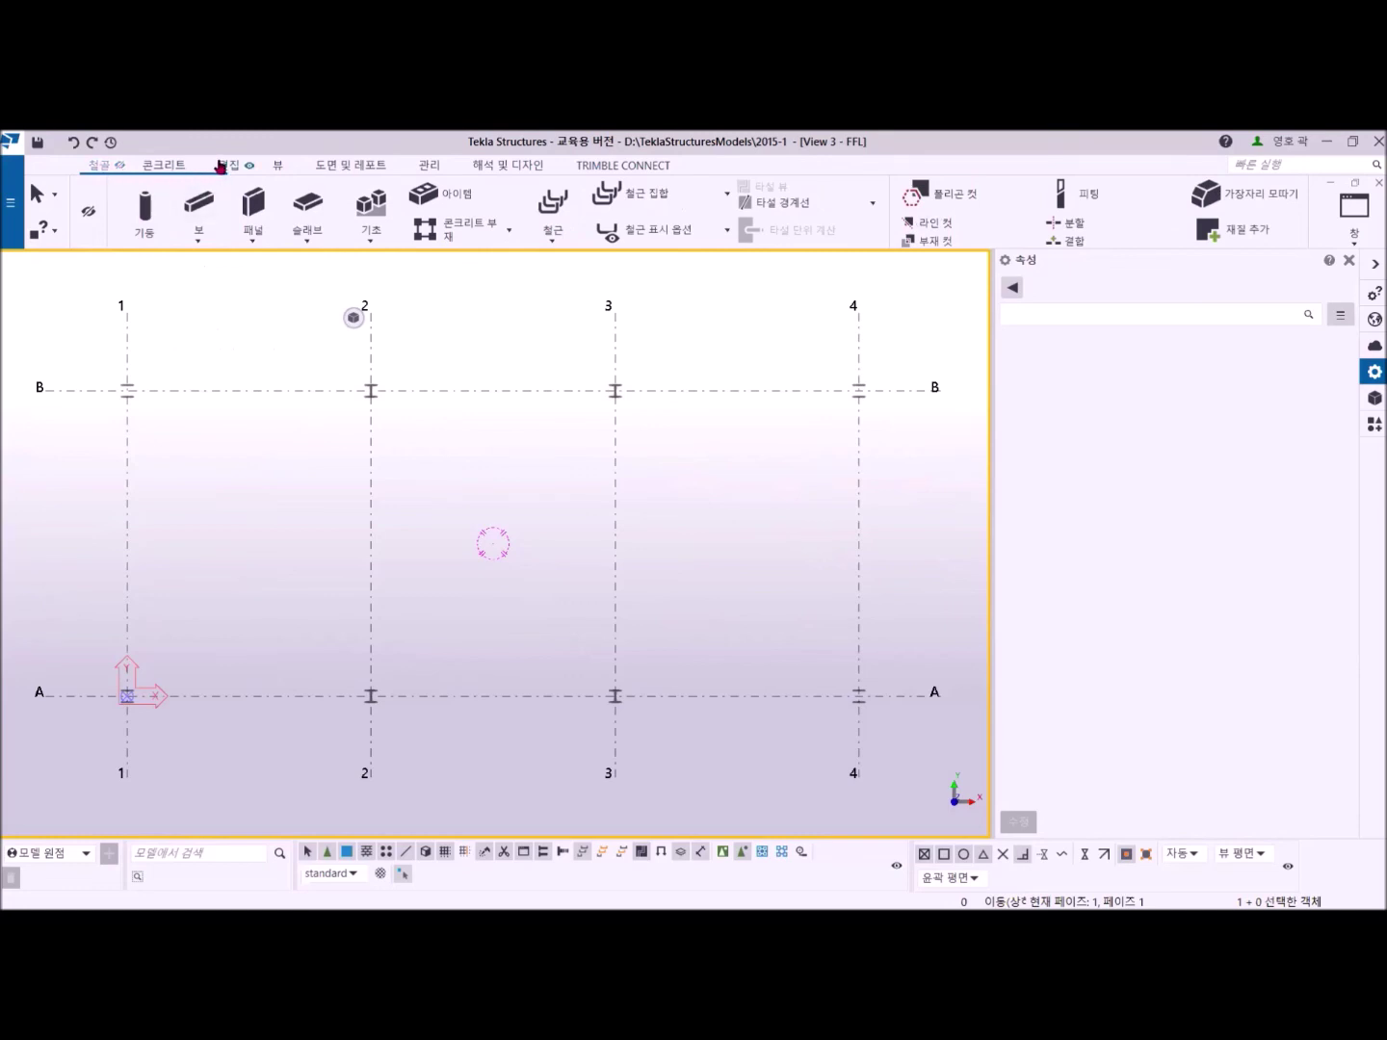
left_click(249, 168)
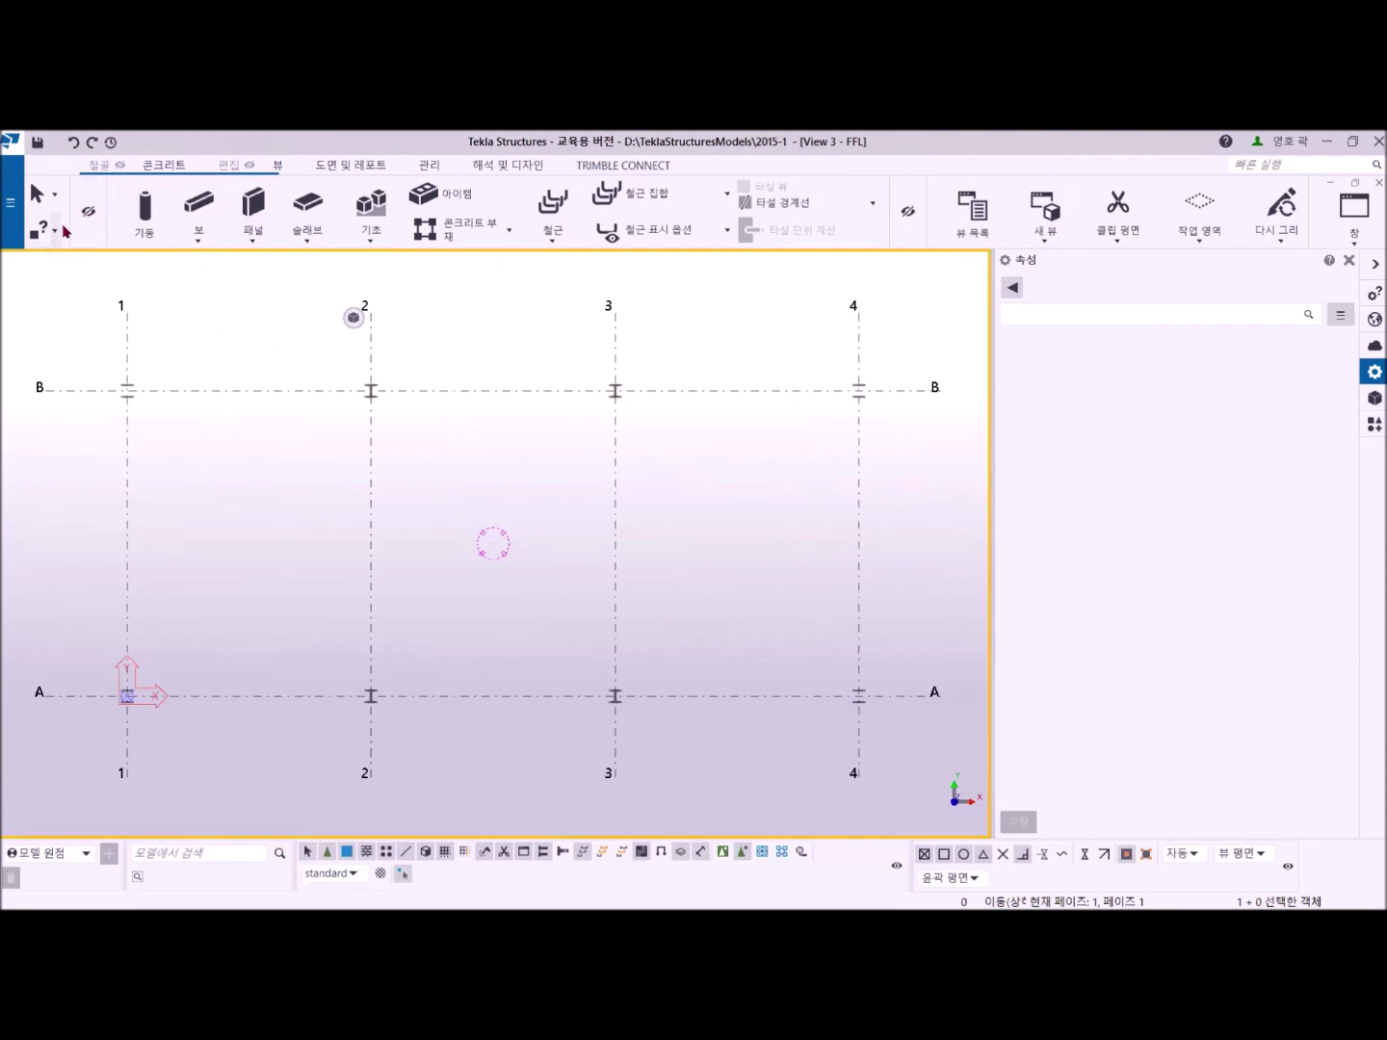
left_click(91, 212)
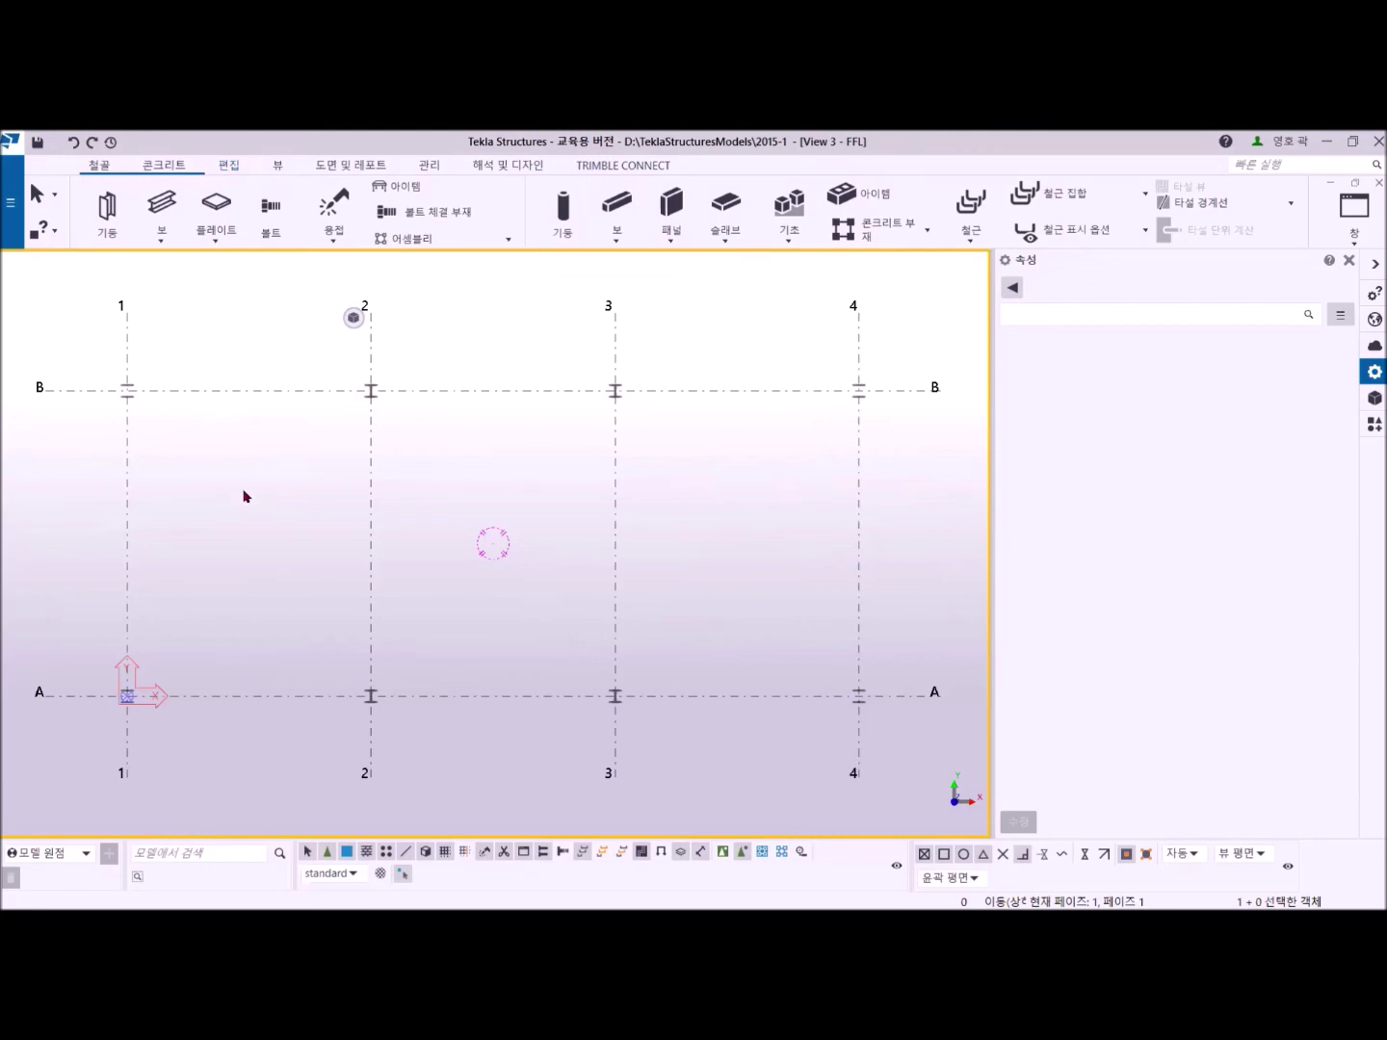
Turn on part labels in the FFL view's display settings, and remove the assembly number from the label contents, keeping the part number.
scroll(541, 471, "down", 2)
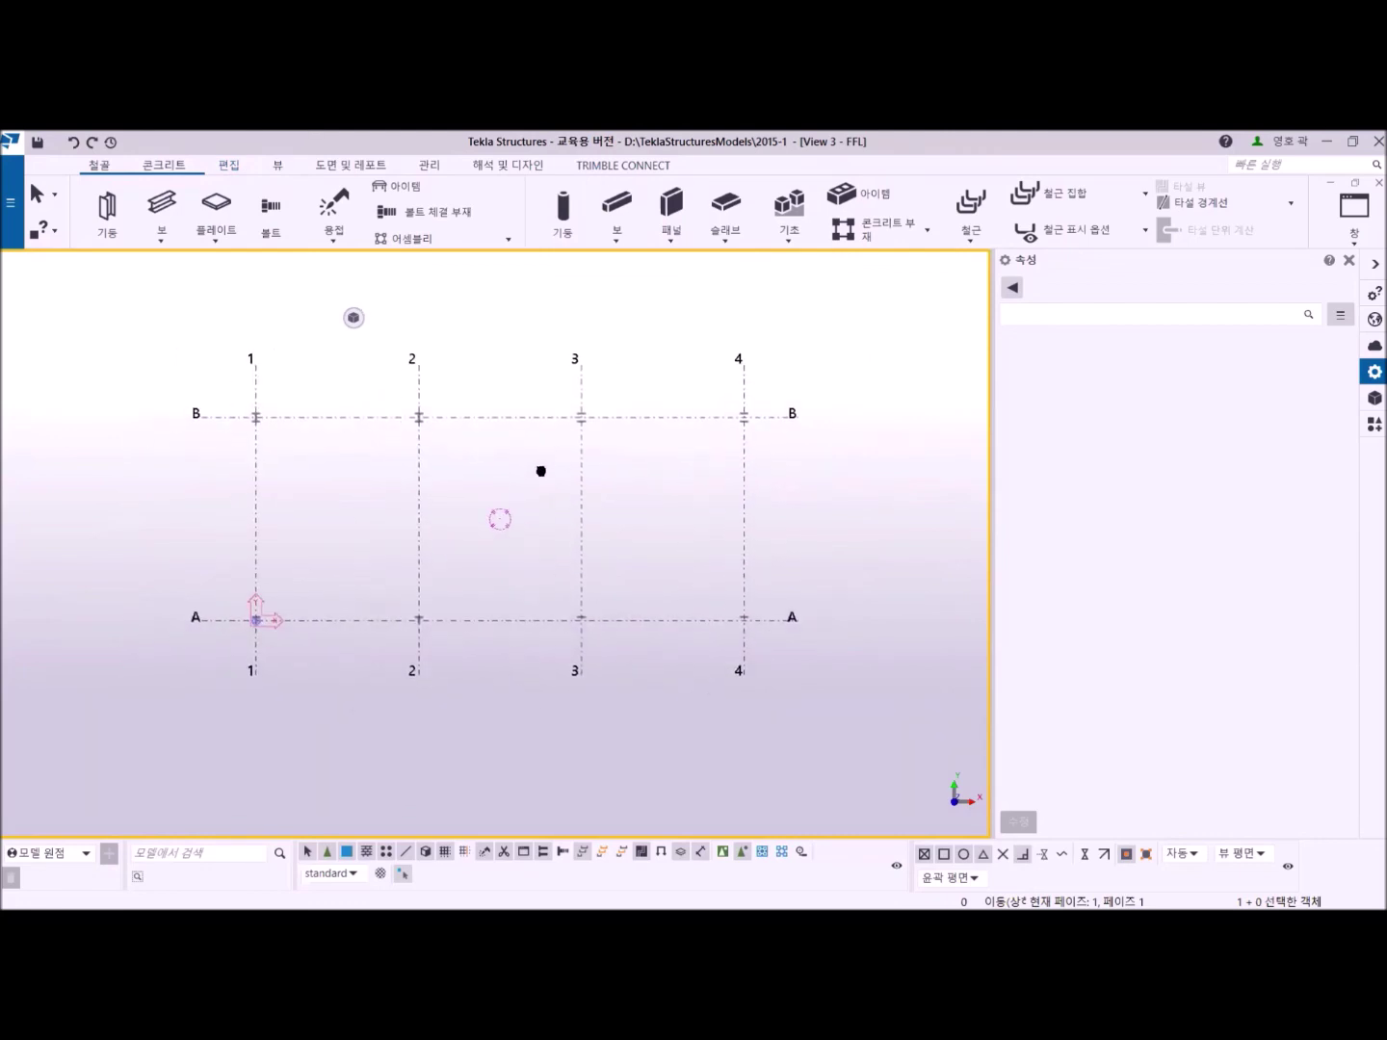
double_click(505, 309)
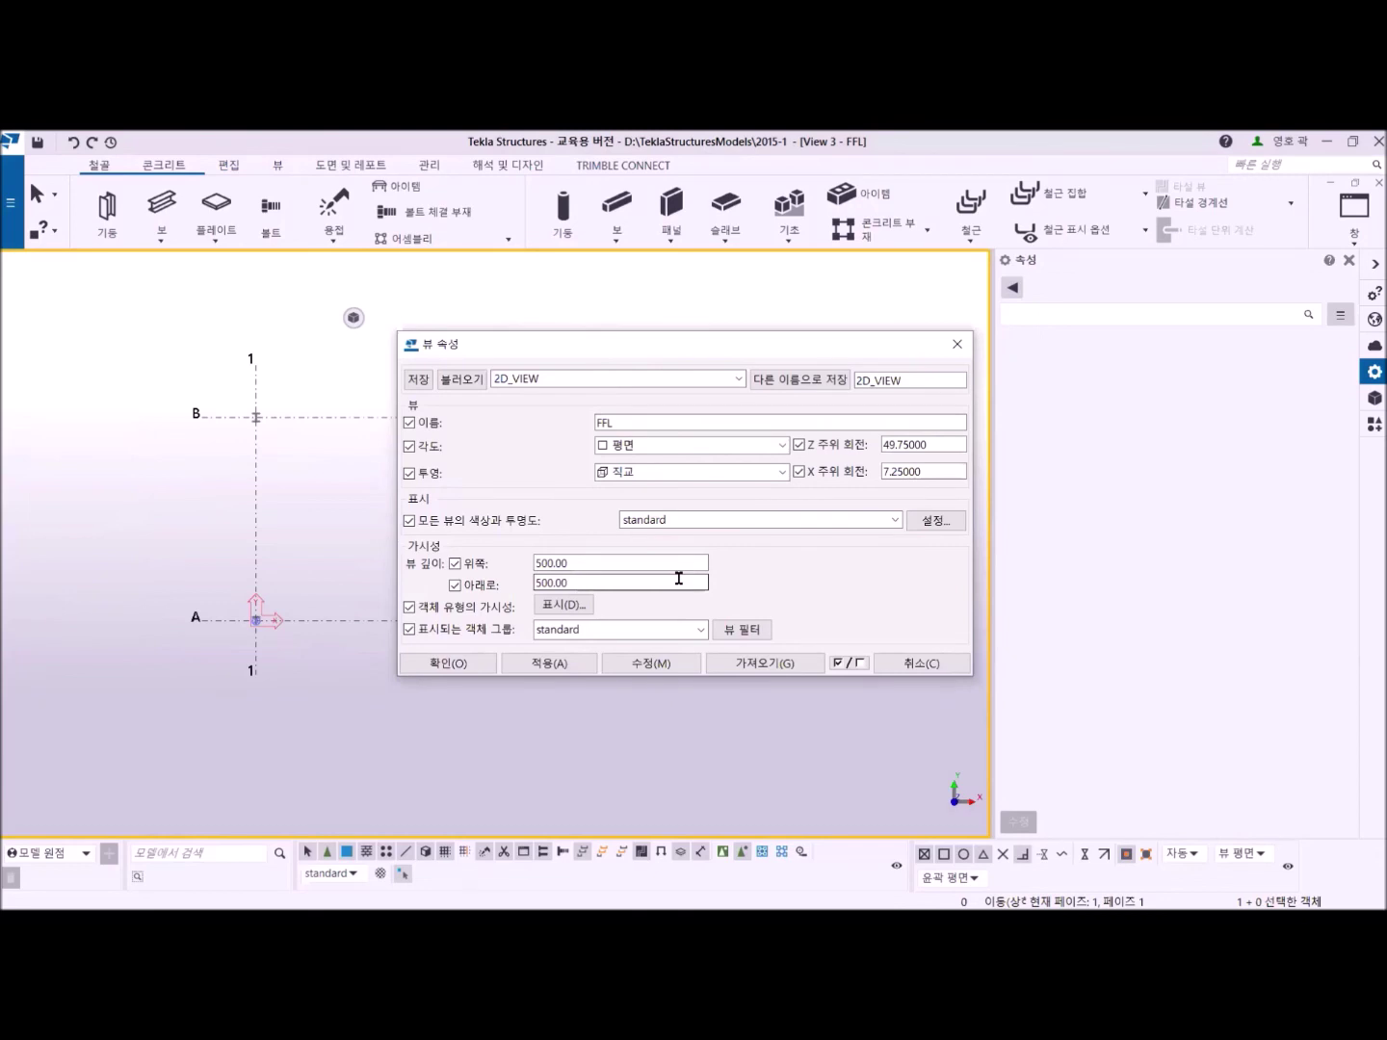
left_click(571, 606)
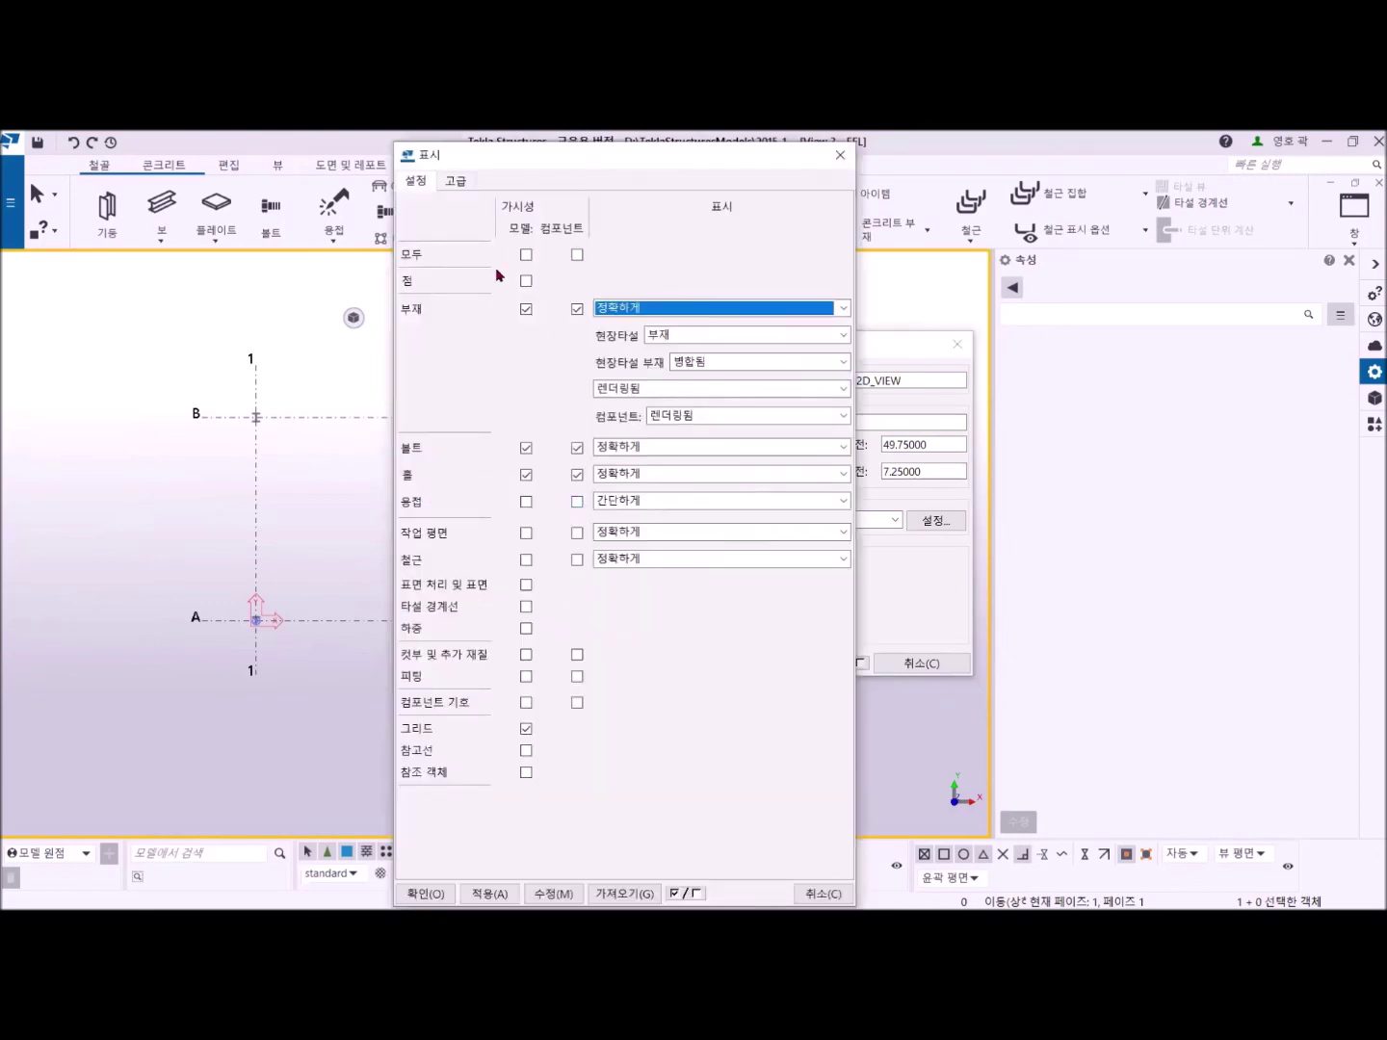
left_click(456, 181)
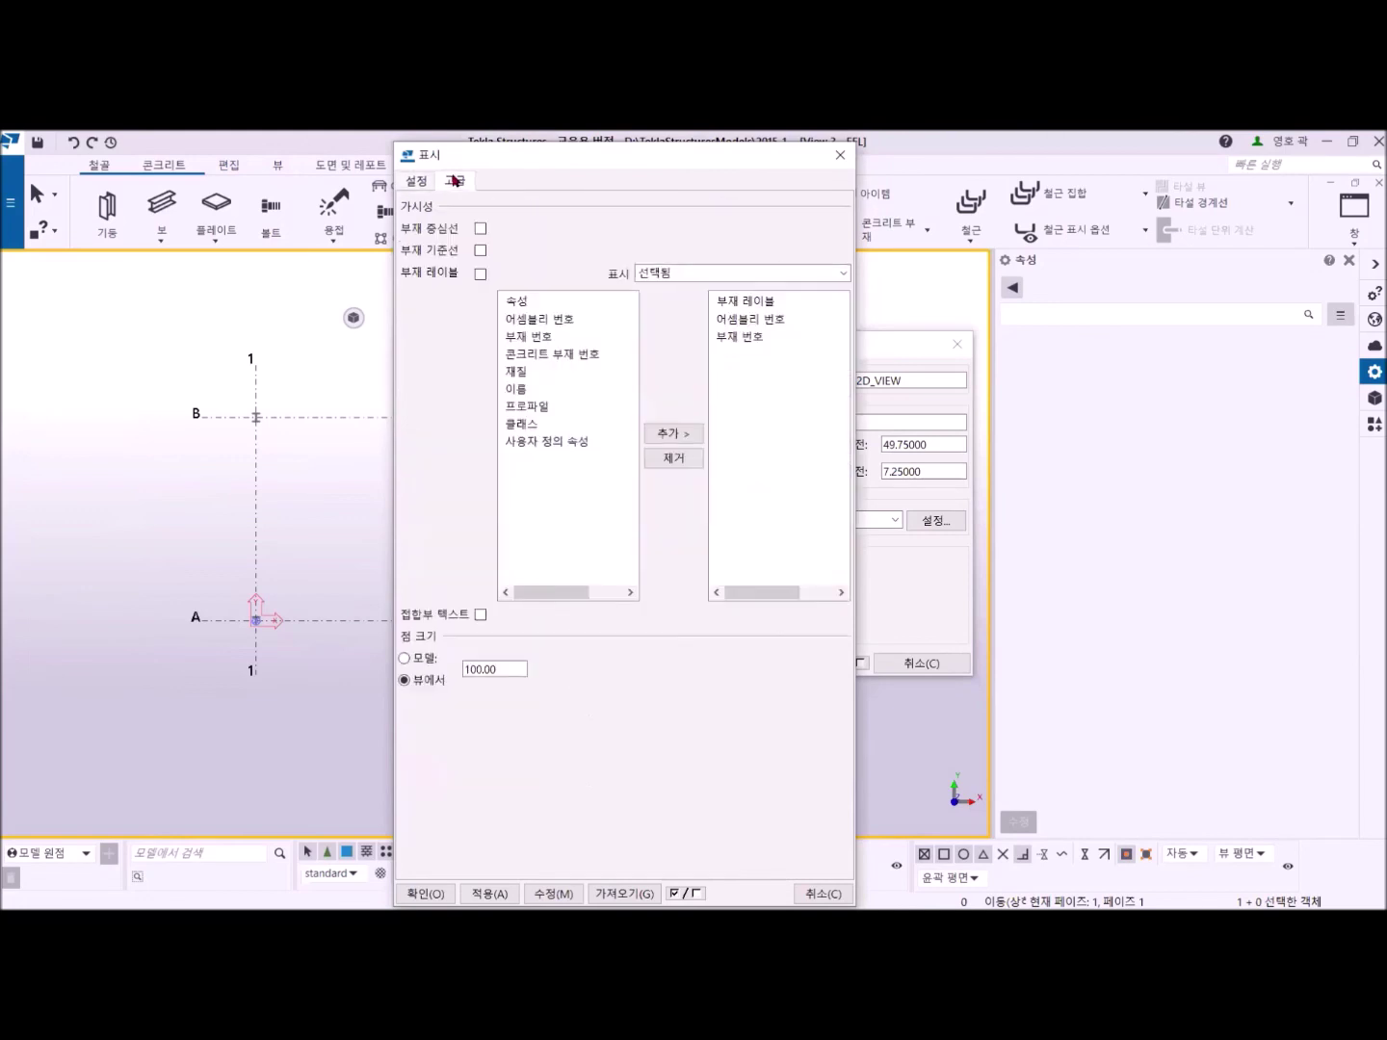
left_click(481, 275)
left_click(750, 321)
left_click(681, 454)
left_click(554, 894)
left_click(425, 893)
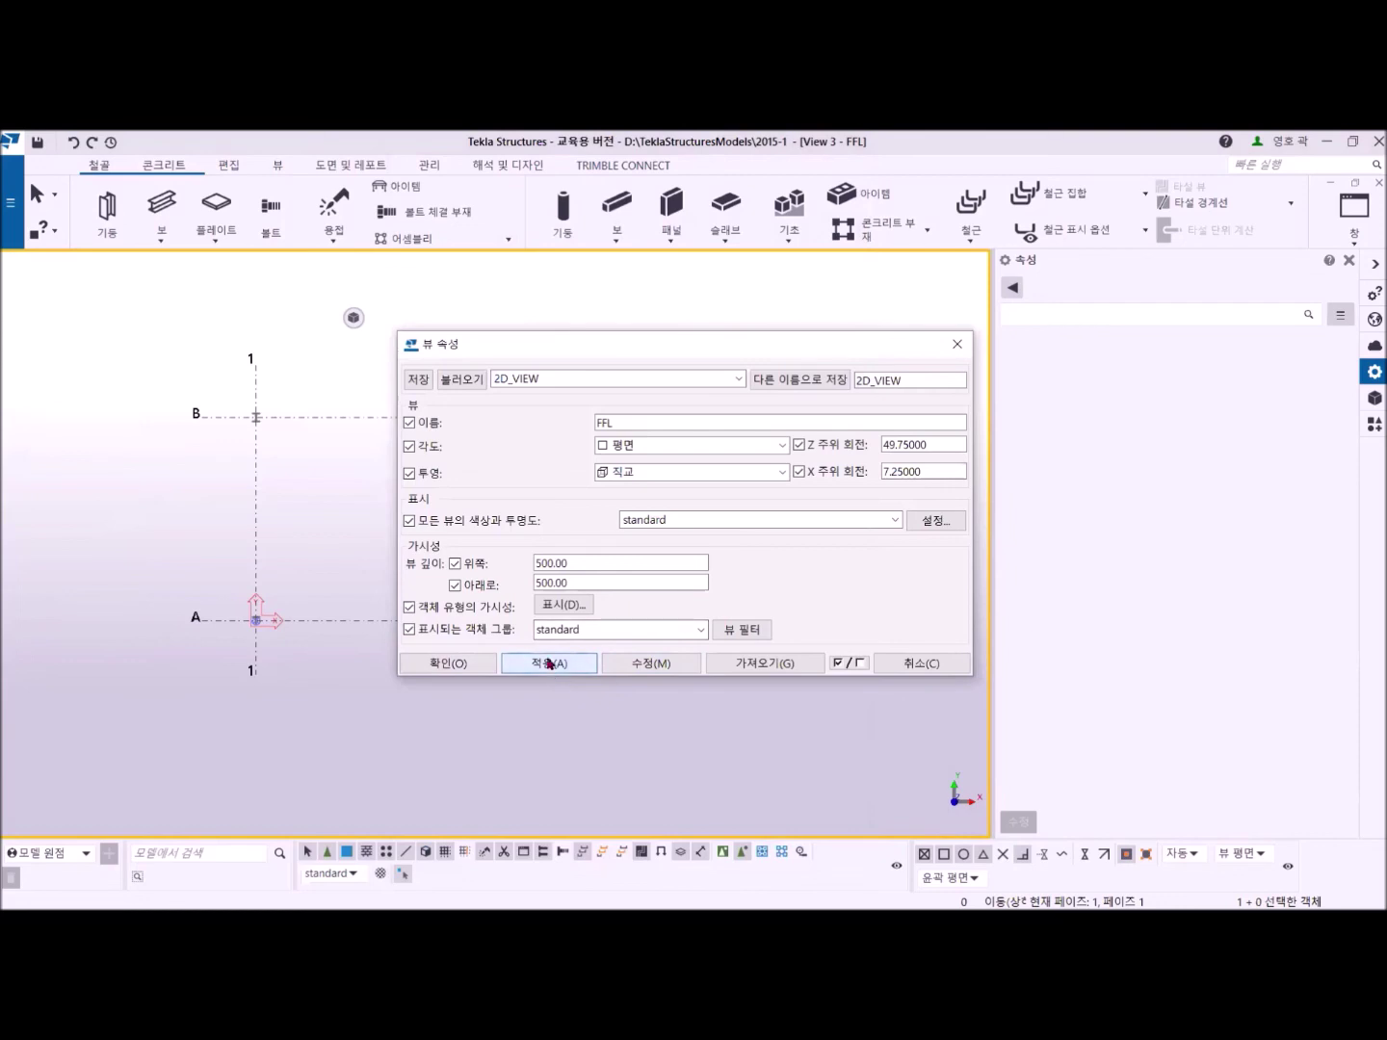
left_click(449, 663)
Select the column at grid intersection B-2, examine its part label up close, and clear the selection.
scroll(425, 416, "up", 5)
left_click(431, 373)
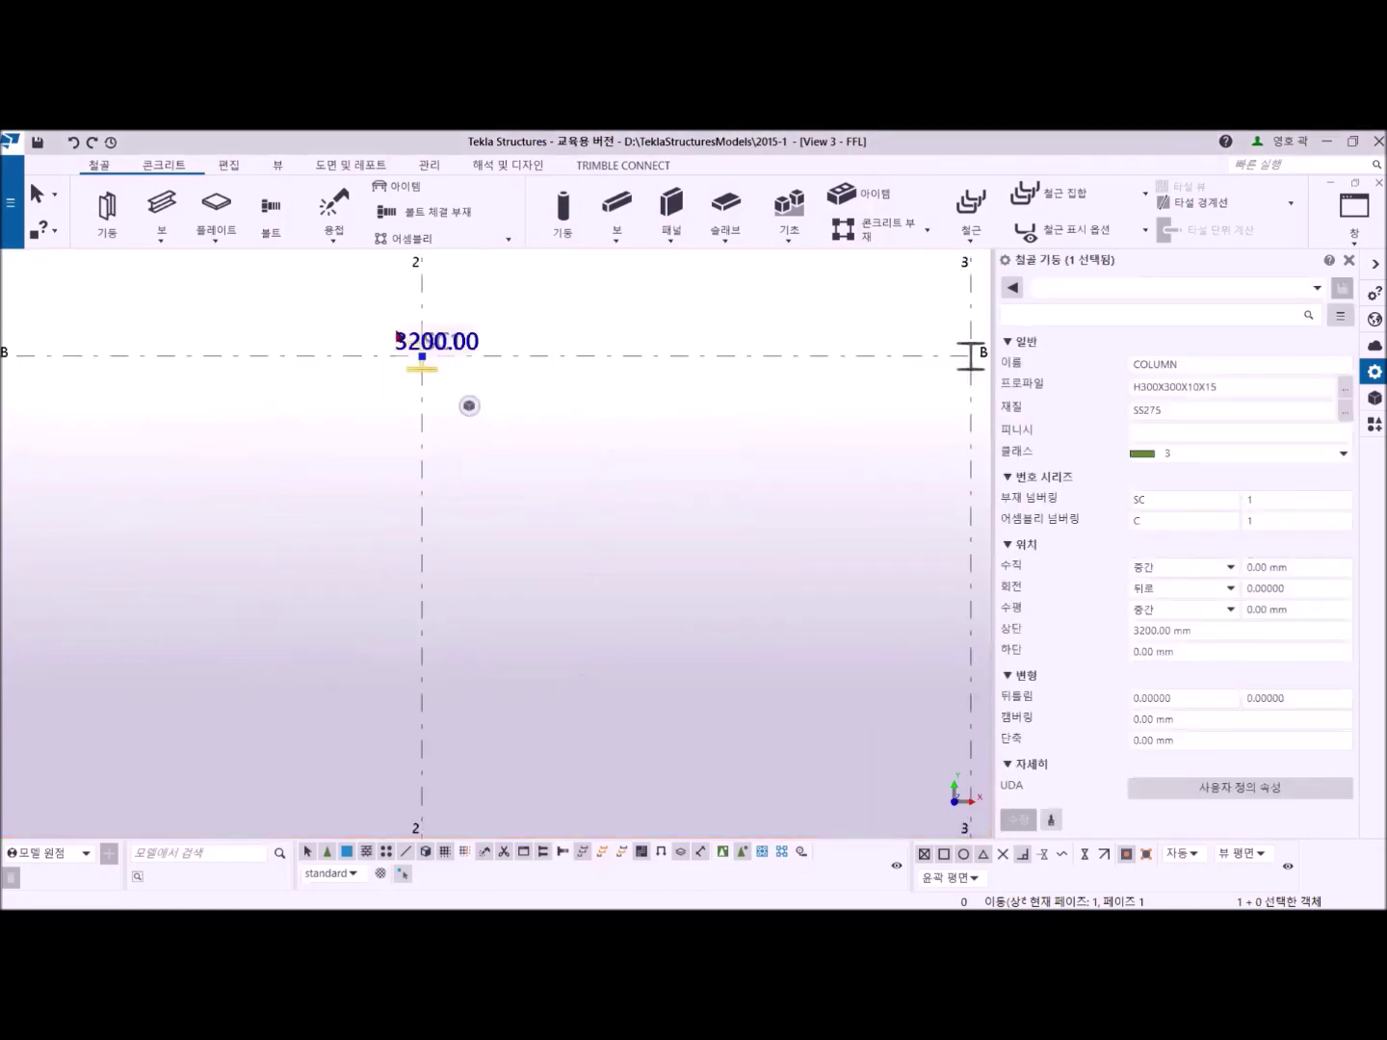
scroll(429, 366, "up", 5)
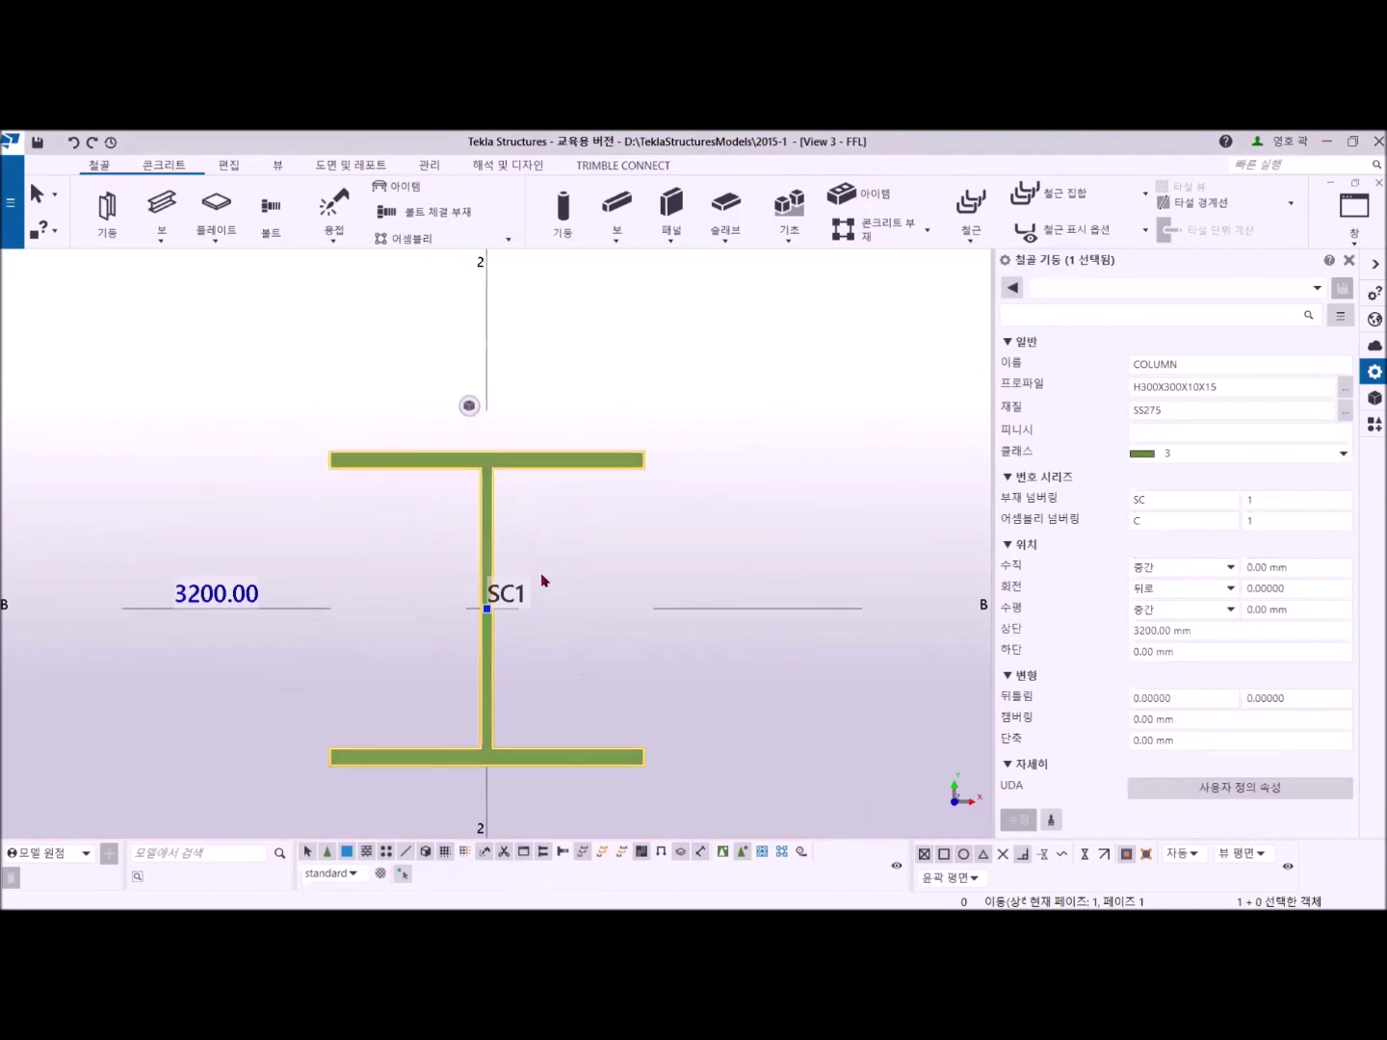
scroll(417, 647, "down", 5)
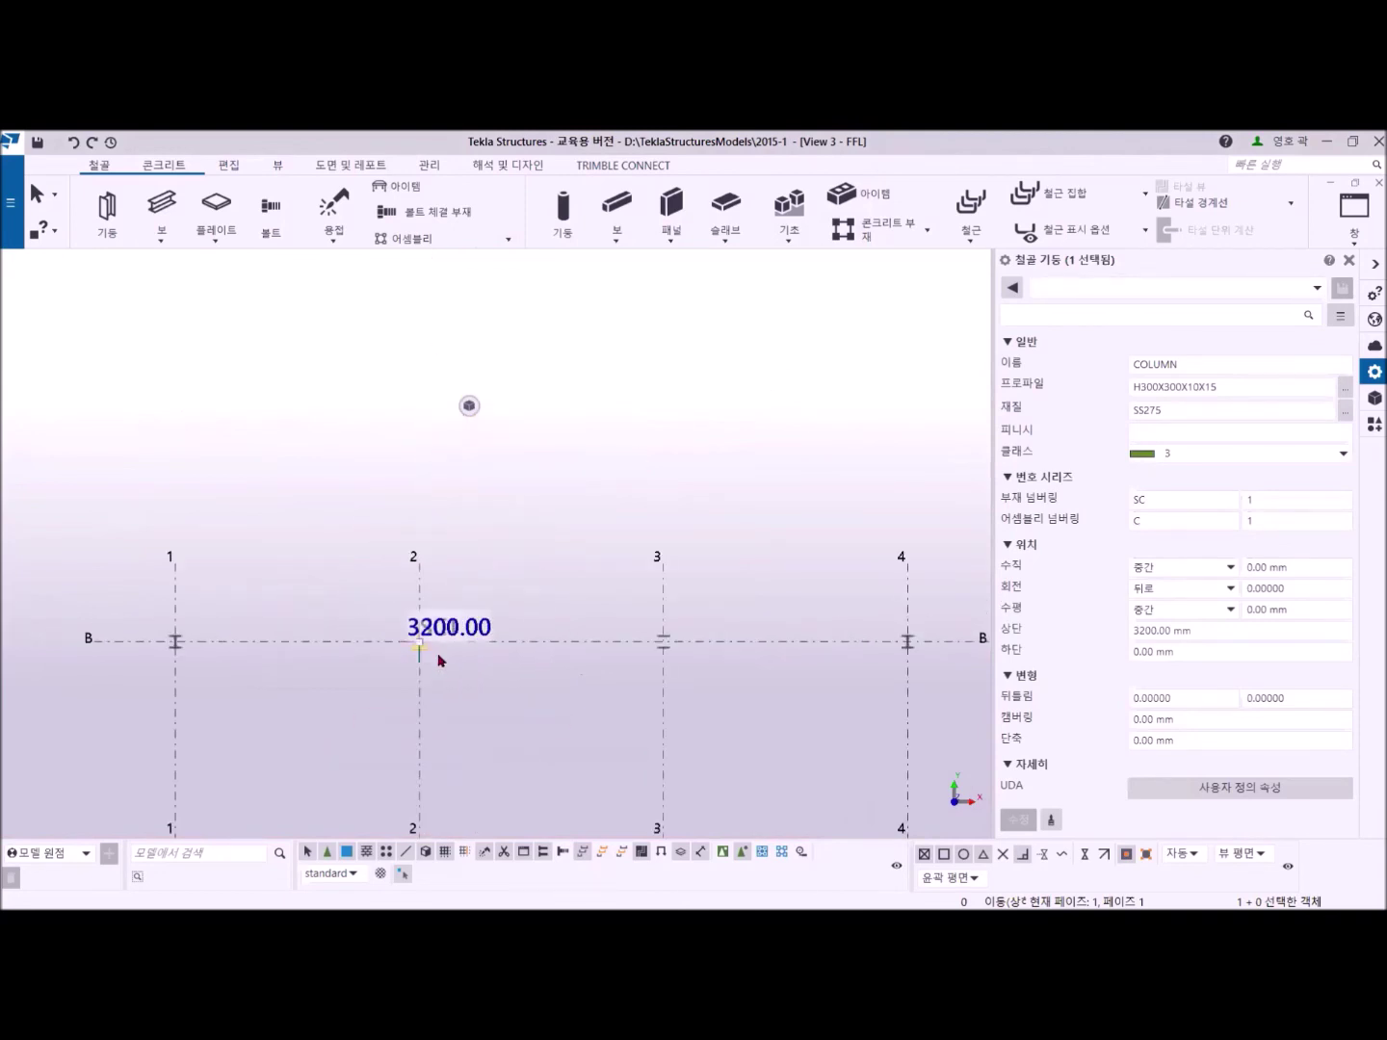
middle_click_drag(467, 630, 459, 475)
scroll(511, 672, "down", 2)
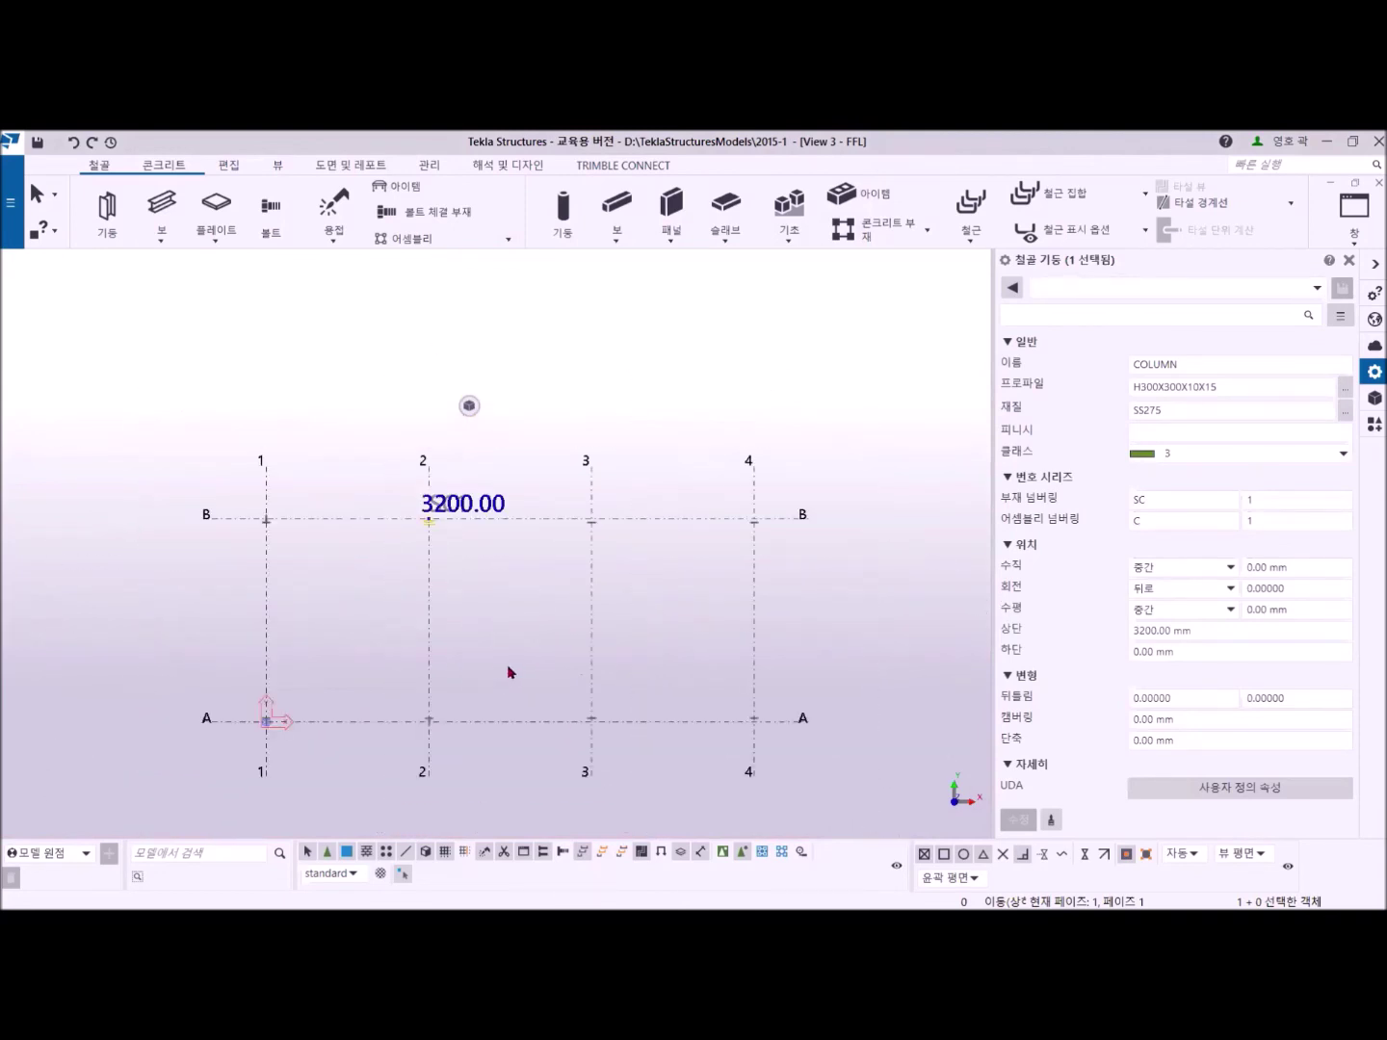
left_click(510, 648)
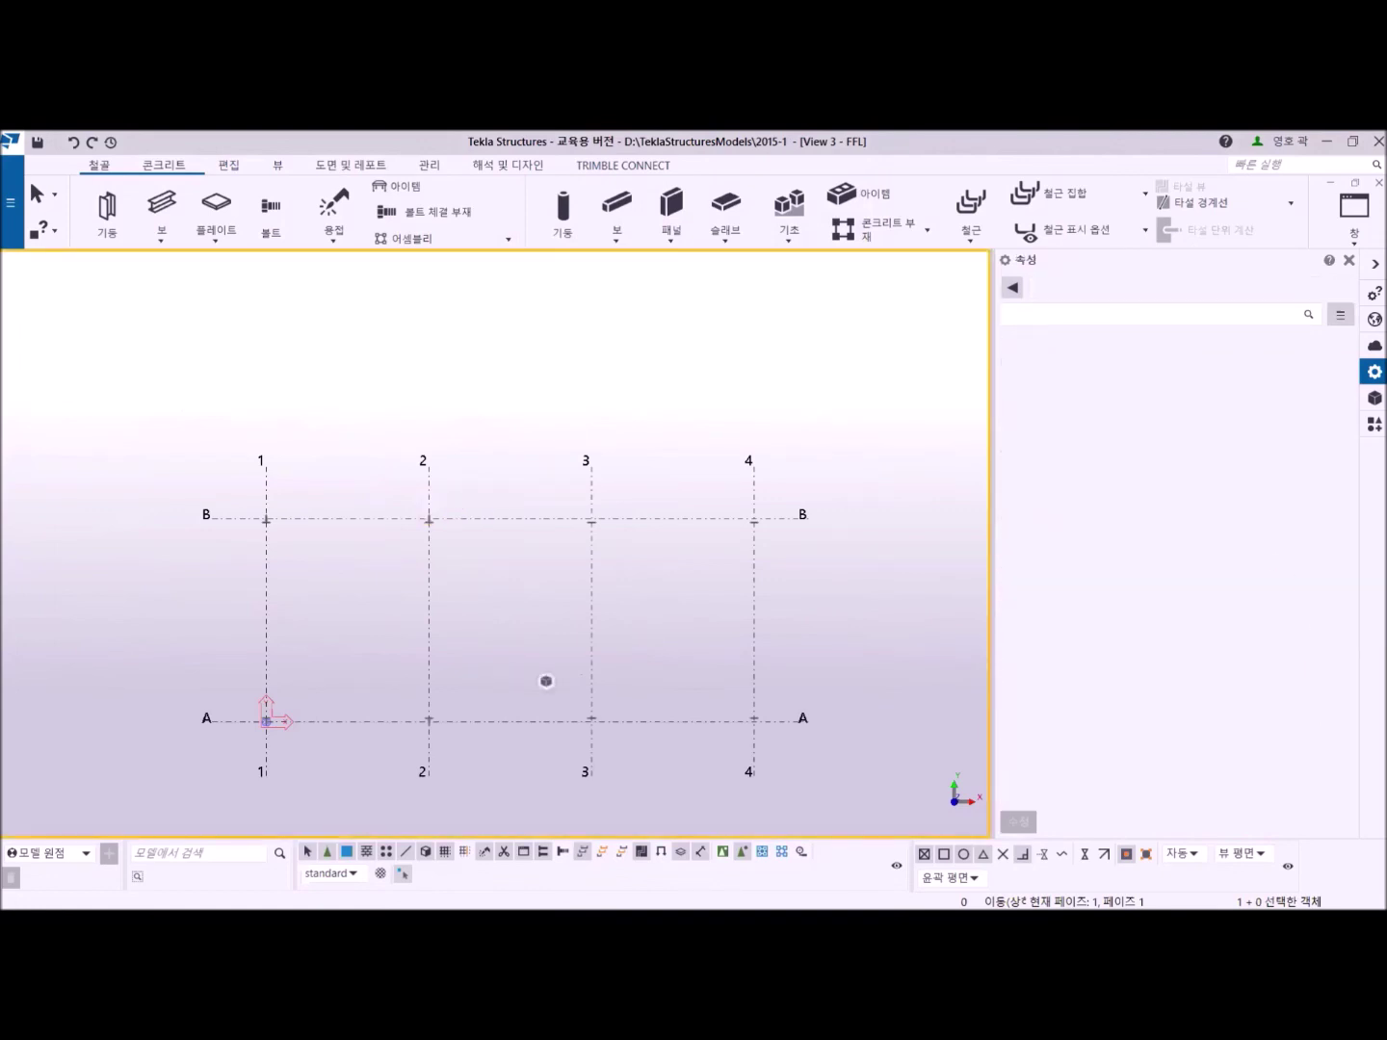